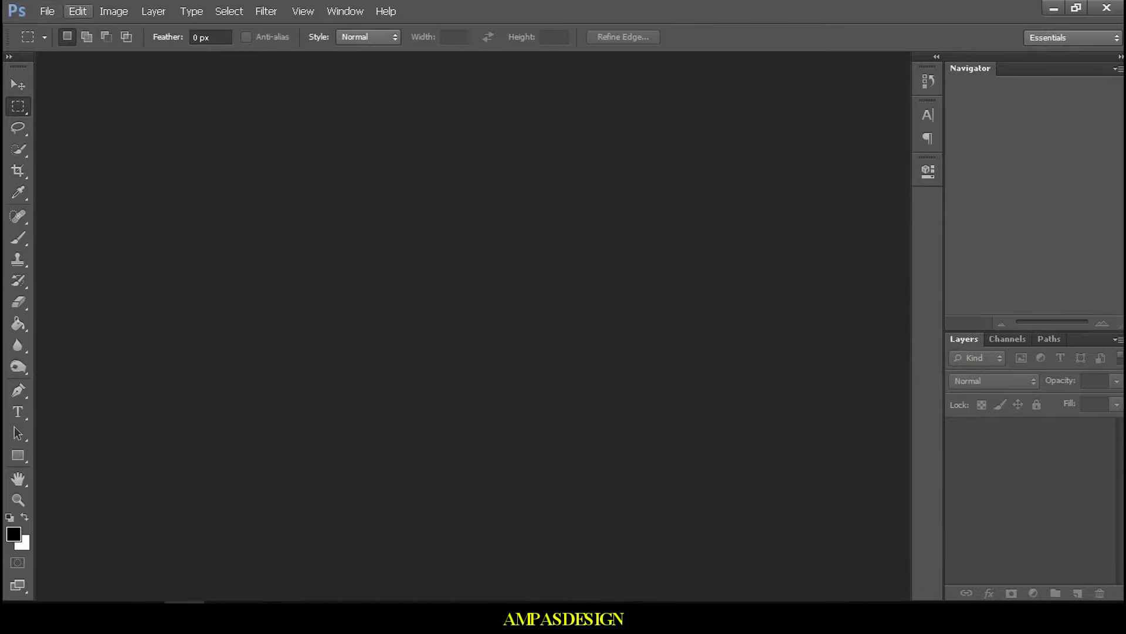
Step: Create a File > New document of 2000 × 2000 px at 300 ppi
click(46, 11)
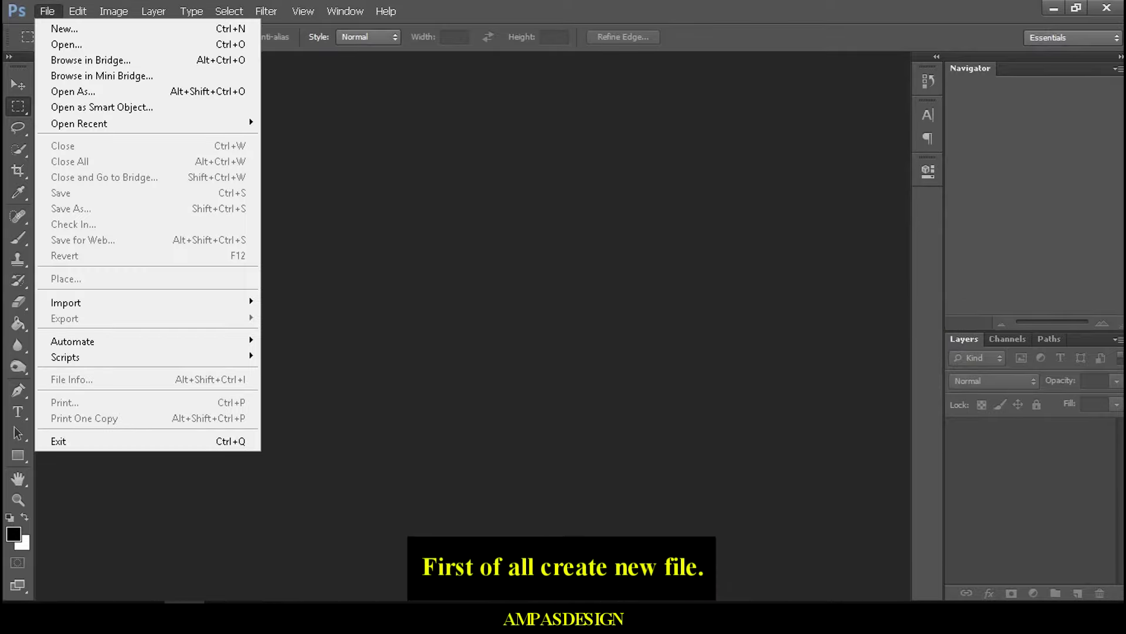
click(64, 28)
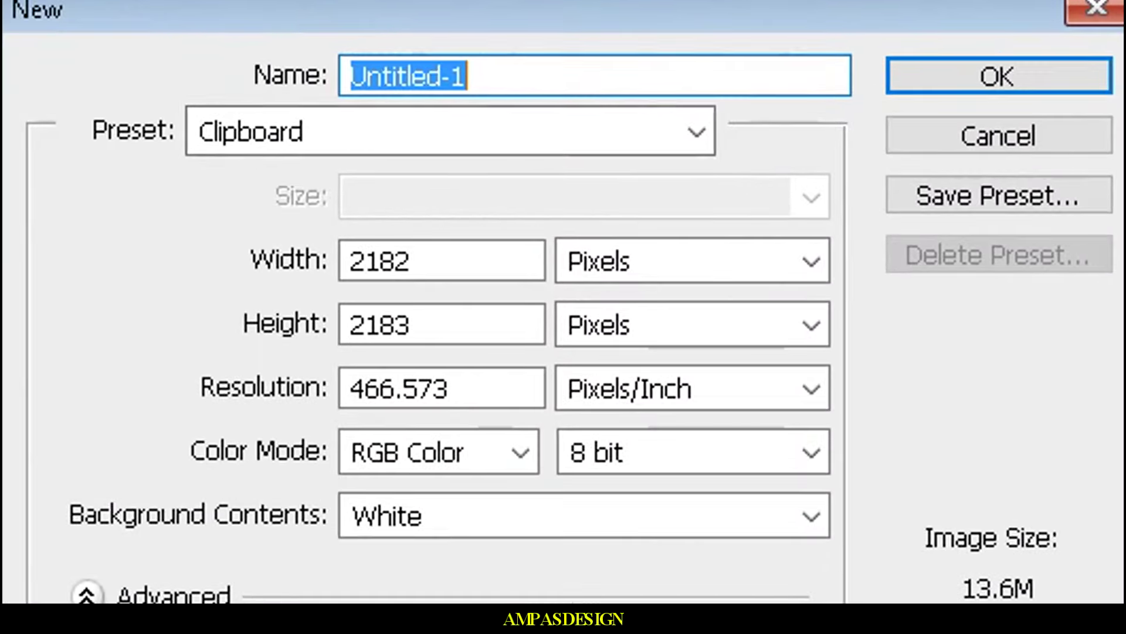
key(Tab)
key(Tab)
text(2)
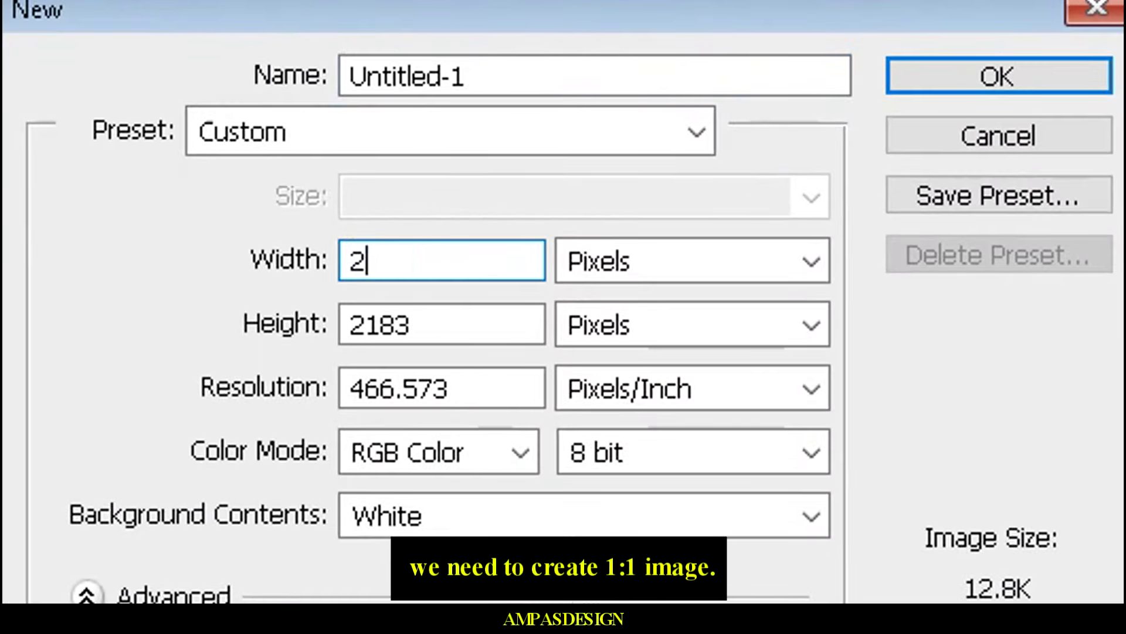
text(000)
key(Tab)
text(2)
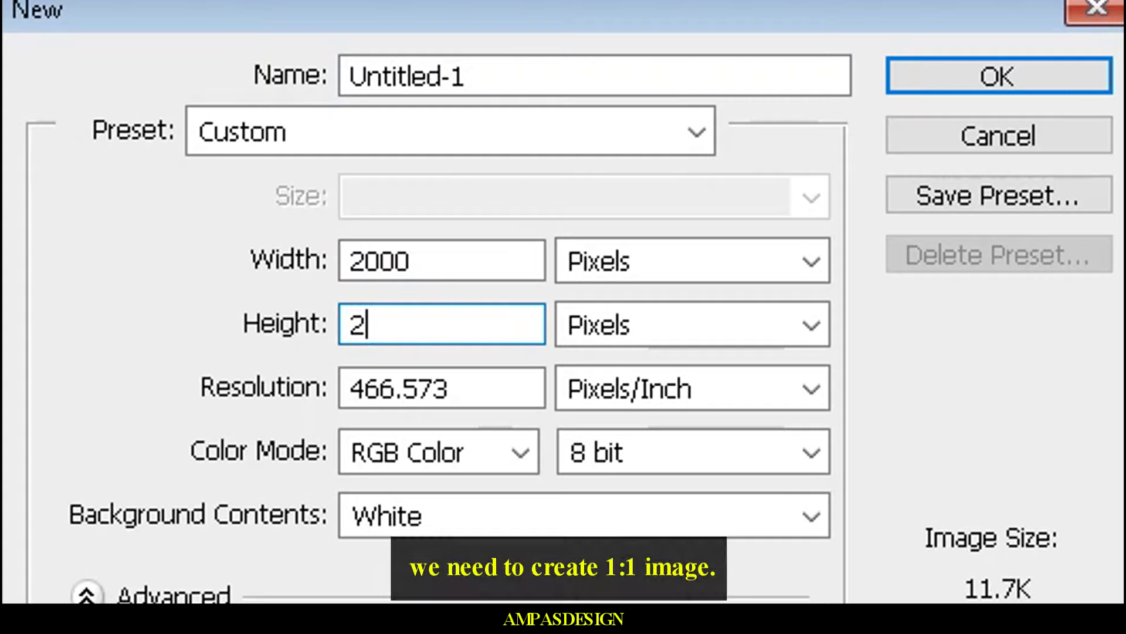
text(000)
key(Tab)
text(3)
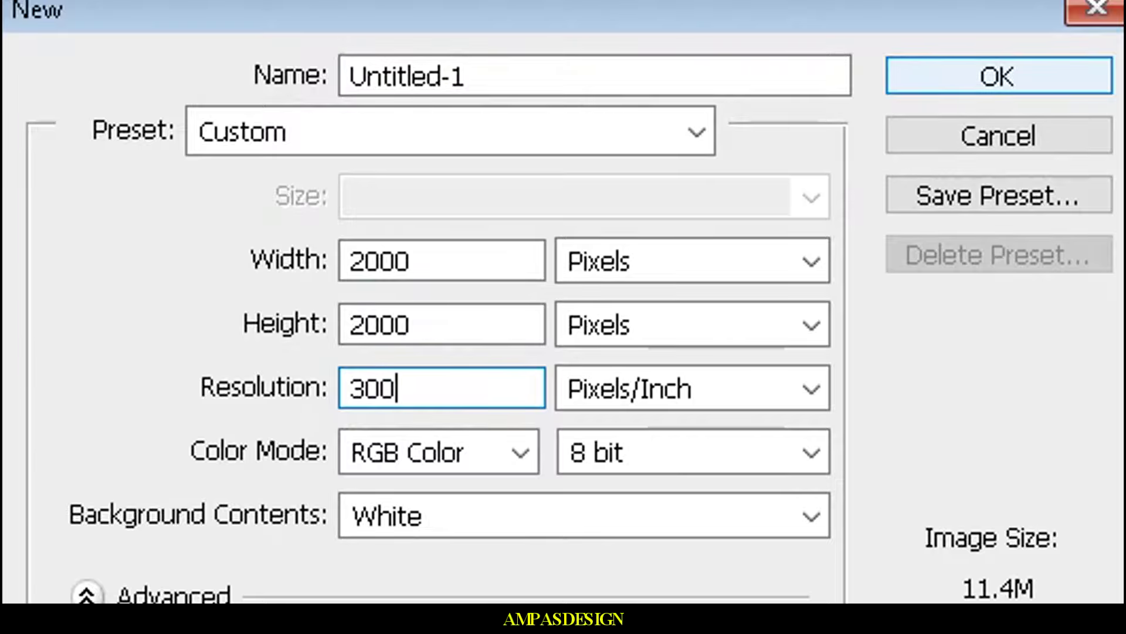
key(Return)
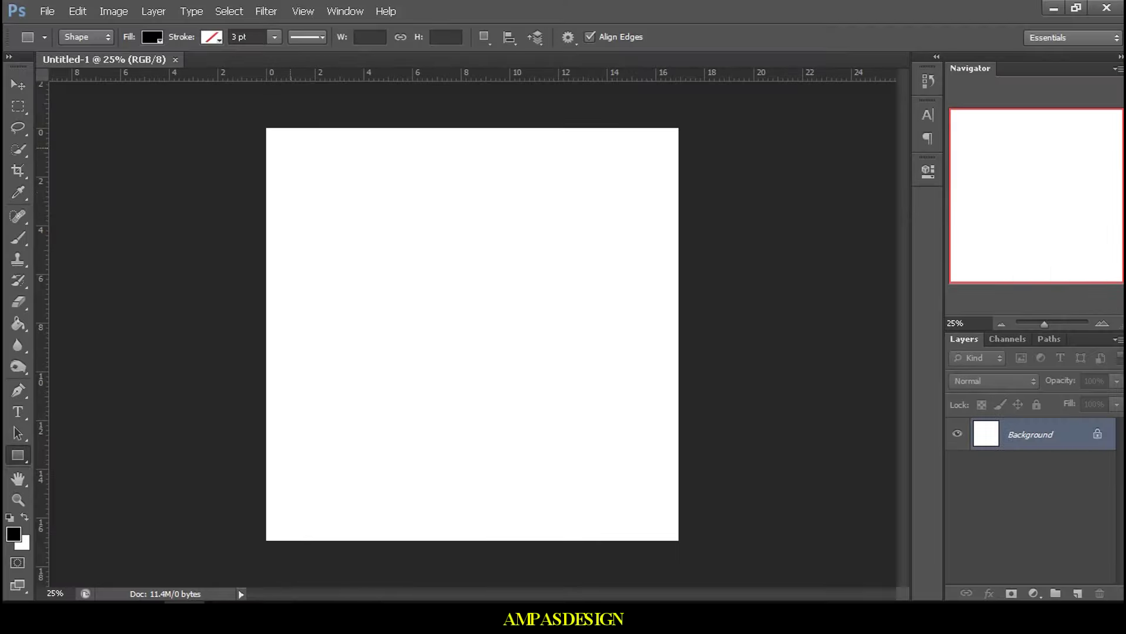
Step: Draw a large black square with the Rectangle tool and move it toward the centre
drag(290, 149, 336, 197)
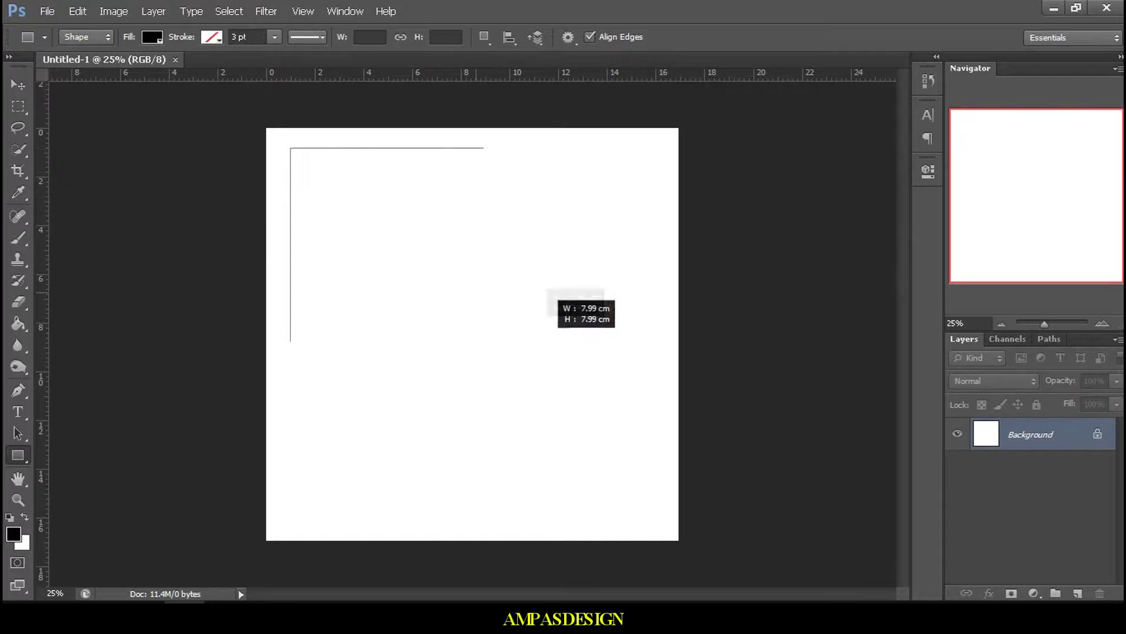
drag(336, 194, 689, 418)
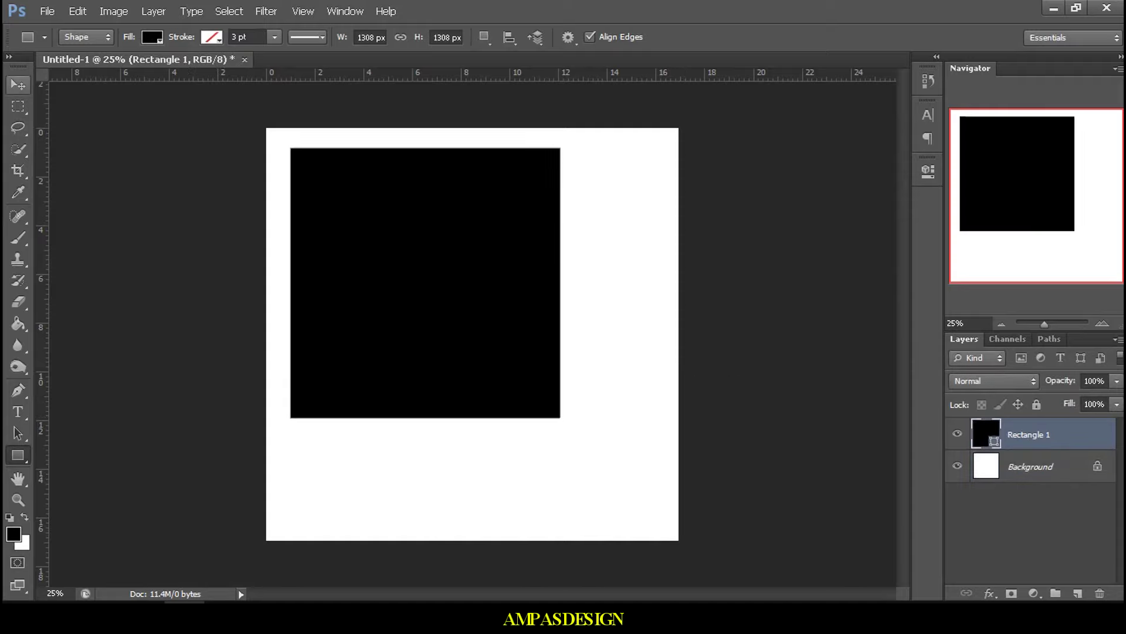
key(v)
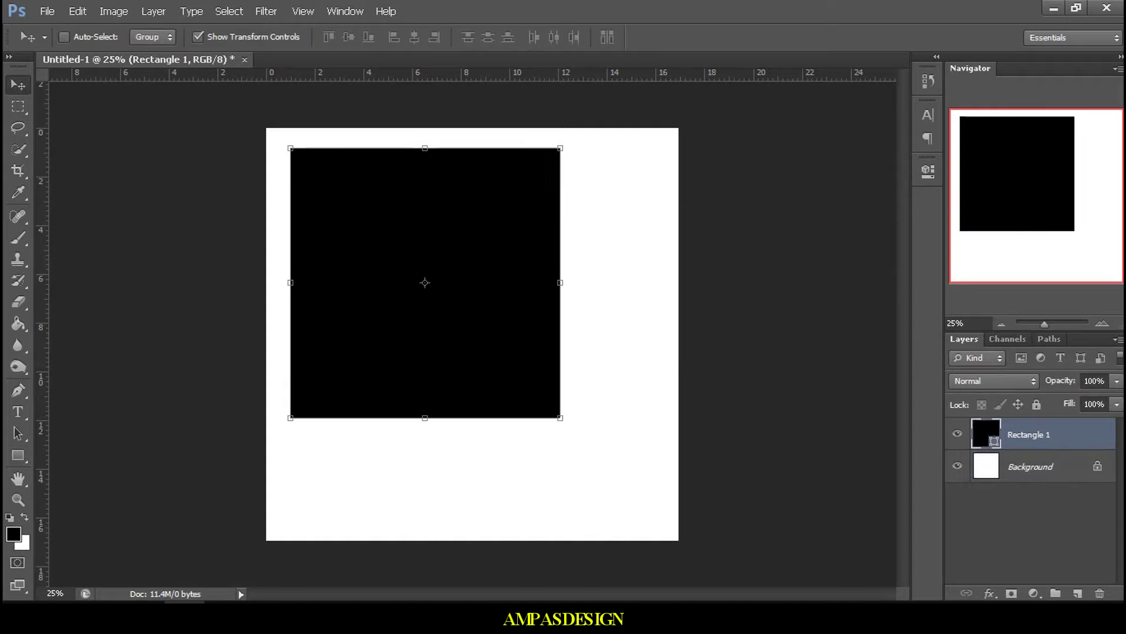
drag(421, 157, 472, 190)
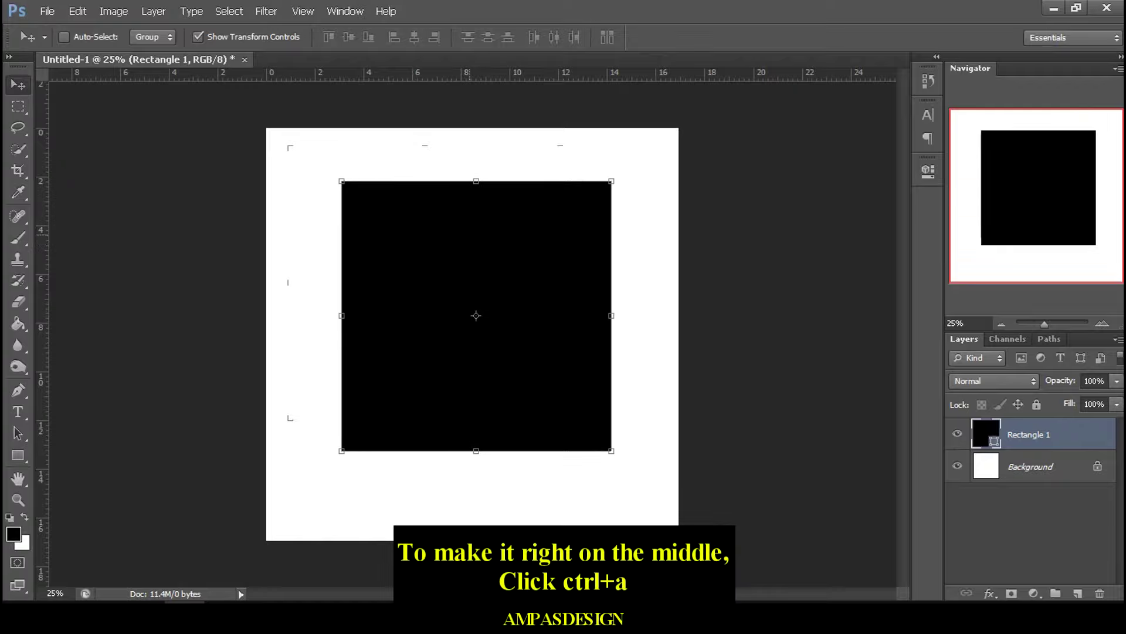
Step: Centre the square horizontally and vertically on the canvas, then deselect
key(ctrl+a)
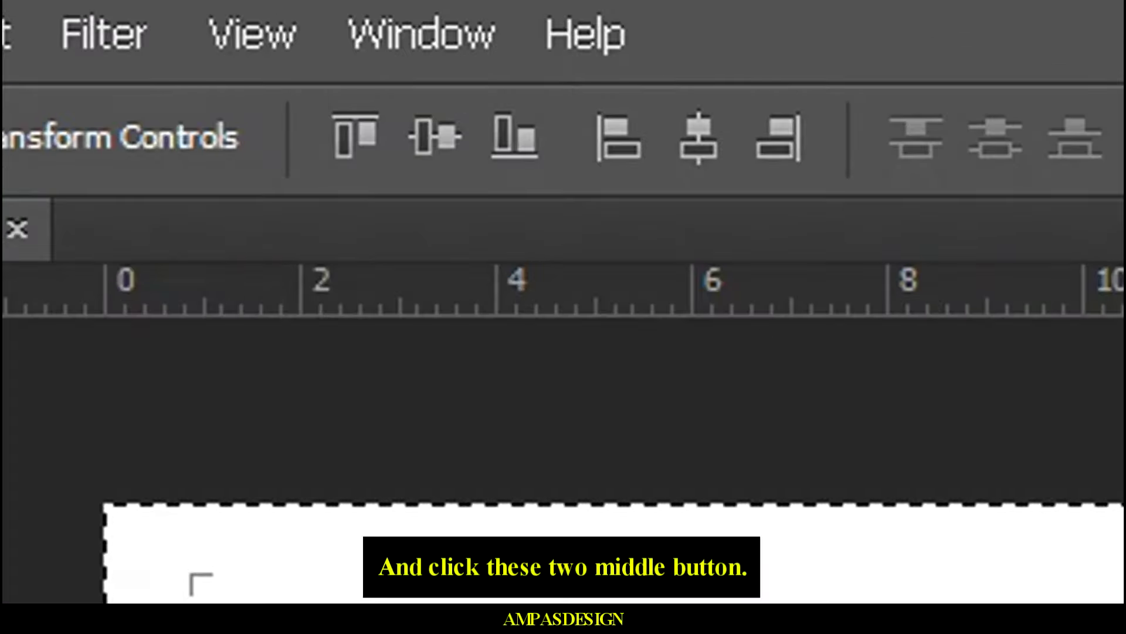
click(698, 138)
click(435, 138)
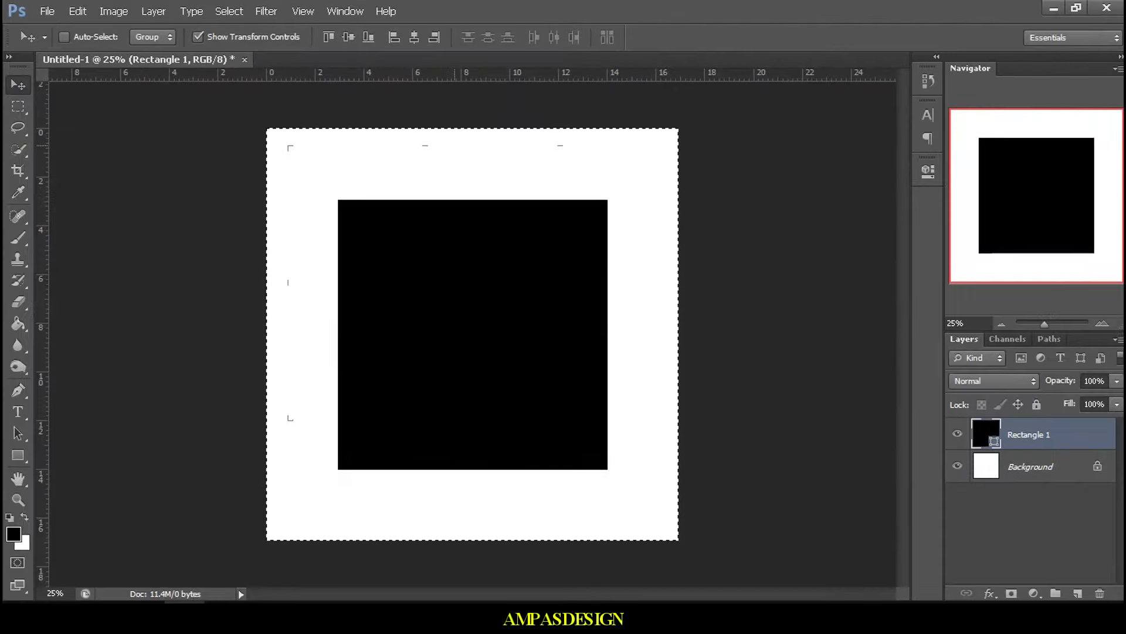
key(ctrl+d)
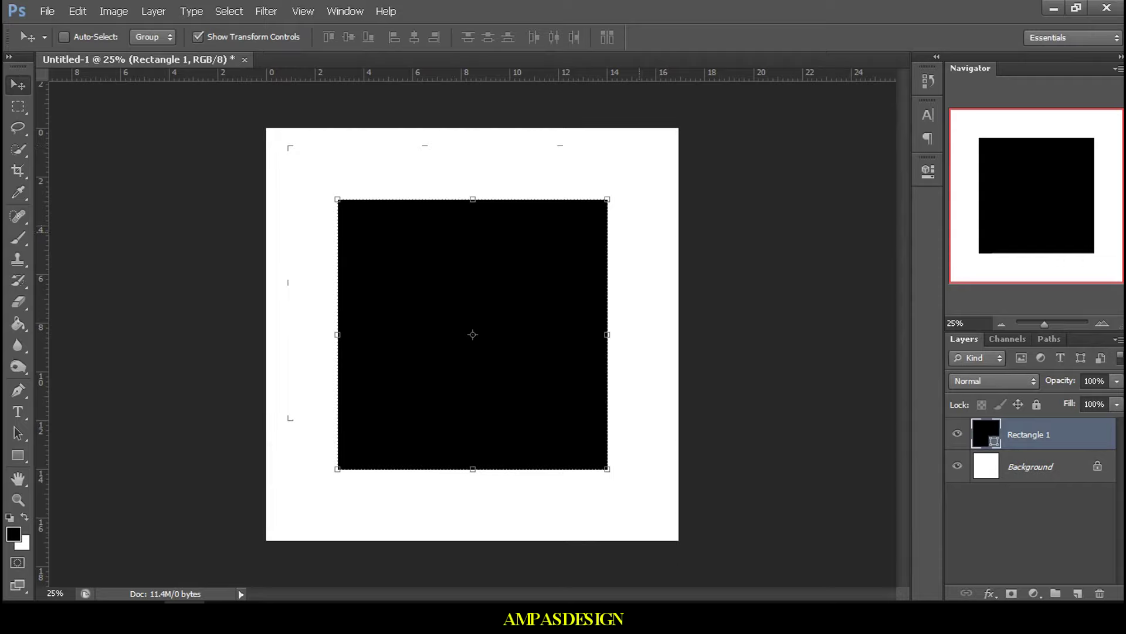
Step: Open the astronaut photo and marquee-select the area to copy into the collage
click(47, 11)
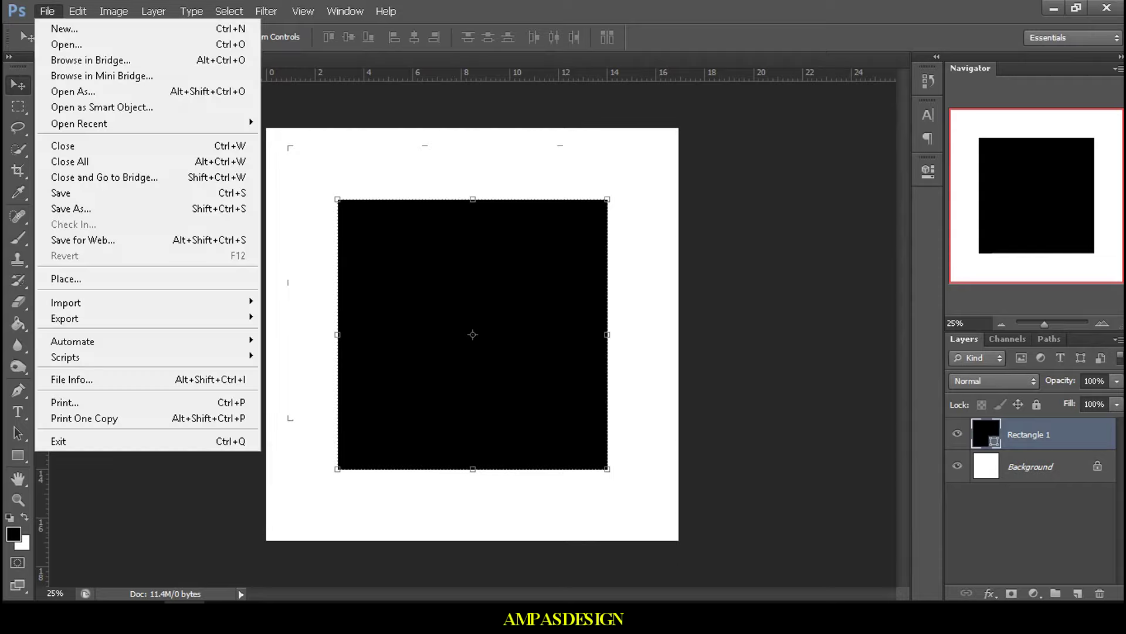
click(58, 43)
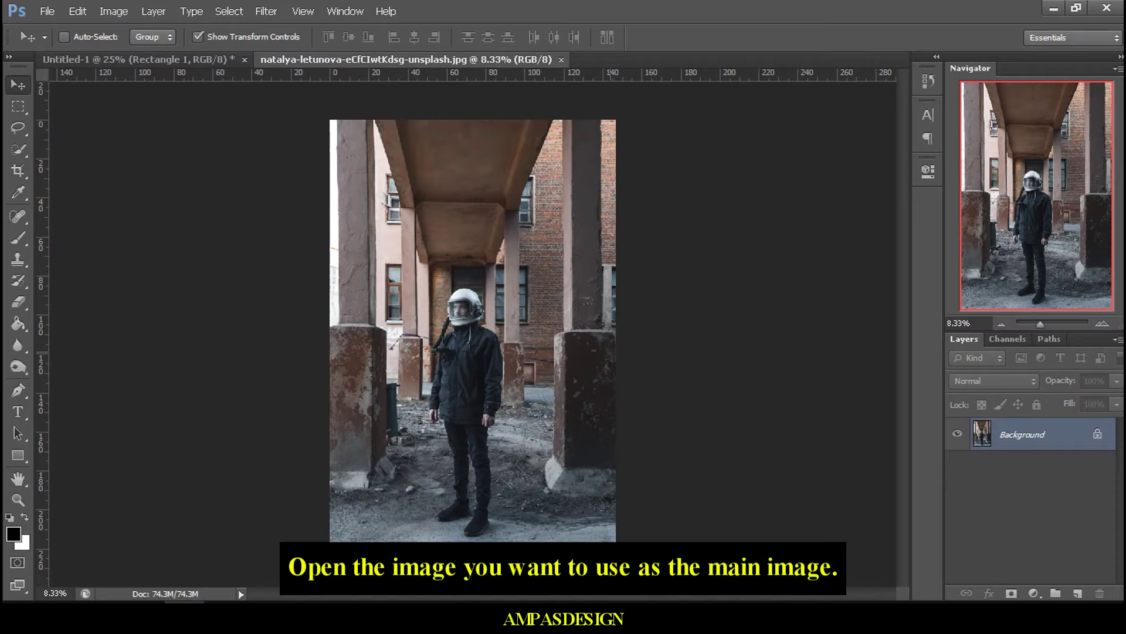
key(ctrl+a)
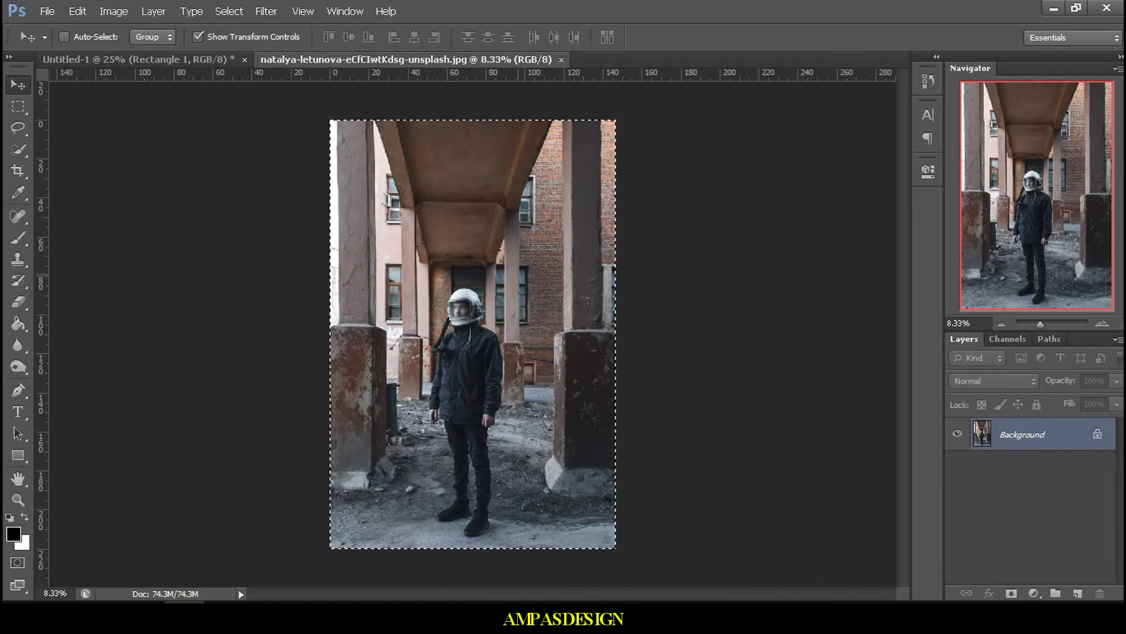
key(ctrl+d)
key(m)
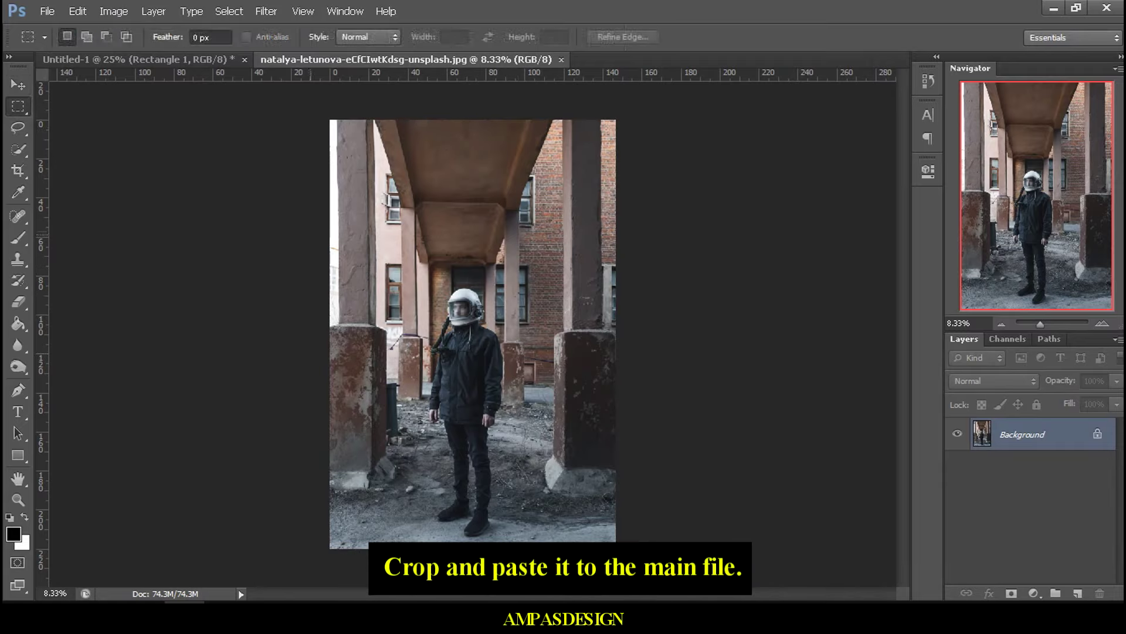
drag(331, 225, 704, 558)
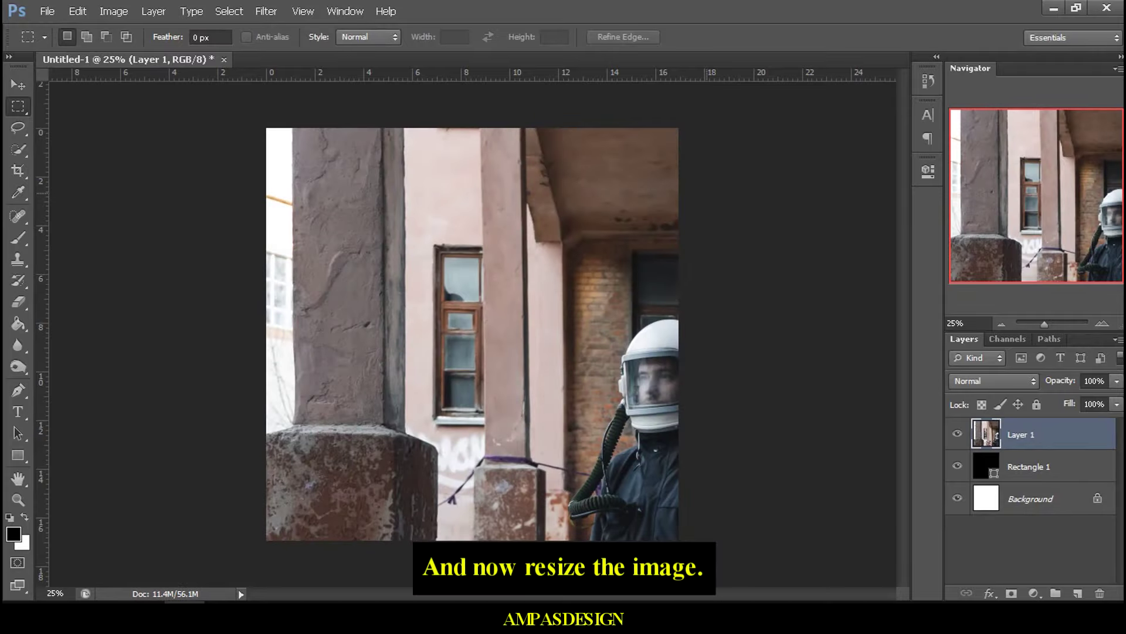
Step: Scale the pasted astronaut photo proportionally and position it to cover the black square
key(ctrl+0)
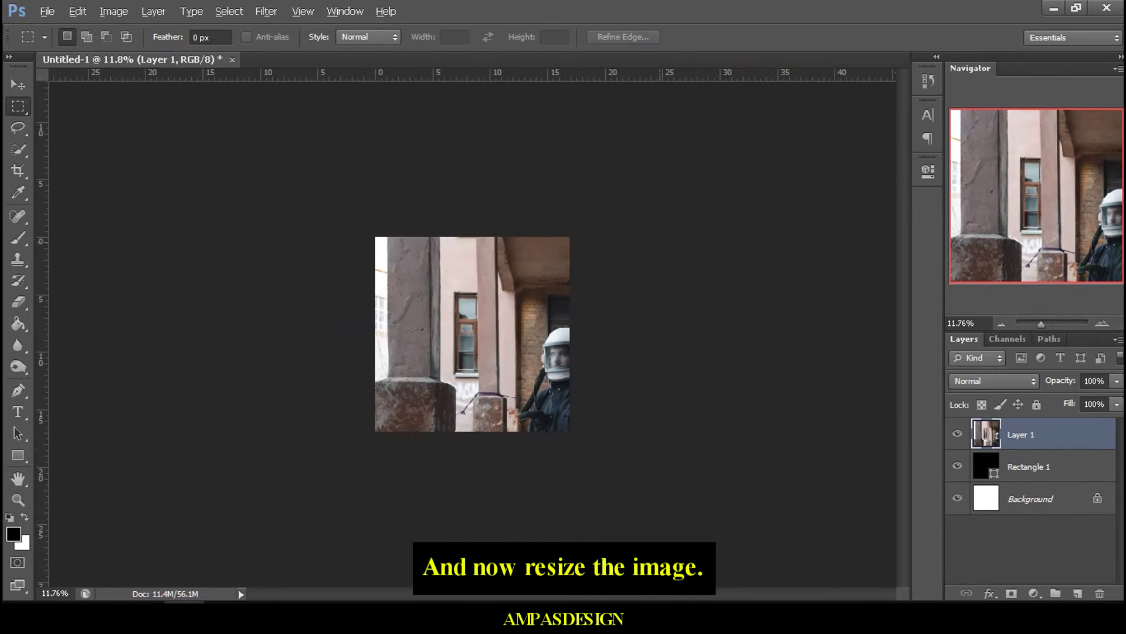
key(v)
key(ctrl+0)
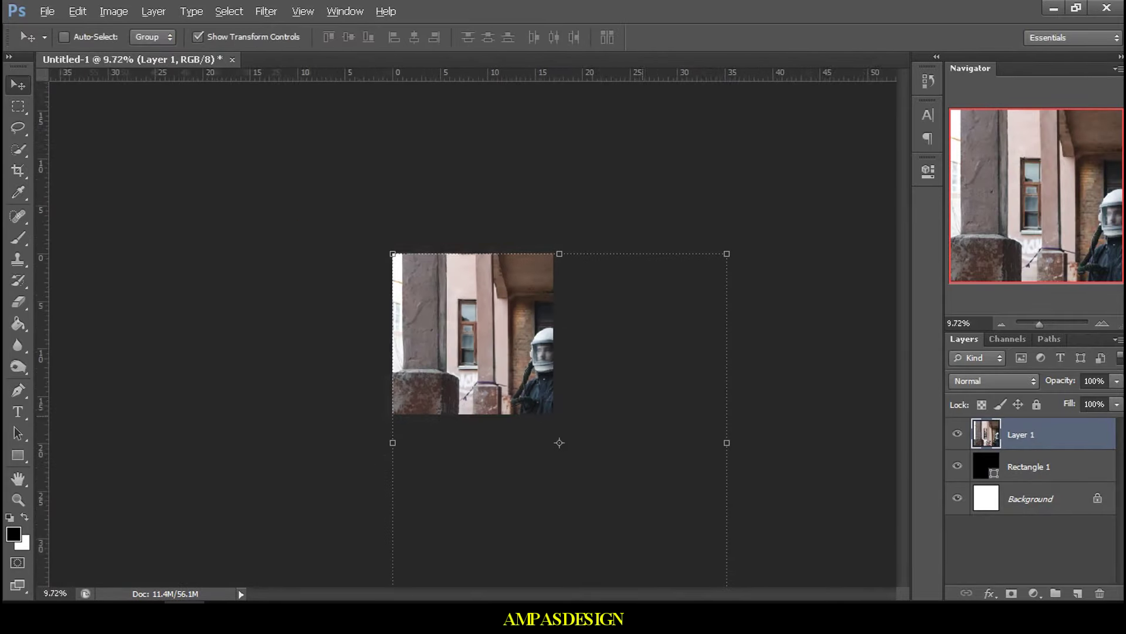
drag(621, 508, 484, 353)
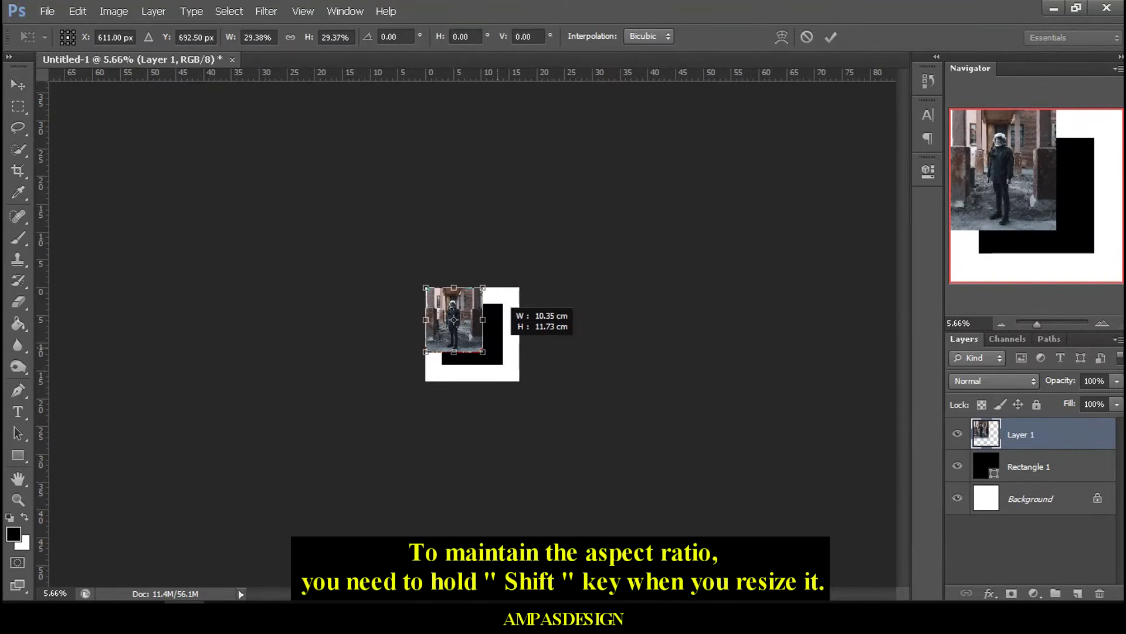
scroll(473, 333, up, 5)
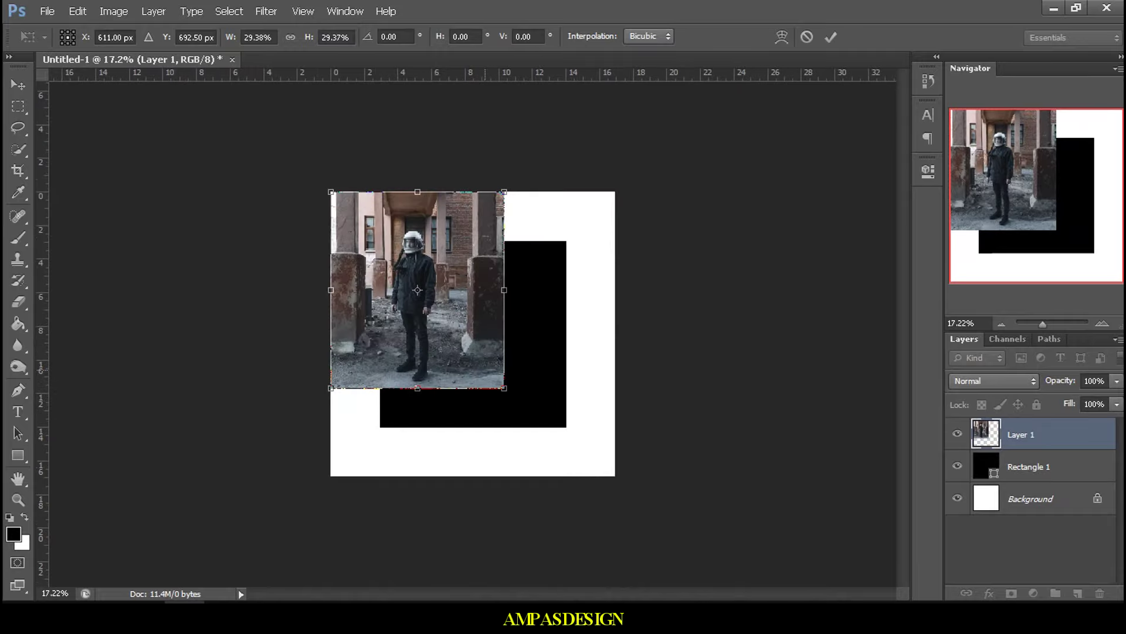
drag(482, 278, 537, 317)
drag(559, 427, 568, 440)
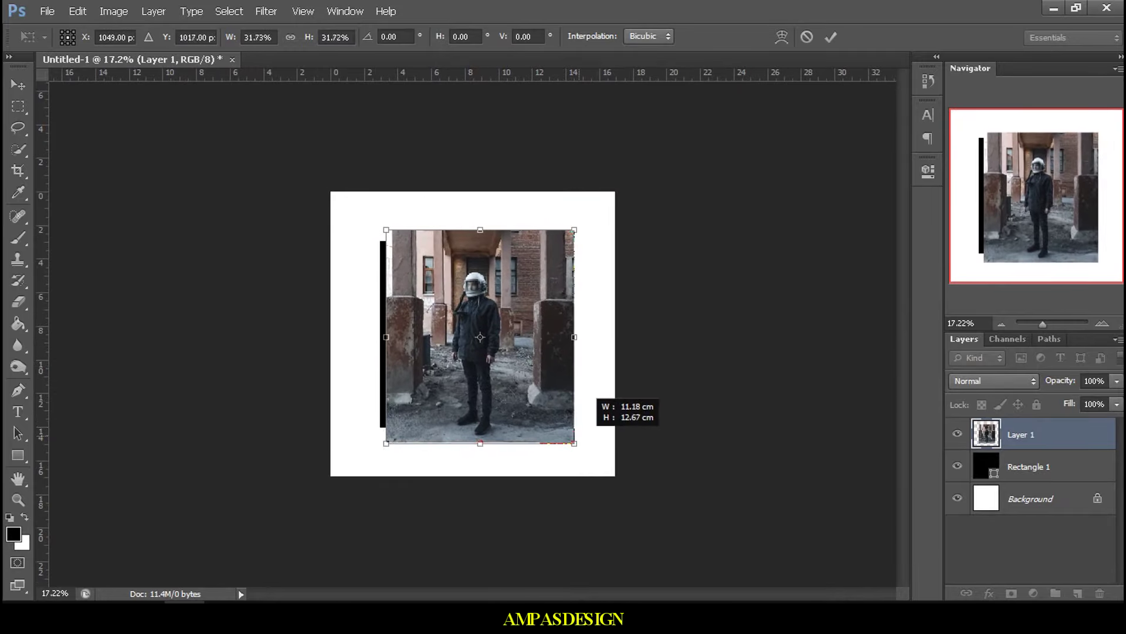
drag(554, 347, 559, 351)
key(Return)
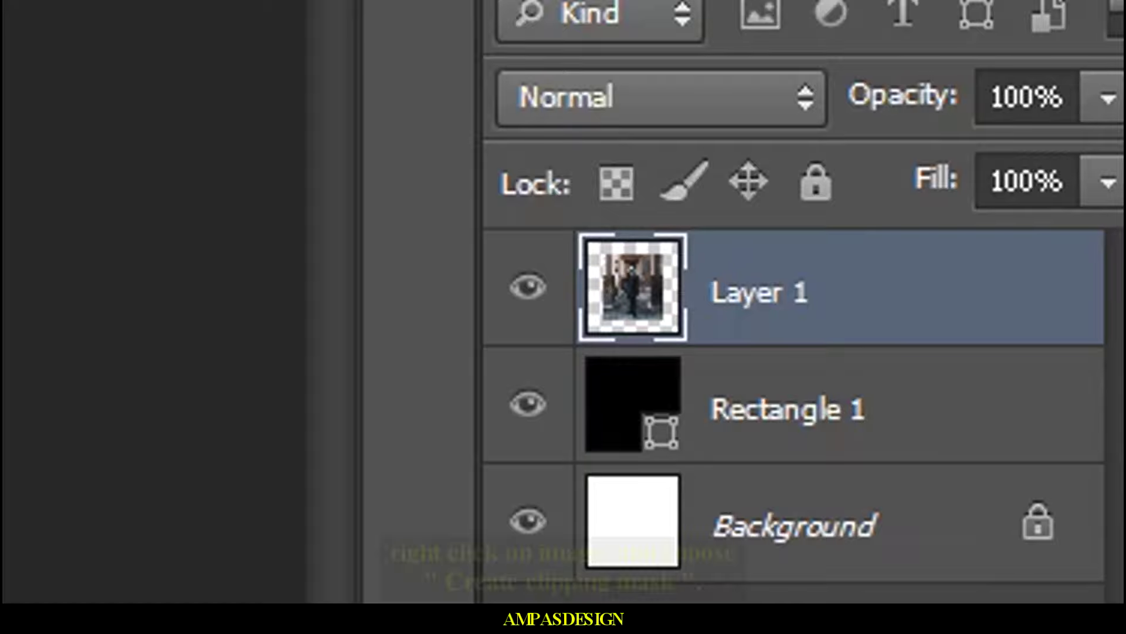
Step: Clip the astronaut photo to Rectangle 1 and position it inside the square
right_click(827, 290)
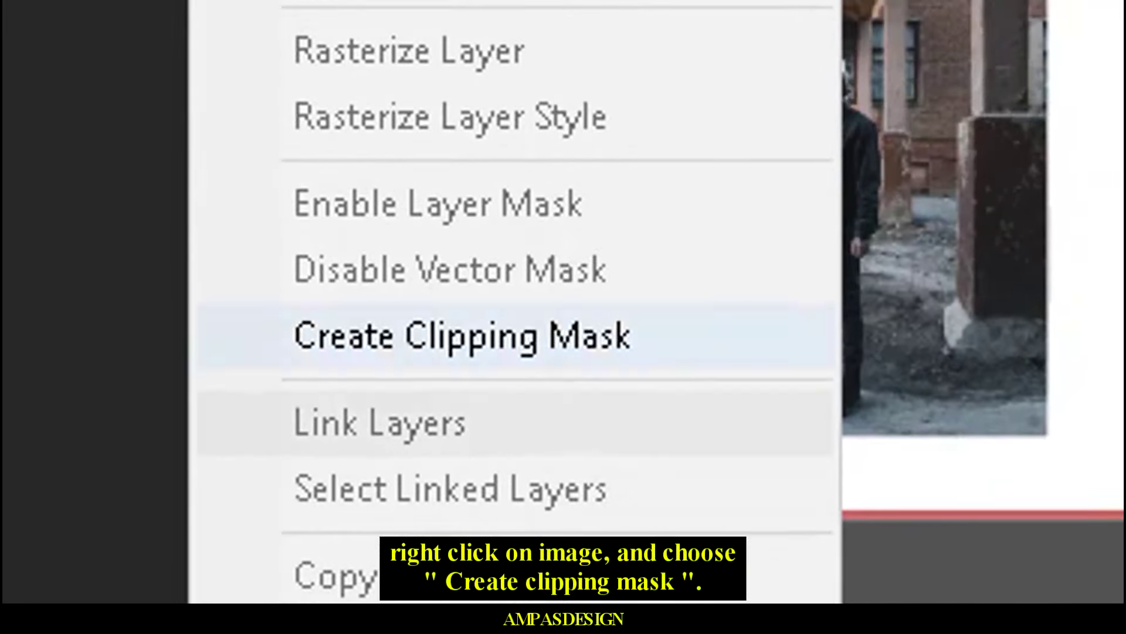
click(460, 335)
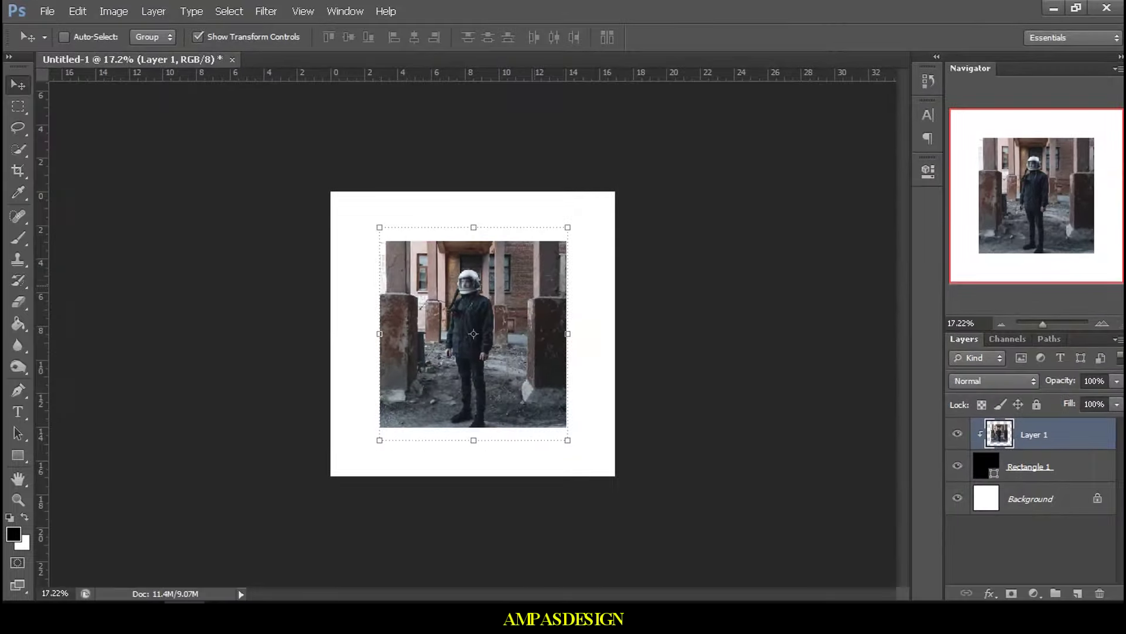
mouse_move(520, 255)
mouse_down()
mouse_move(613, 275)
mouse_move(549, 223)
mouse_move(529, 223)
mouse_up()
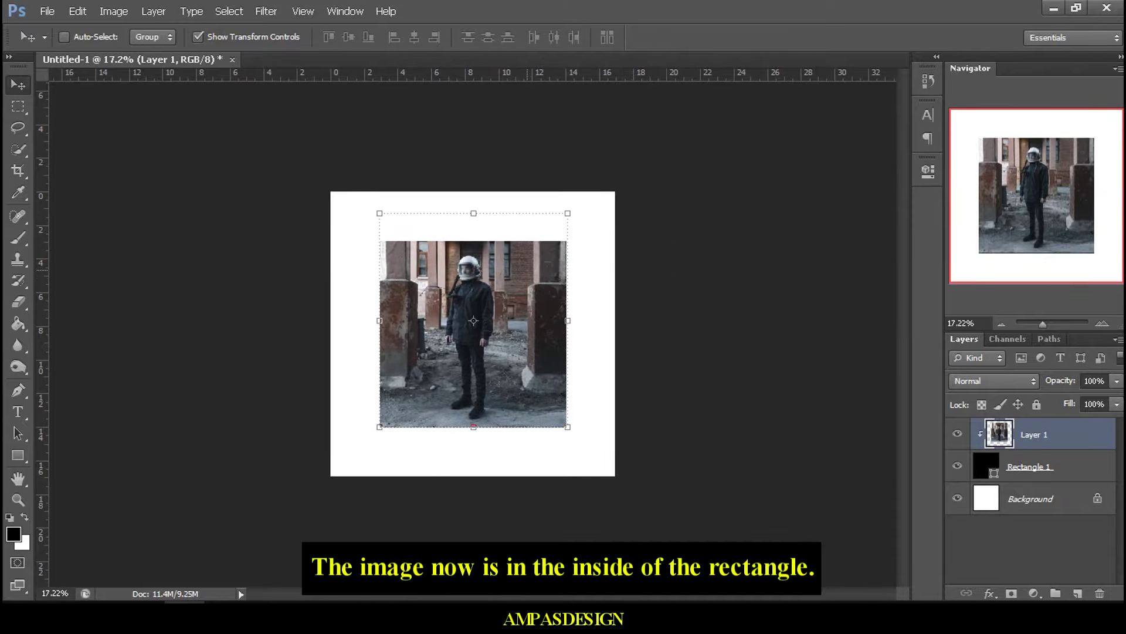
drag(525, 223, 525, 230)
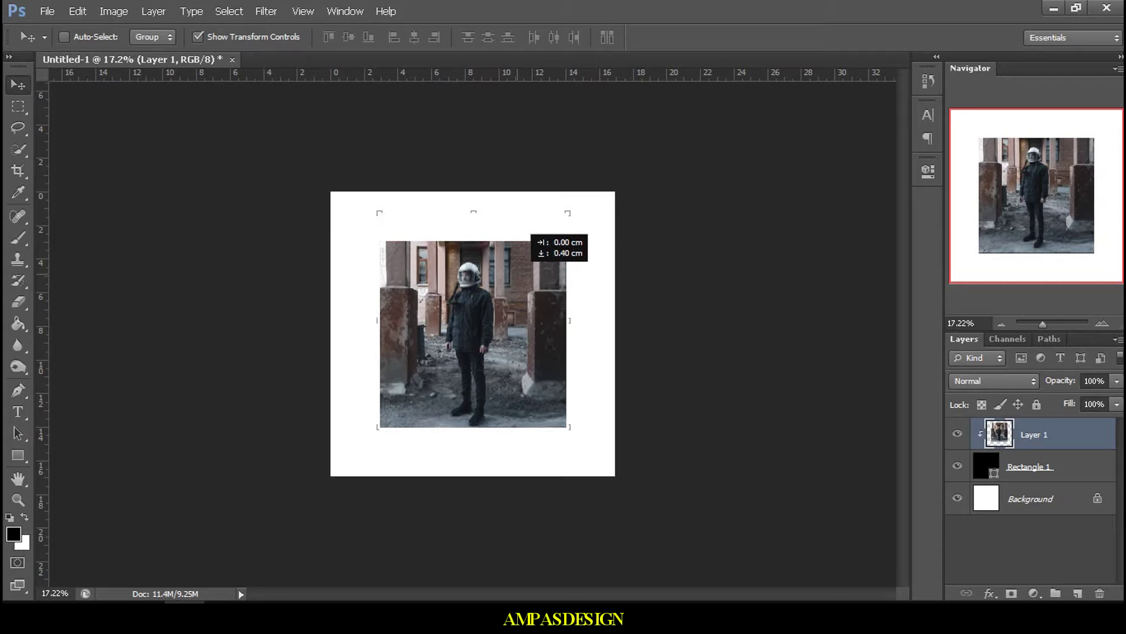
drag(525, 230, 522, 227)
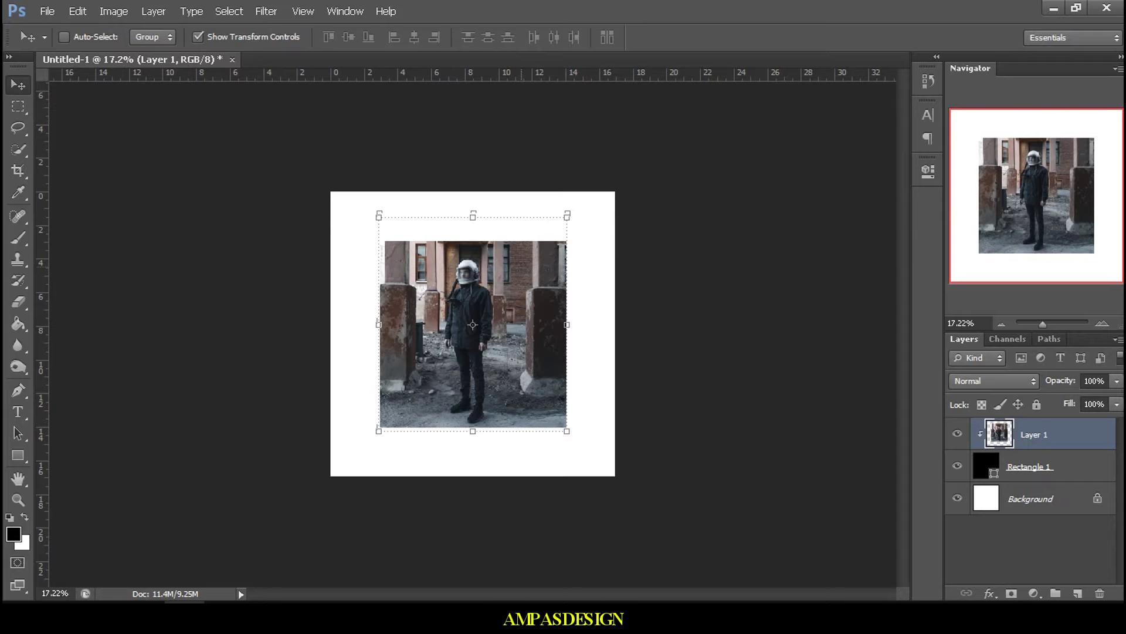
Step: Centre the photo vertically on the canvas and clear the selection
scroll(473, 323, up, 3)
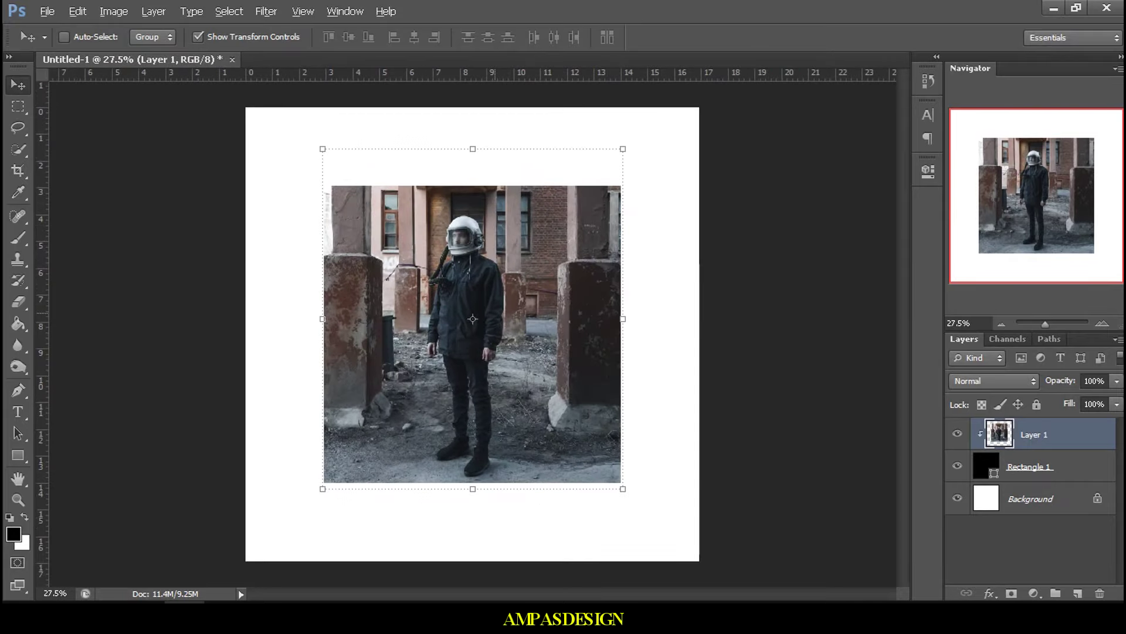
key(ctrl+a)
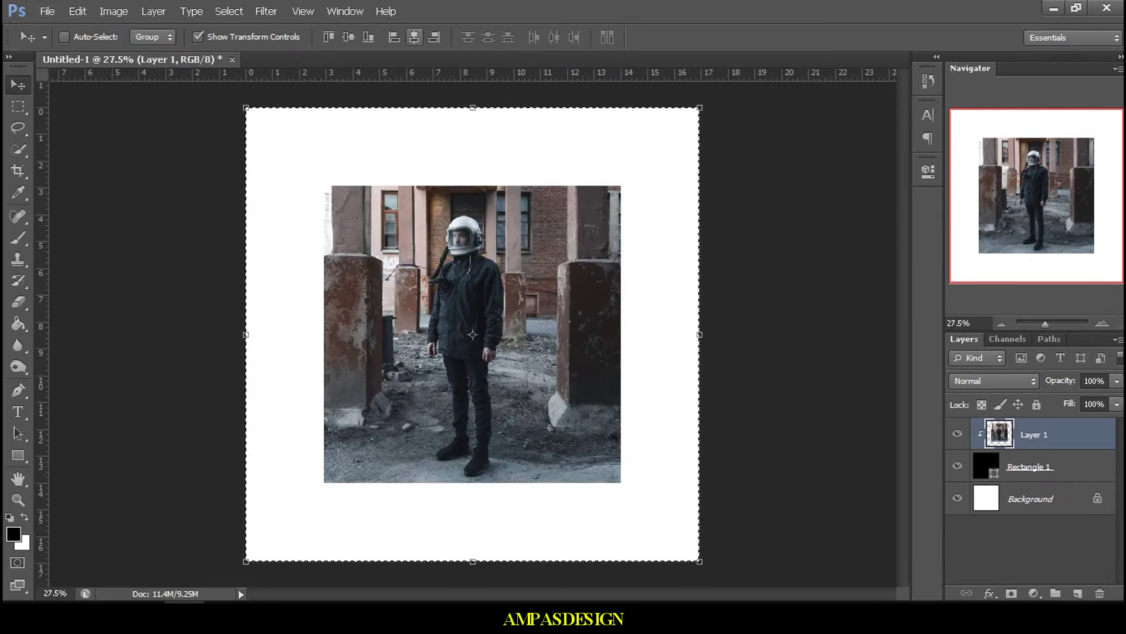
click(414, 37)
key(ctrl+d)
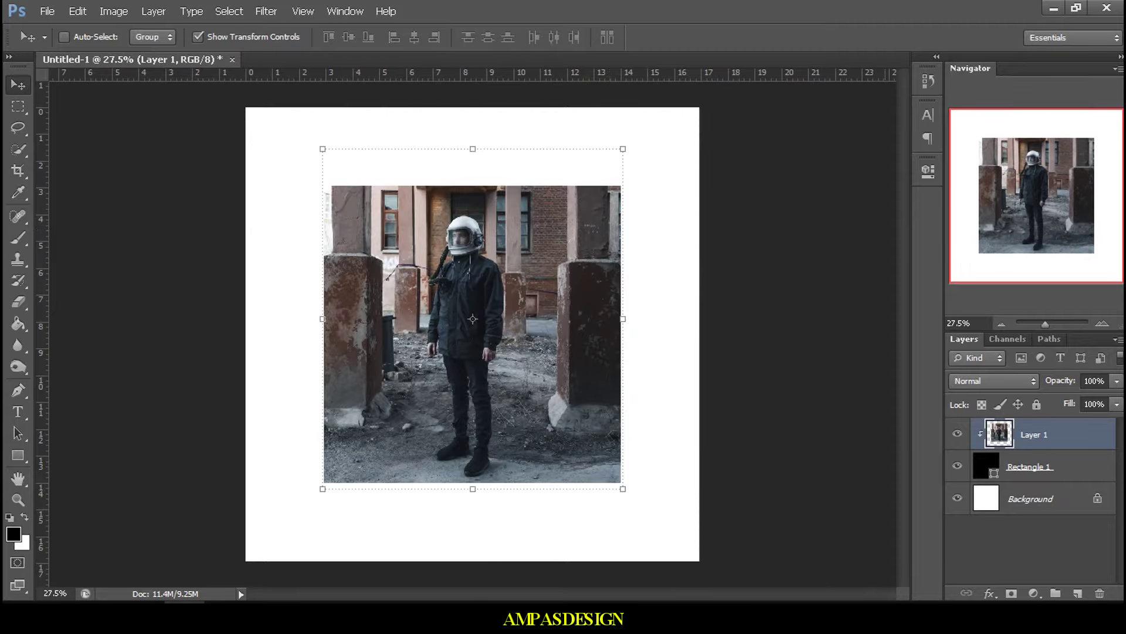
click(1050, 466)
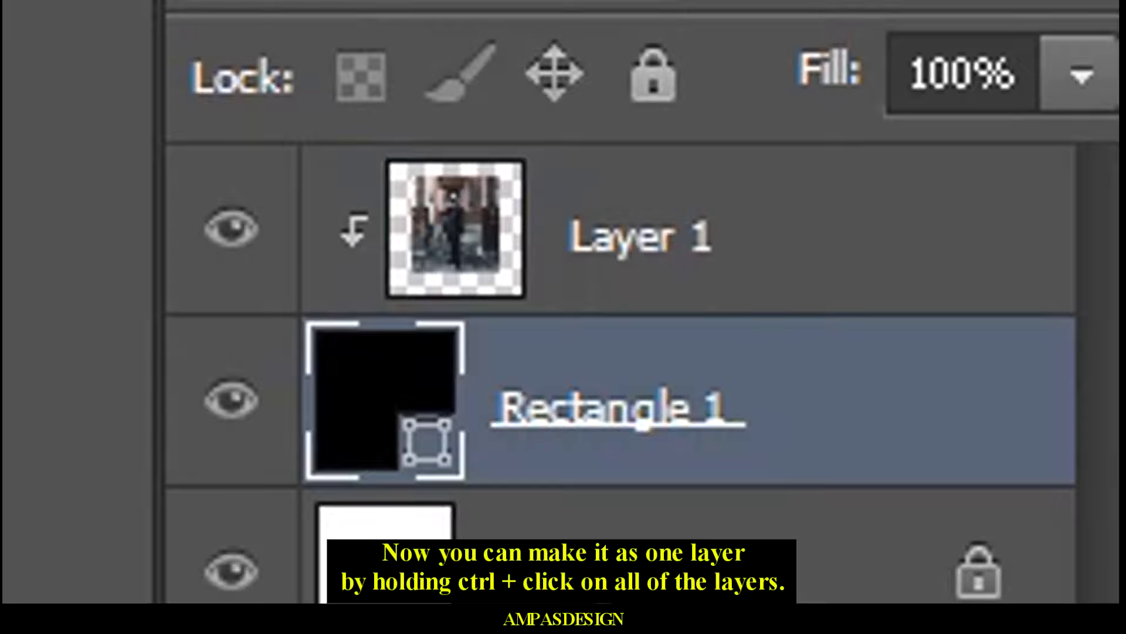
Step: Merge Layer 1 and Rectangle 1 into a single layer
ctrl+click(640, 237)
right_click(710, 405)
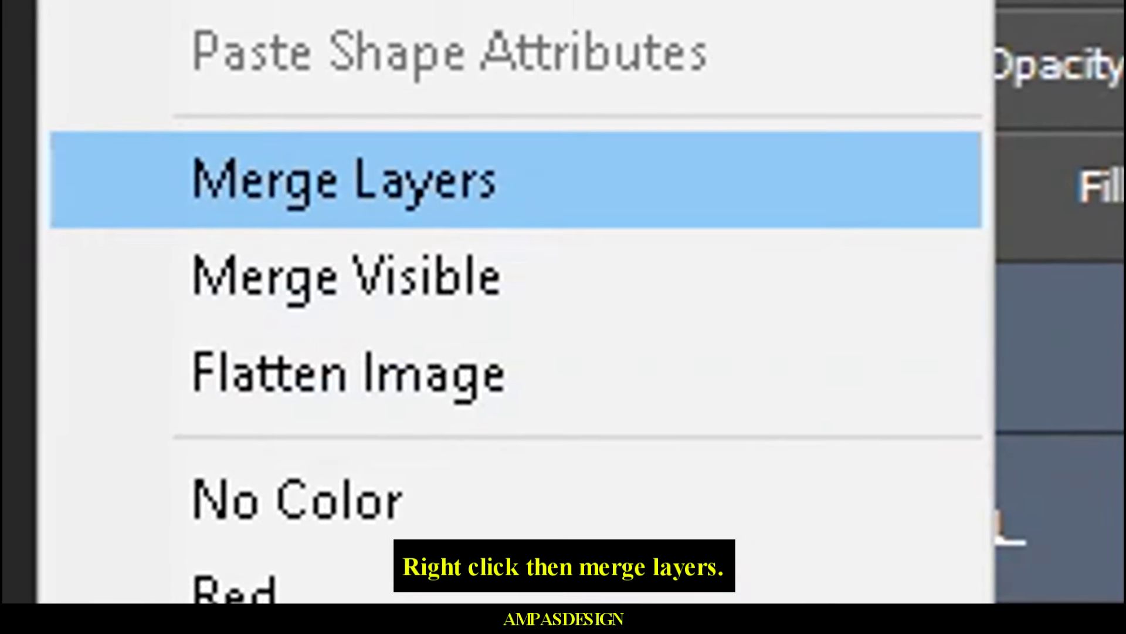
click(346, 180)
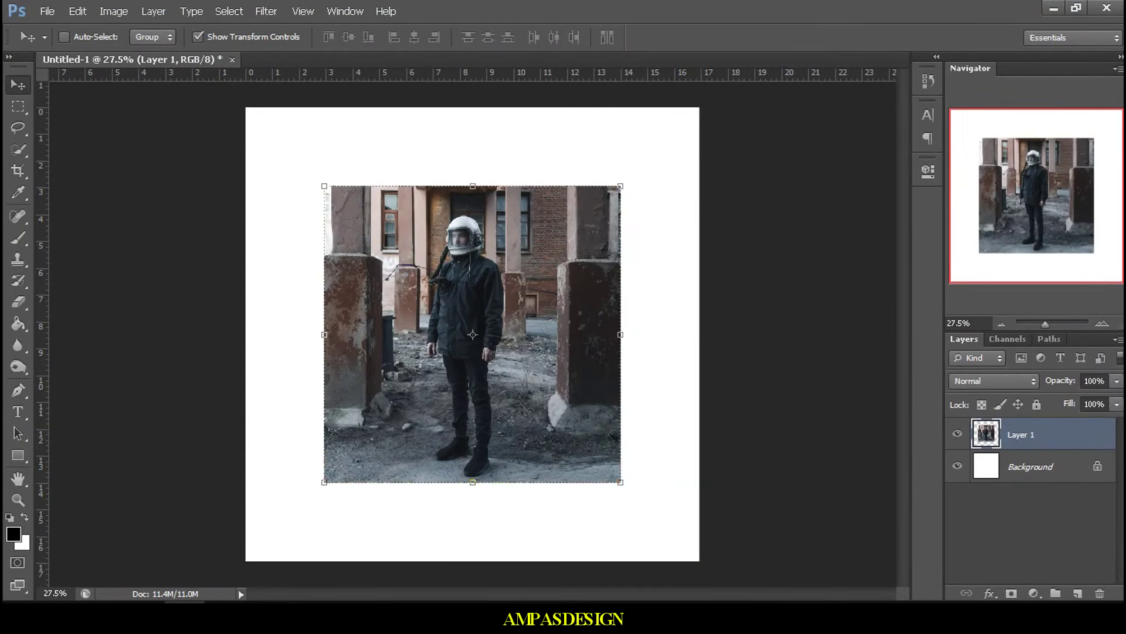
Step: Delete the white Background layer
click(1031, 467)
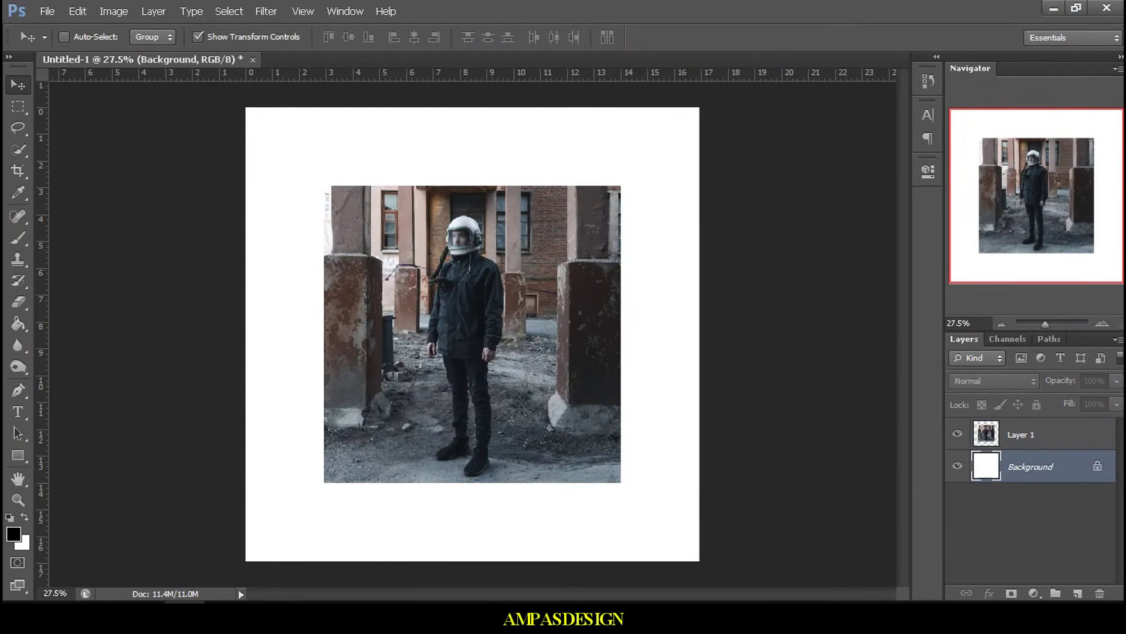
right_click(1030, 466)
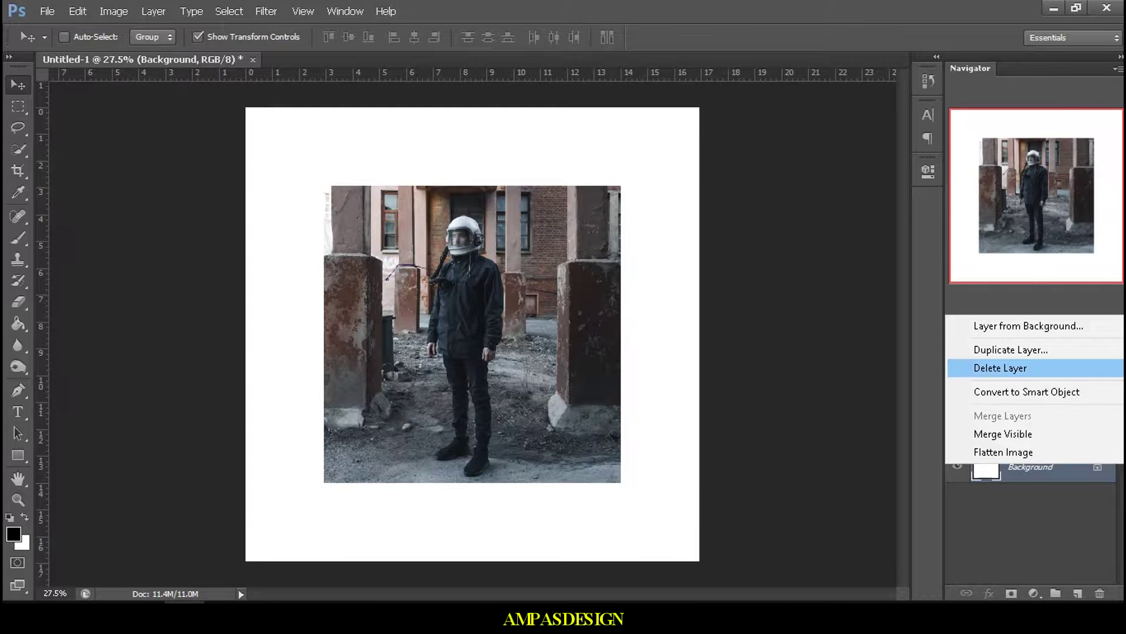
click(1000, 368)
click(533, 234)
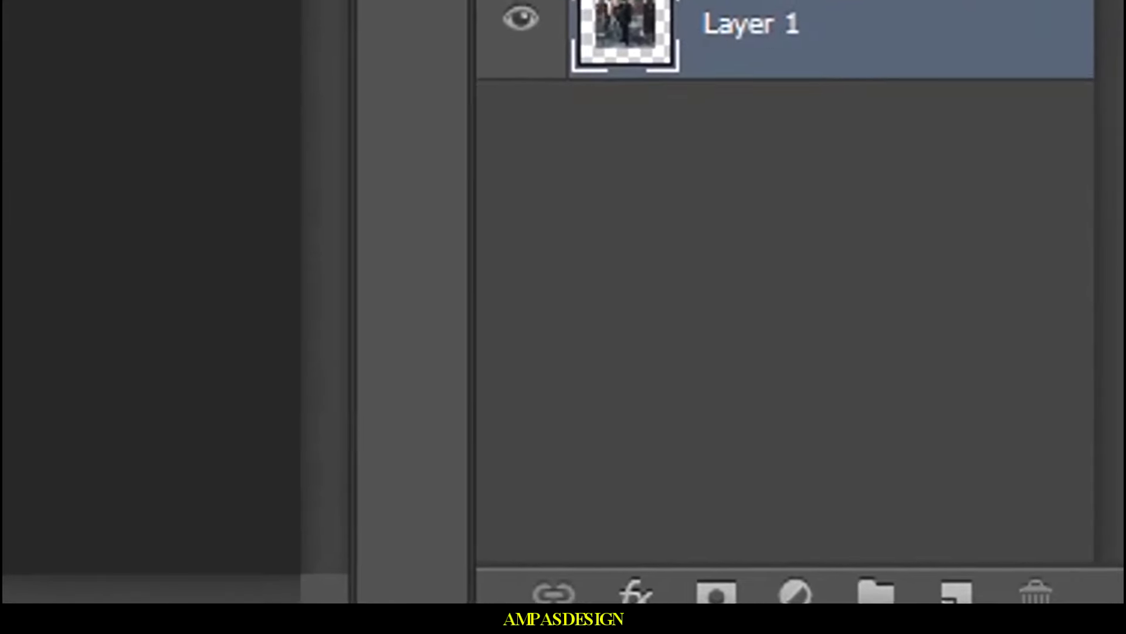
Step: Add a black Solid Color fill layer beneath the photo and open the torn paper PNG
click(959, 594)
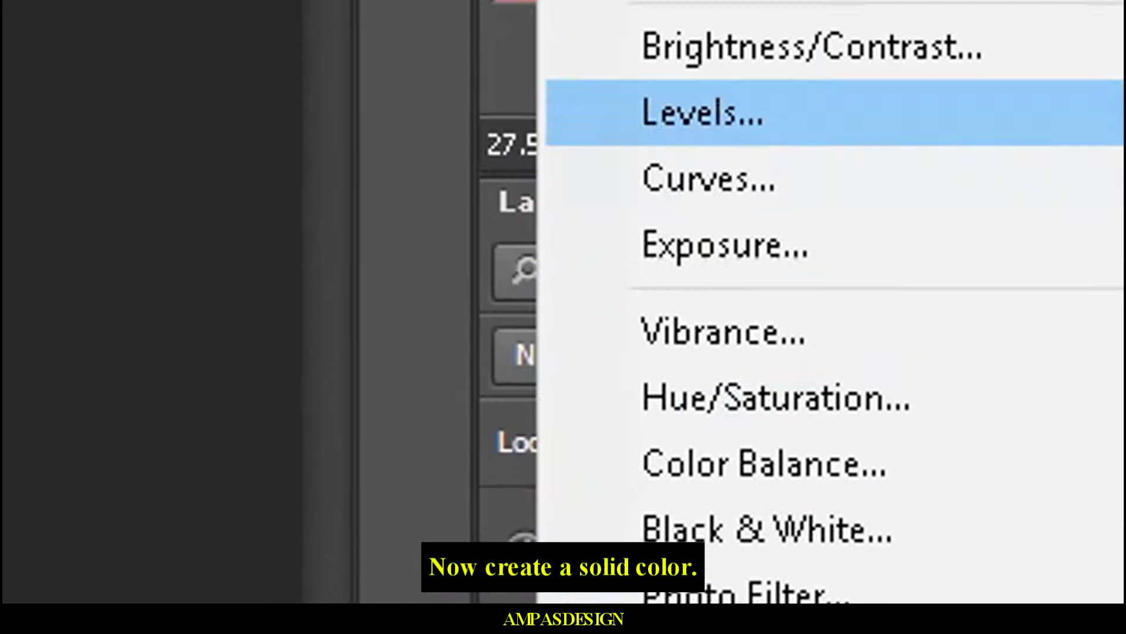
click(754, 111)
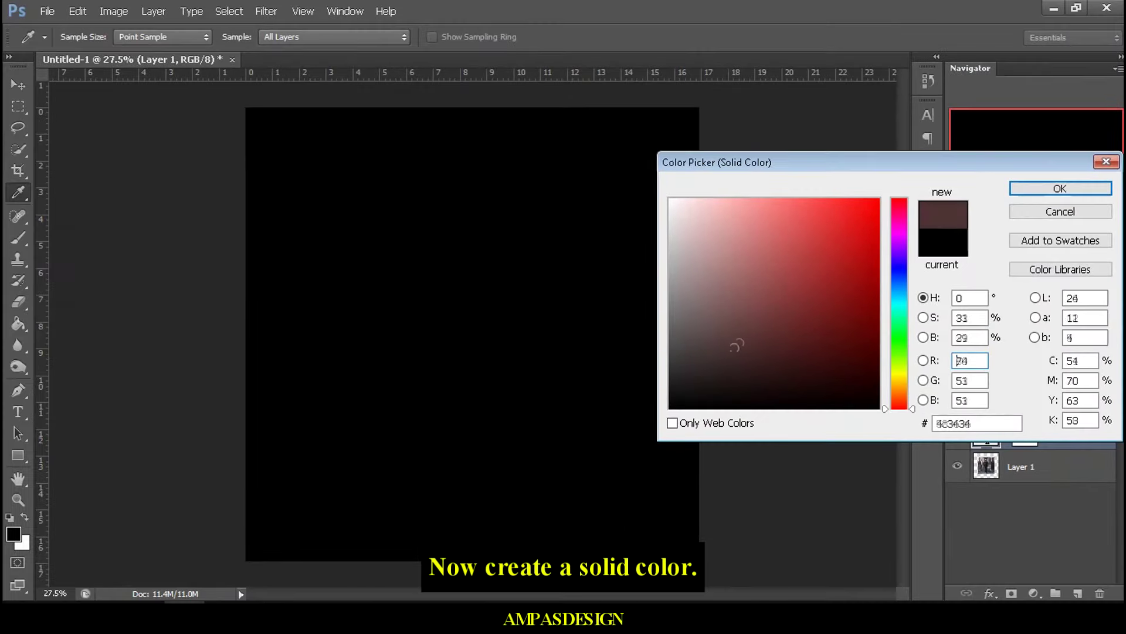
drag(737, 339, 670, 407)
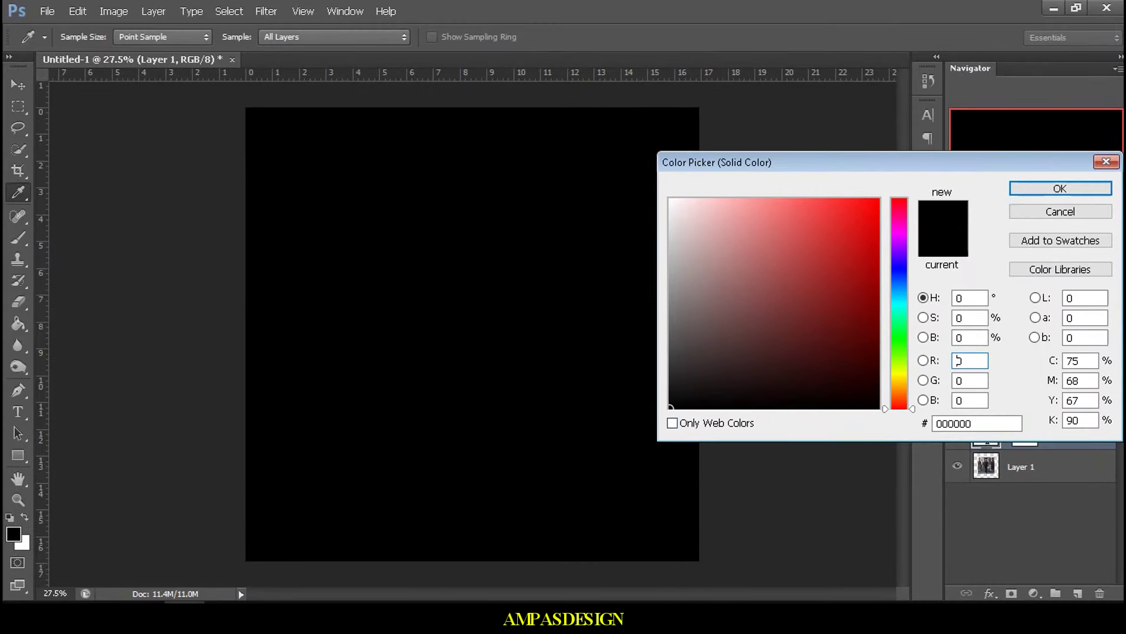
click(1060, 189)
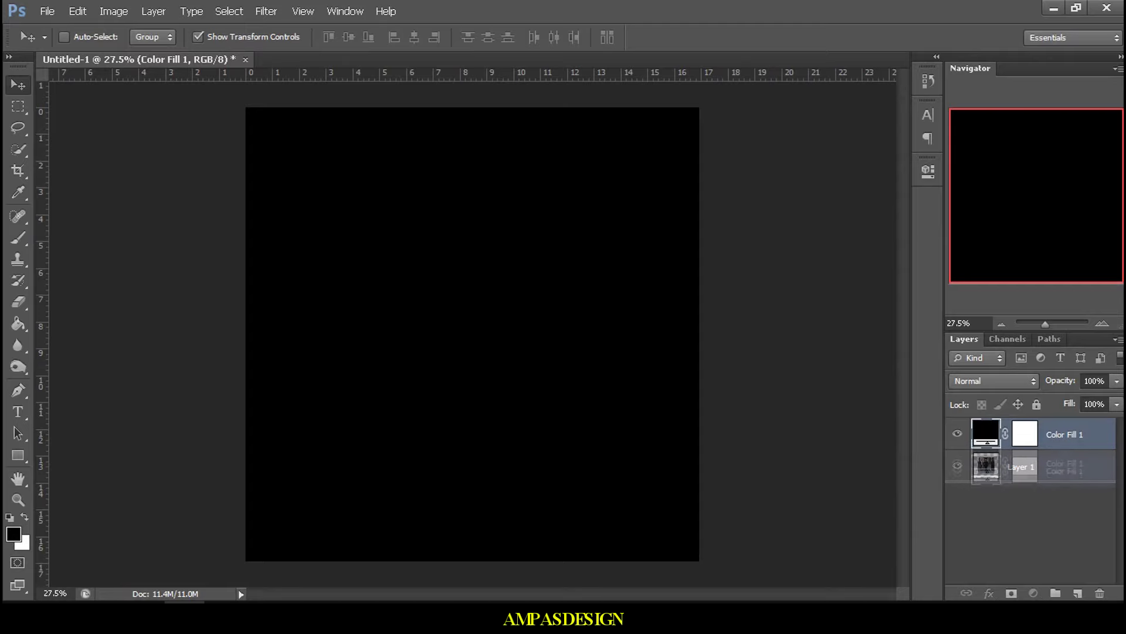
drag(1056, 434, 1055, 478)
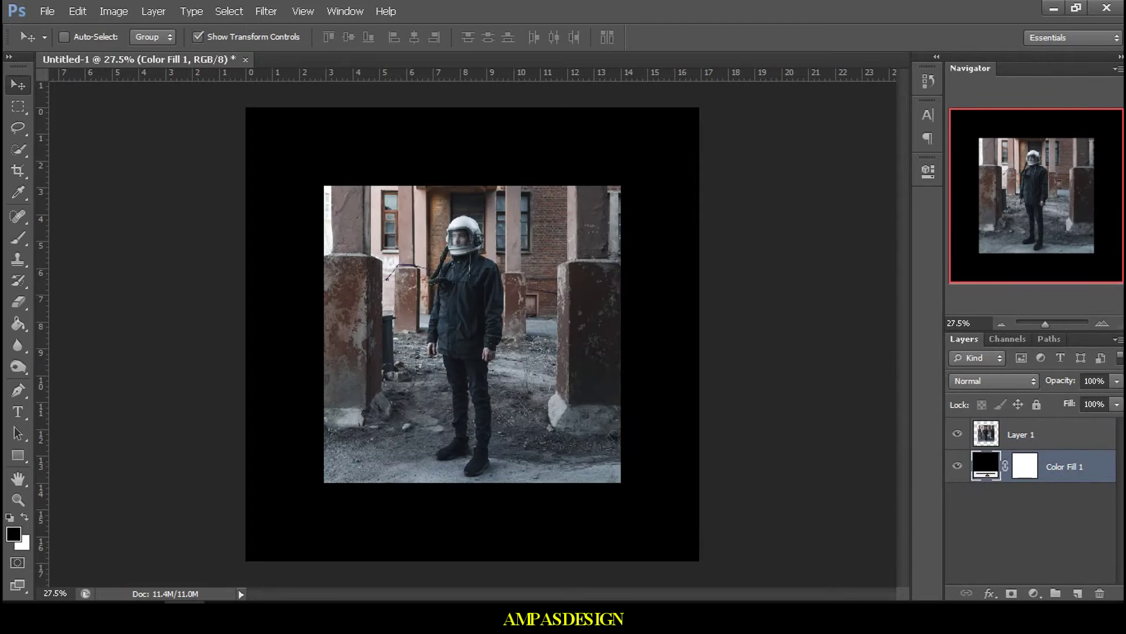
click(47, 11)
click(50, 43)
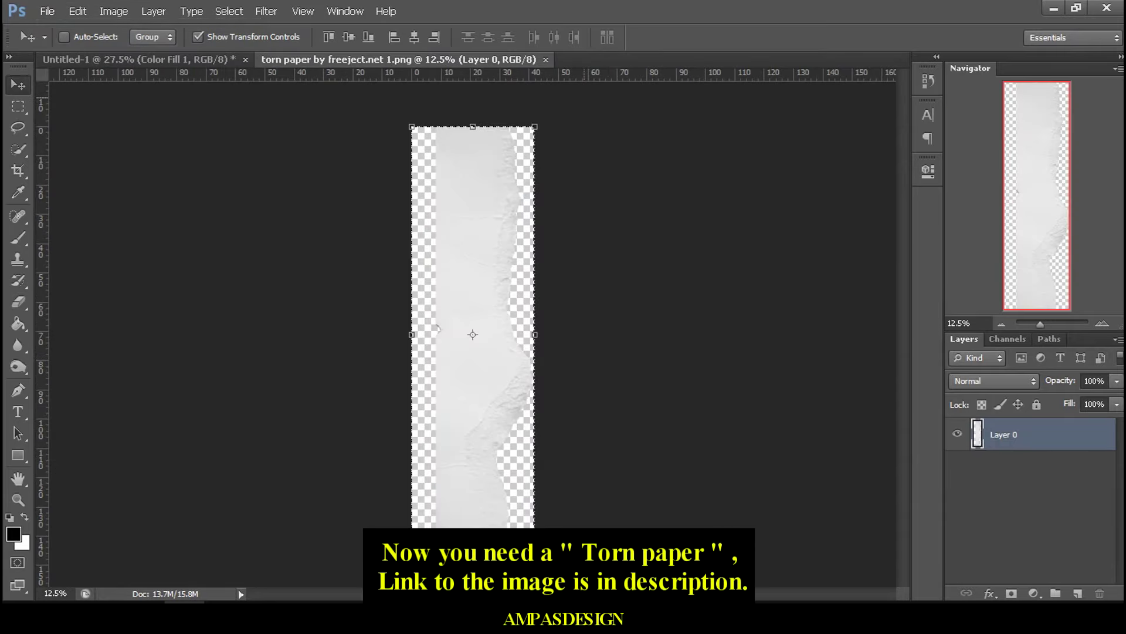
Step: Paste the torn paper below the photo, scaled into a narrow strip along its right edge
key(ctrl+w)
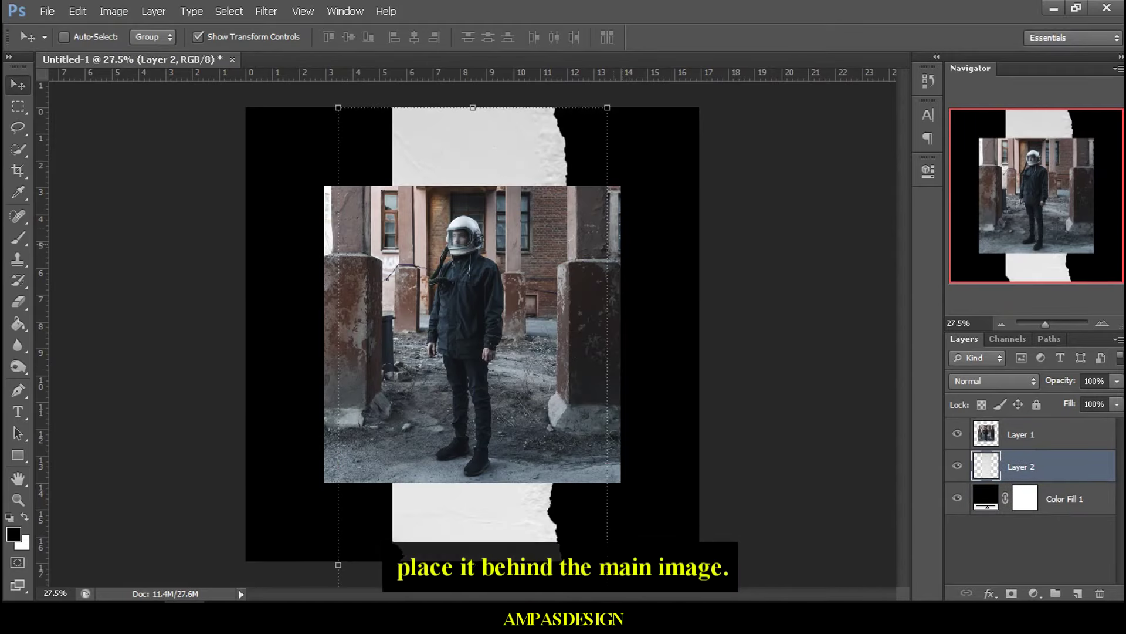
key(ctrl+t)
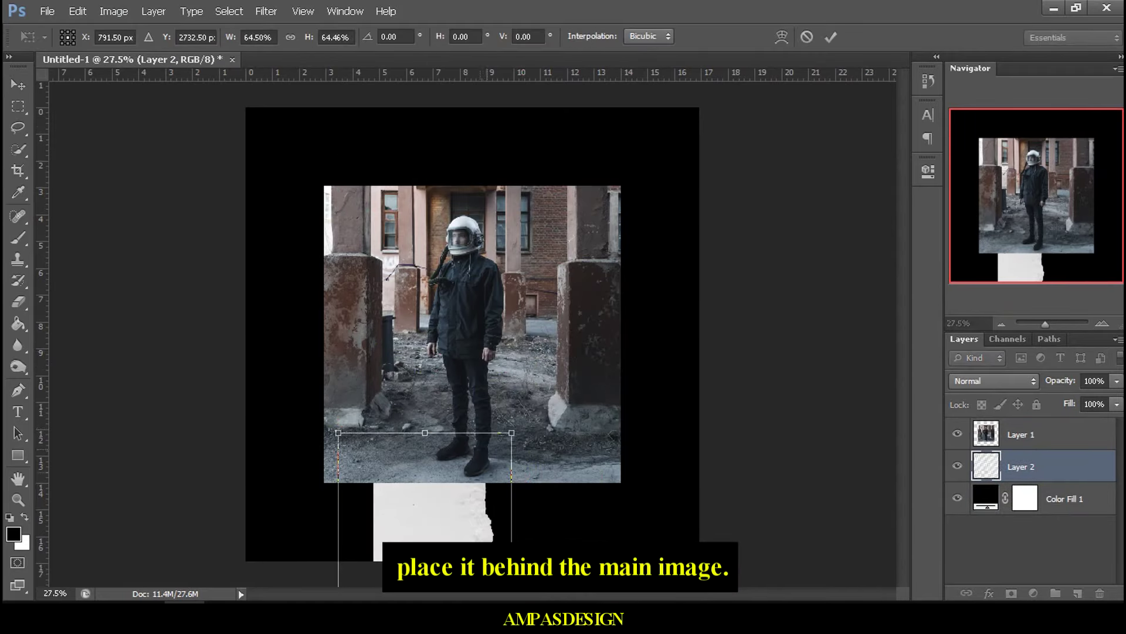
mouse_move(548, 336)
mouse_down()
mouse_move(516, 437)
mouse_move(599, 200)
mouse_up()
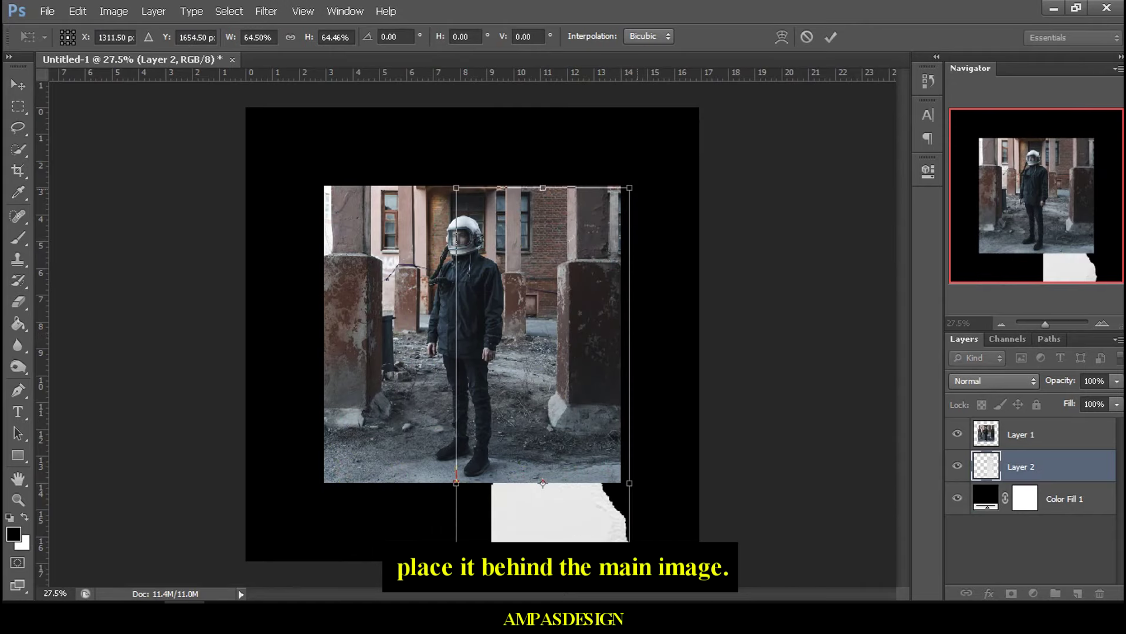
mouse_move(543, 482)
mouse_down()
mouse_move(541, 402)
mouse_move(592, 198)
mouse_up()
drag(572, 515, 573, 482)
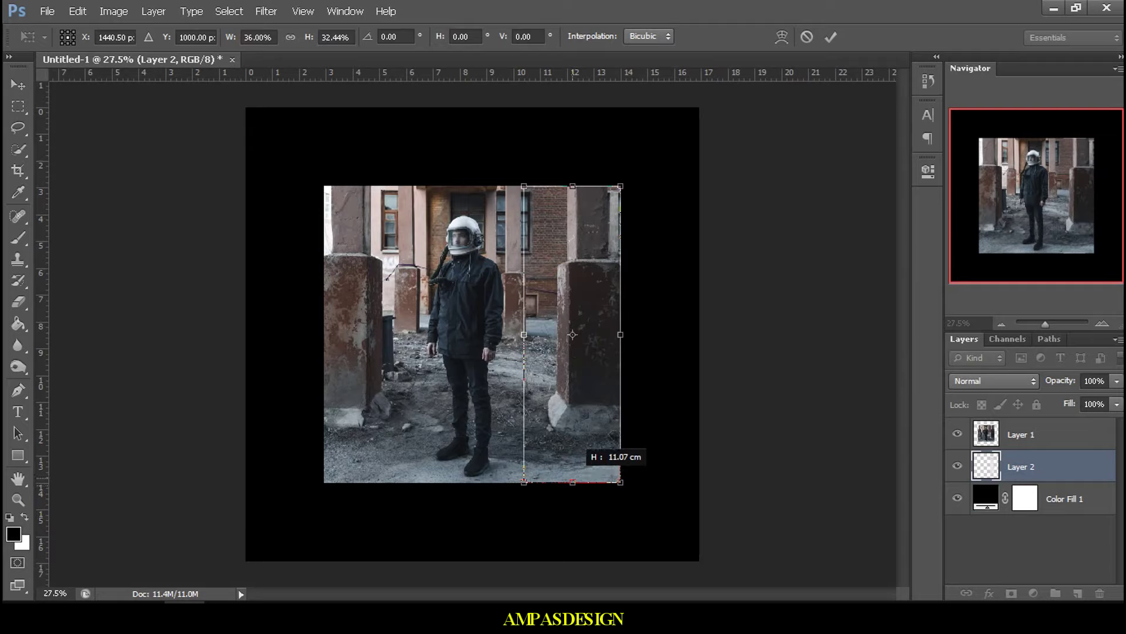
mouse_move(601, 402)
mouse_down()
mouse_move(621, 401)
mouse_move(602, 402)
mouse_up()
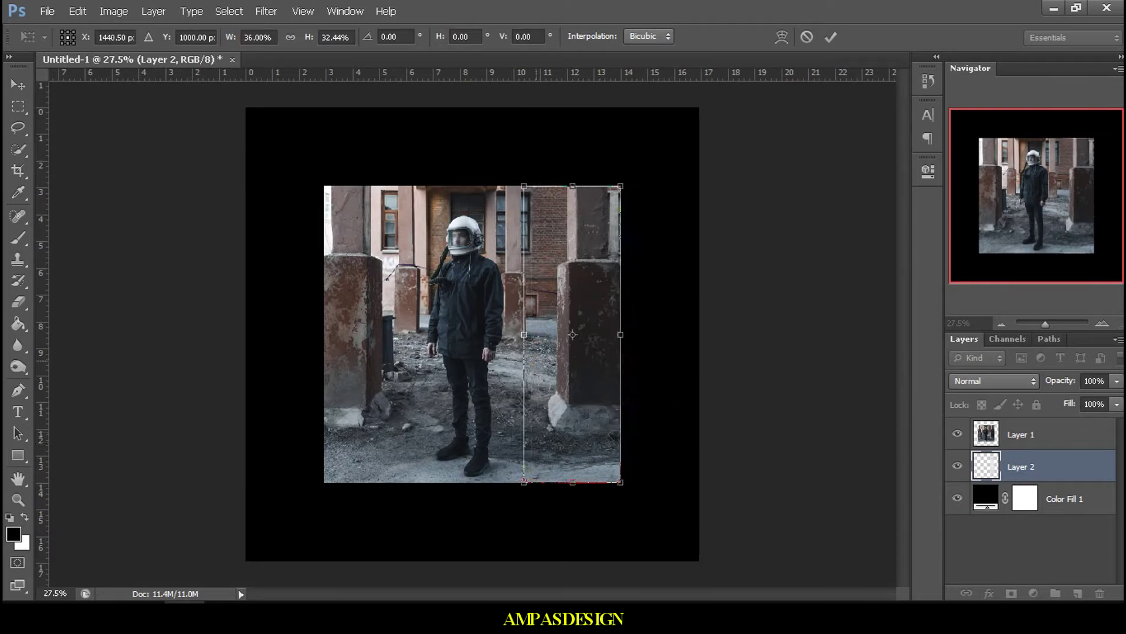
drag(523, 335, 551, 334)
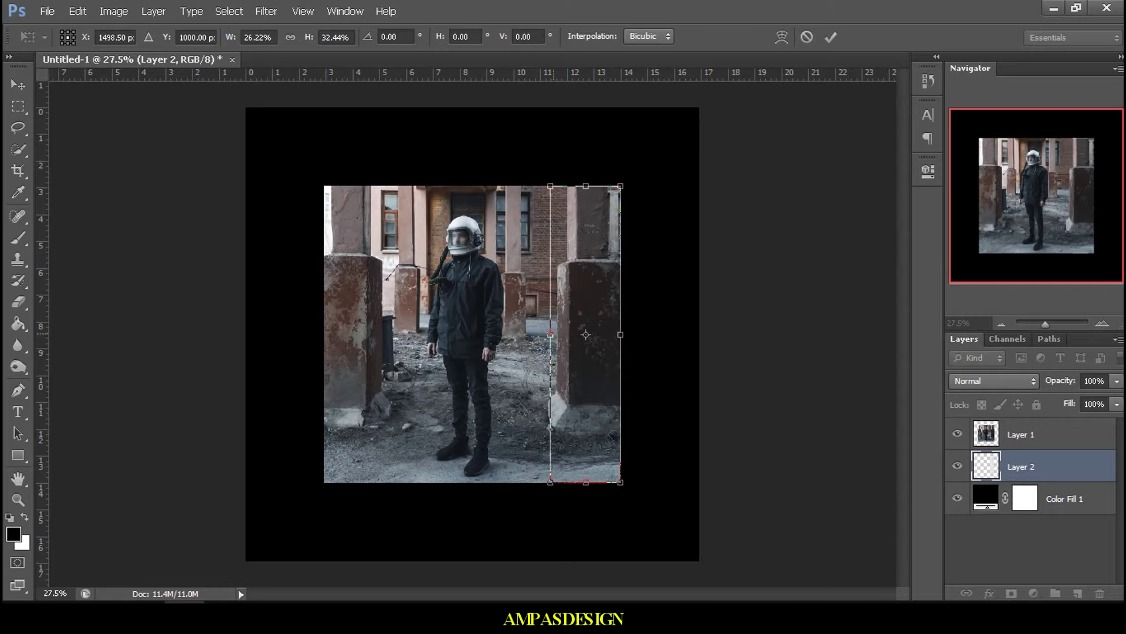
key(Return)
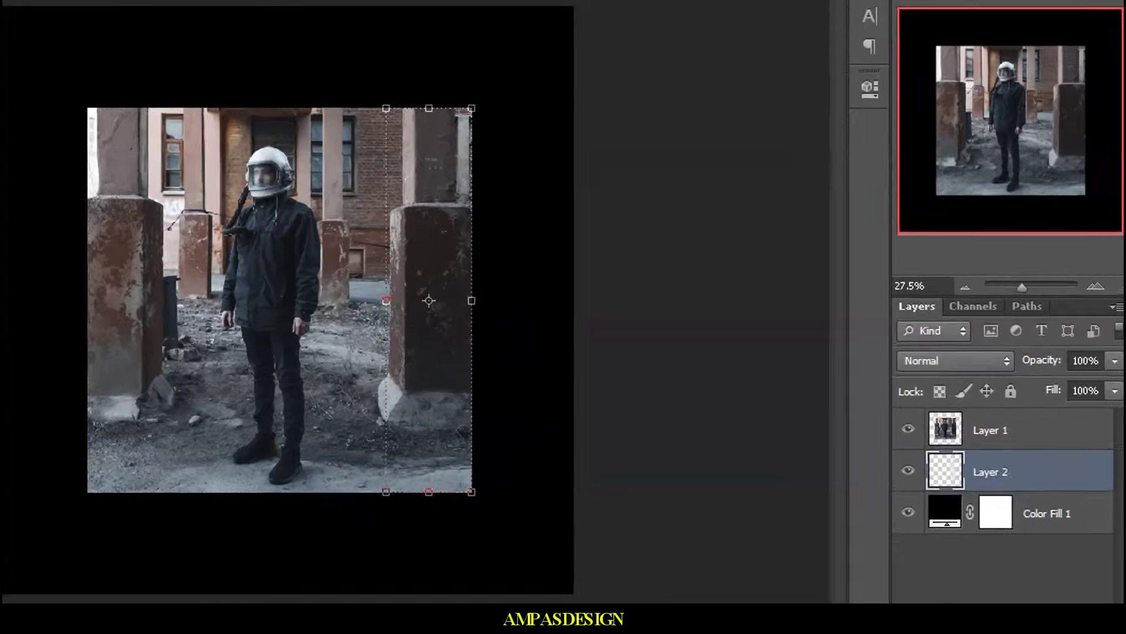
Step: Lower the astronaut photo layer's opacity to 50%
key(alt+bracketright)
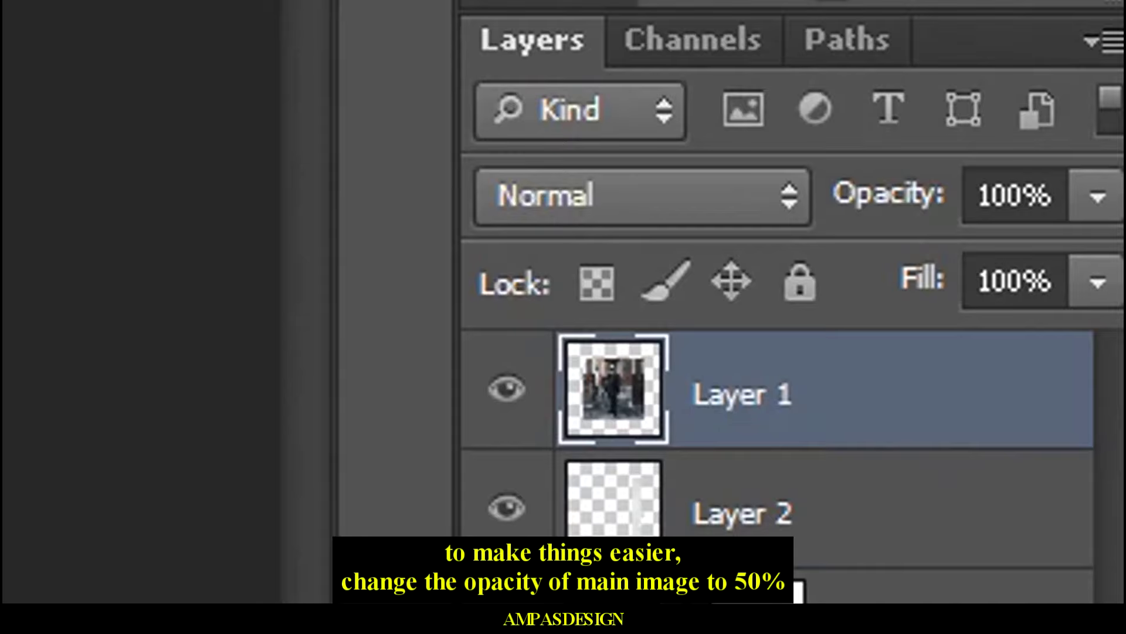
click(1014, 195)
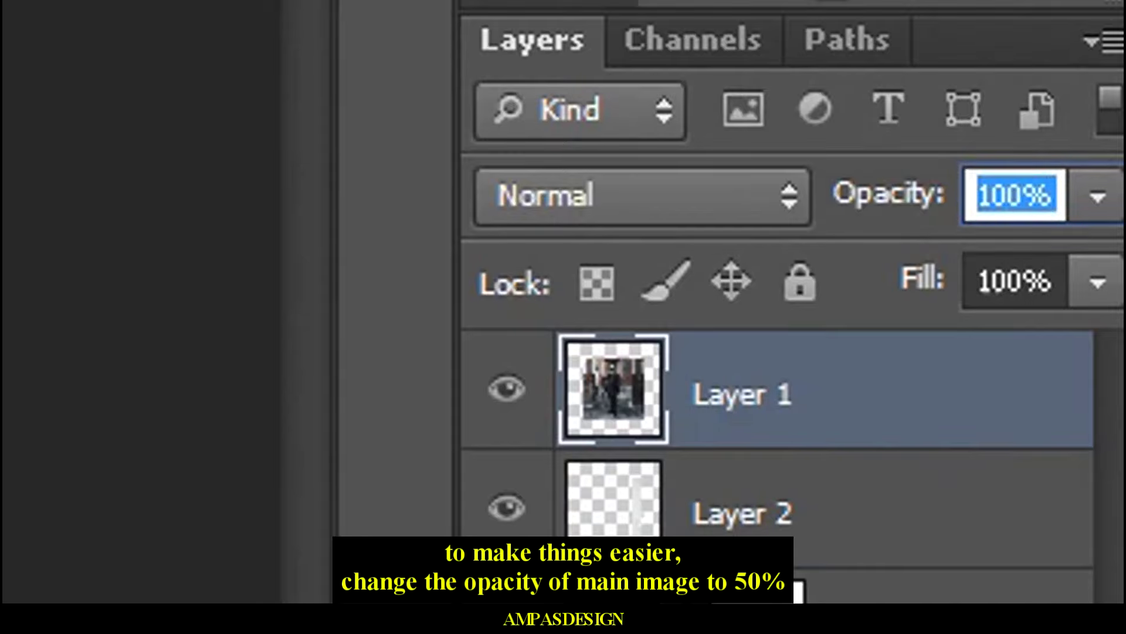
text(50)
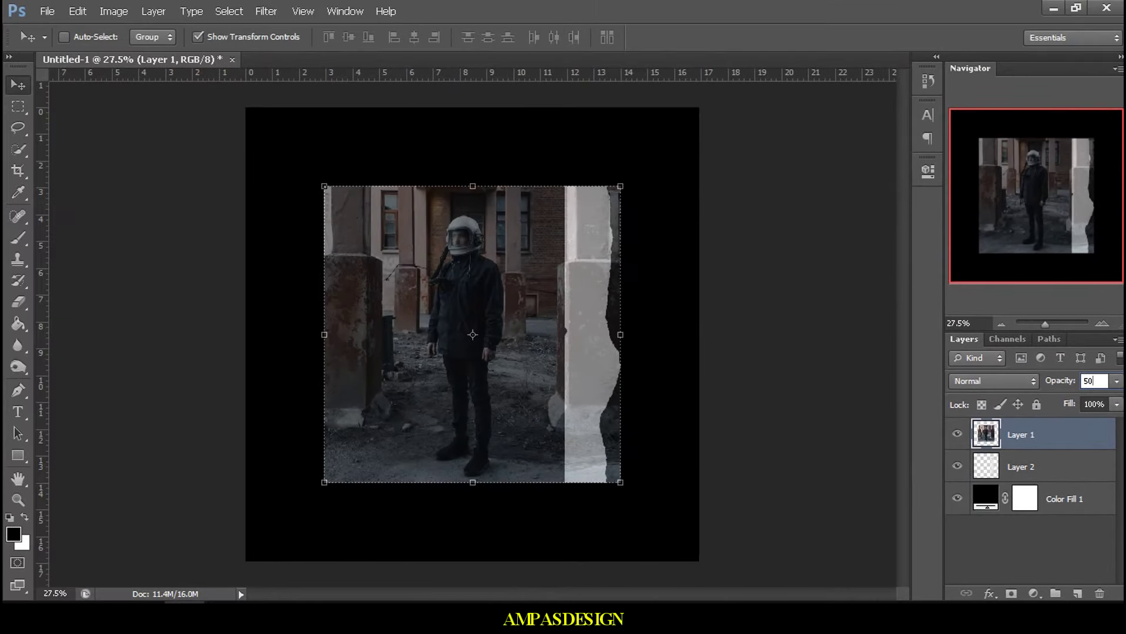
Step: Position torn paper strips (Layers 2–5) around all four edges of the photo
click(1021, 466)
drag(607, 267, 621, 269)
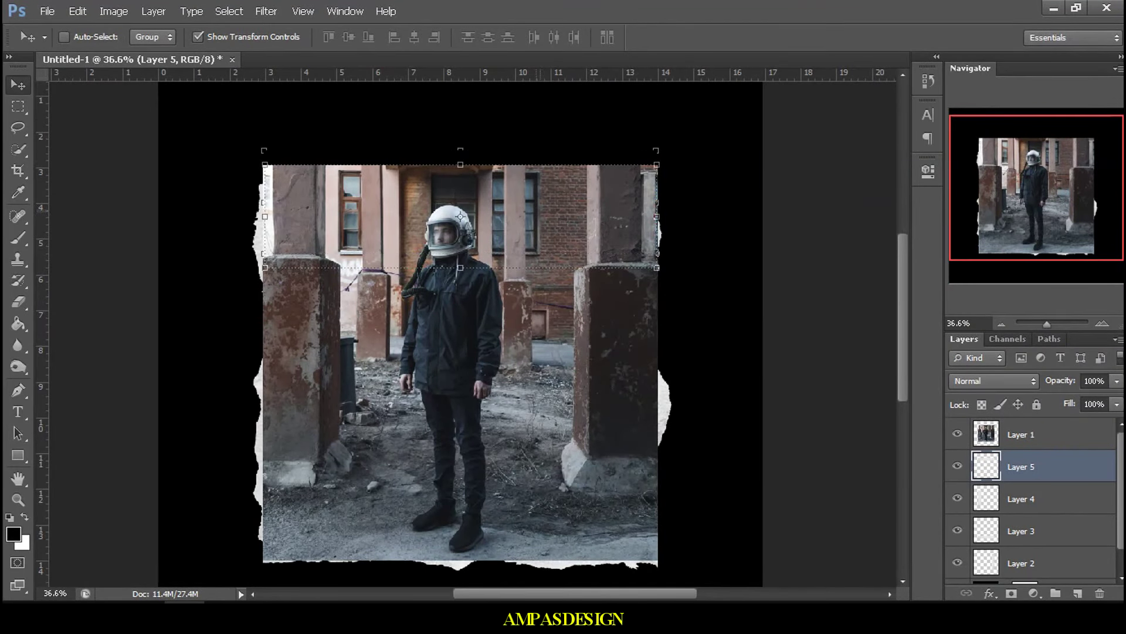
drag(535, 202, 545, 195)
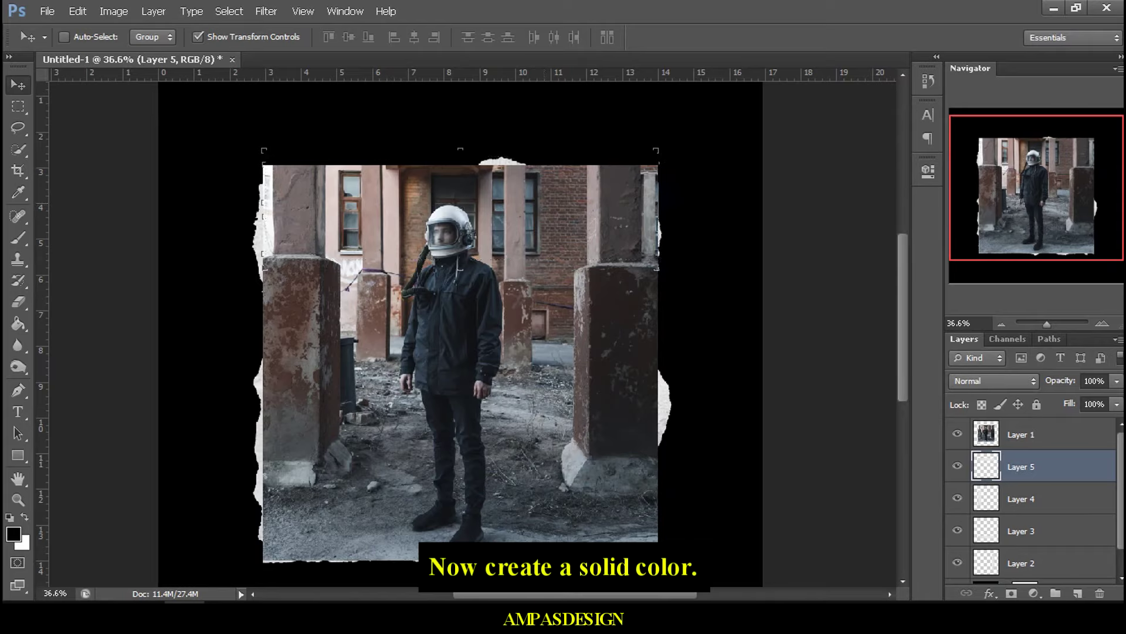
key(alt+bracketright)
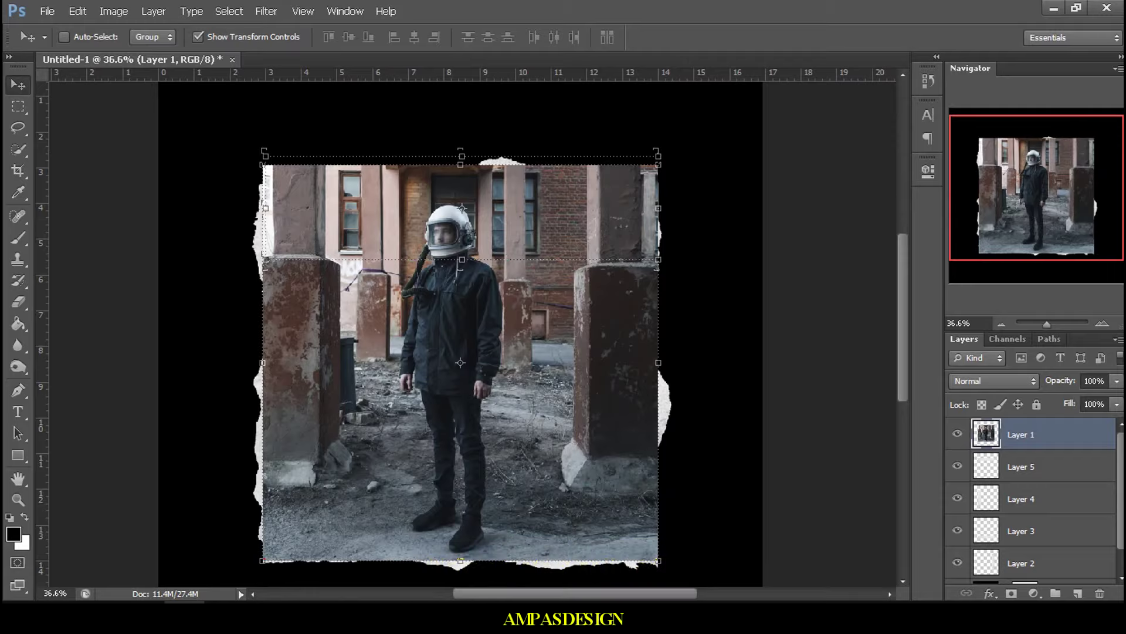
Step: Keep the photo at 50% opacity and give the Eraser the 2029 torn-edge brush preset
click(1094, 380)
text(50)
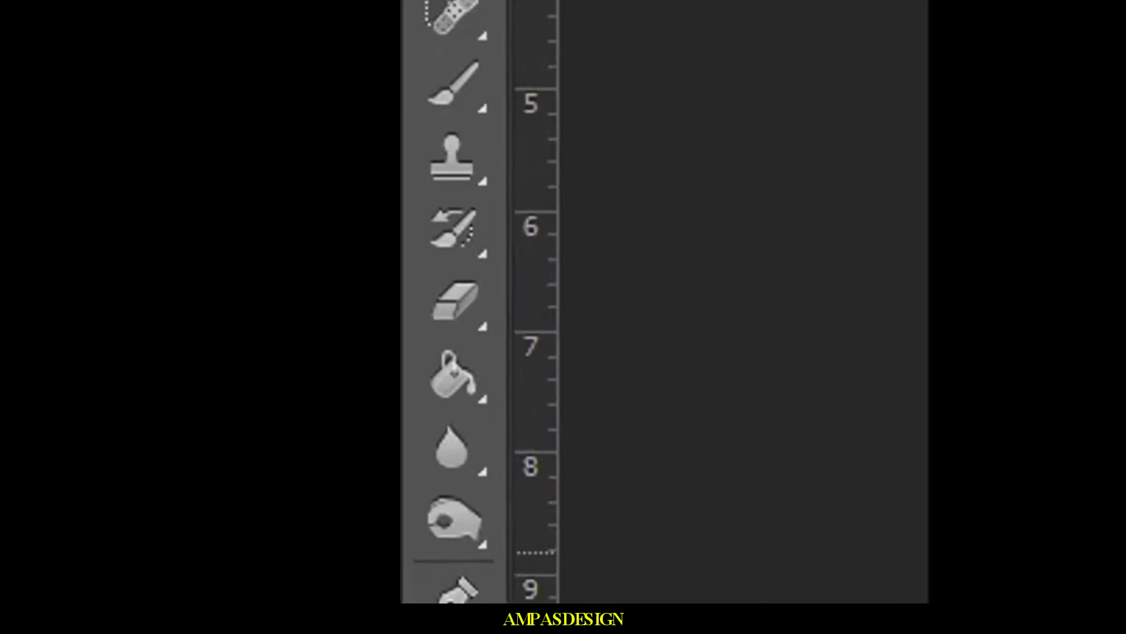
text(e)
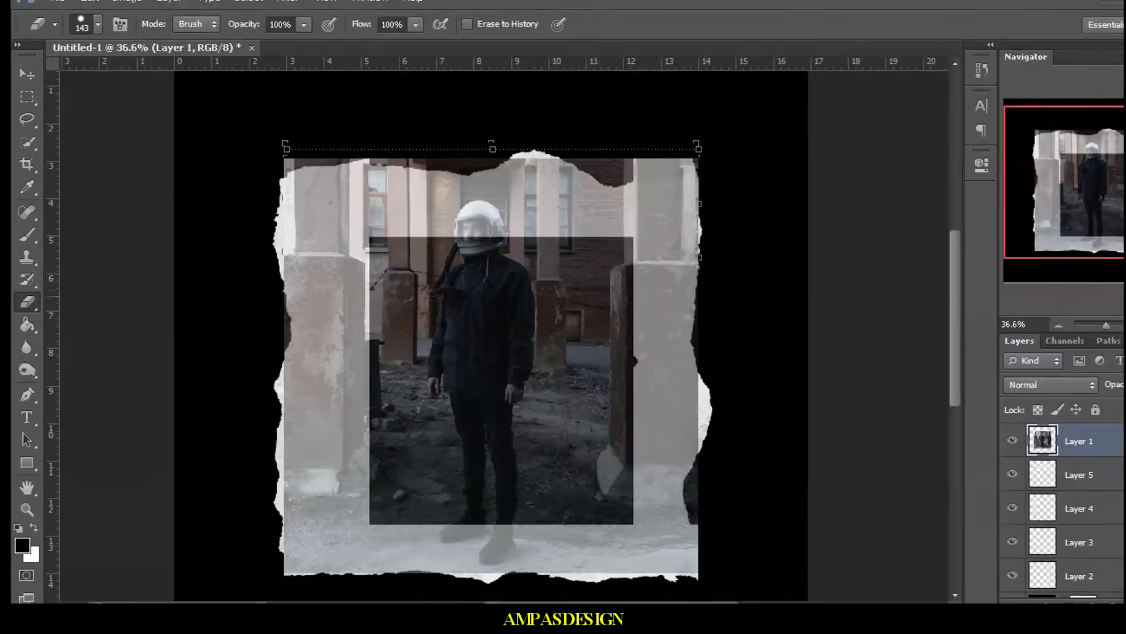
right_click(642, 270)
scroll(736, 422, down, 2)
scroll(736, 423, down, 1)
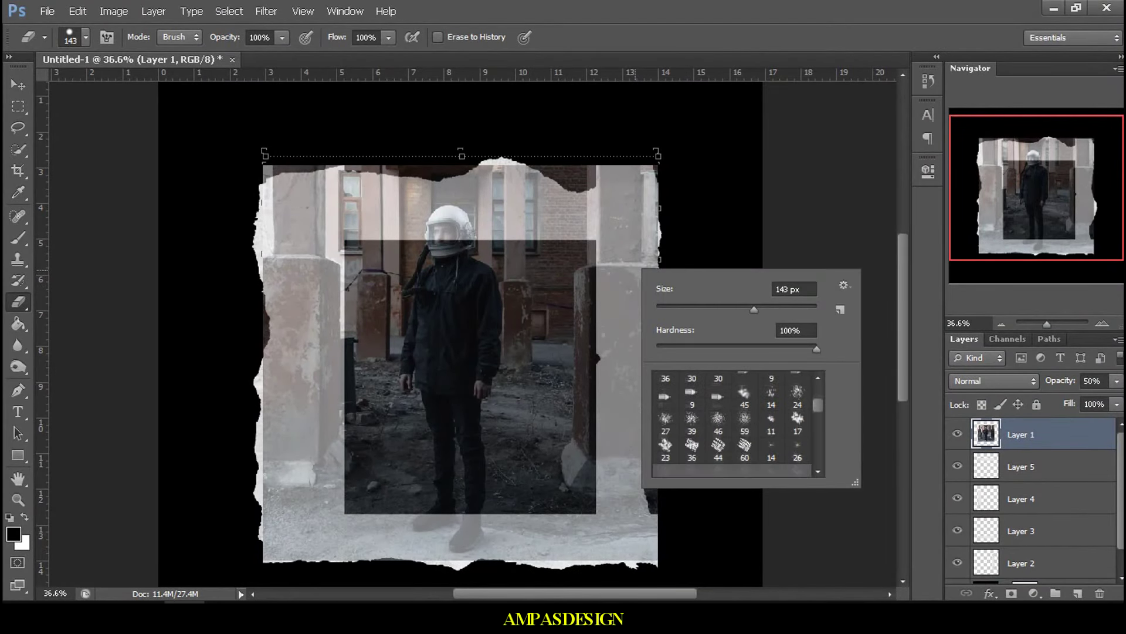
scroll(736, 422, down, 1)
scroll(737, 422, down, 1)
scroll(736, 423, down, 1)
scroll(736, 422, down, 1)
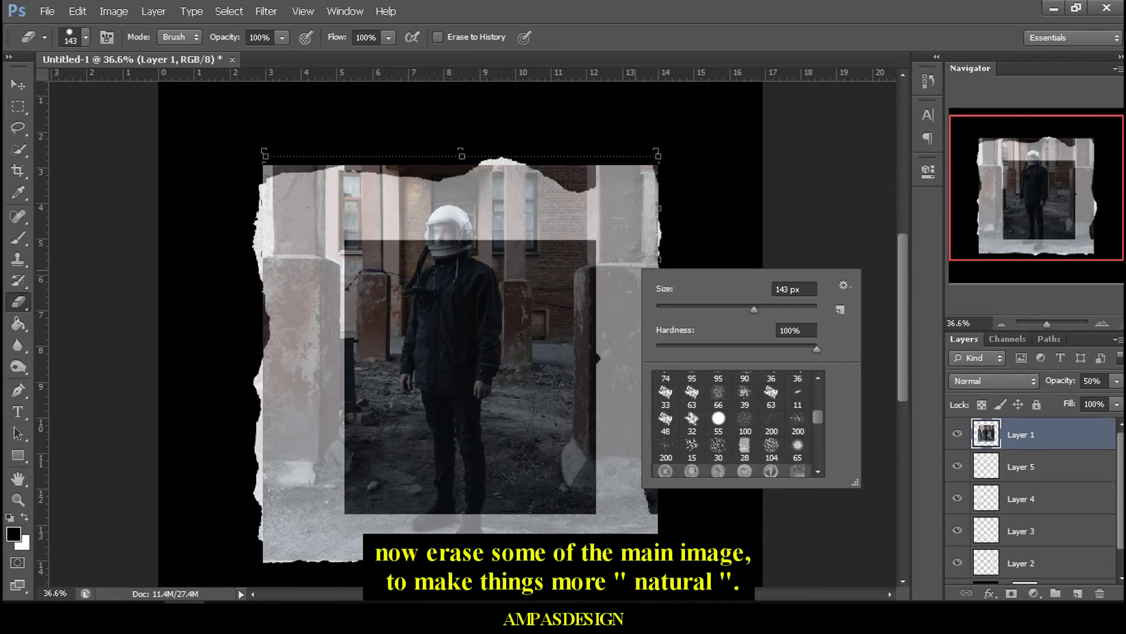
scroll(736, 422, down, 1)
scroll(736, 422, down, 1)
scroll(736, 423, down, 2)
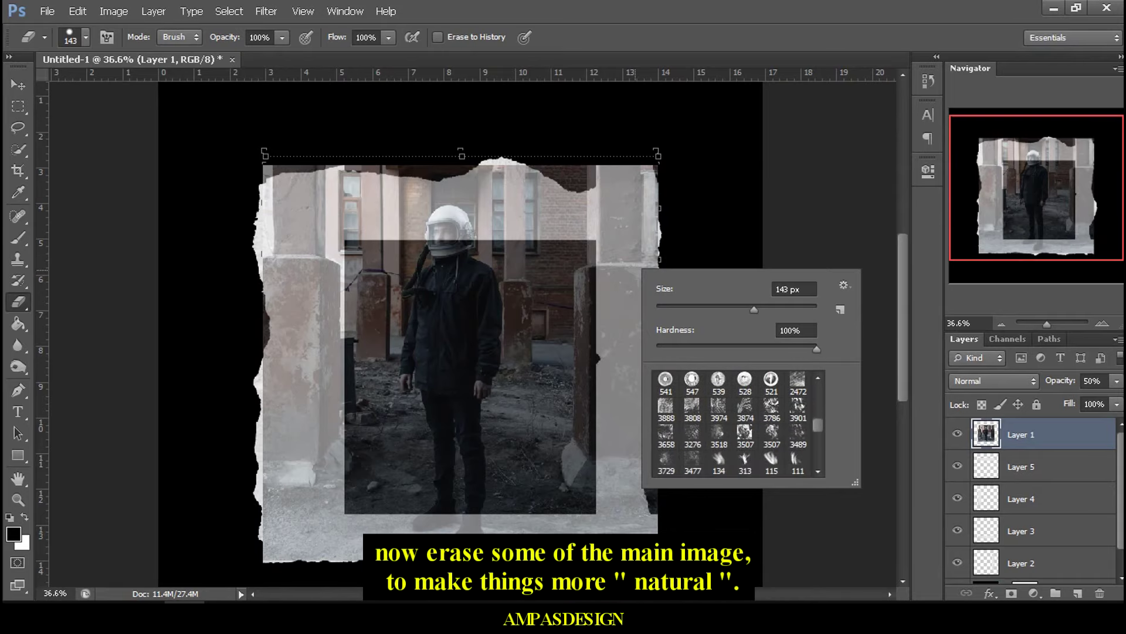
scroll(736, 422, down, 1)
scroll(736, 422, down, 1)
scroll(736, 422, down, 2)
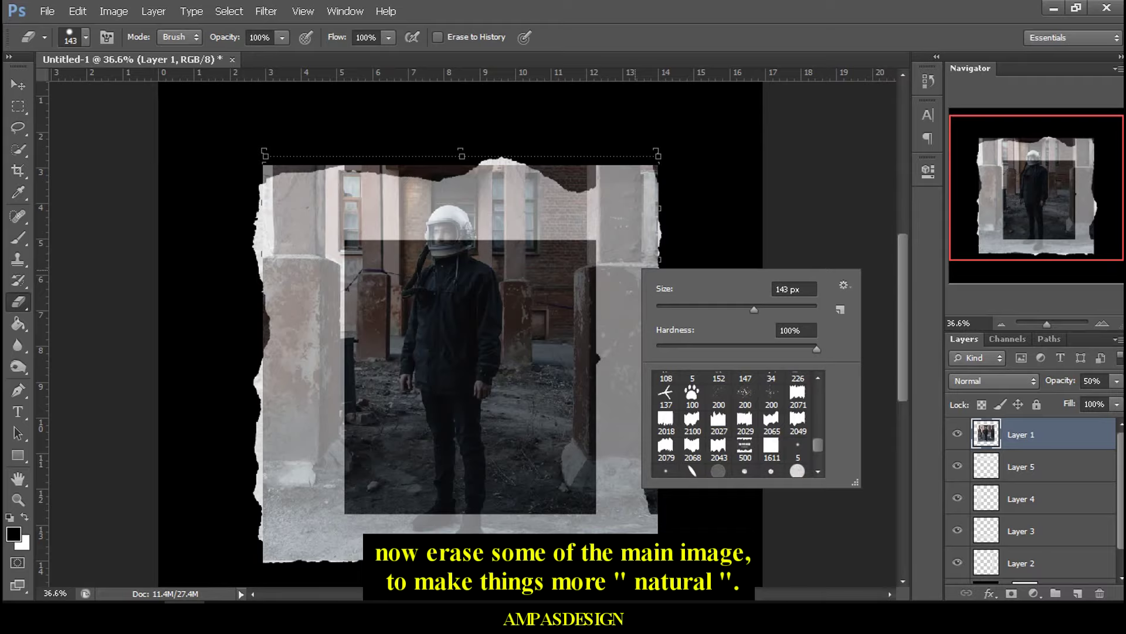
scroll(797, 453, down, 1)
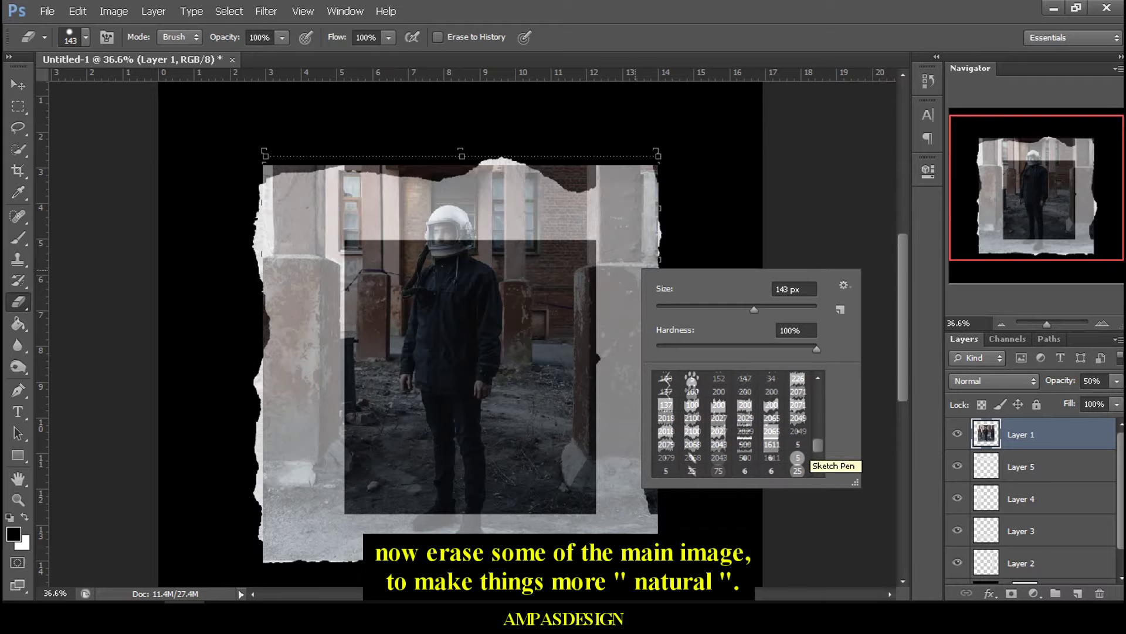
scroll(797, 448, up, 1)
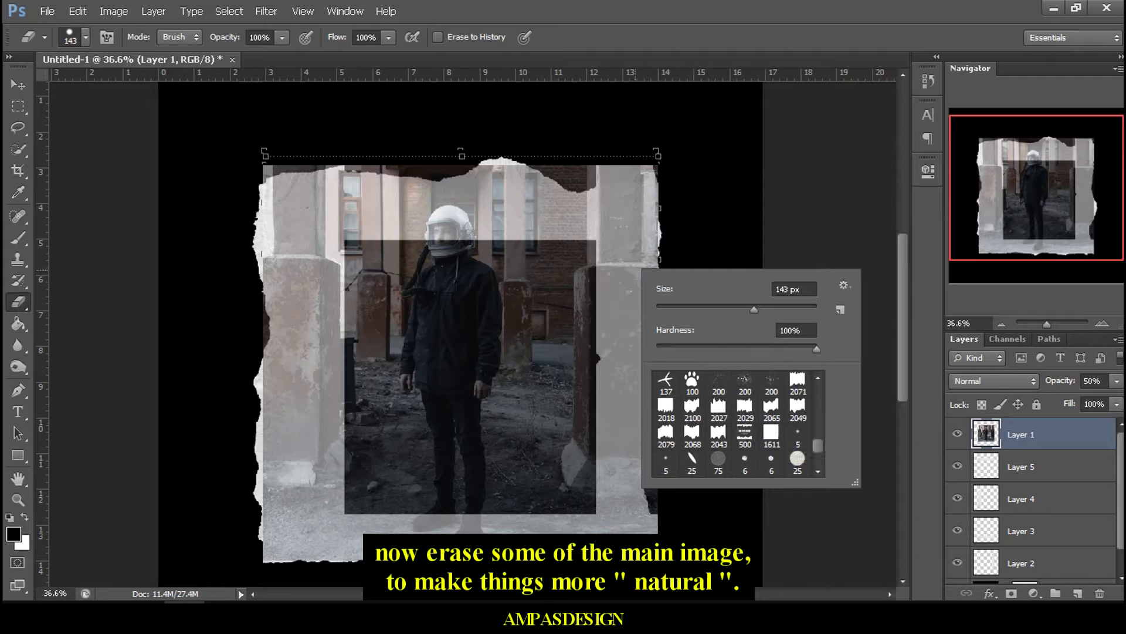
click(745, 408)
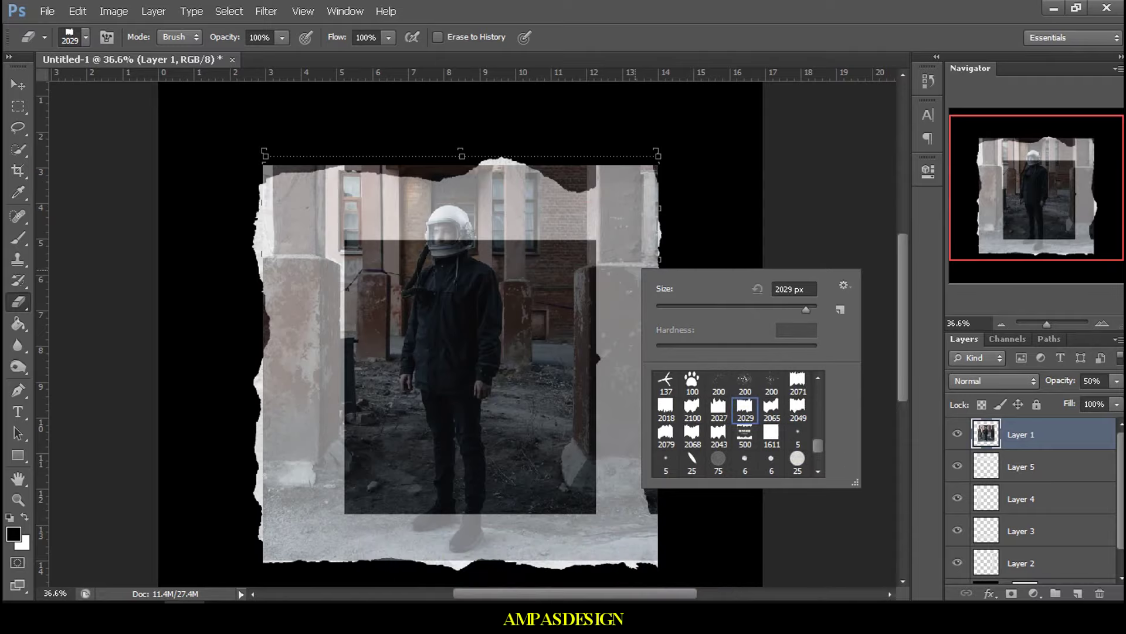
key(Return)
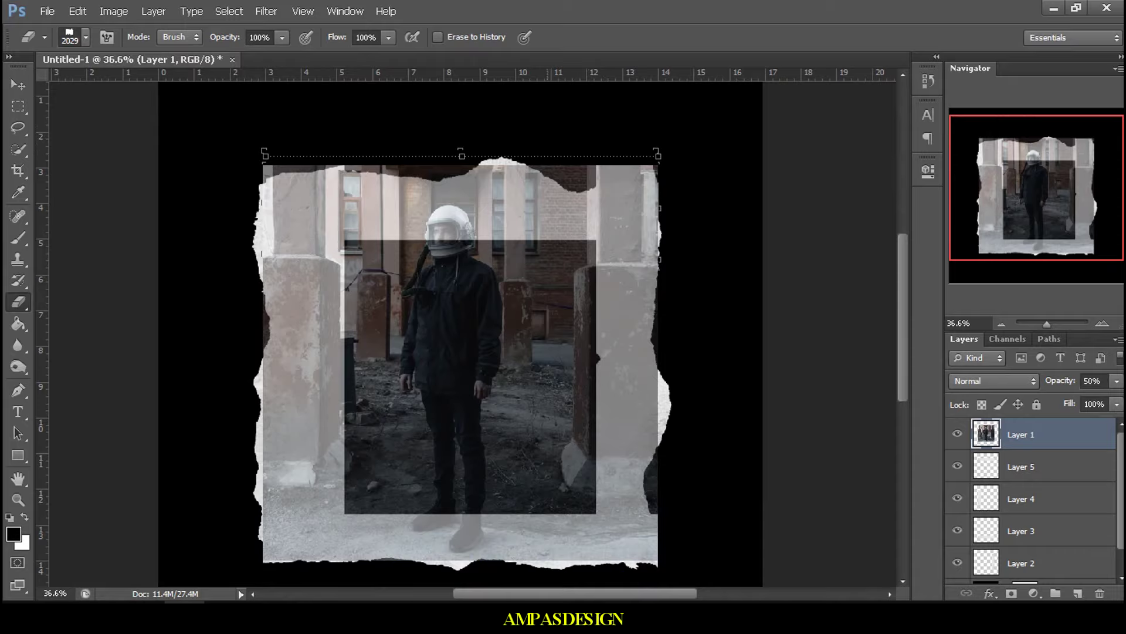
Step: Shrink the eraser and tear the photo's top edge into a ragged strip
key(bracketleft)
key(bracketleft)
key(bracketleft)
scroll(283, 142, up, 3)
scroll(282, 142, up, 3)
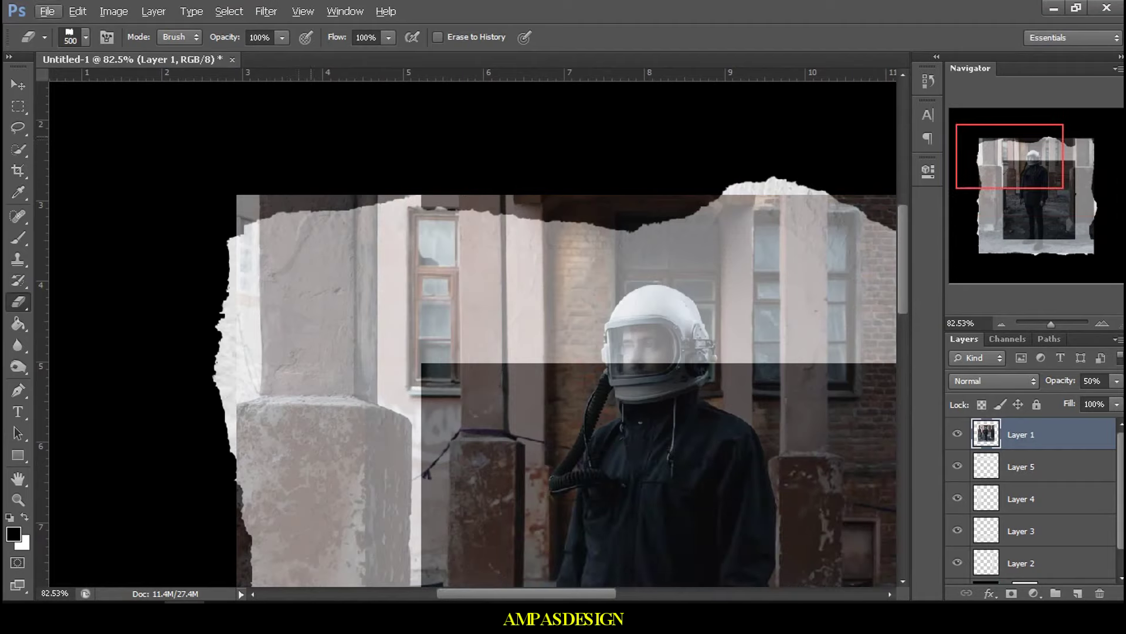
drag(329, 147, 487, 147)
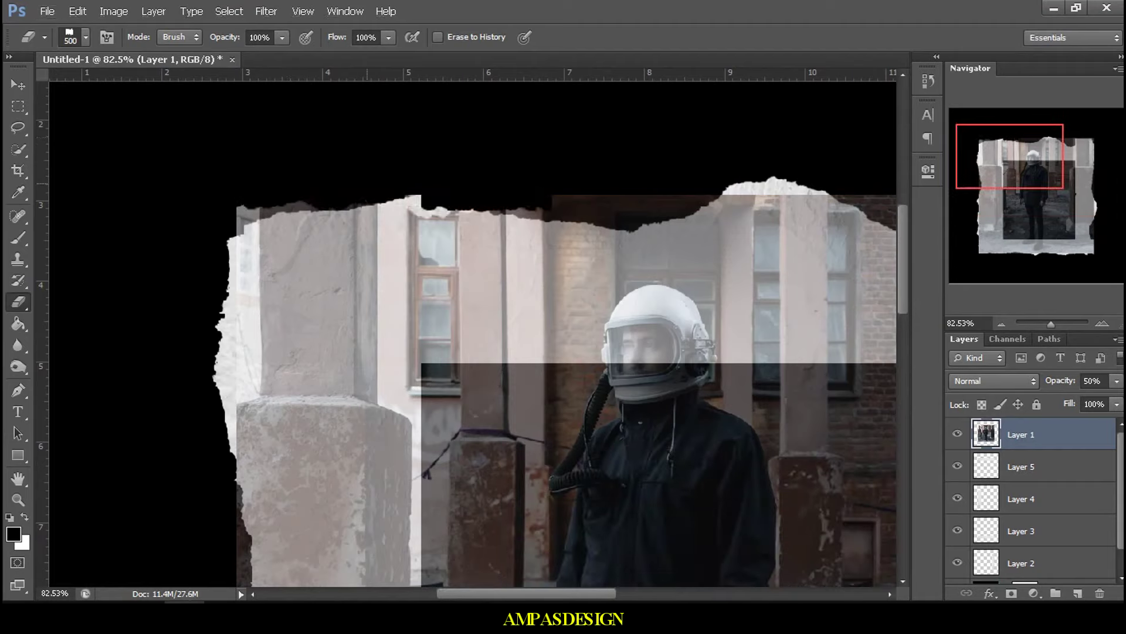
mouse_move(246, 214)
mouse_down()
mouse_move(375, 214)
mouse_move(346, 226)
mouse_up()
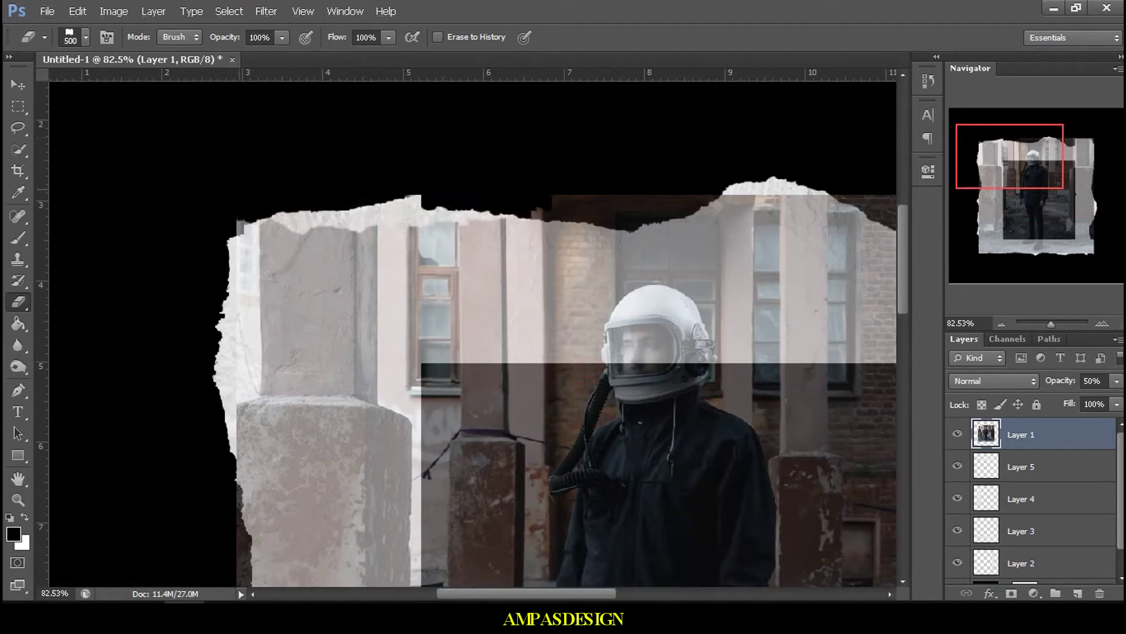
drag(238, 222, 282, 223)
drag(528, 194, 821, 193)
drag(734, 194, 874, 193)
Step: Reshape the torn top edge above the right pillar
scroll(470, 329, right, 2)
scroll(470, 328, right, 2)
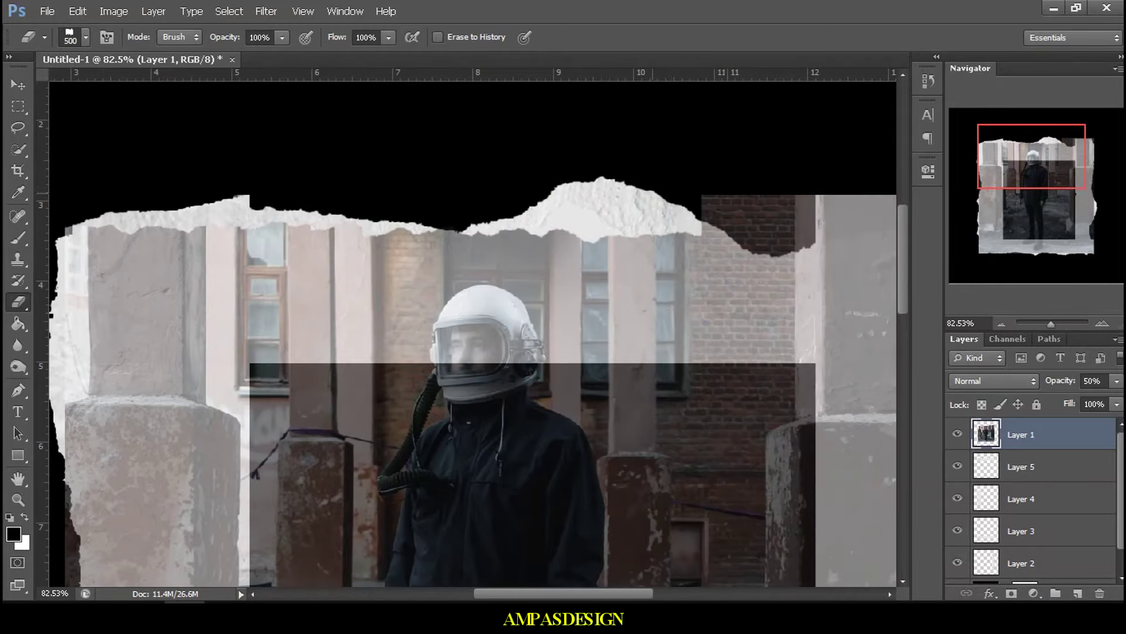
scroll(470, 329, right, 2)
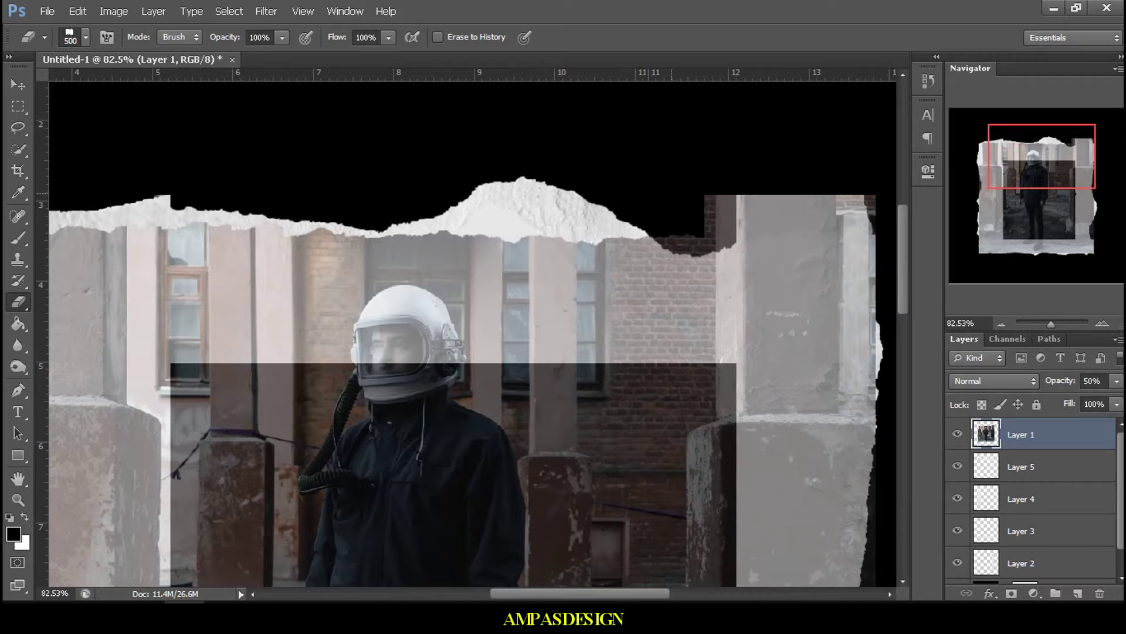
scroll(469, 328, right, 1)
scroll(469, 328, right, 2)
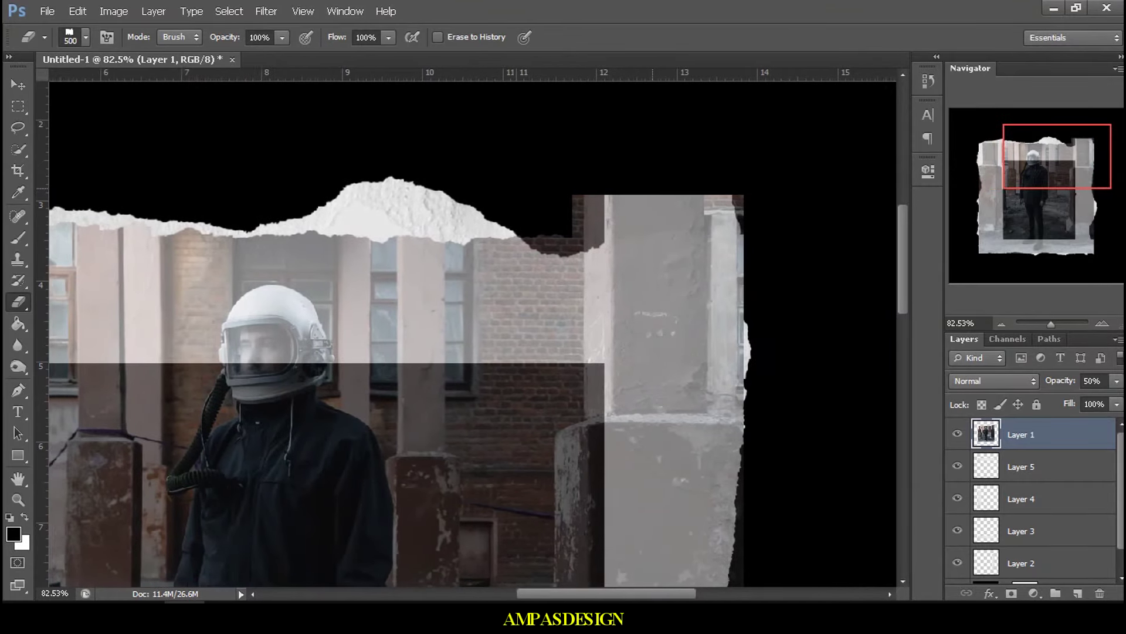
scroll(469, 328, right, 2)
drag(563, 229, 675, 234)
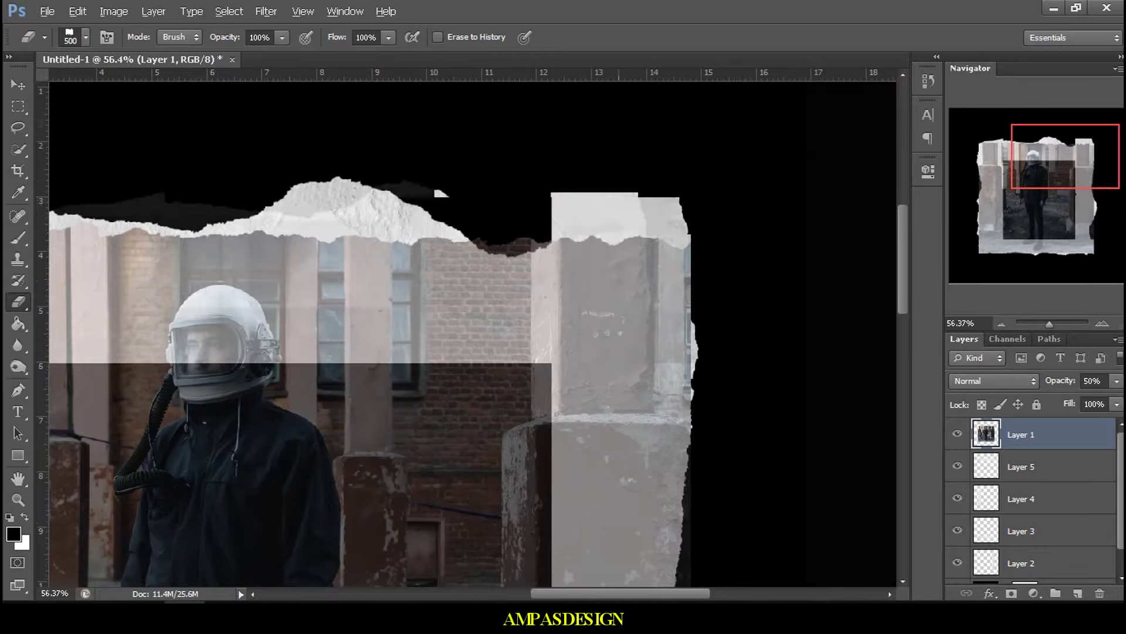
Step: Erase along the photo's bottom edge to expose torn paper
scroll(469, 328, down, 2)
scroll(469, 329, down, 3)
scroll(469, 329, down, 2)
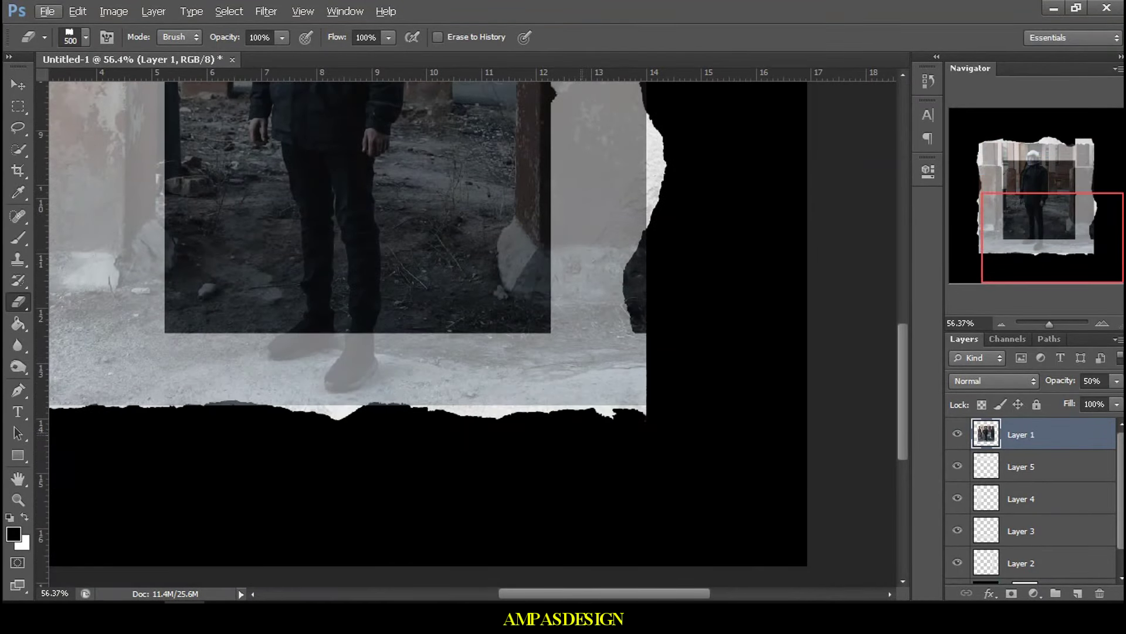
drag(633, 428, 499, 428)
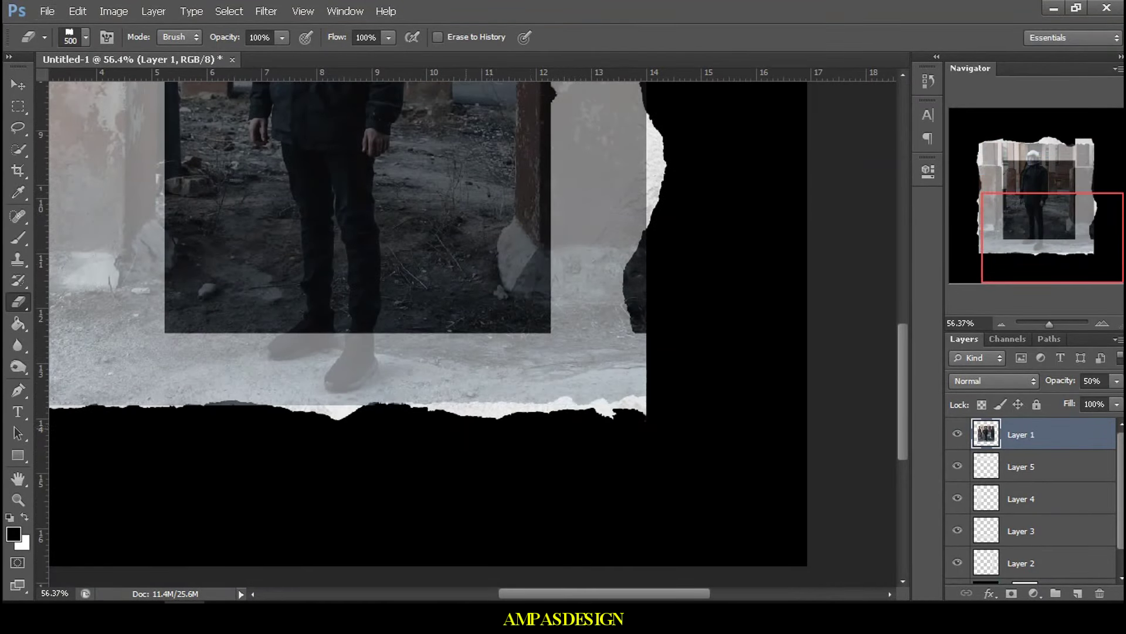
scroll(469, 323, left, 2)
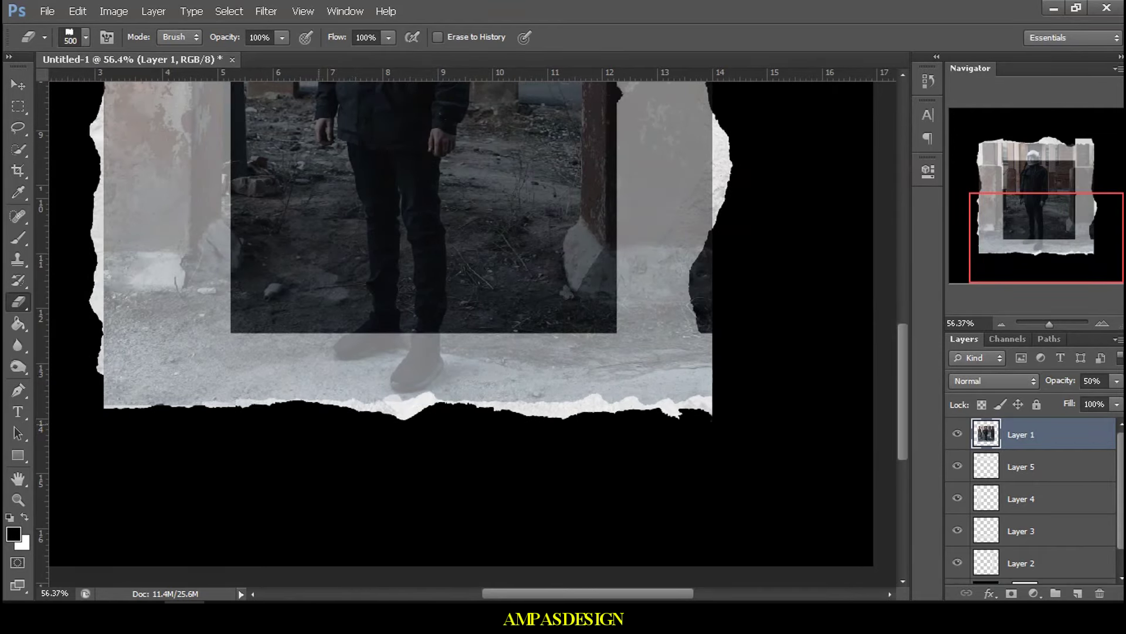
drag(410, 464, 246, 464)
scroll(431, 247, left, 1)
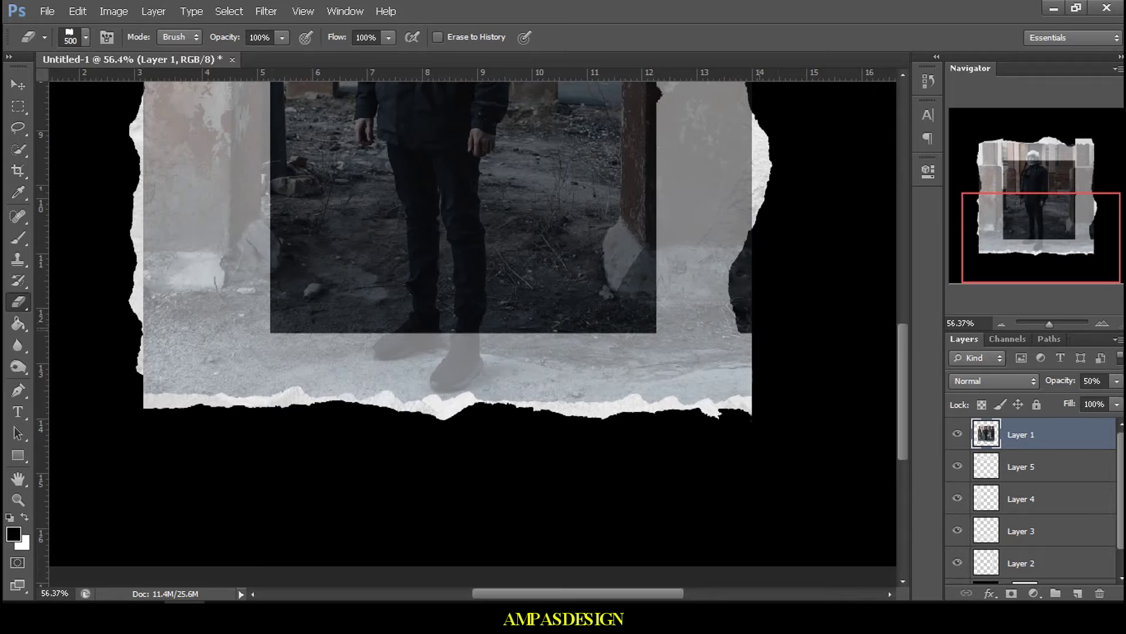
Step: Pick a torn brush and roughen the photo's whole left edge
right_click(640, 236)
drag(528, 293, 622, 388)
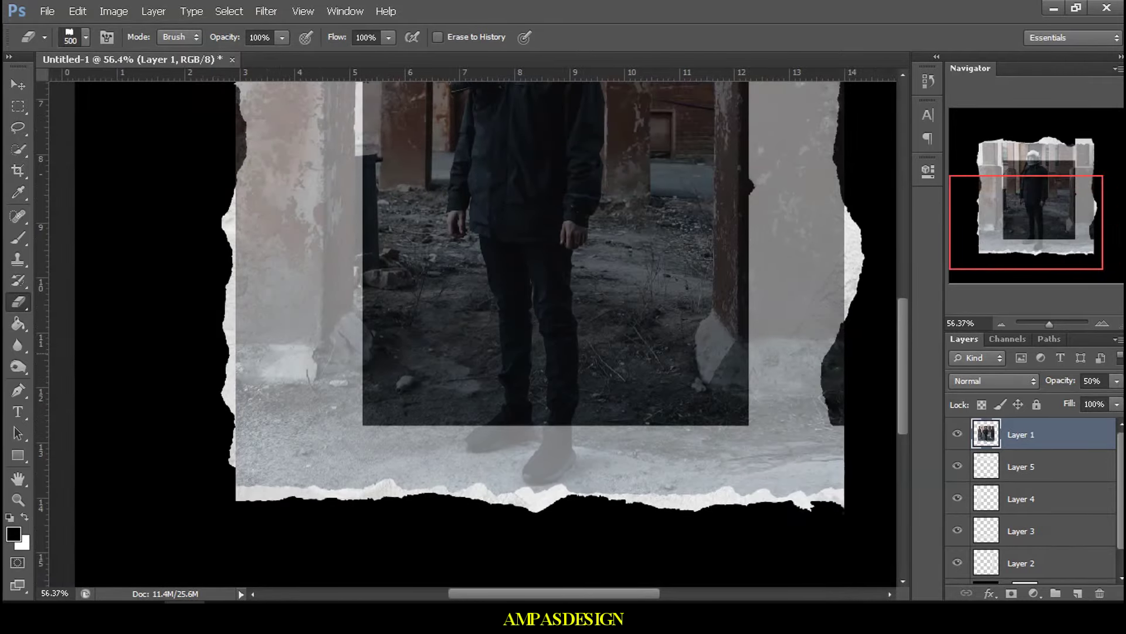
drag(217, 276, 218, 478)
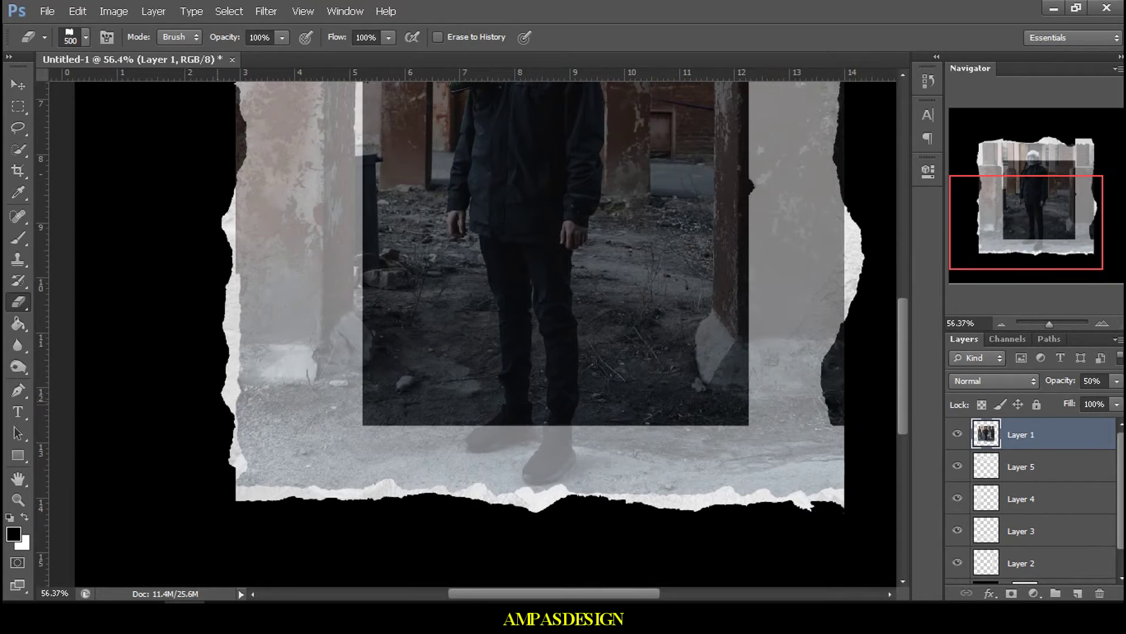
drag(220, 440, 220, 299)
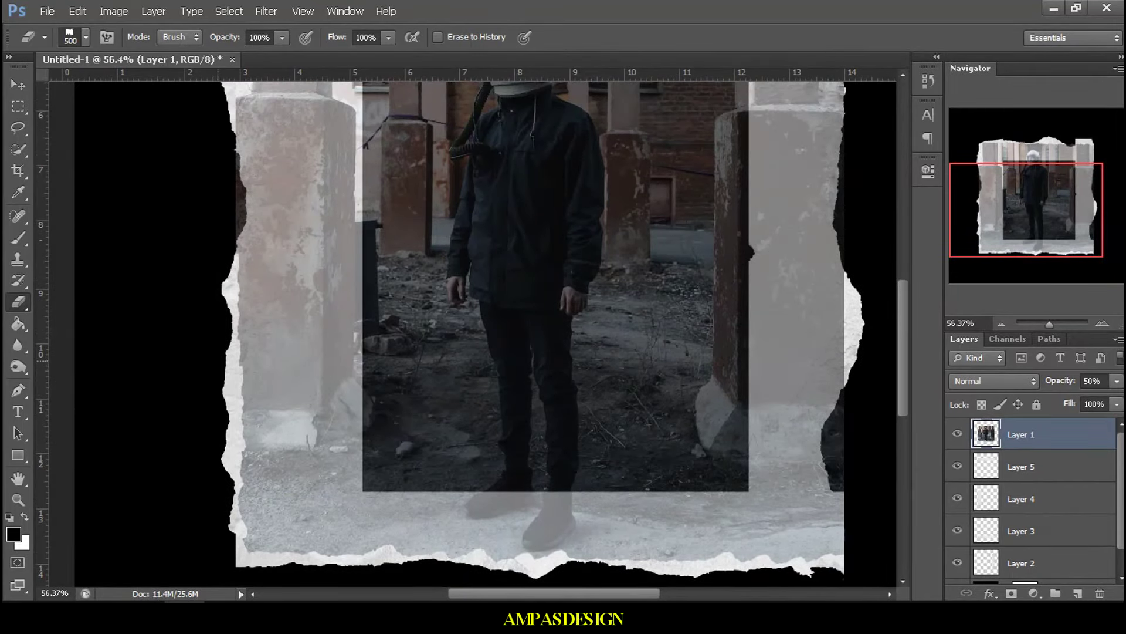
scroll(487, 328, up, 5)
drag(220, 214, 220, 311)
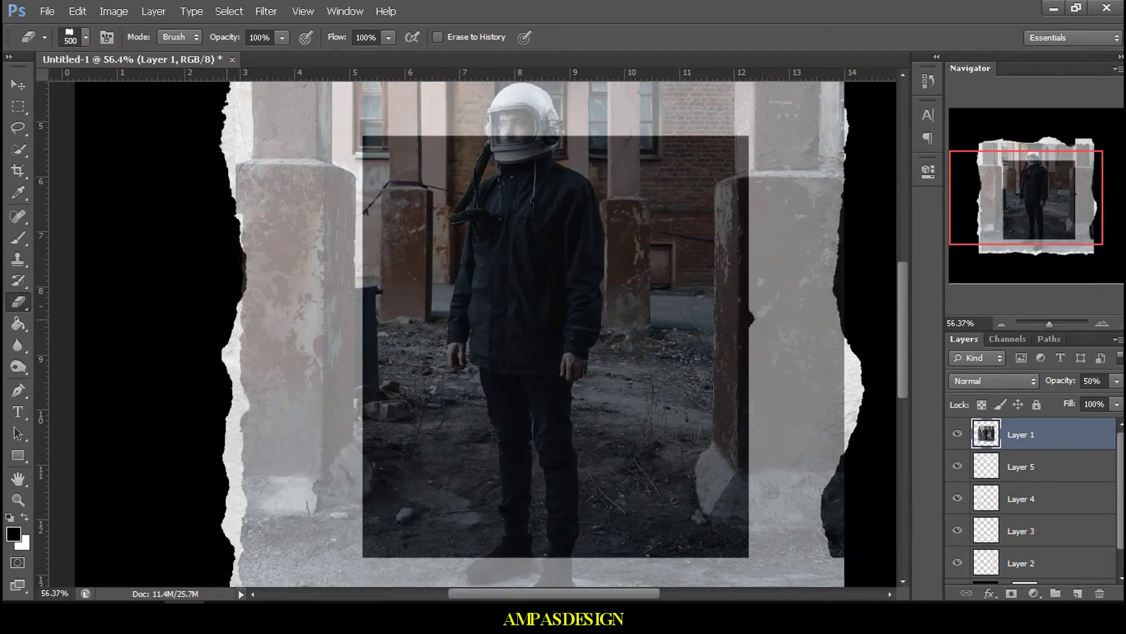
drag(222, 206, 223, 405)
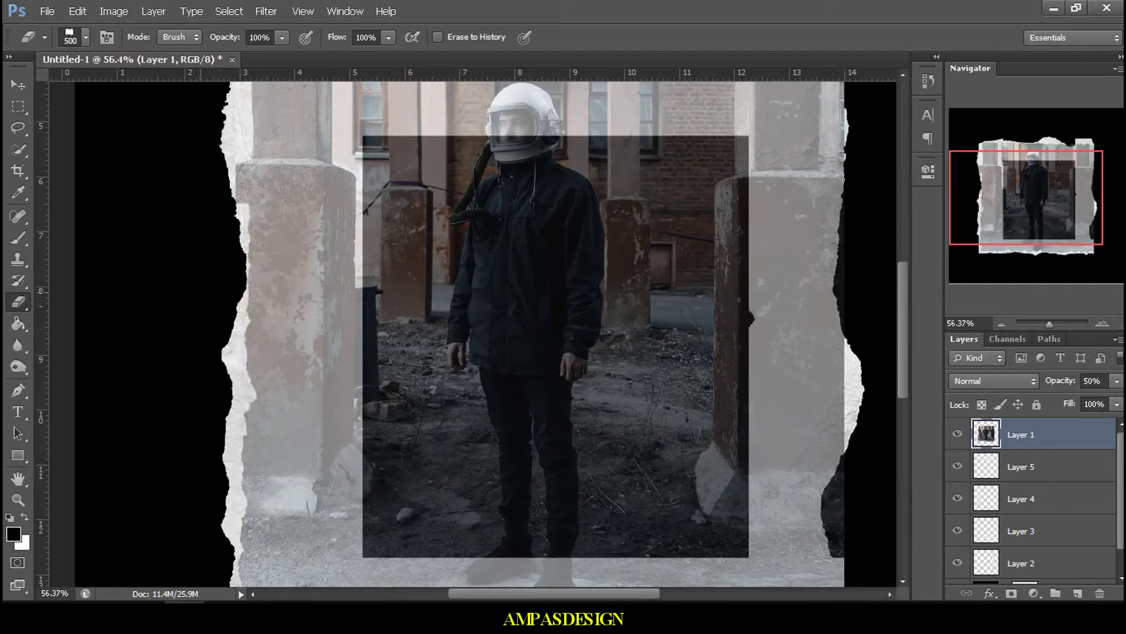
drag(223, 202, 223, 404)
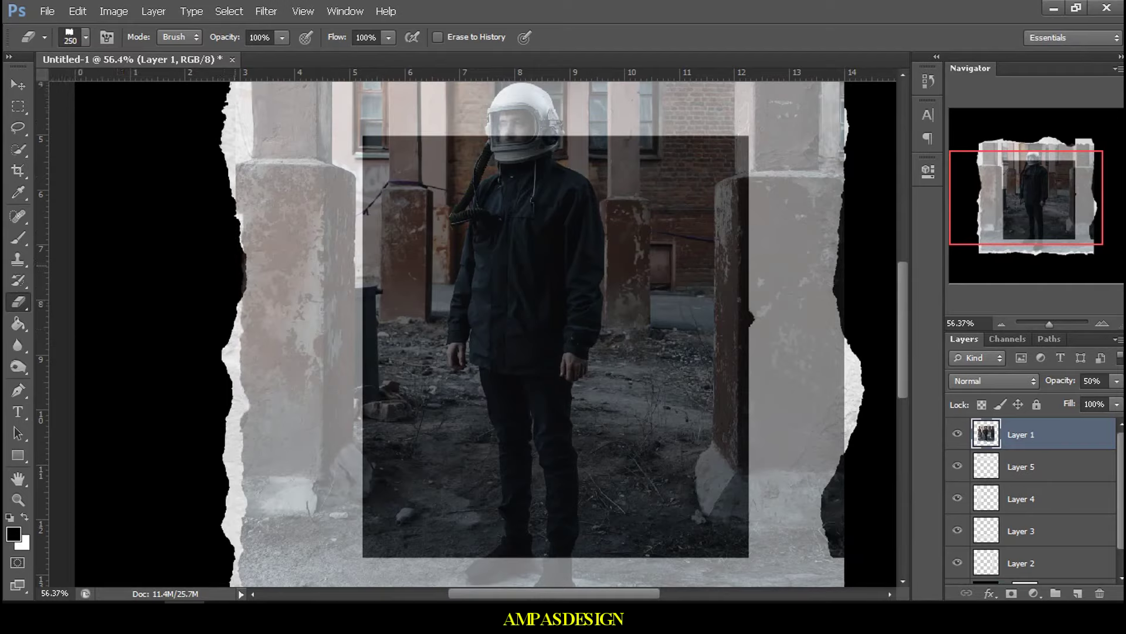
drag(236, 208, 236, 328)
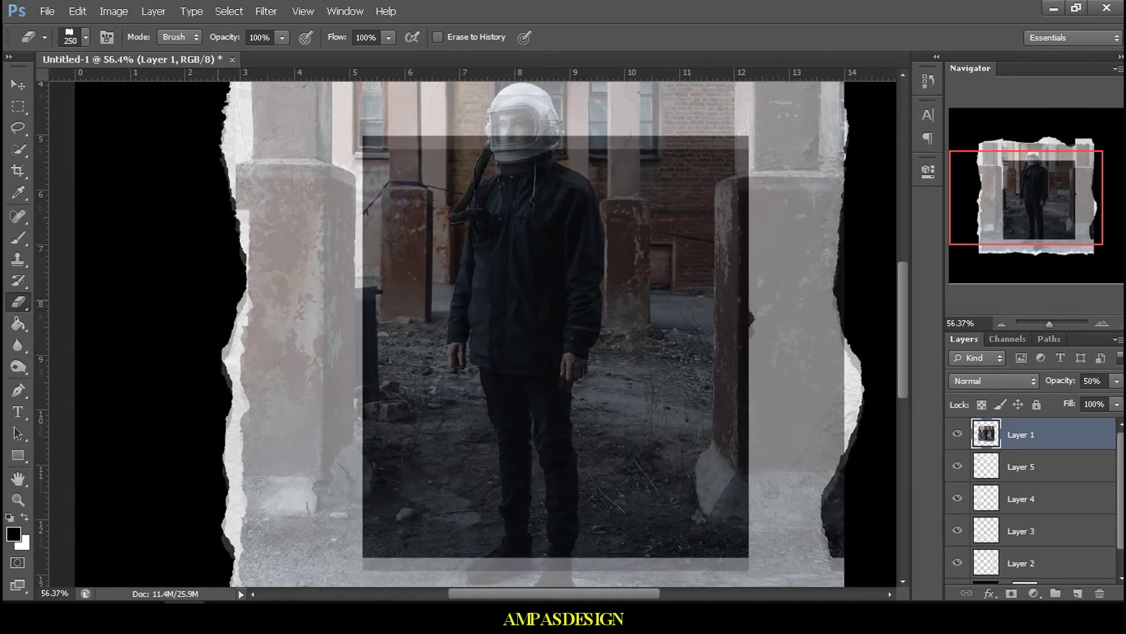
scroll(487, 335, up, 3)
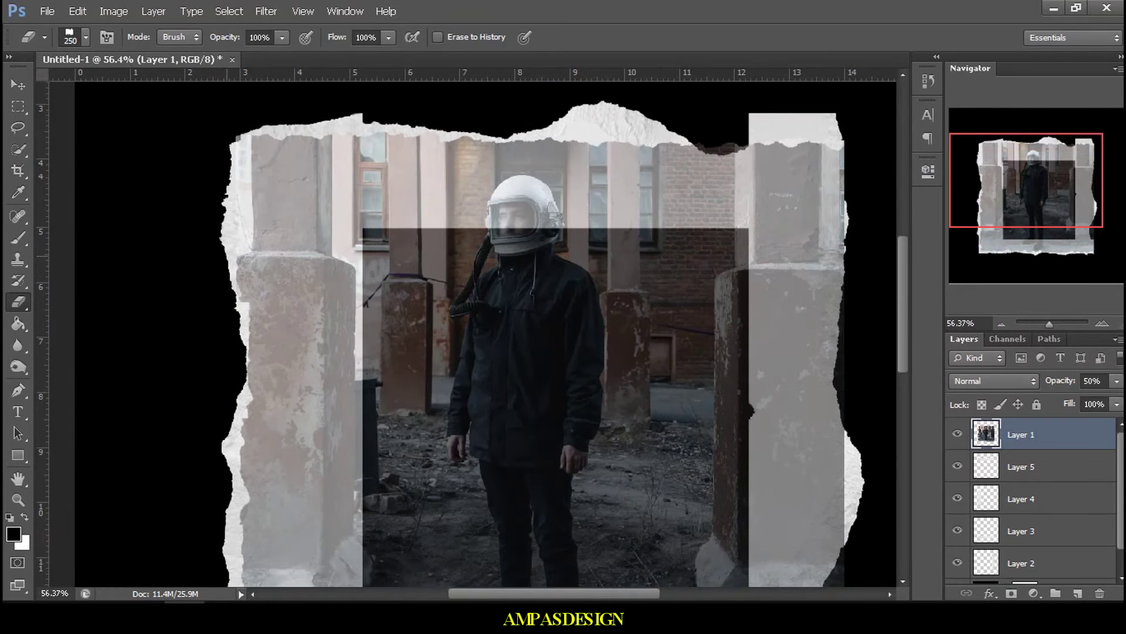
drag(227, 256, 227, 186)
Step: Erase dark photo along the right edge beside the pillar to show torn paper
scroll(487, 335, right, 8)
scroll(487, 334, right, 2)
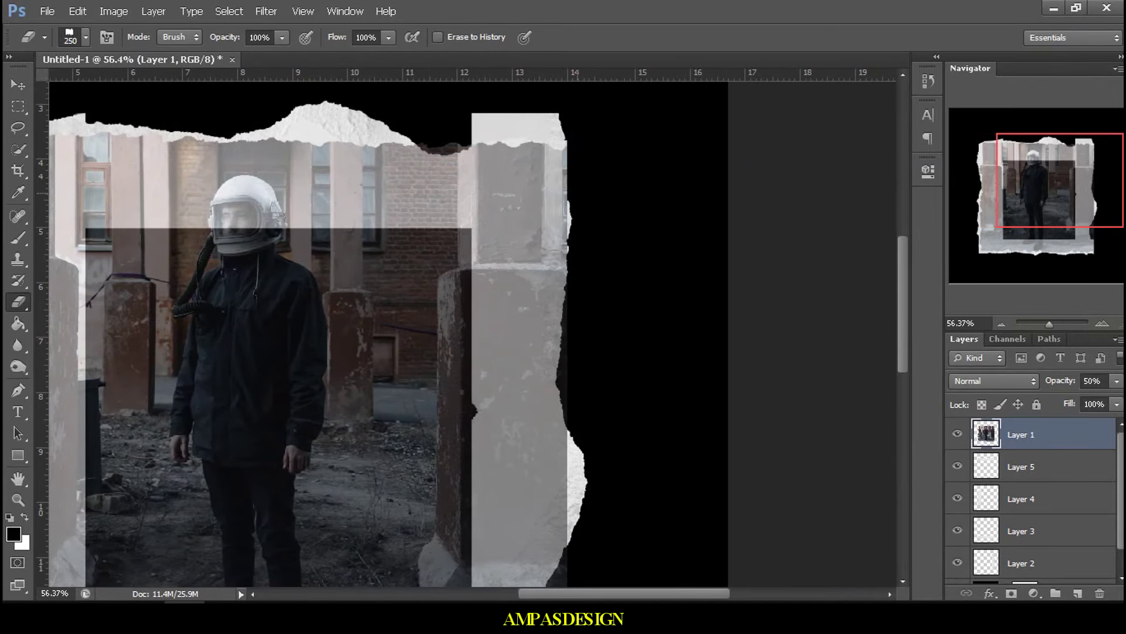
mouse_move(575, 199)
mouse_down()
mouse_move(575, 285)
mouse_move(576, 259)
mouse_up()
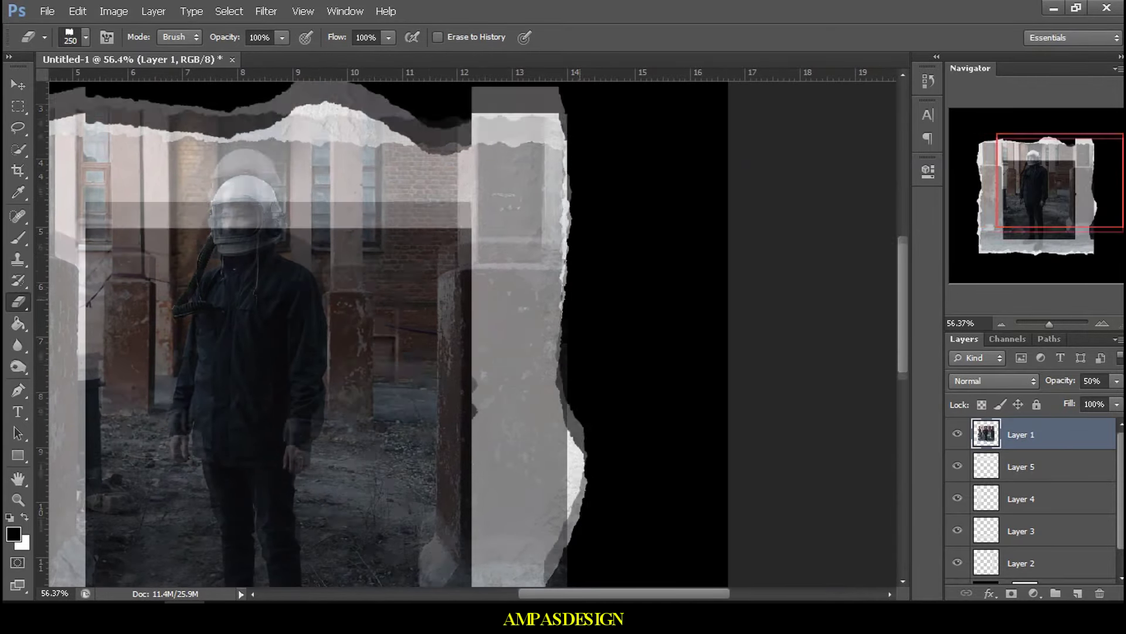
scroll(587, 317, down, 2)
drag(587, 317, 590, 311)
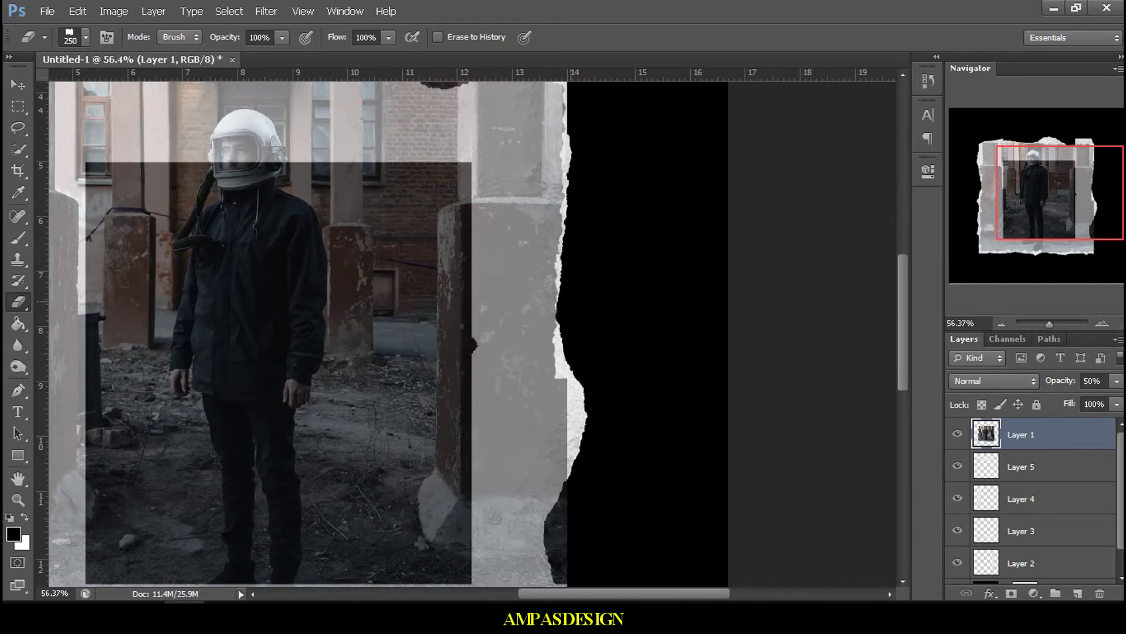
scroll(586, 317, down, 2)
scroll(587, 317, down, 2)
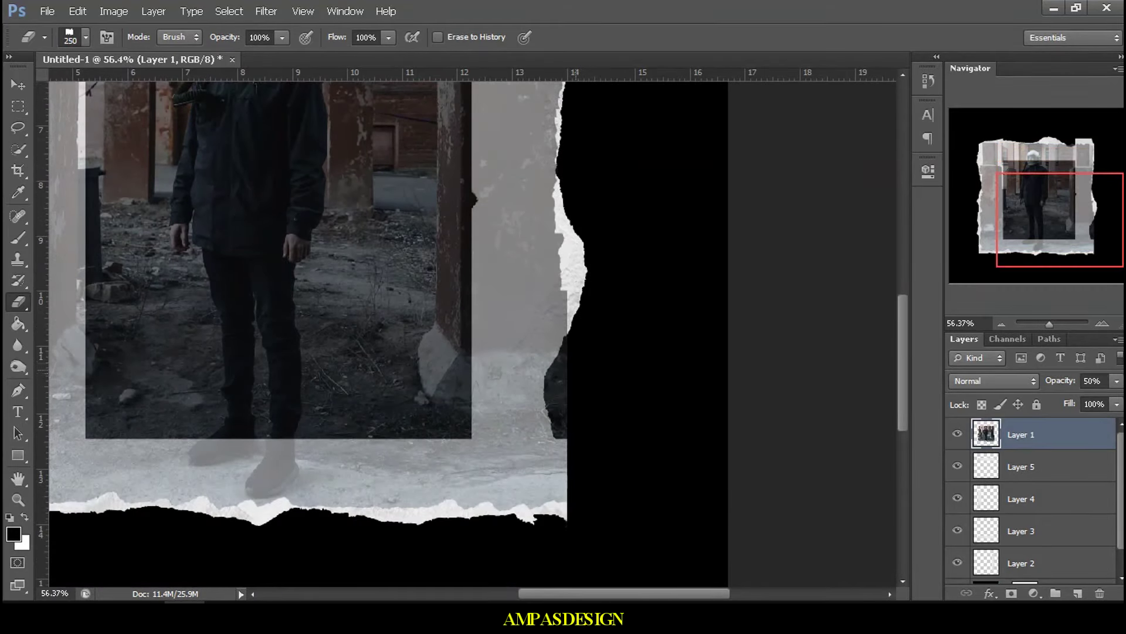
drag(565, 294, 549, 487)
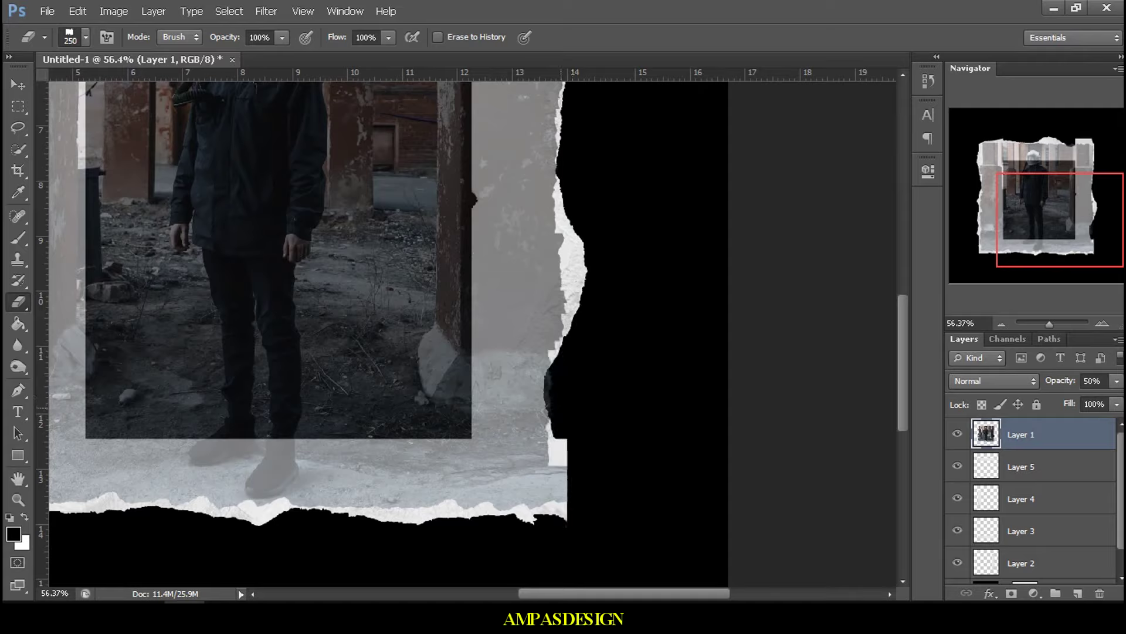
mouse_move(546, 411)
mouse_down()
mouse_move(554, 493)
mouse_move(564, 478)
mouse_up()
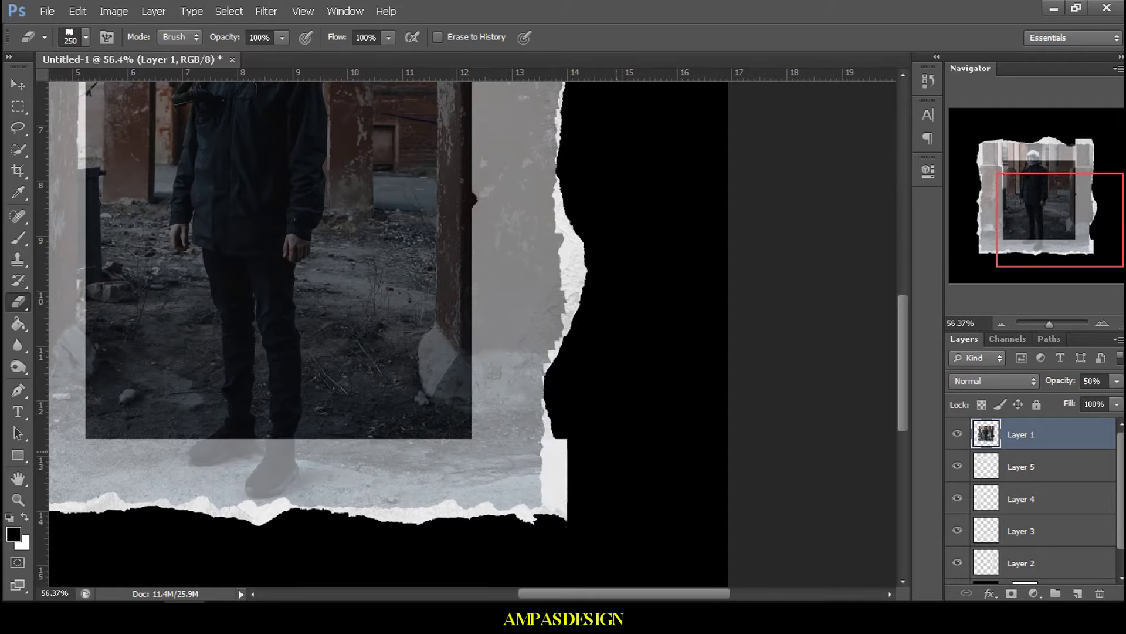
Step: Undo and redo the last erase strokes, then fit the collage to the window
key(ctrl+z)
key(ctrl+alt+z)
key(ctrl+alt+z)
key(ctrl+alt+z)
key(ctrl+alt+z)
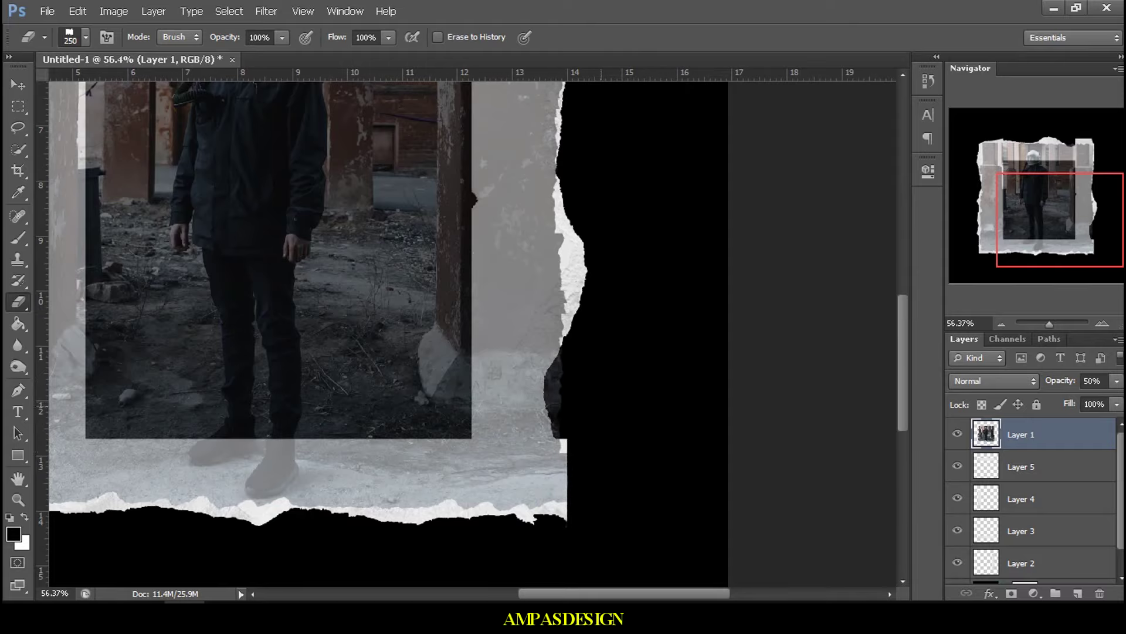
key(ctrl+alt+z)
key(ctrl+alt+z)
key(ctrl+alt+z)
key(ctrl+alt+z)
key(ctrl+alt+z)
key(ctrl+alt+z)
key(ctrl+alt+z)
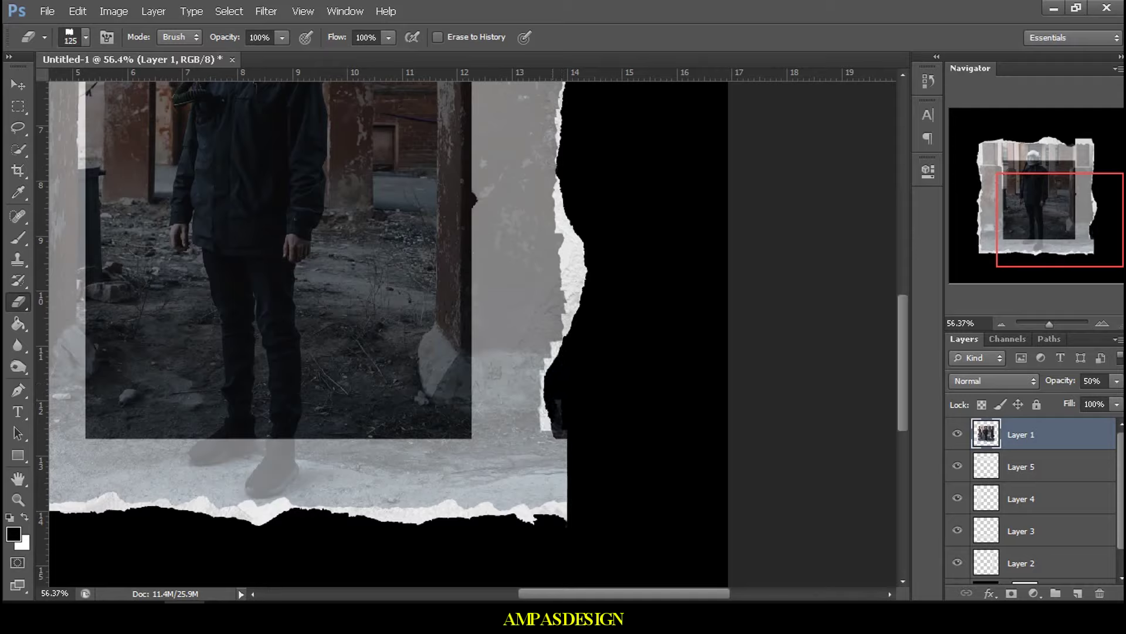
key(ctrl+shift+z)
key(ctrl+shift+z)
key(ctrl+shift+z)
key(ctrl+shift+z)
key(ctrl+shift+z)
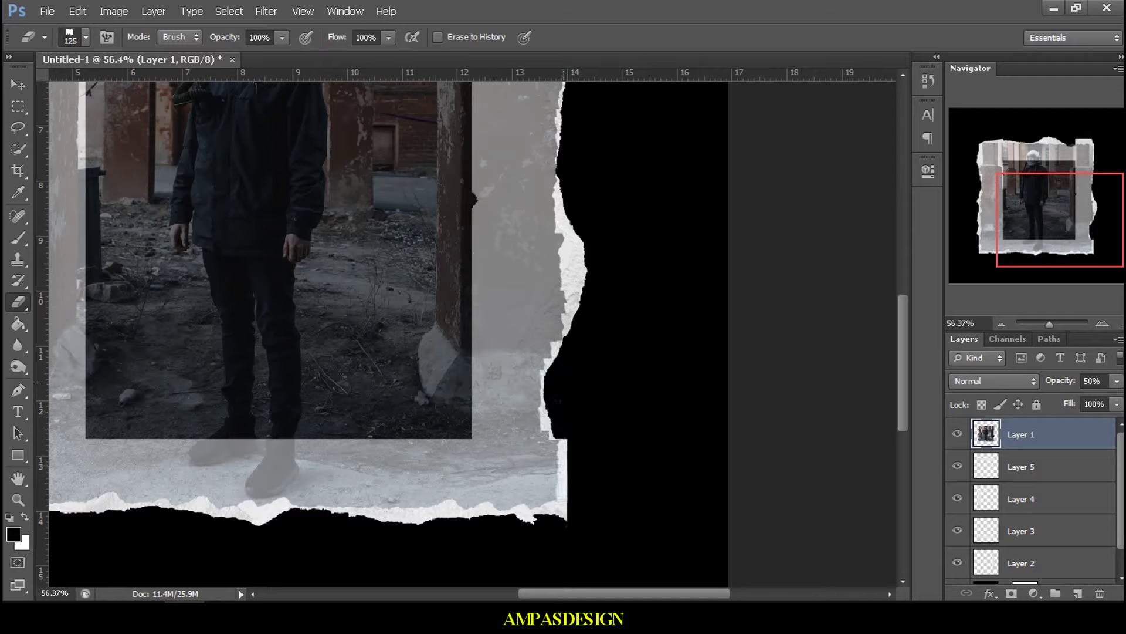
key(ctrl+shift+z)
key(ctrl+shift+z)
key(ctrl+0)
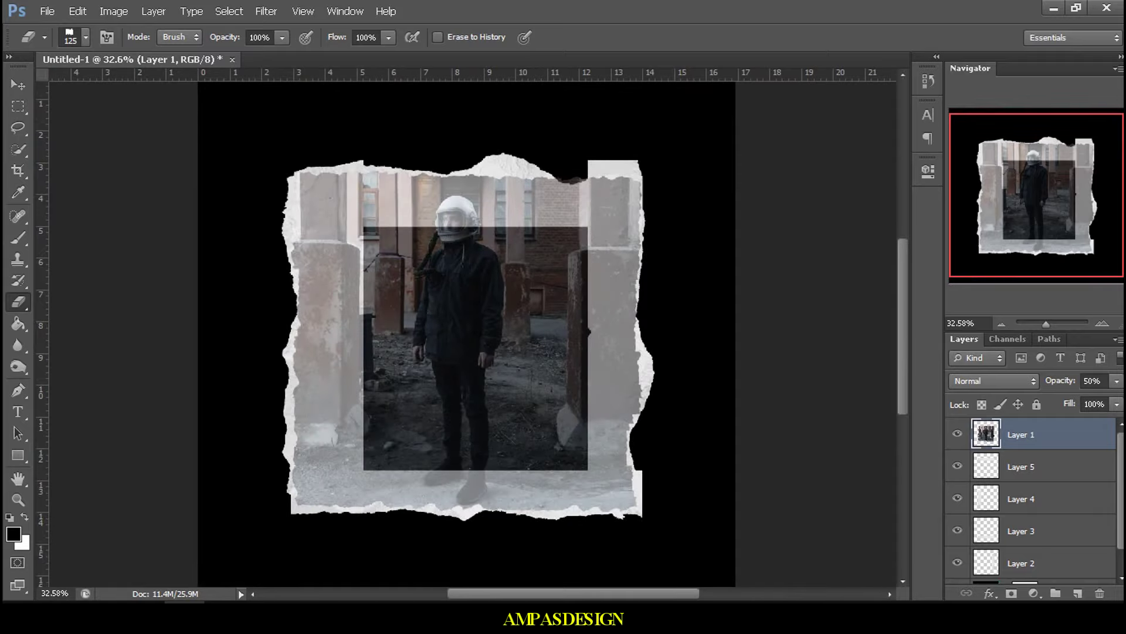
Step: Set Layer 1 to 100% opacity and merge torn-paper Layers 5 through 2 into one
text(10)
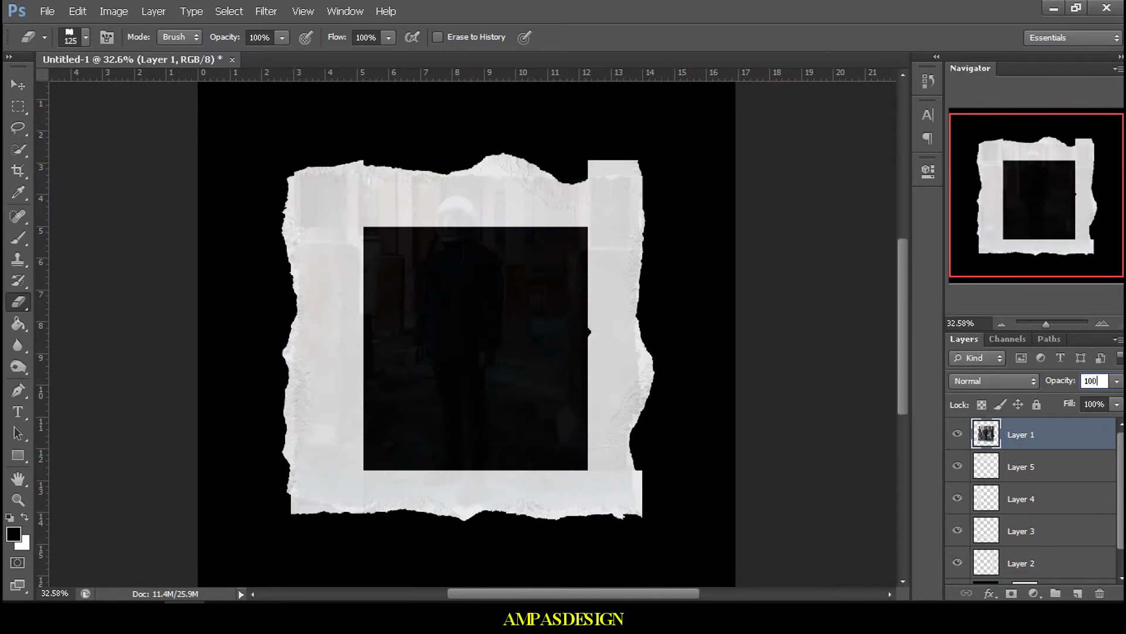
text(0)
key(Return)
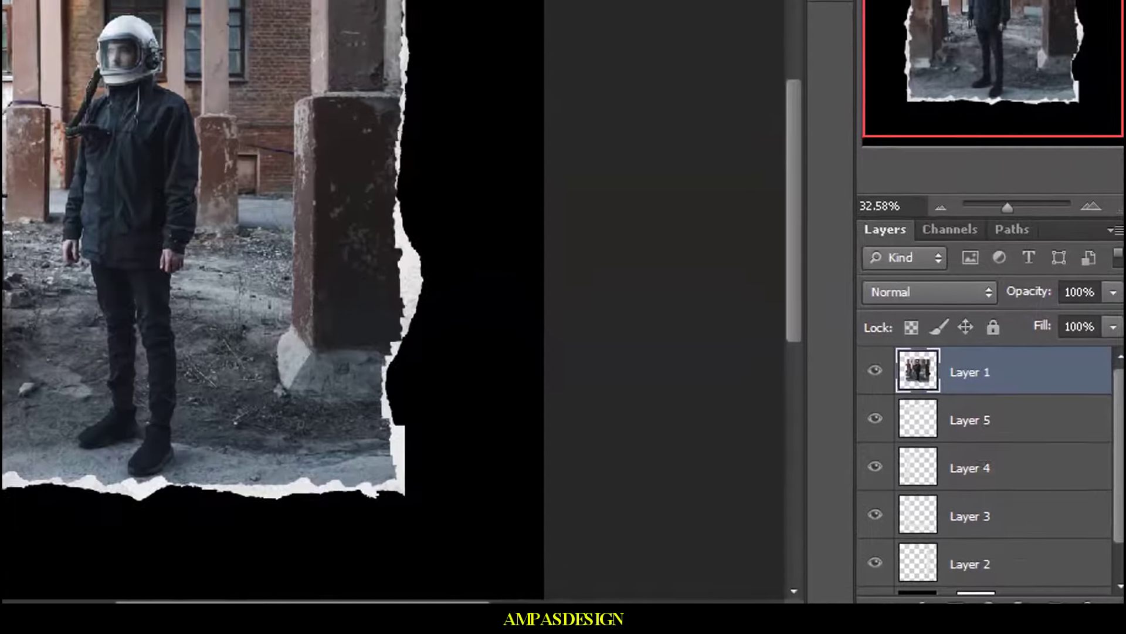
key(alt+bracketleft)
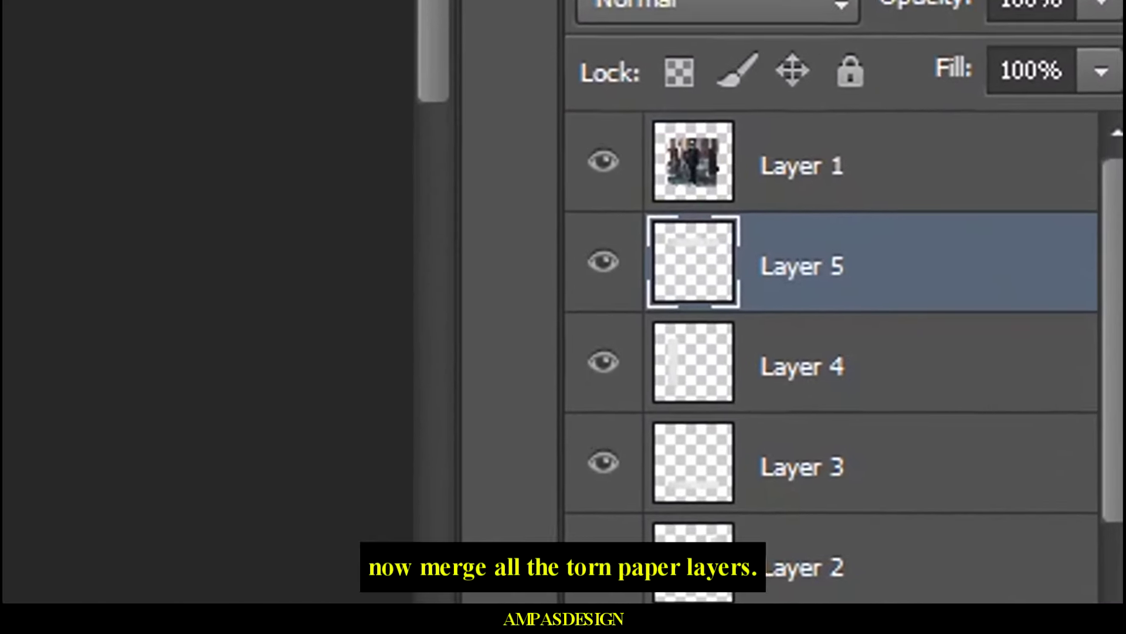
key(shift+alt+bracketleft)
key(shift+alt+bracketleft)
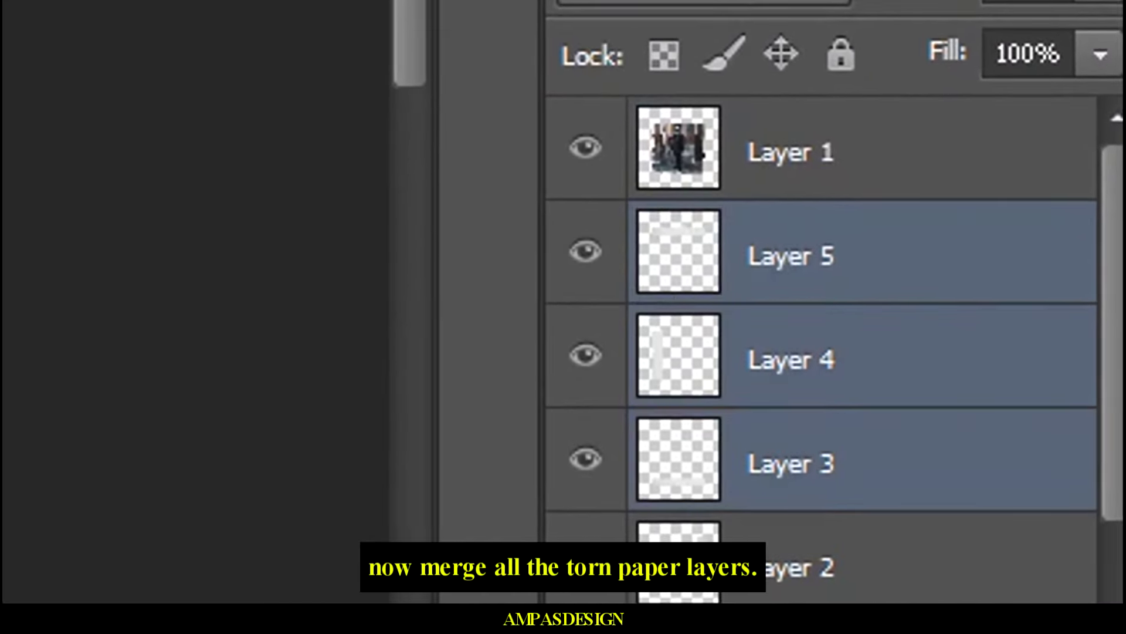
key(shift+alt+bracketleft)
right_click(792, 258)
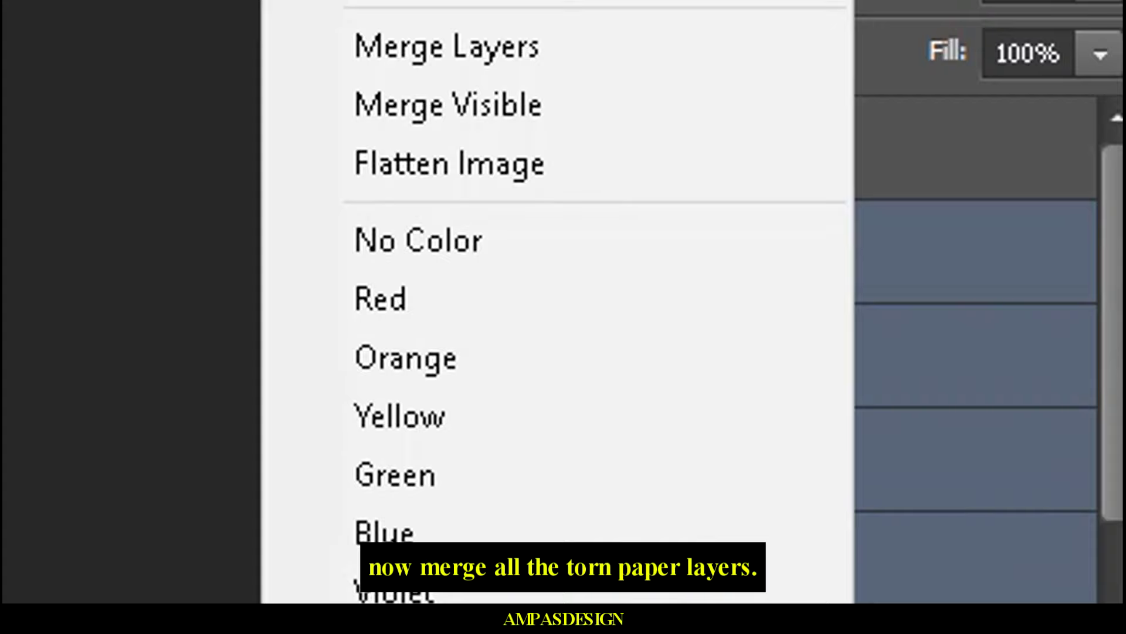
click(448, 160)
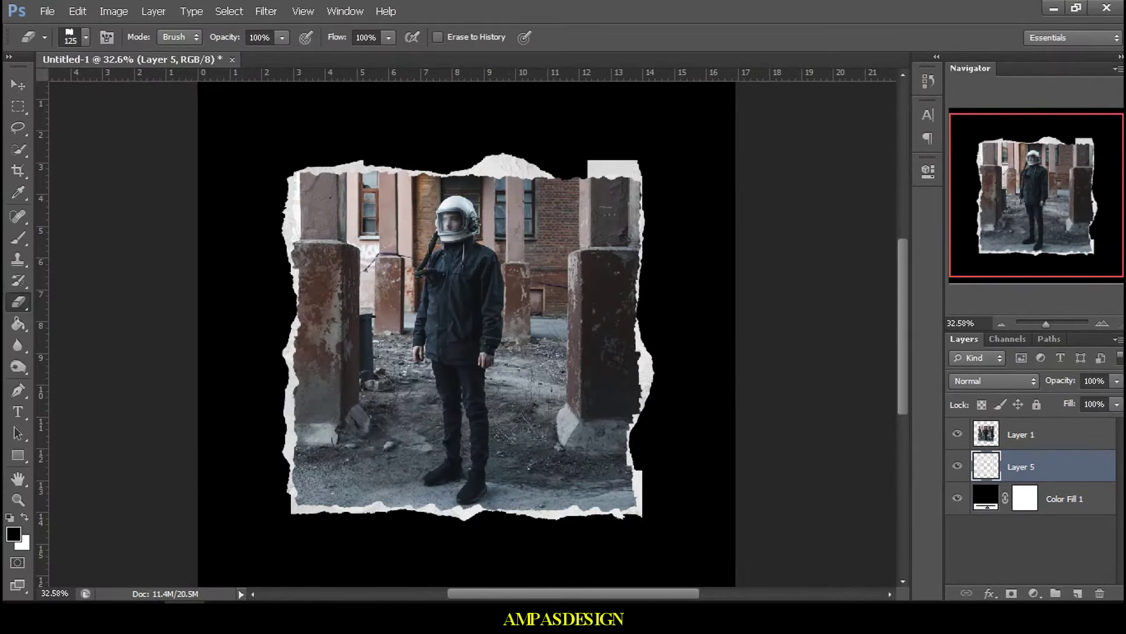
Step: Rename the merged Layer 5 to 'Torn Paper'
double_click(1021, 466)
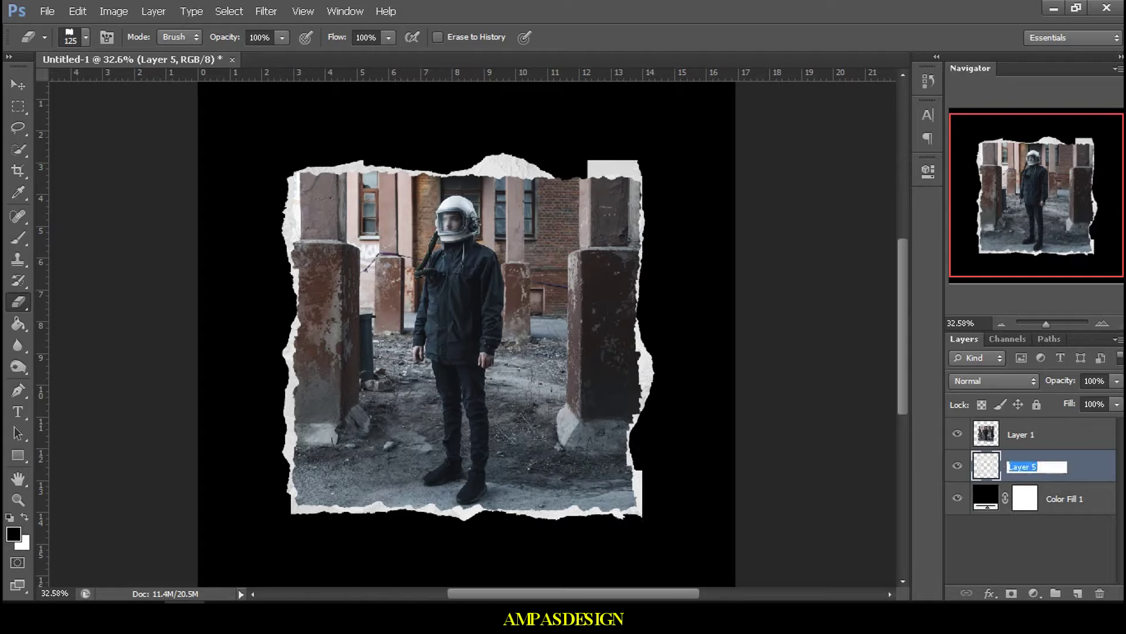
text(Torn P)
text(aper)
key(Return)
Step: Rename the astronaut photo layer to 'AStro' and enlarge the eraser brush
double_click(1019, 434)
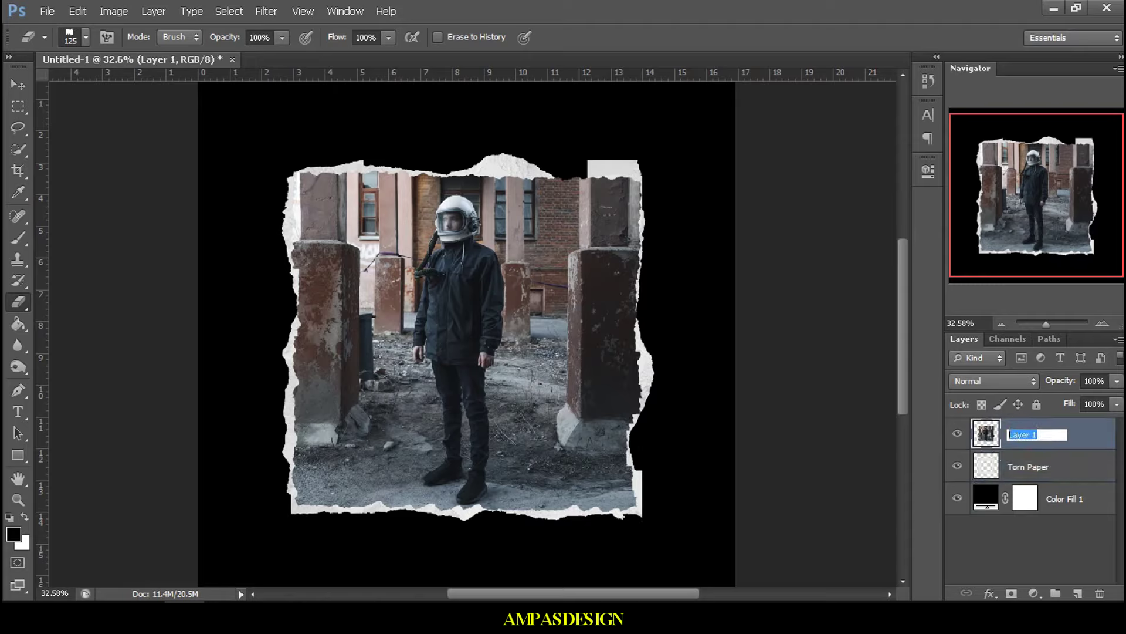
text(AStro)
key(Return)
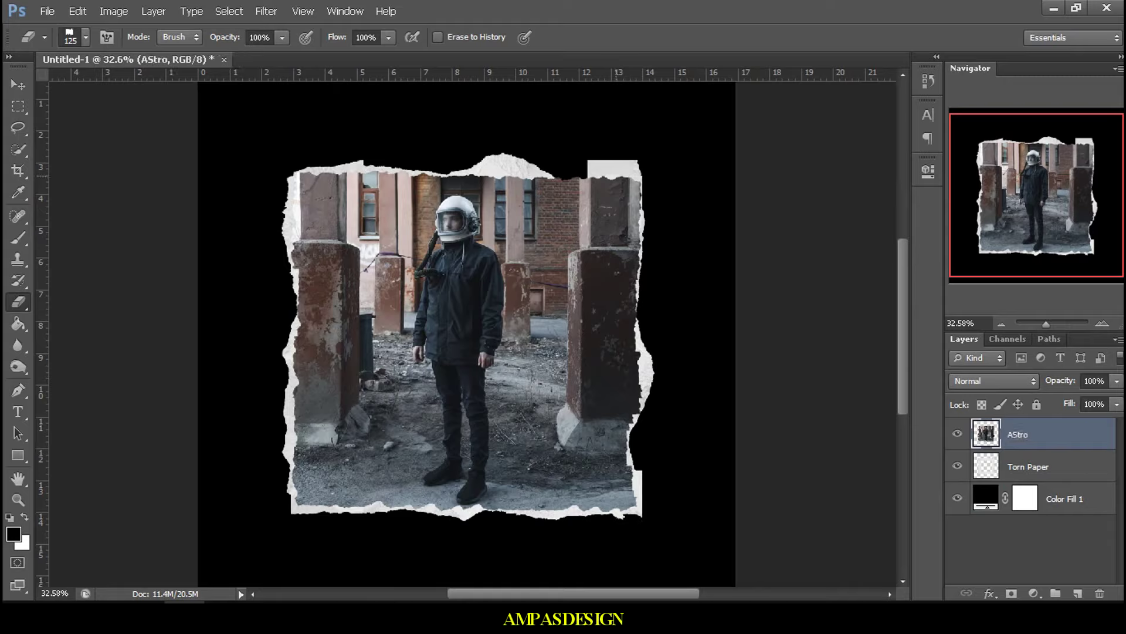
key(bracketright)
key(bracketright)
key(bracketright)
key(bracketright)
scroll(469, 328, up, 1)
scroll(469, 328, down, 3)
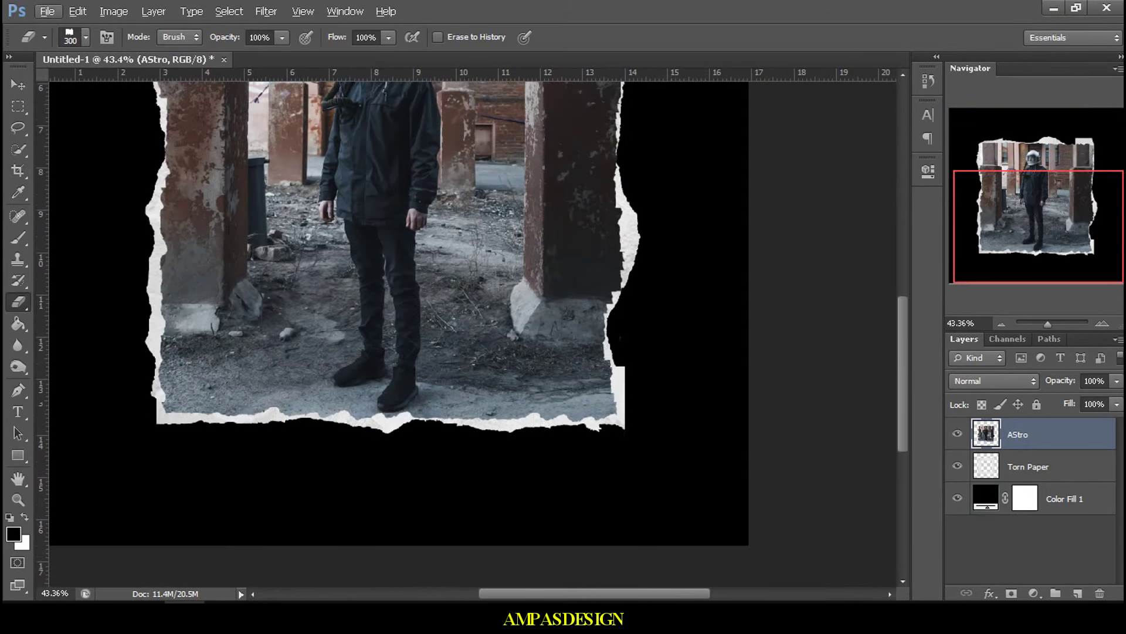
Step: Select the Torn Paper layer and erase a strip of its right edge
key(alt+bracketleft)
scroll(399, 310, up, 1)
scroll(399, 311, up, 1)
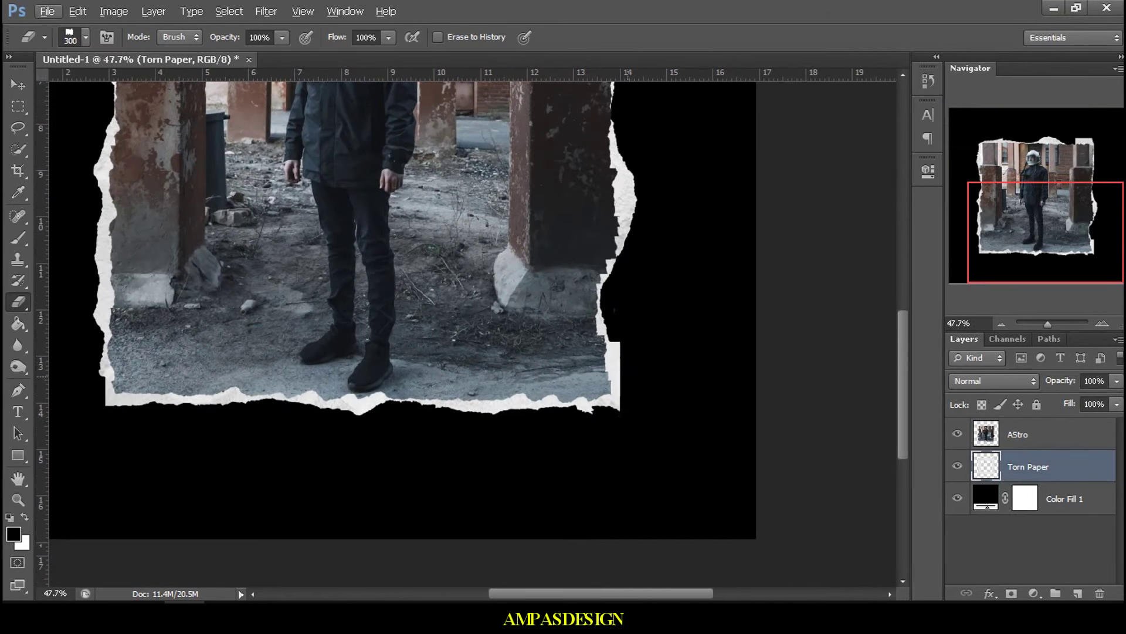
click(642, 376)
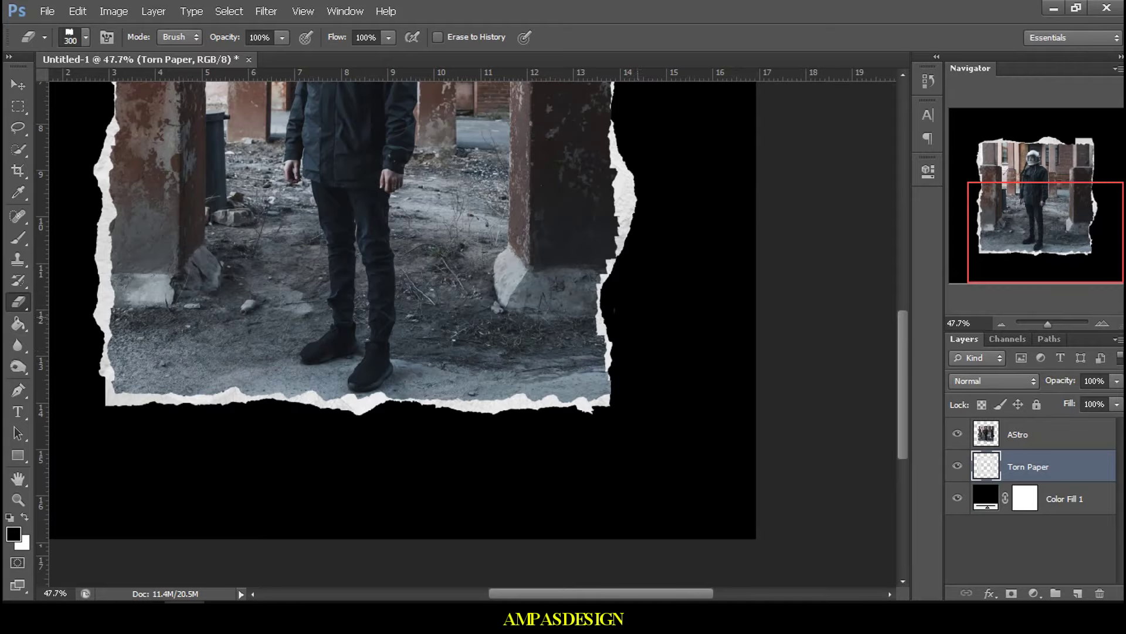
drag(632, 170, 626, 246)
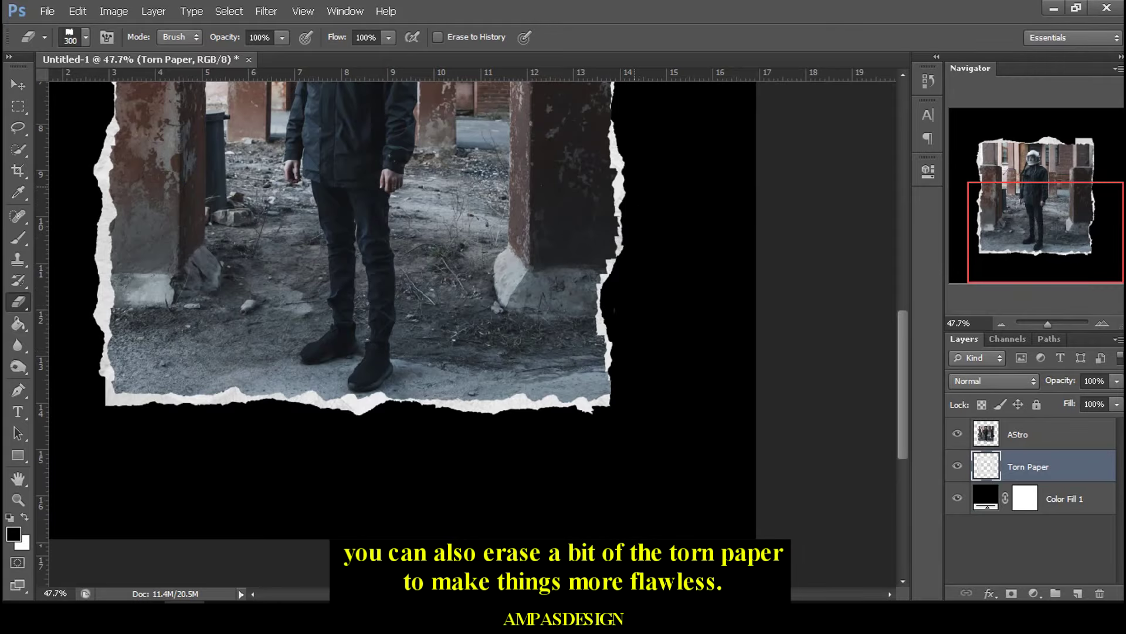
scroll(627, 235, up, 3)
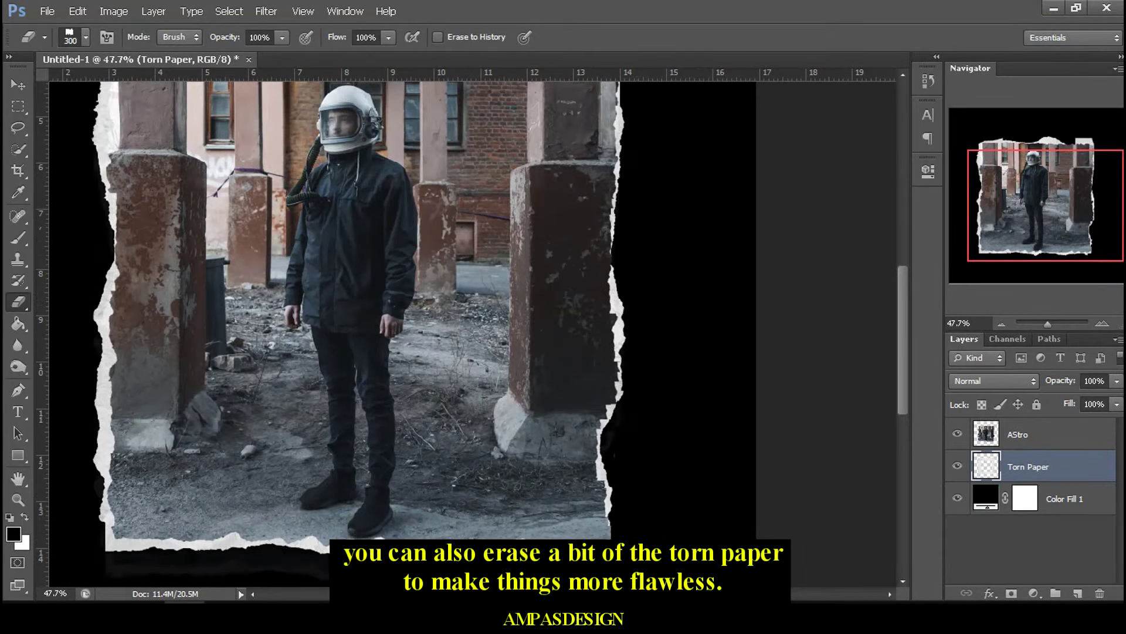
scroll(357, 335, up, 2)
scroll(405, 334, left, 2)
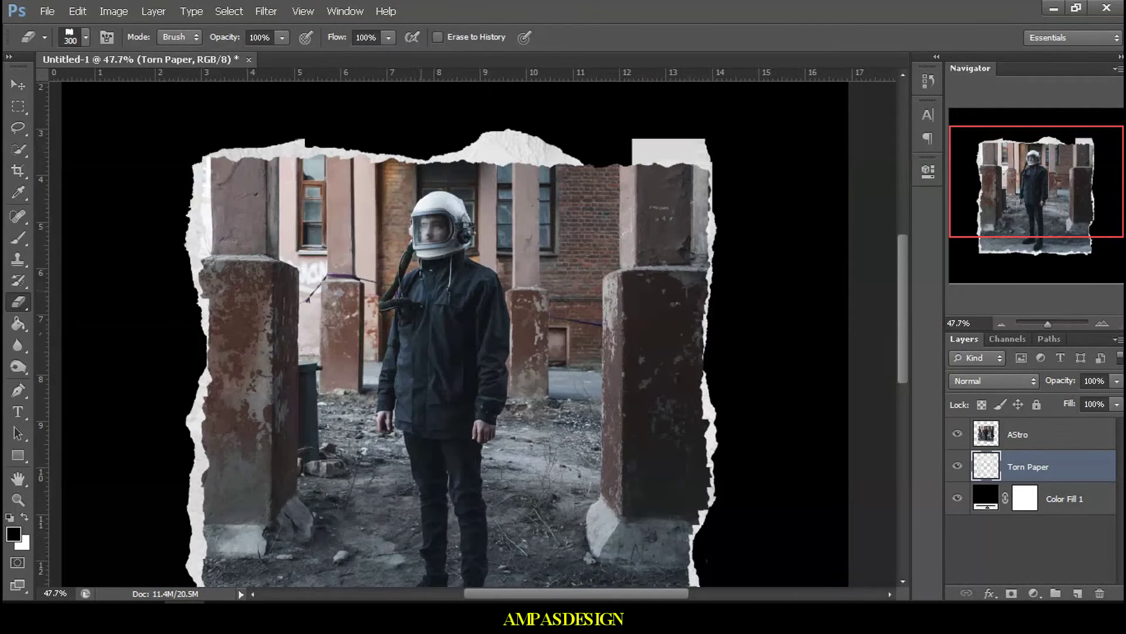
scroll(478, 334, left, 1)
scroll(504, 334, up, 2)
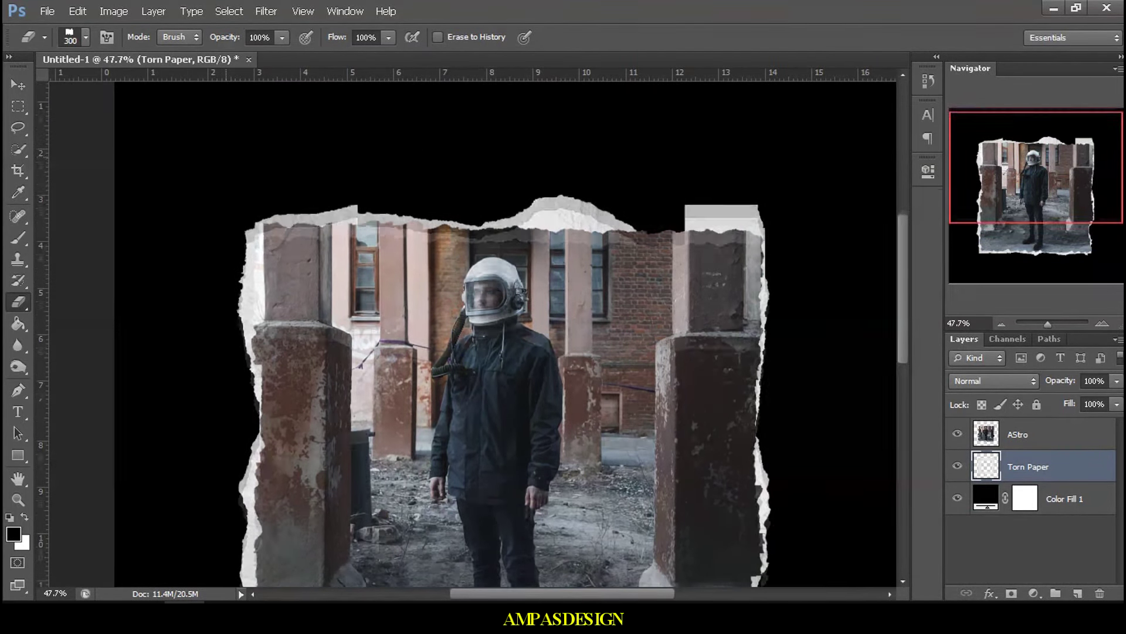
scroll(504, 334, down, 1)
scroll(505, 334, down, 4)
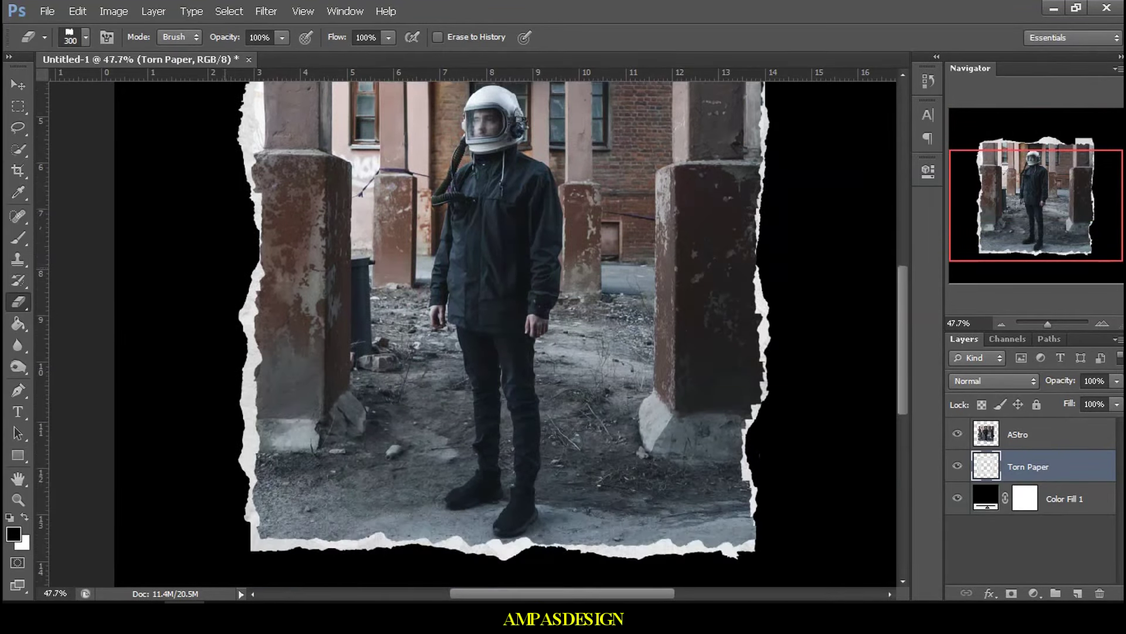
scroll(504, 334, down, 4)
Step: Trim the paper's bottom edge from the lower-left corner to the right
click(252, 419)
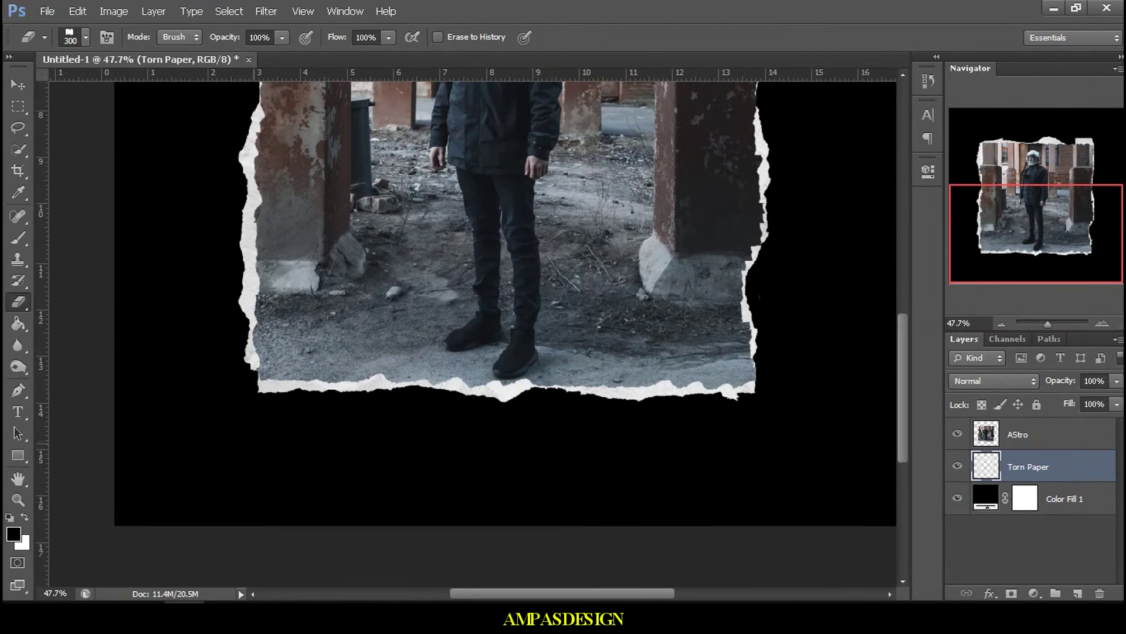
click(269, 434)
scroll(487, 235, right, 1)
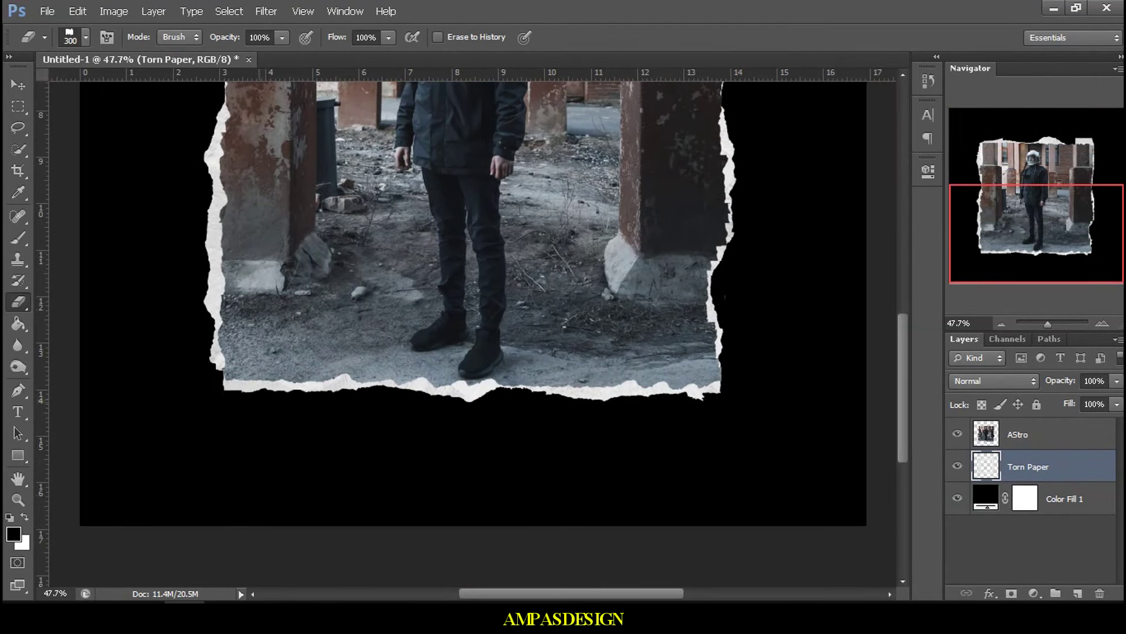
click(468, 437)
click(590, 437)
Step: Erase the raised peak and the white block along the paper's top edge
scroll(469, 329, up, 5)
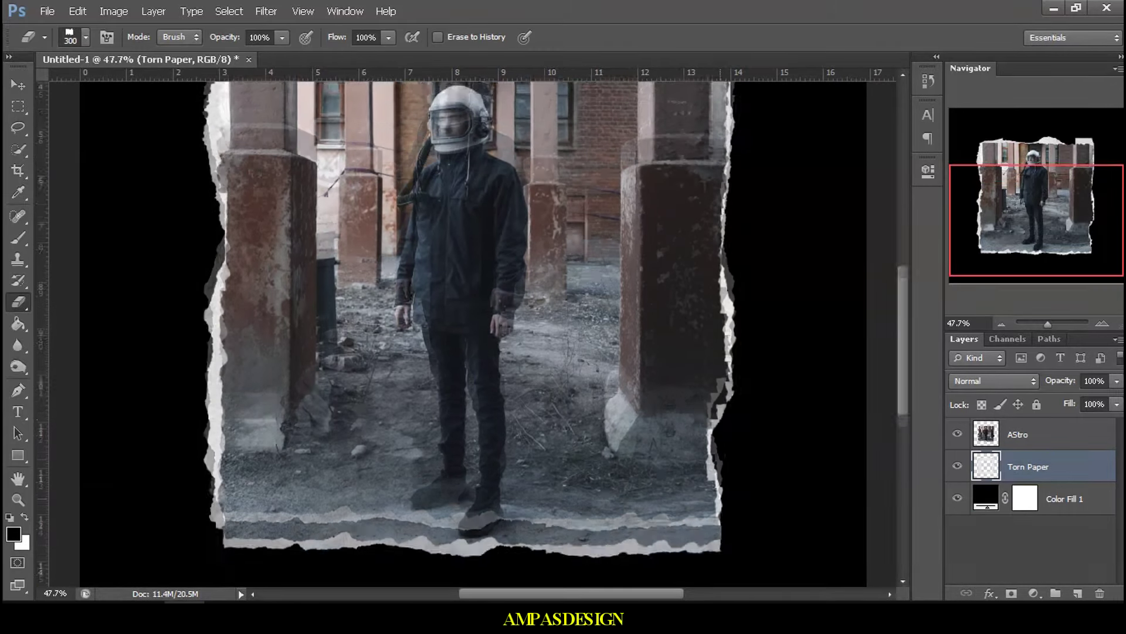
scroll(470, 328, up, 5)
scroll(469, 328, up, 3)
click(321, 193)
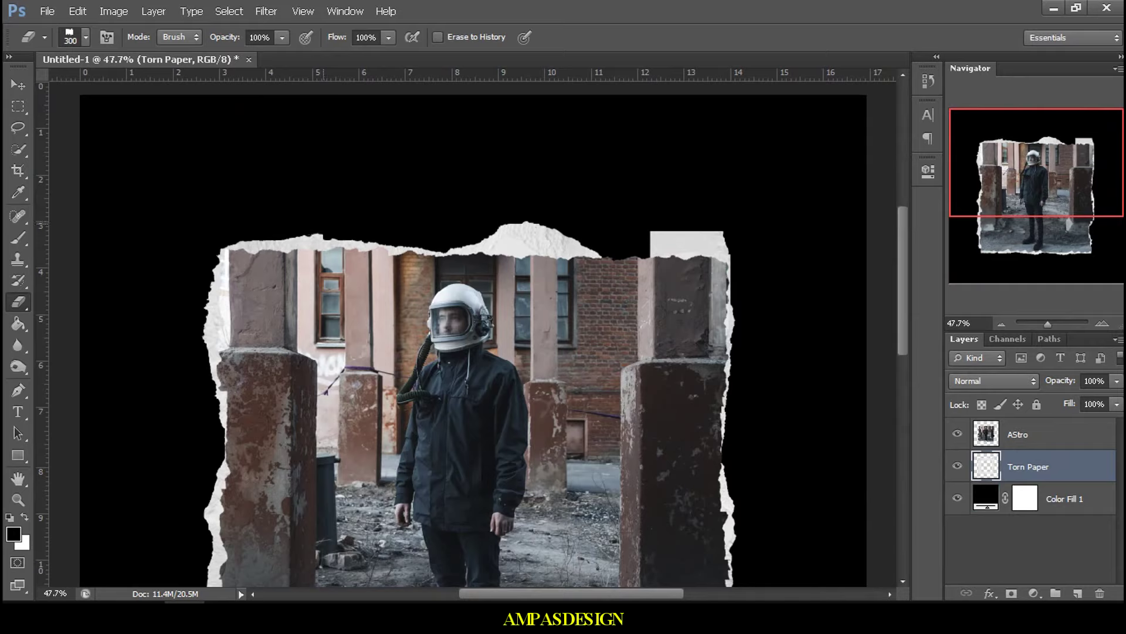
click(514, 188)
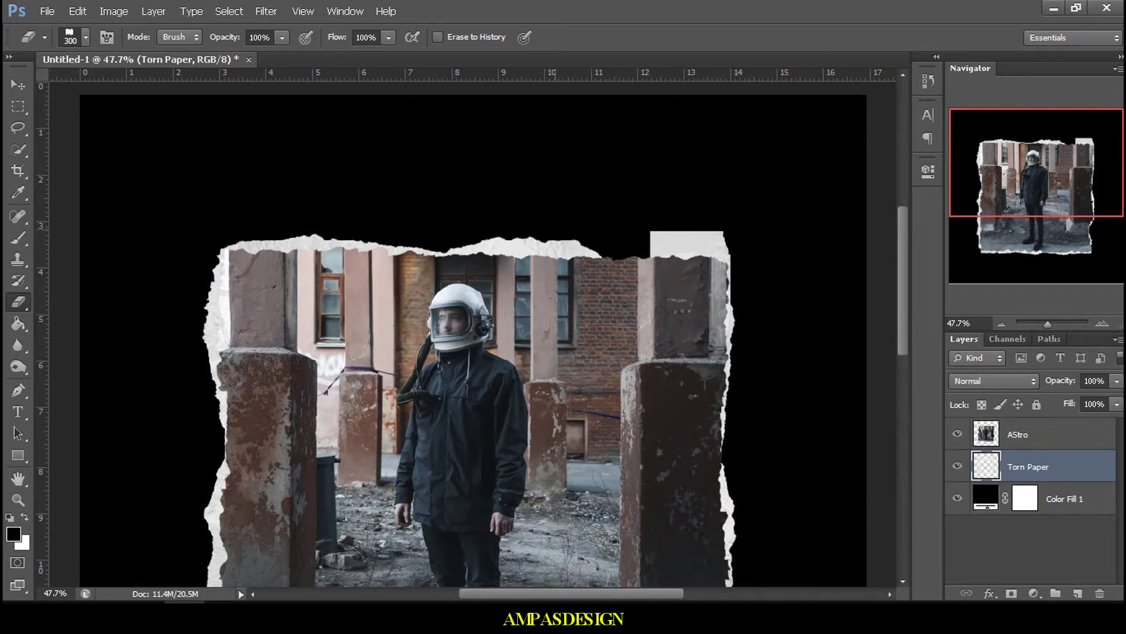
click(547, 208)
click(493, 203)
click(437, 231)
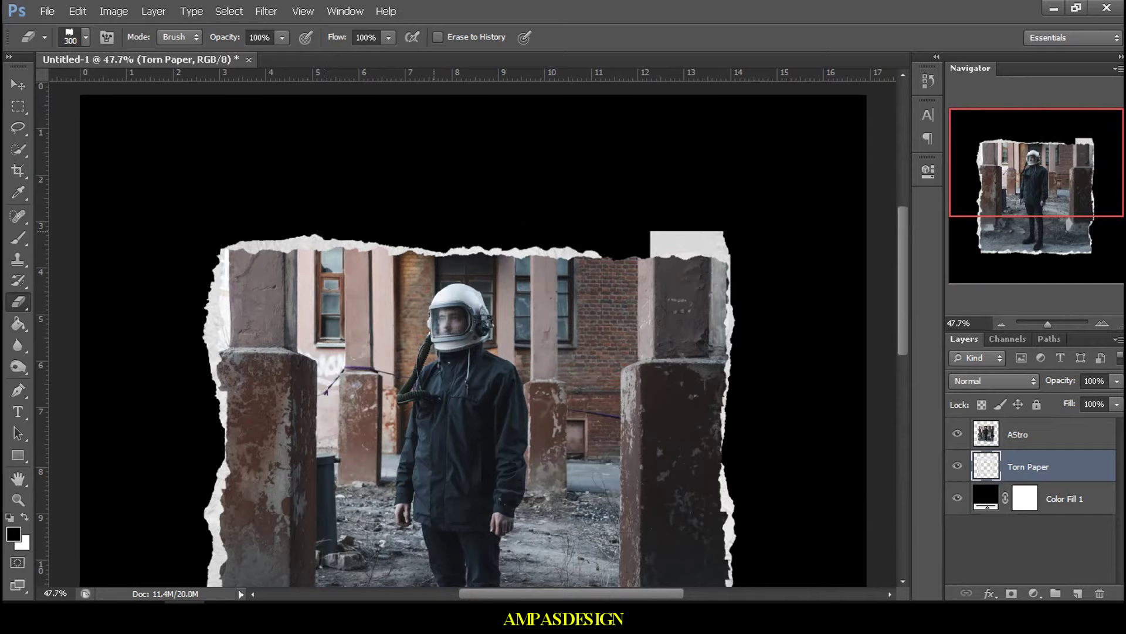
click(669, 235)
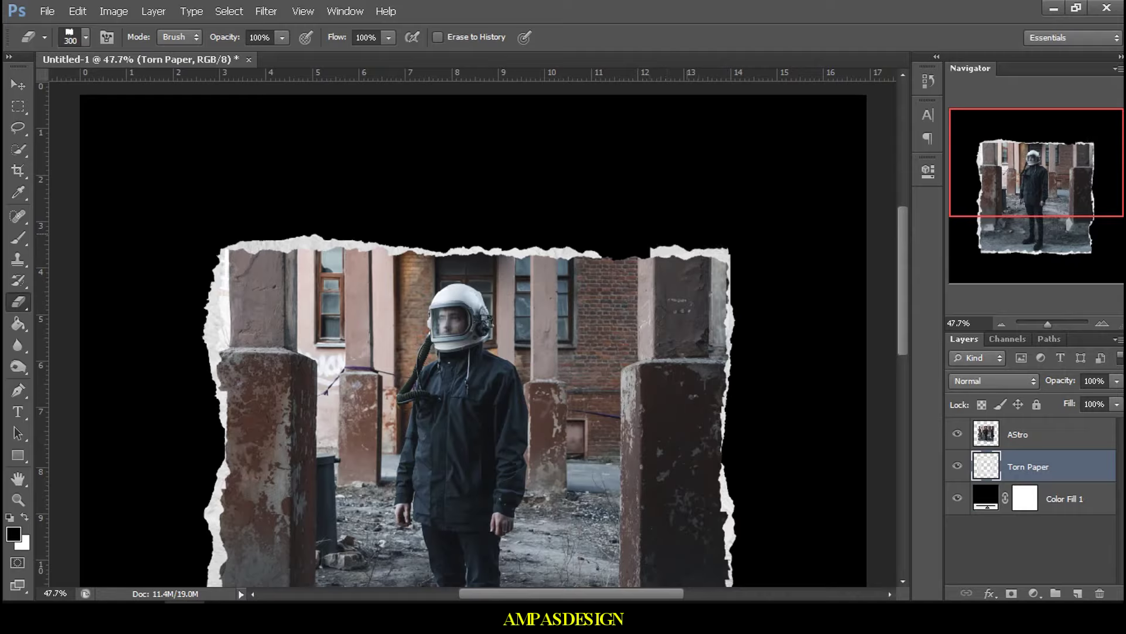
click(689, 211)
Step: Toggle the photo to inspect the paper, trim the top-right edge, and fit the document
click(958, 433)
click(957, 433)
click(698, 237)
scroll(469, 328, down, 2)
scroll(470, 329, down, 3)
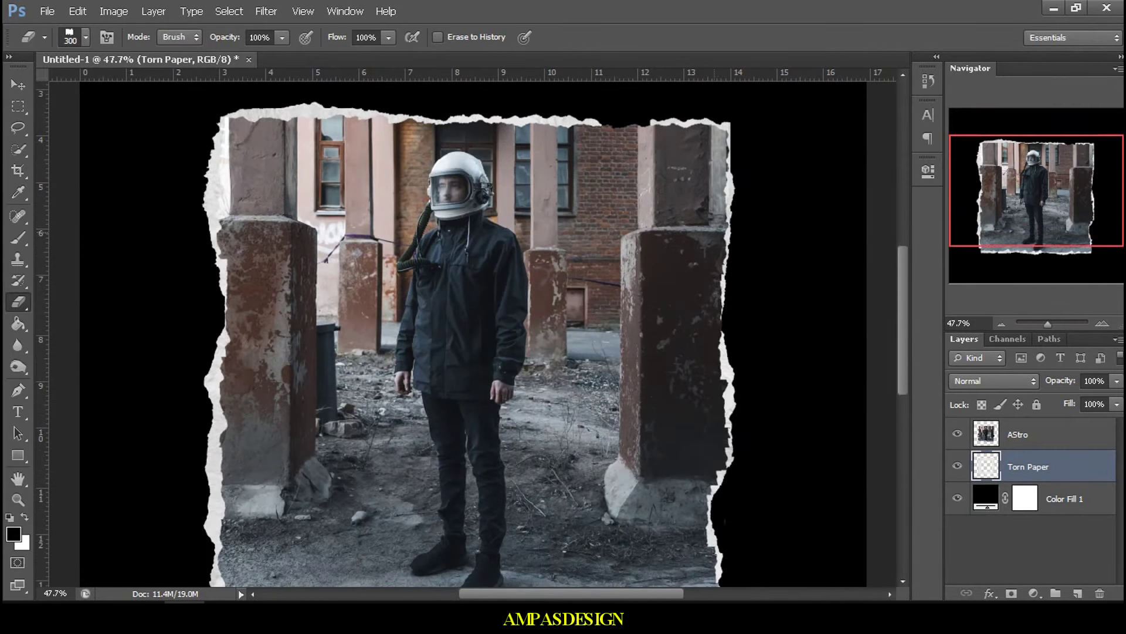
scroll(470, 328, down, 3)
key(ctrl+0)
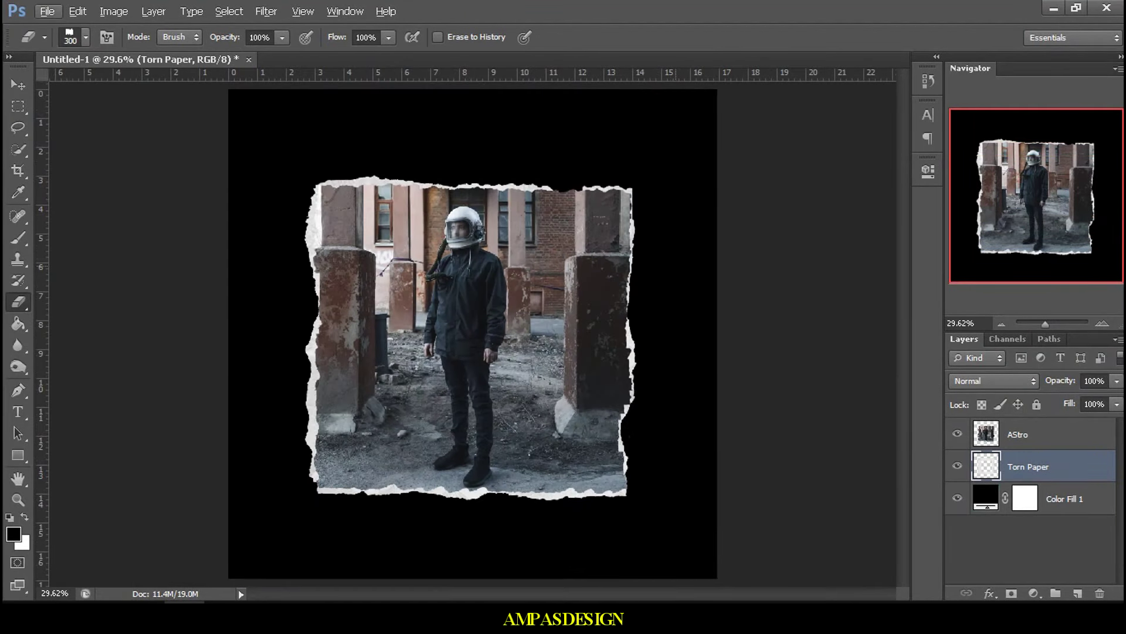
Step: Select the AStro layer and add a Gradient Map adjustment layer above it
scroll(472, 334, up, 3)
key(alt+bracketright)
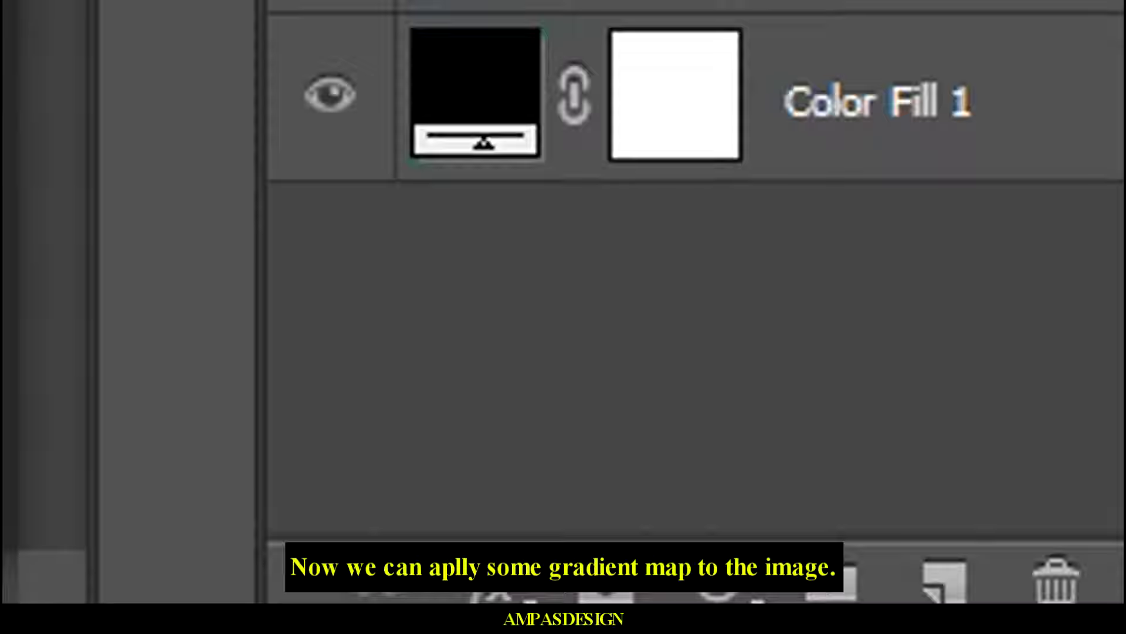
click(717, 577)
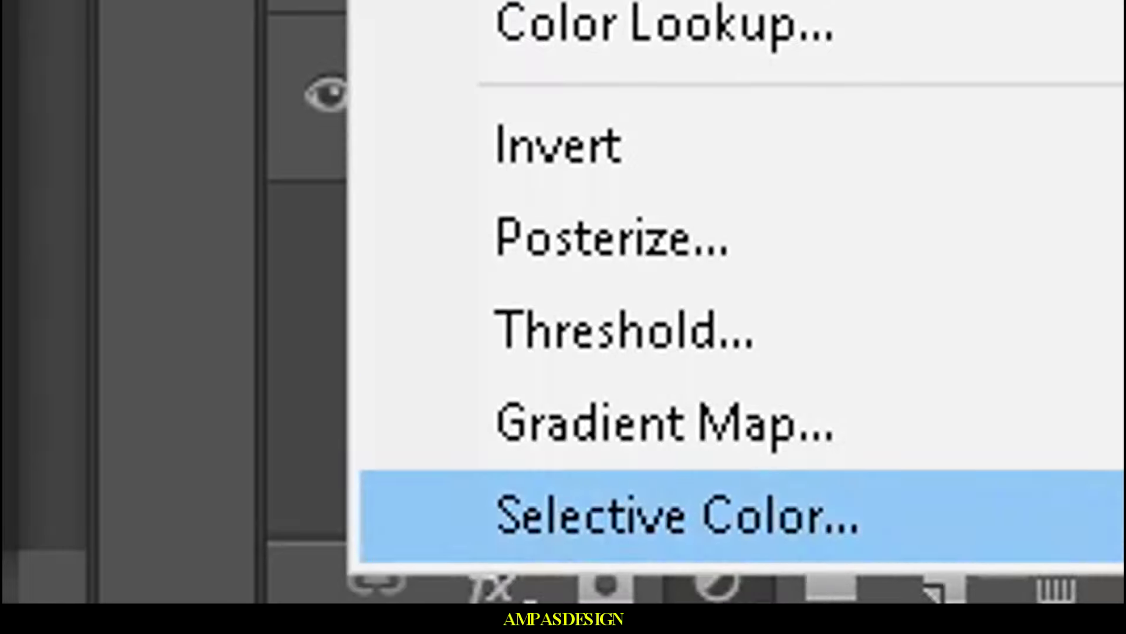
click(663, 422)
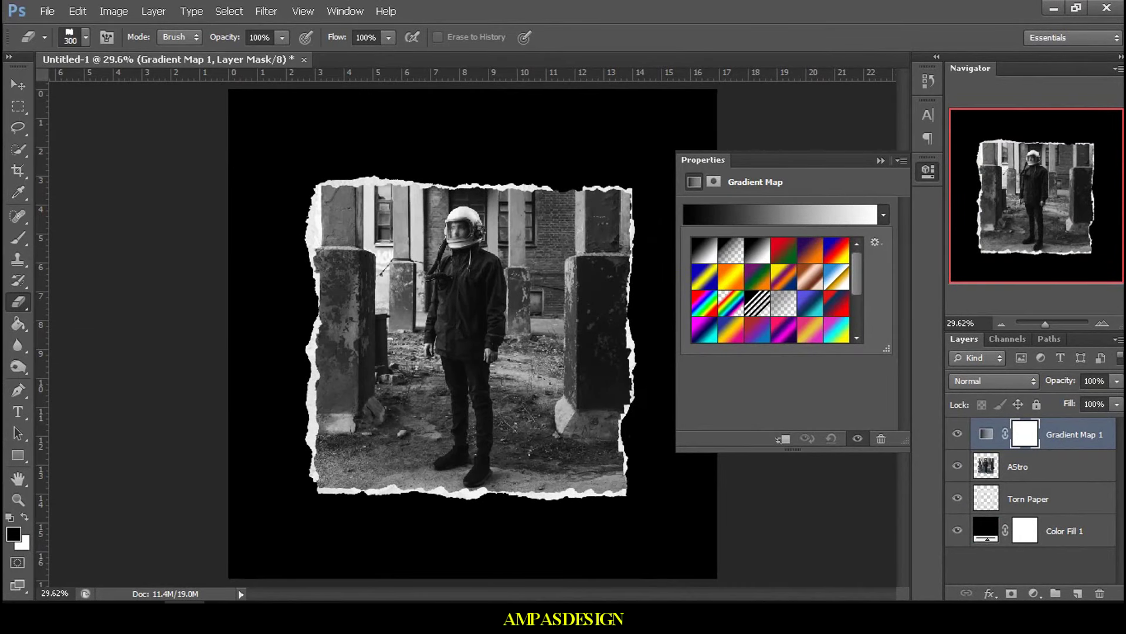
Step: Try several gradient presets and apply the navy-to-red gradient map
click(783, 251)
click(811, 250)
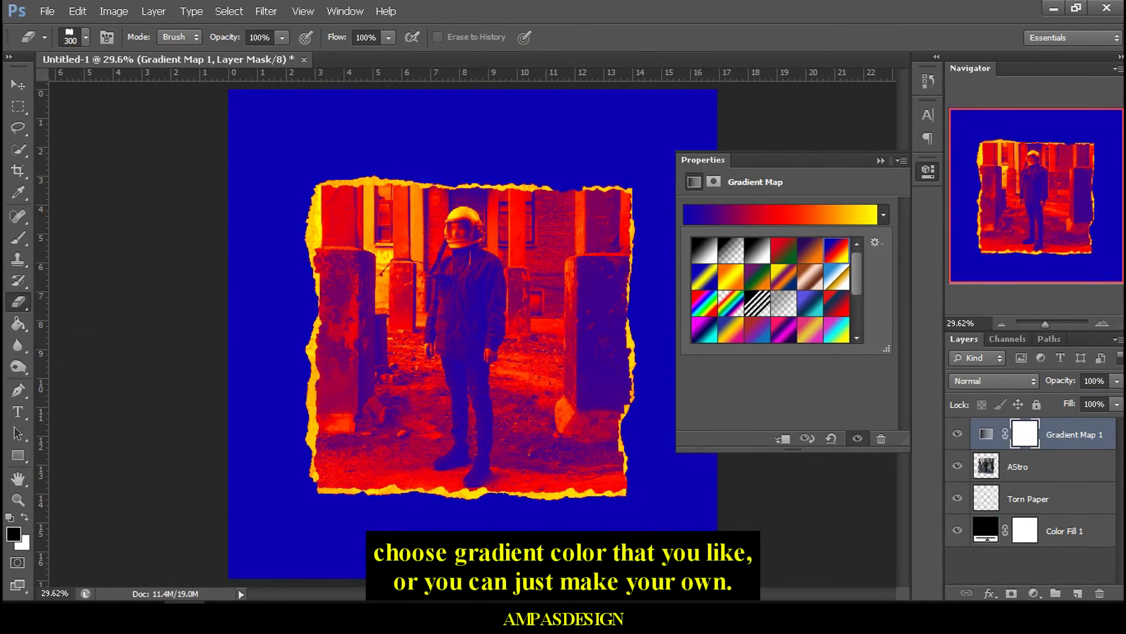
click(836, 276)
click(836, 302)
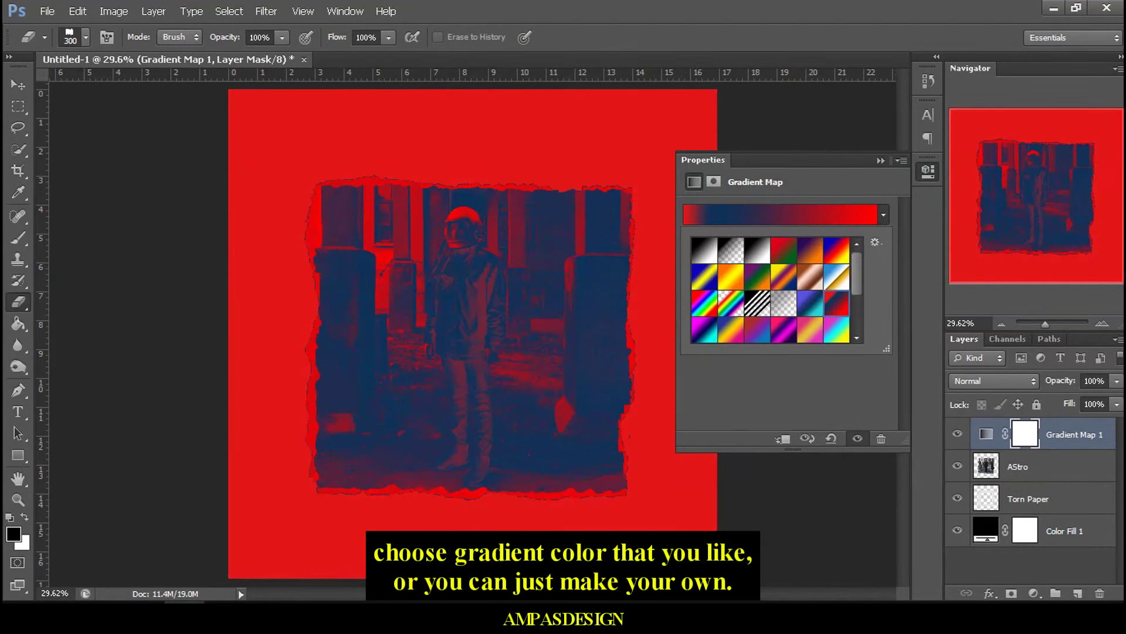
click(810, 303)
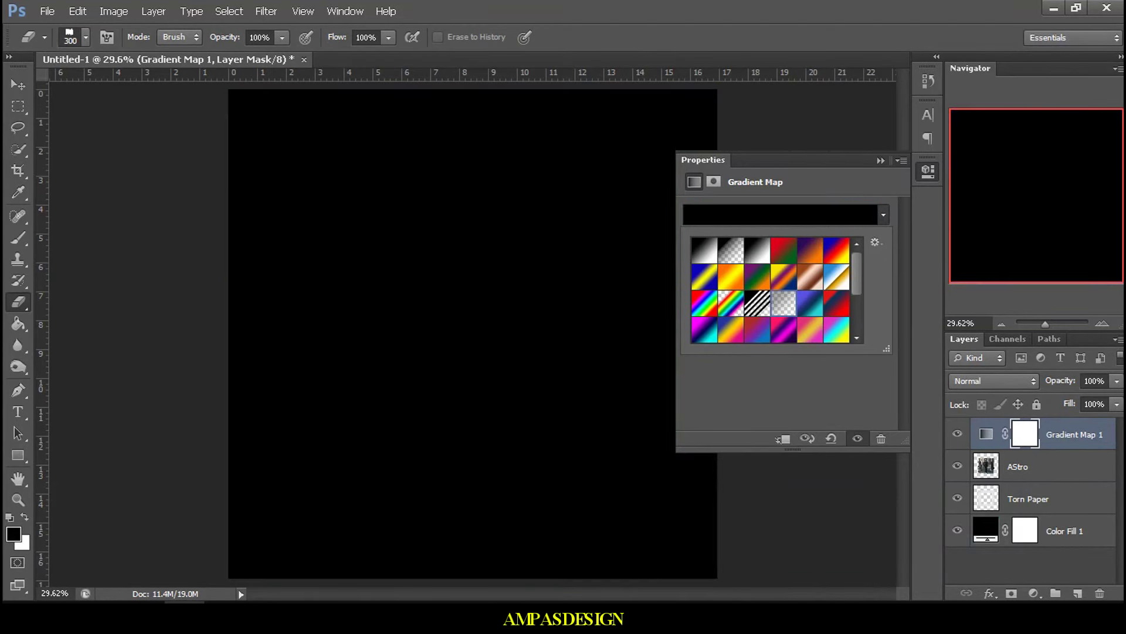
click(837, 303)
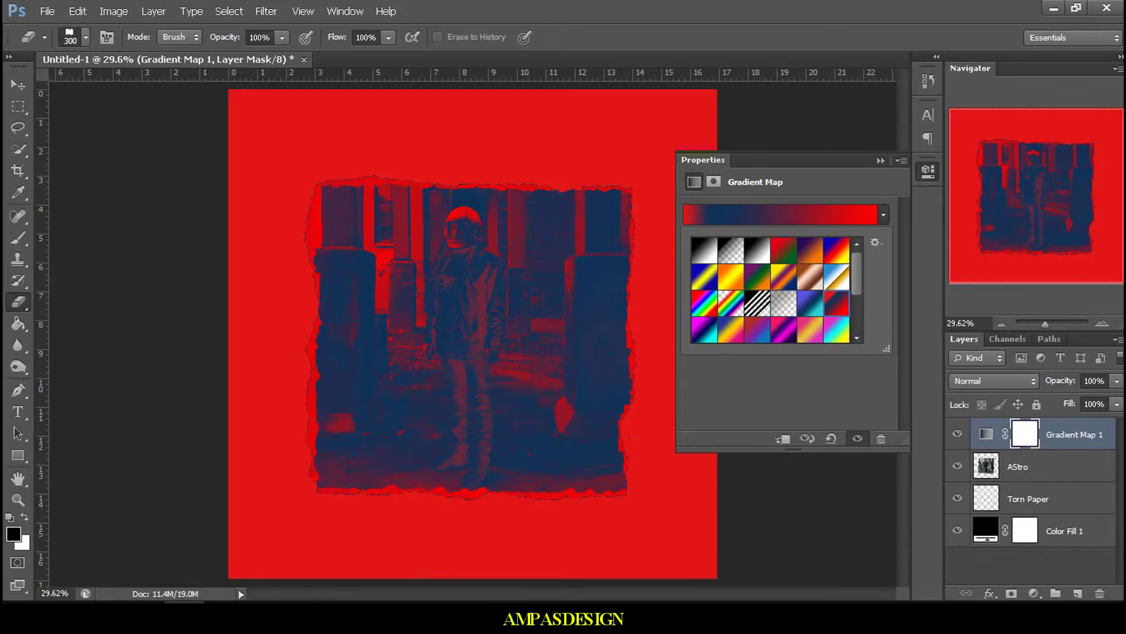
click(881, 160)
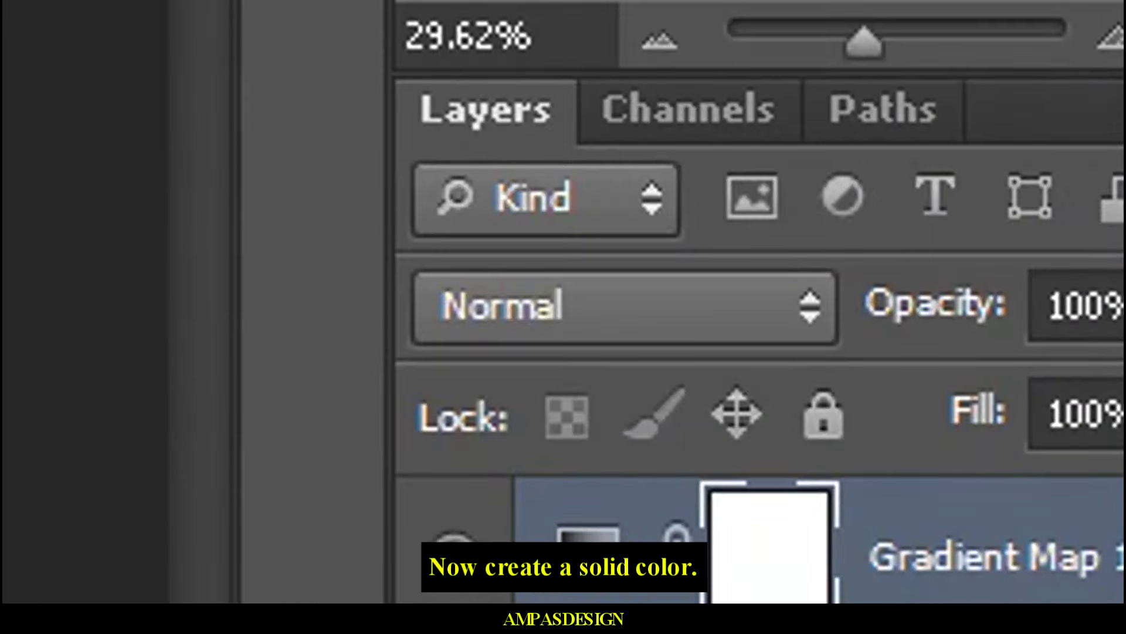
Step: Set the Gradient Map to Overlay blend mode and clip it to the AStro photo
click(625, 306)
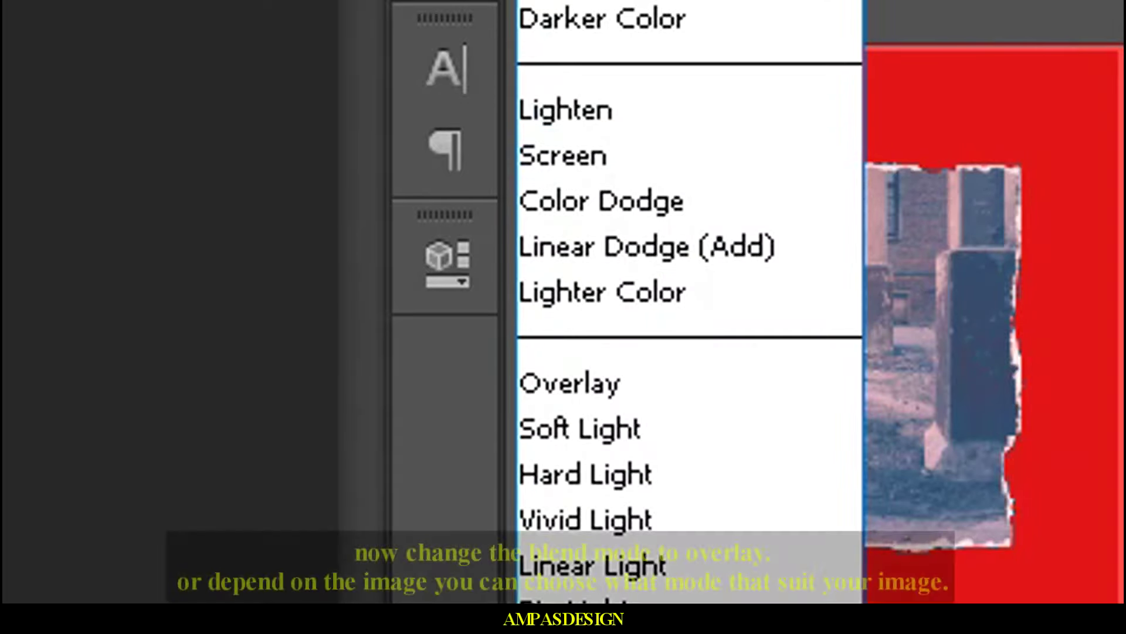
key(Return)
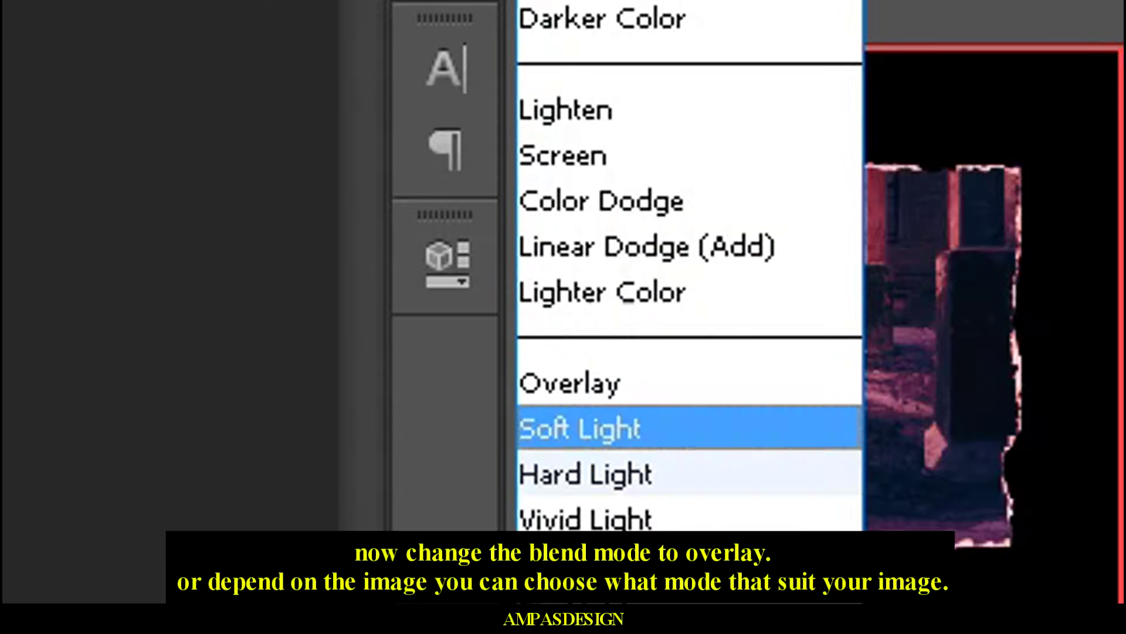
key(Return)
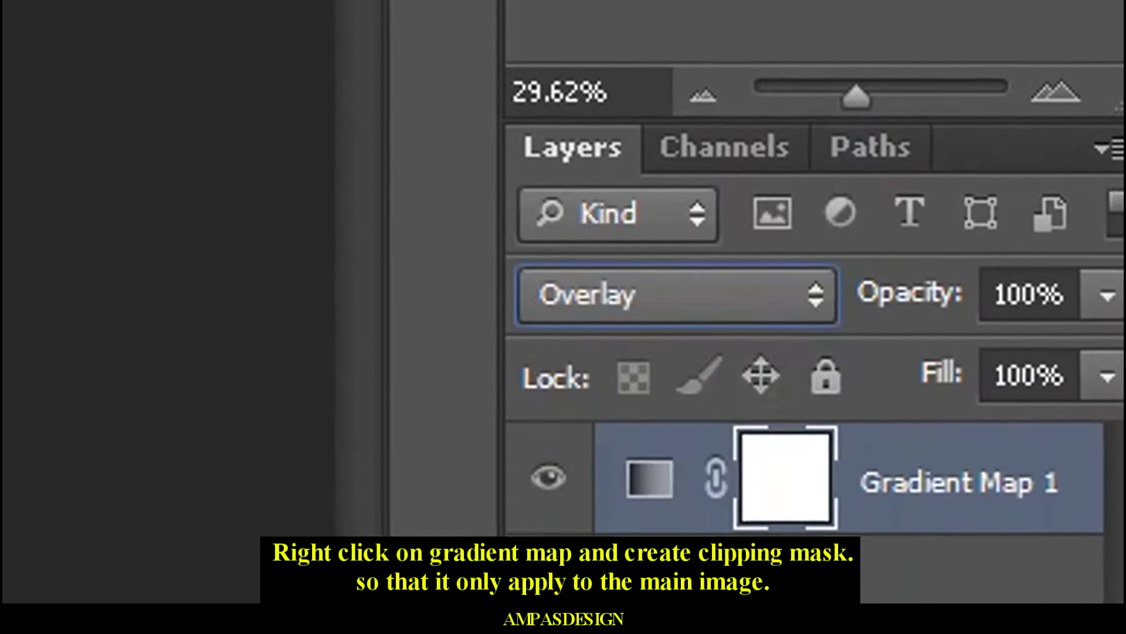
right_click(956, 482)
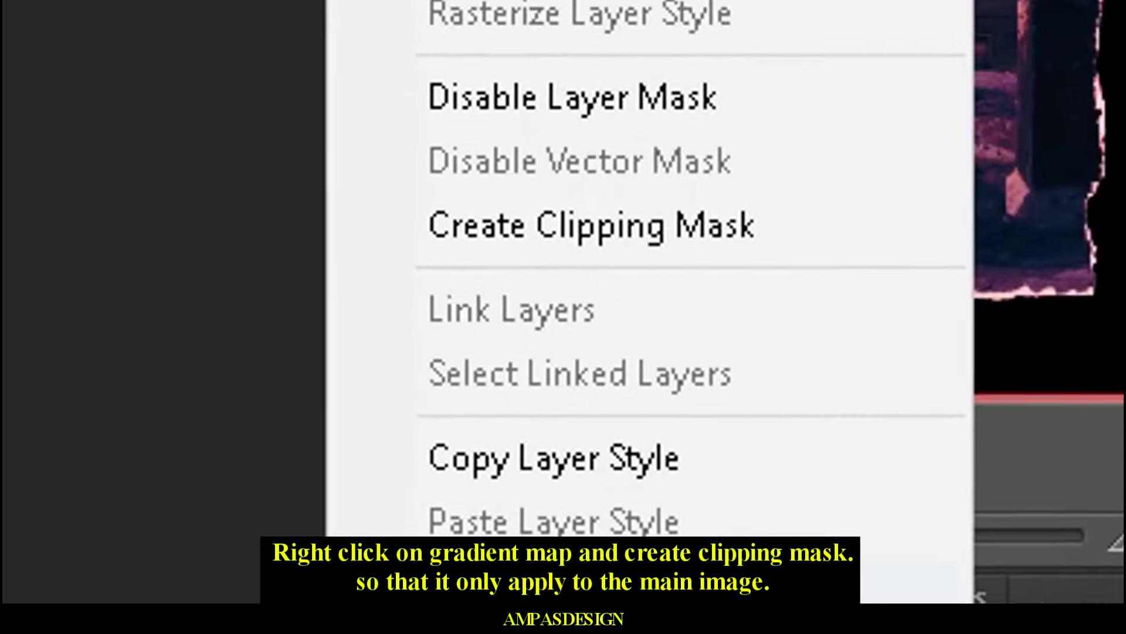
click(592, 225)
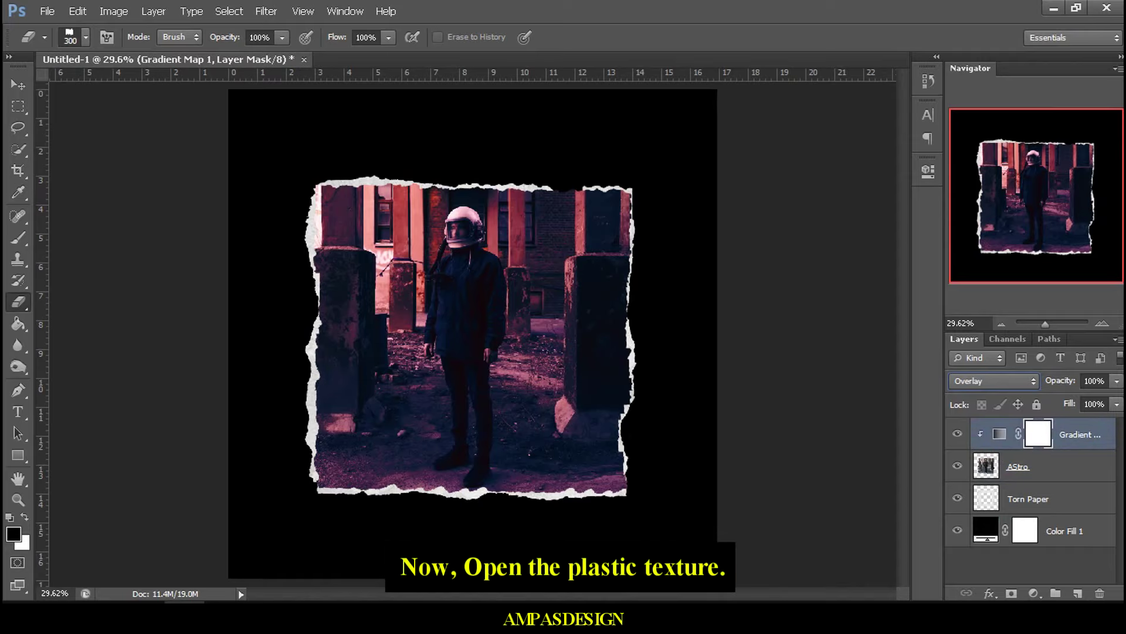
key(alt+bracketleft)
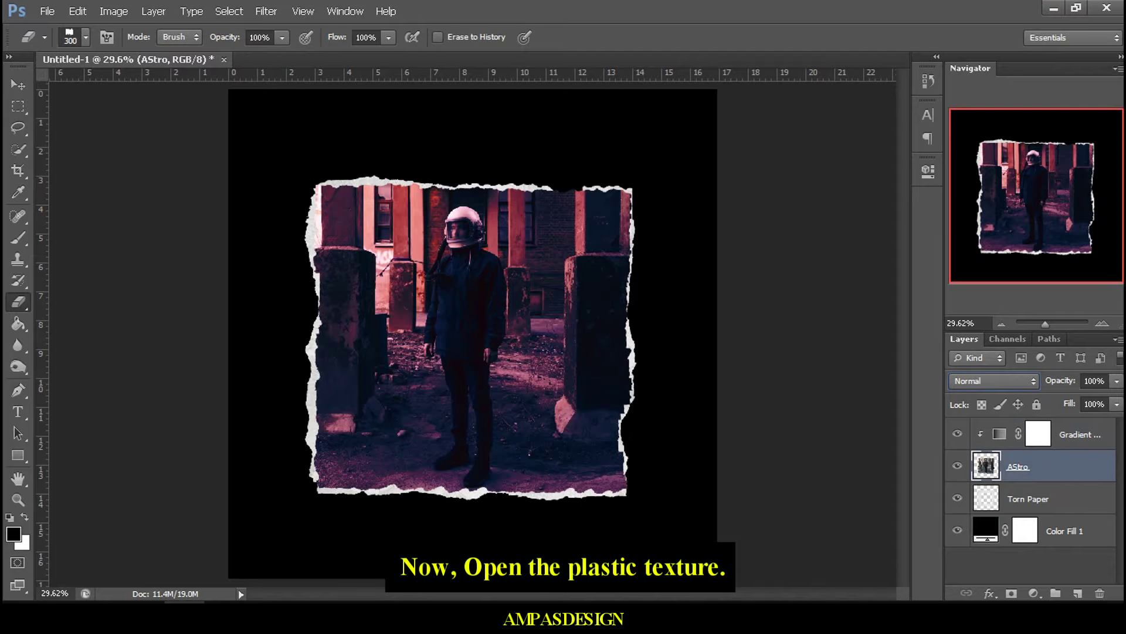
Step: Copy the whole plastic texture from 2.jpg and paste it into the collage
click(47, 11)
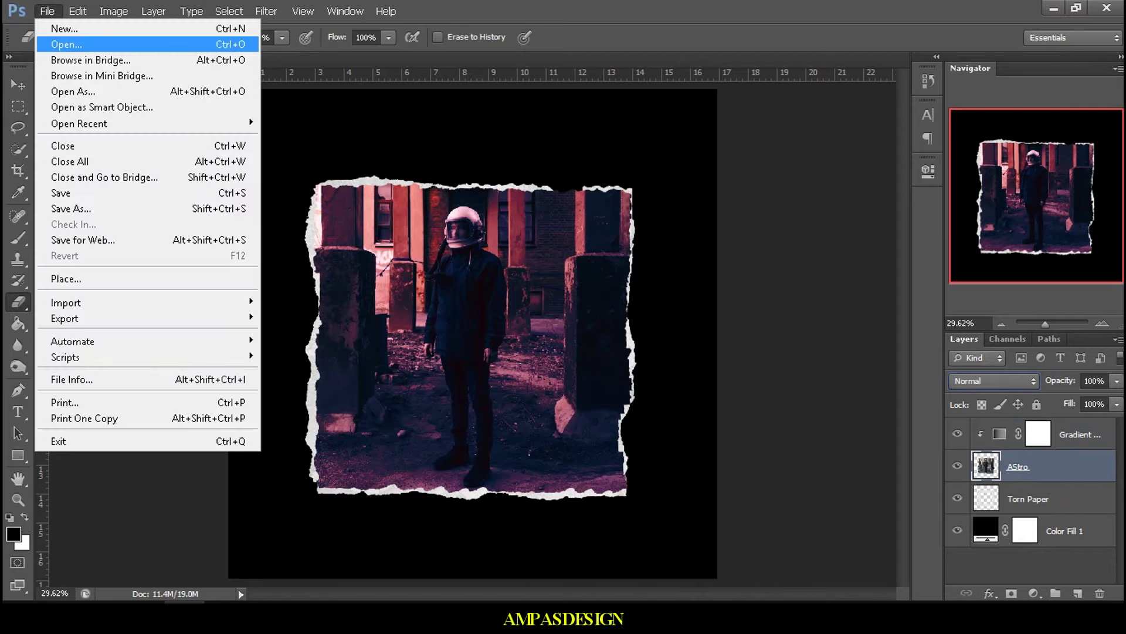
click(35, 43)
key(ctrl+a)
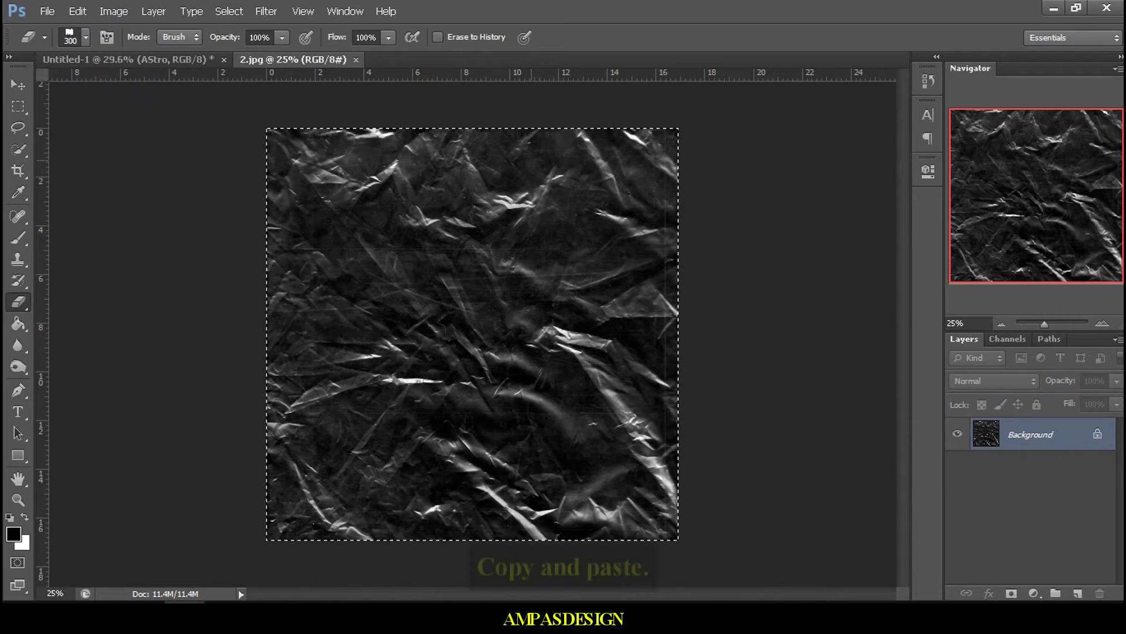
key(ctrl+c)
key(ctrl+w)
key(ctrl+v)
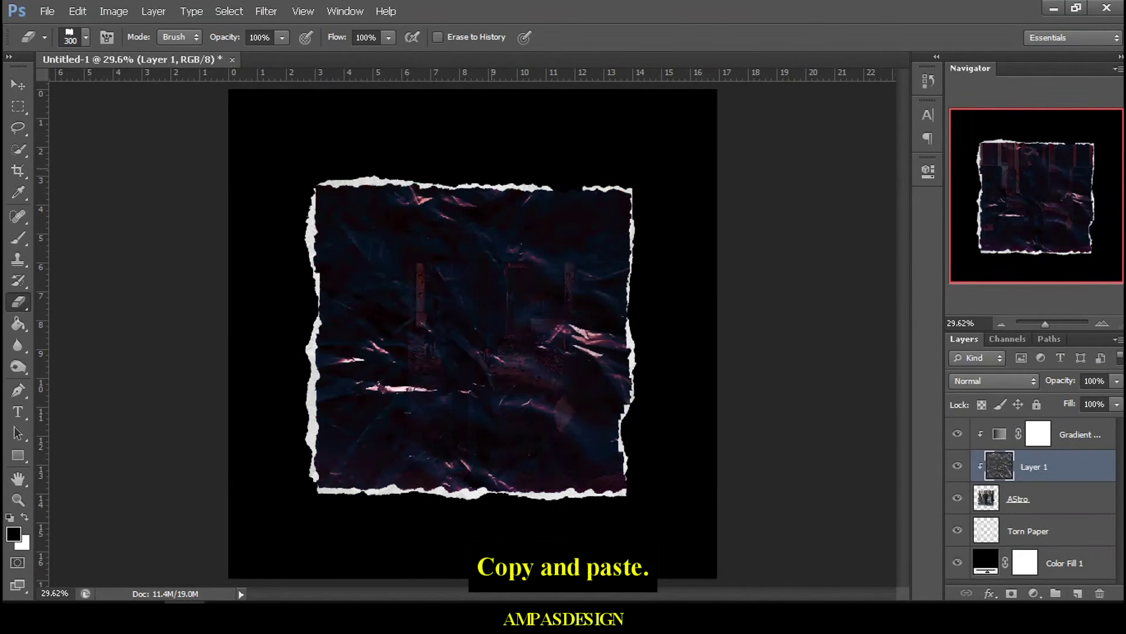
Step: Scale and position the pasted texture to cover the torn paper
key(v)
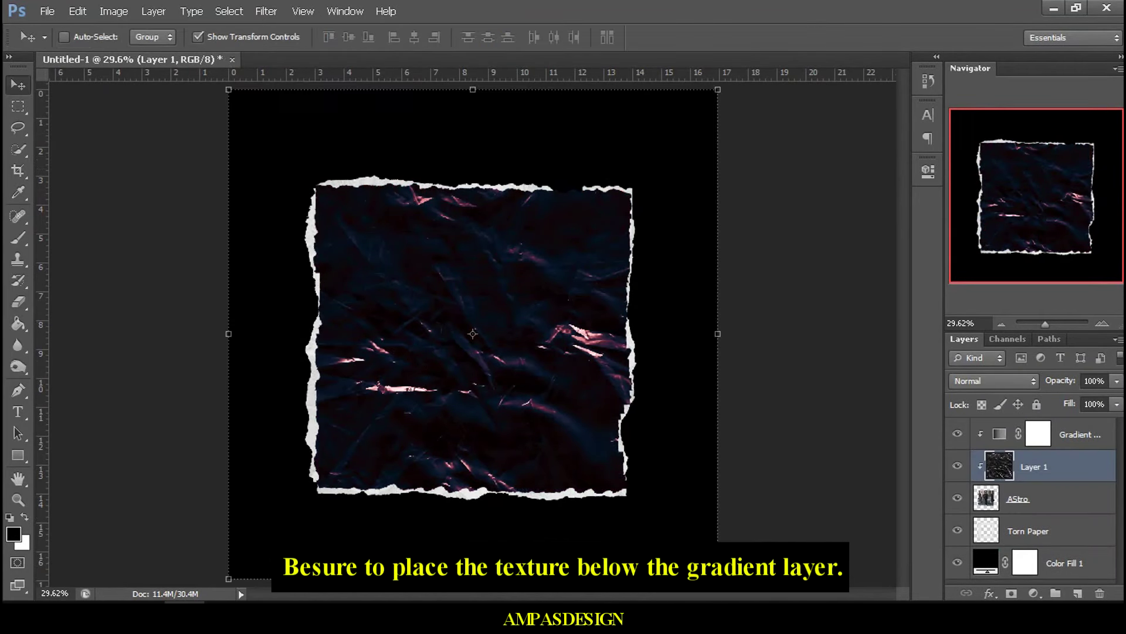
drag(717, 89, 471, 336)
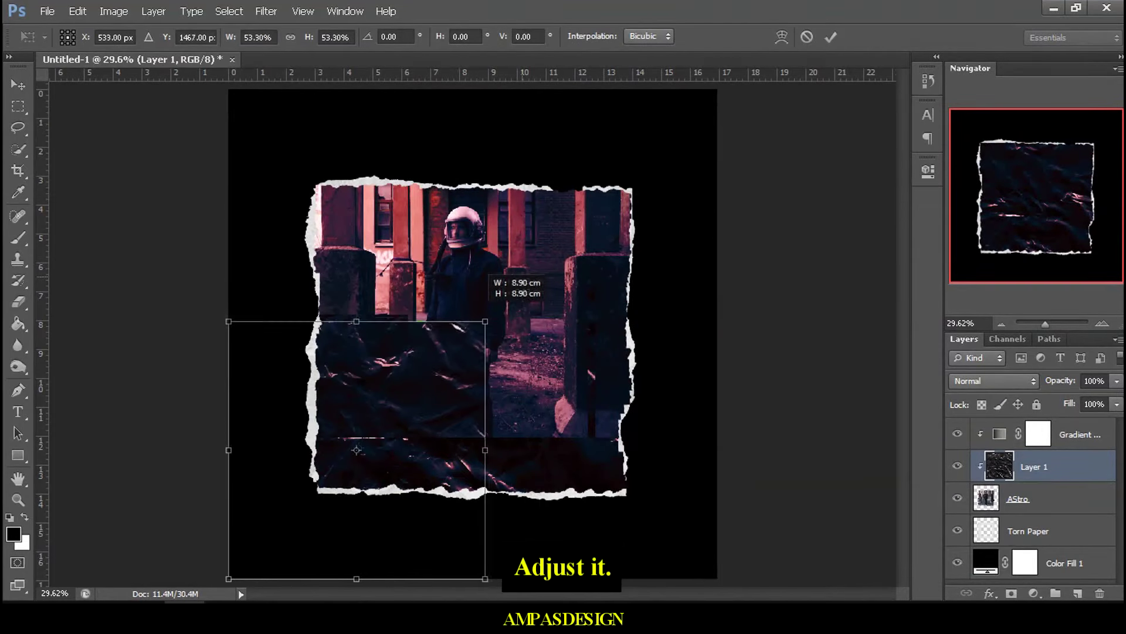
drag(350, 457, 398, 348)
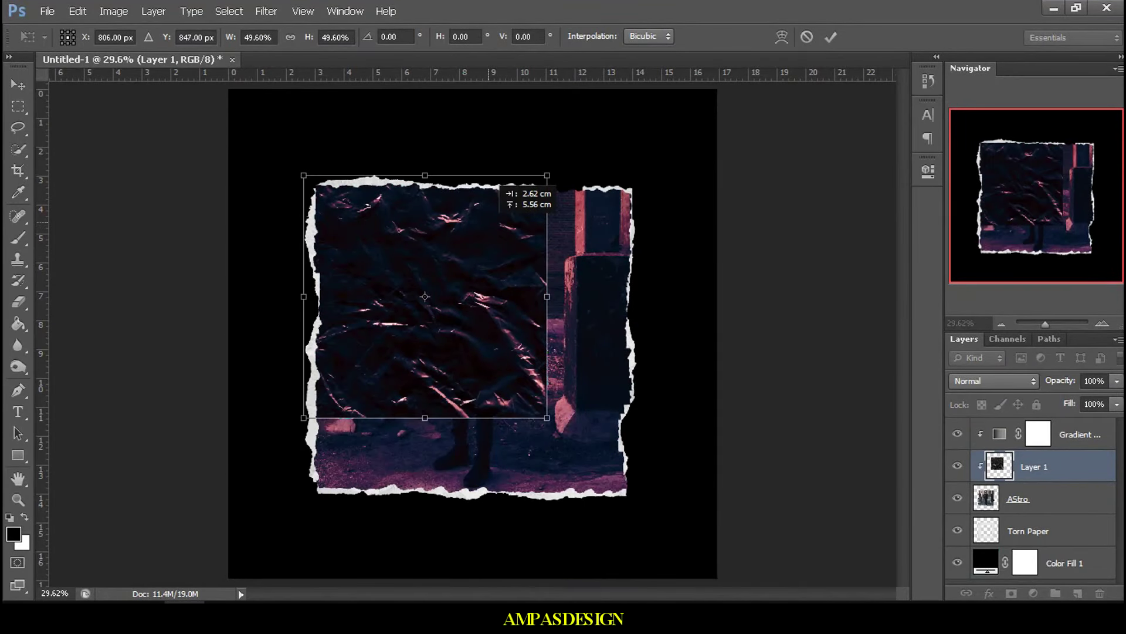
drag(473, 240, 499, 189)
drag(547, 418, 635, 505)
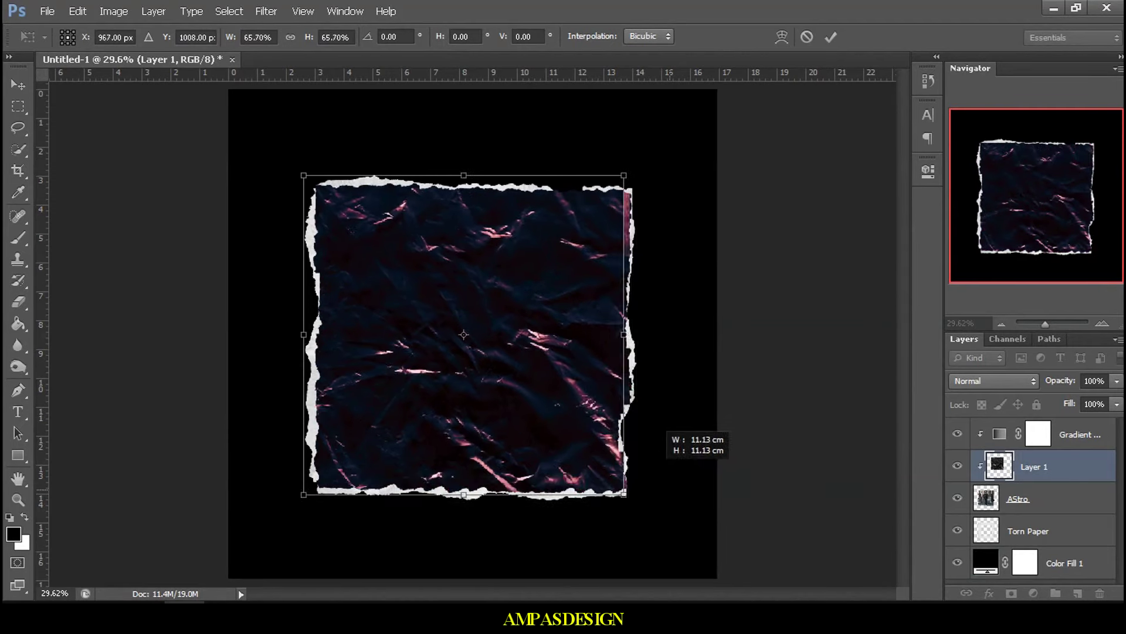
key(Return)
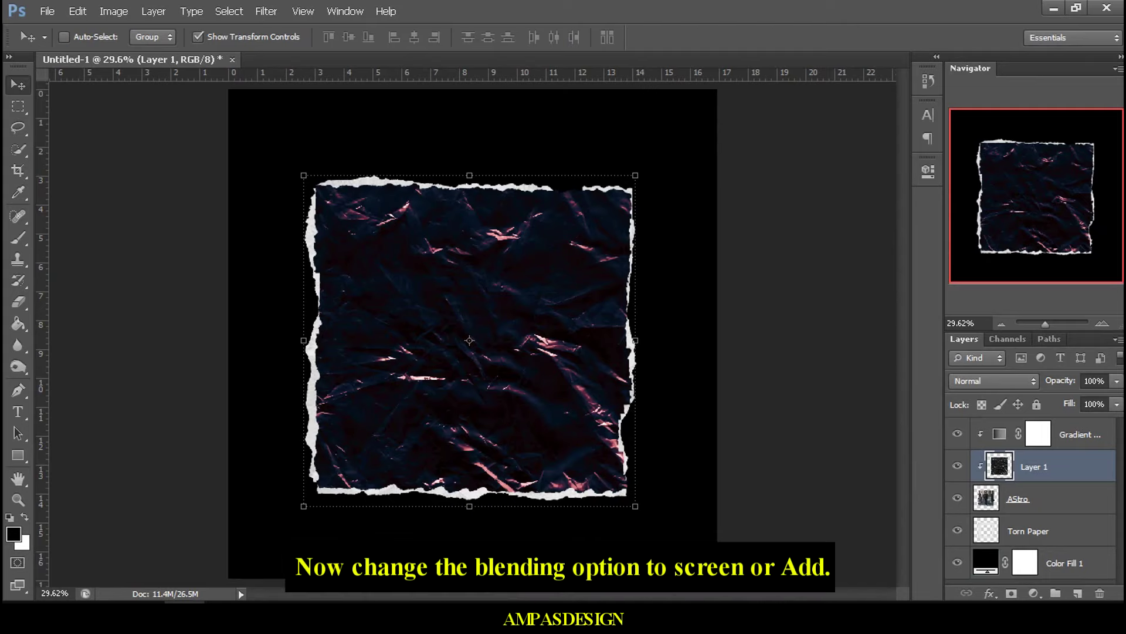
Step: Rename the texture layer to Plastic and try Overlay, Screen and Multiply blend modes
double_click(1034, 466)
text(Plas)
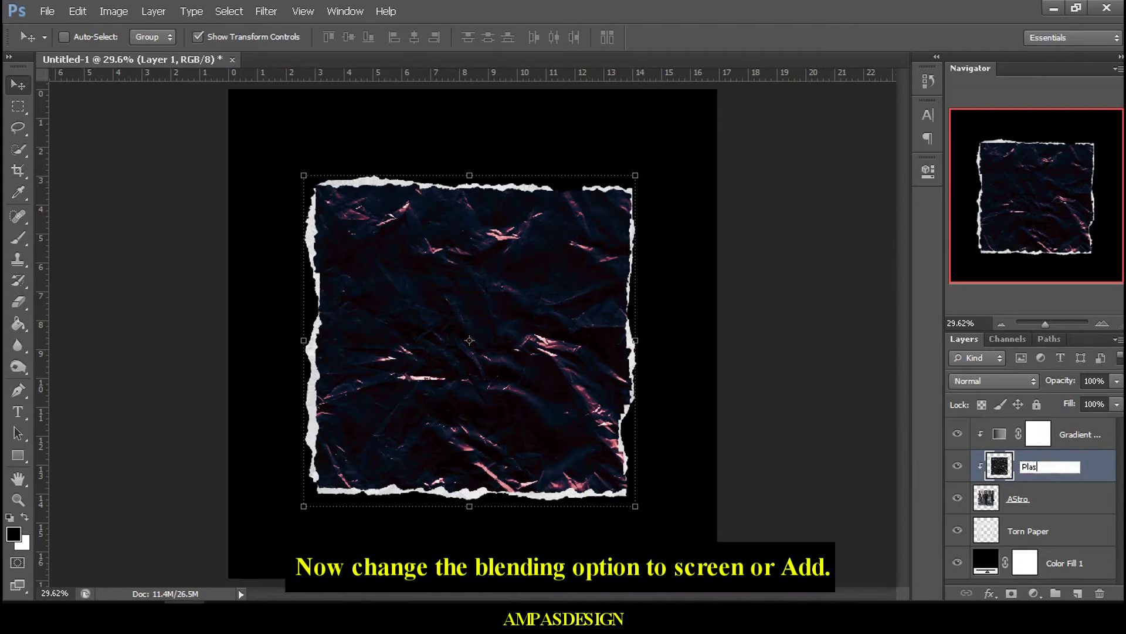
text(tic)
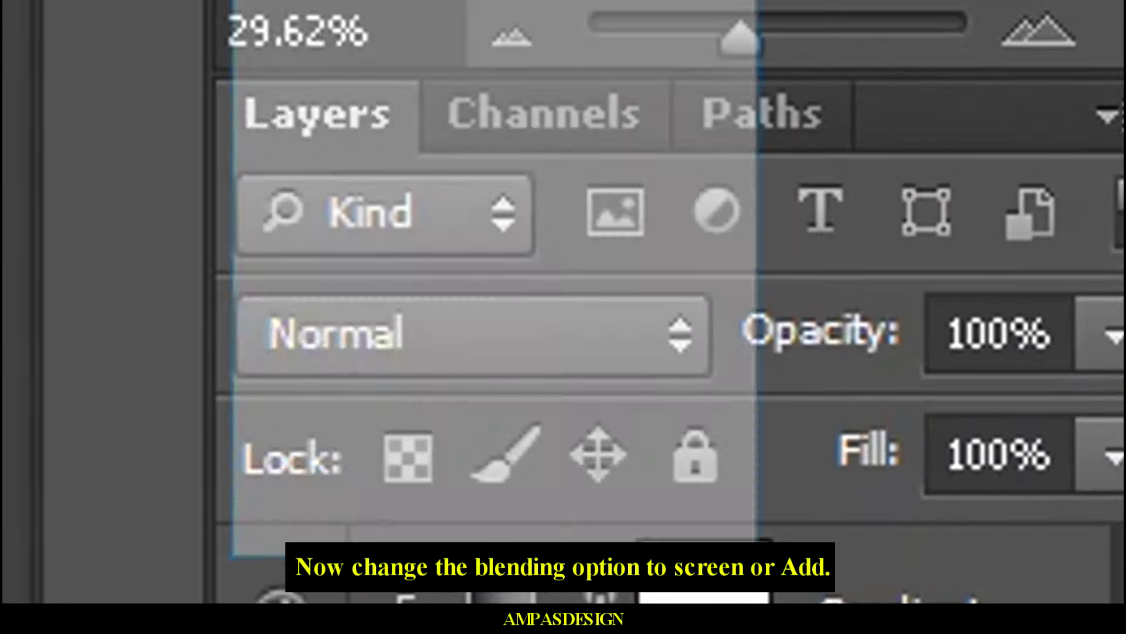
click(469, 334)
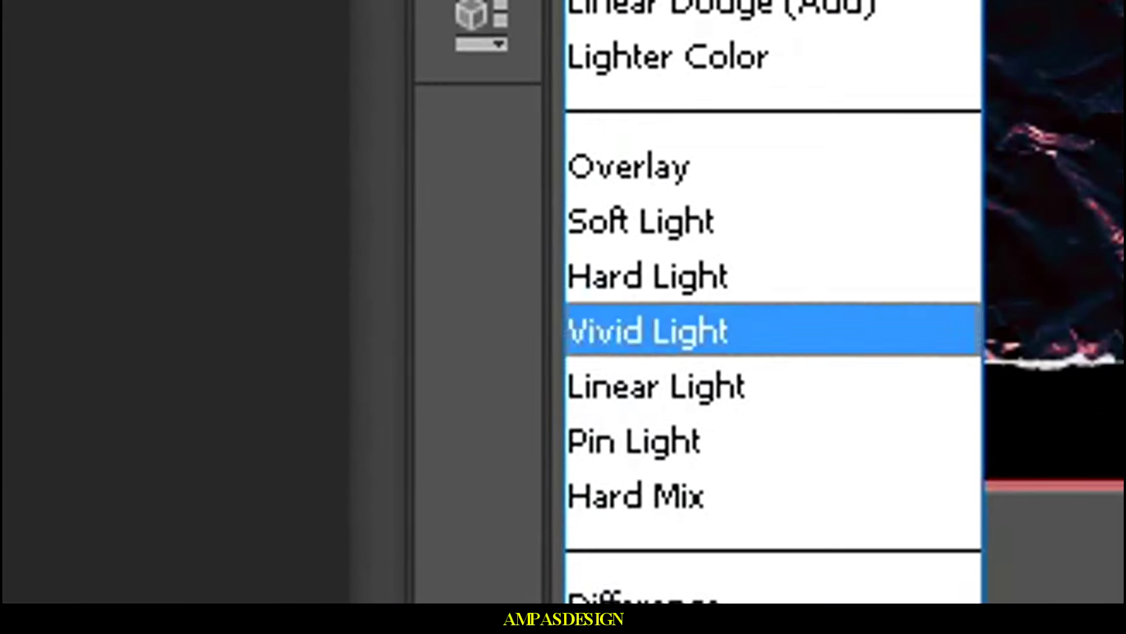
key(Up)
key(Up)
key(Up)
key(Return)
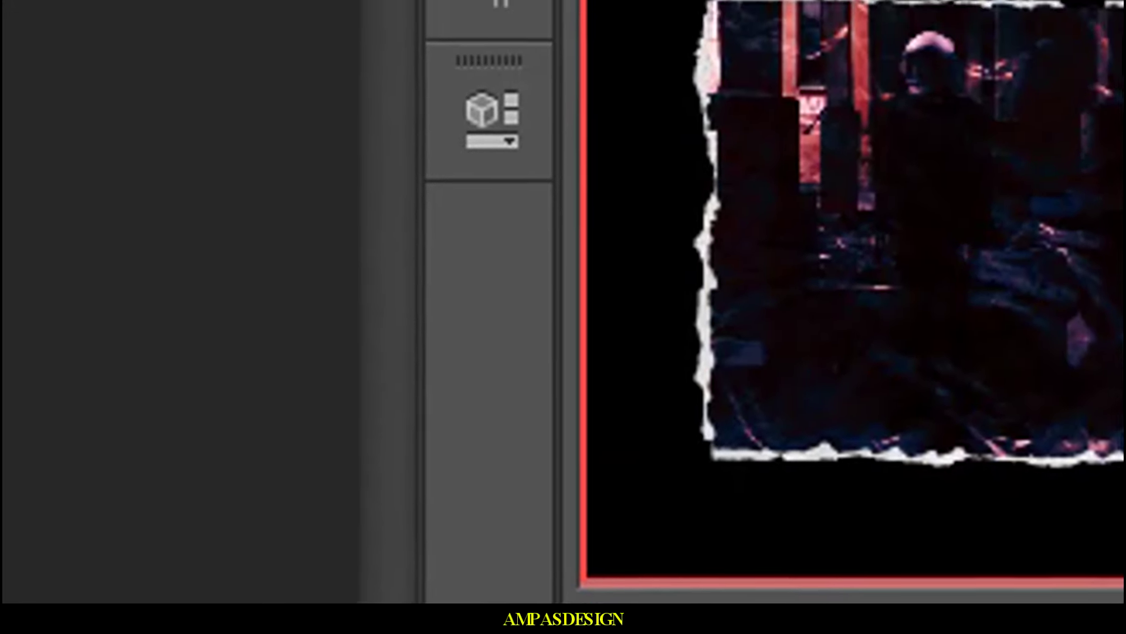
key(Up)
key(Up)
key(Up)
key(Up)
key(Return)
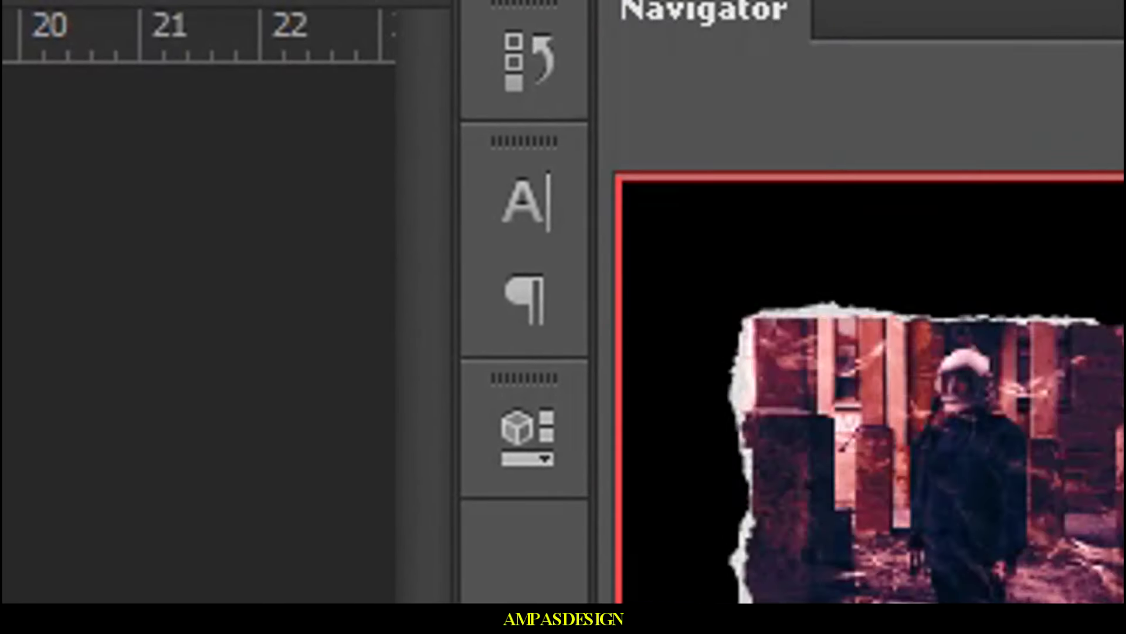
key(Up)
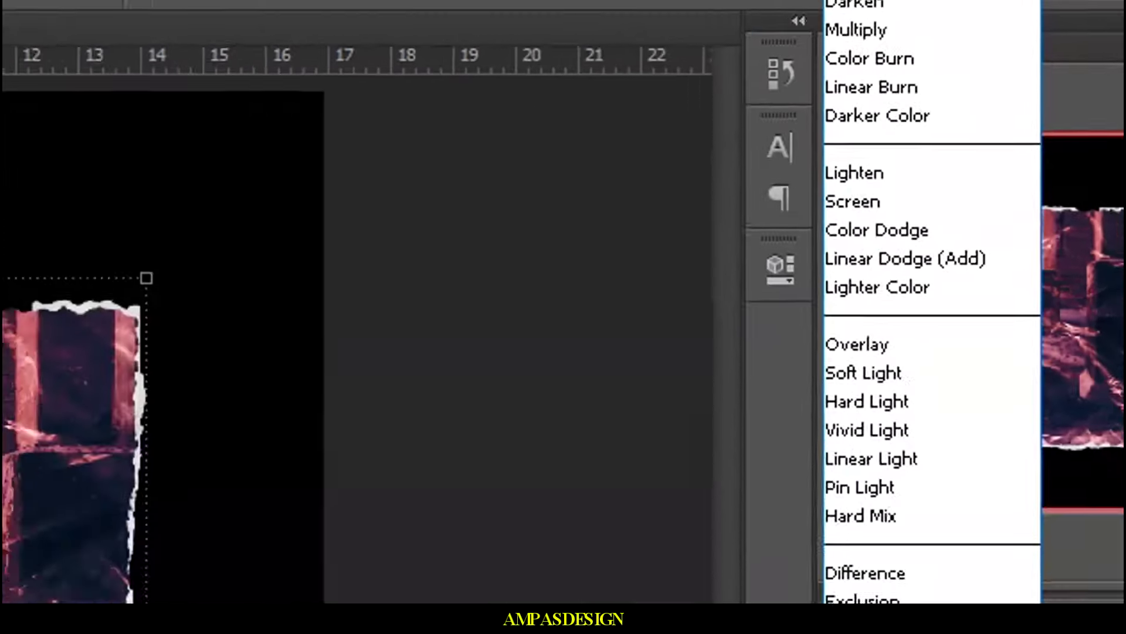
key(Up)
key(Up)
key(Up)
key(Up)
key(Return)
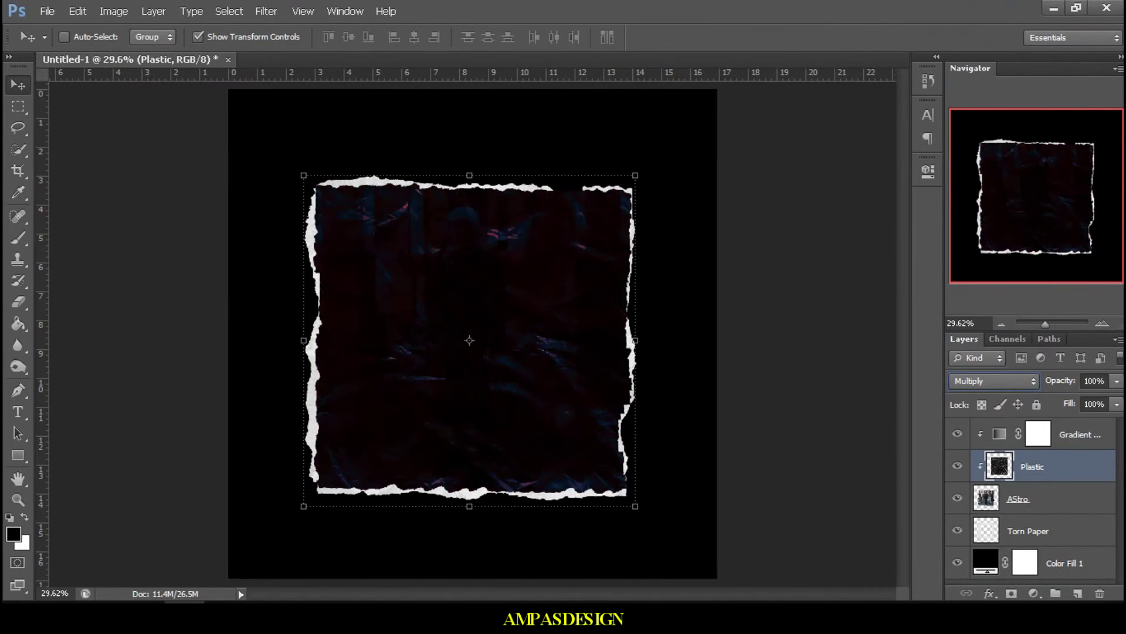
Step: Set the Plastic layer's blend mode to Linear Dodge (Add)
key(alt+Down)
key(Down)
key(Down)
key(Down)
key(Down)
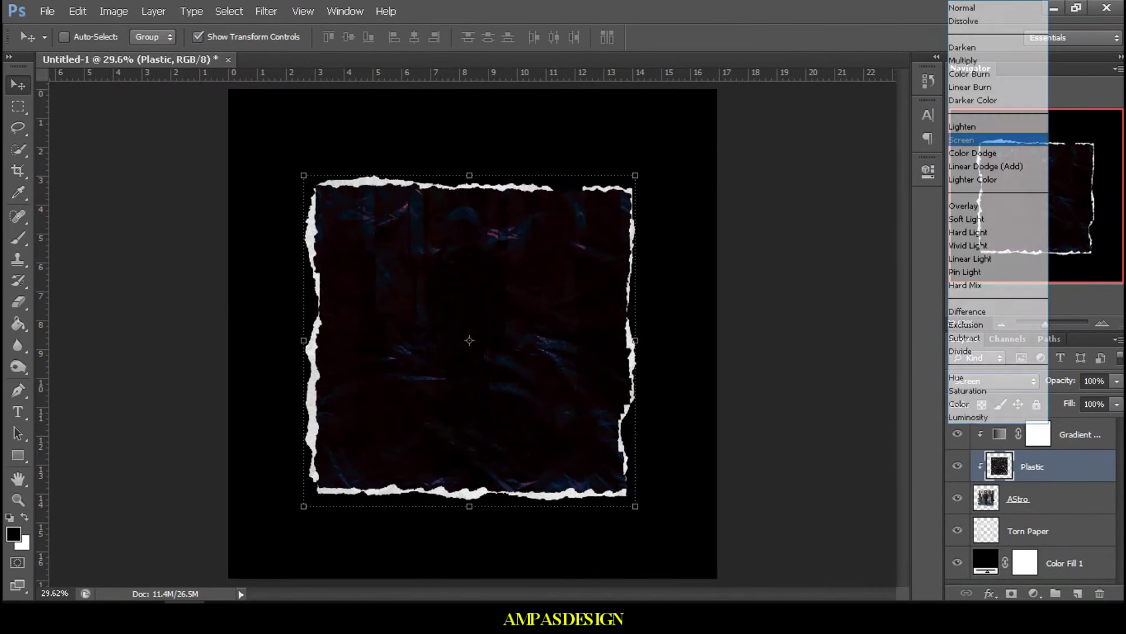
key(Return)
key(alt+Down)
key(Down)
key(Down)
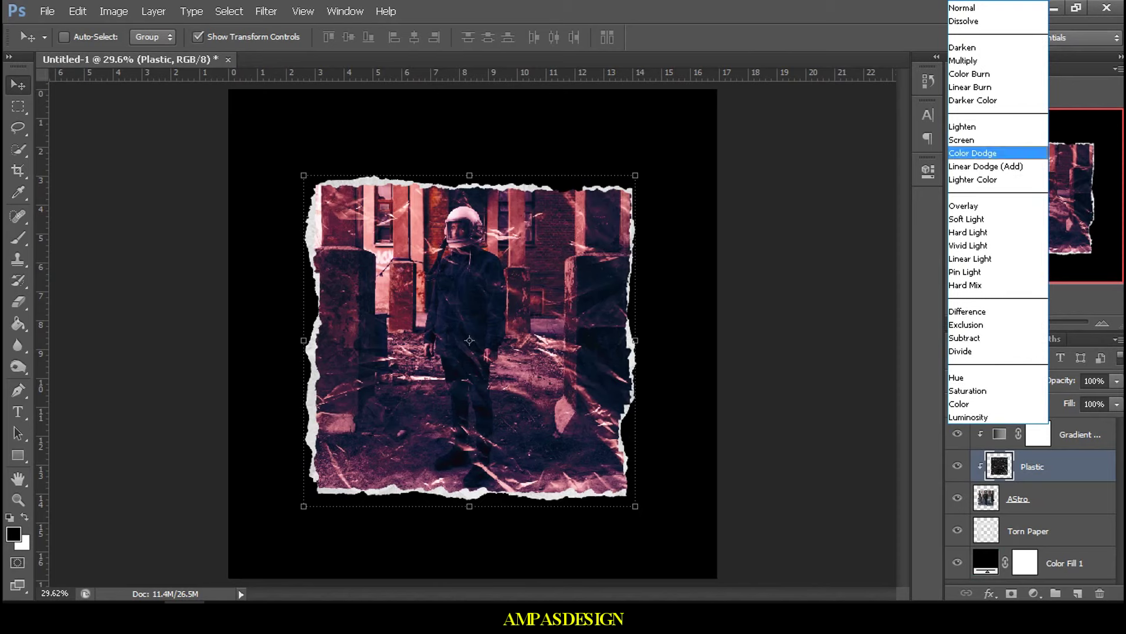
key(Return)
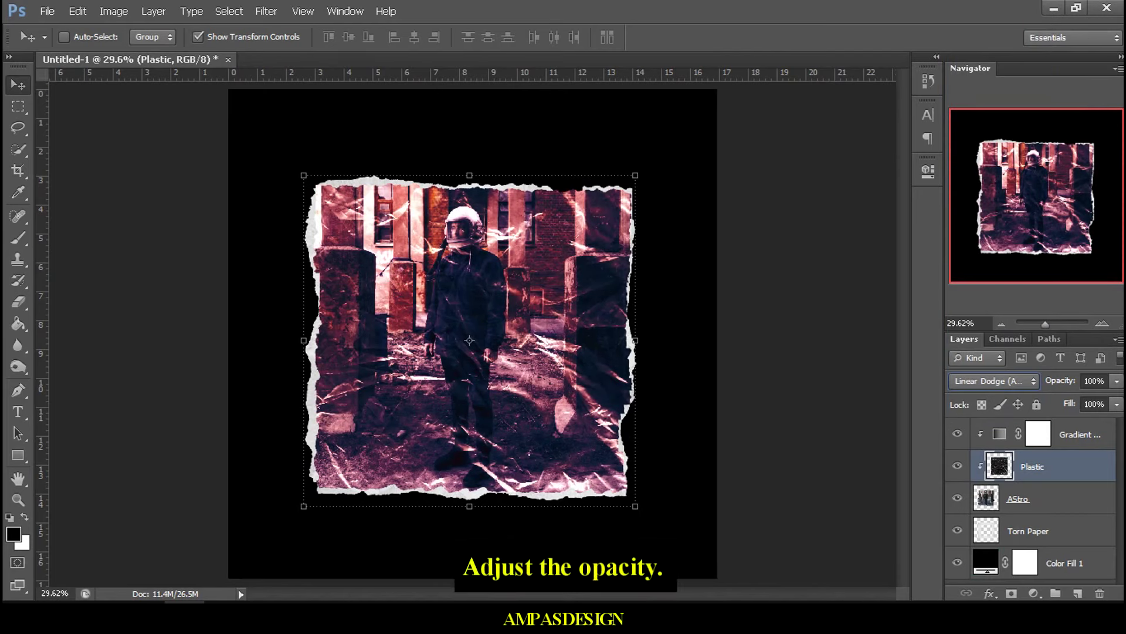
Step: Keep Plastic at full opacity and lower its fill to 60%
click(1117, 380)
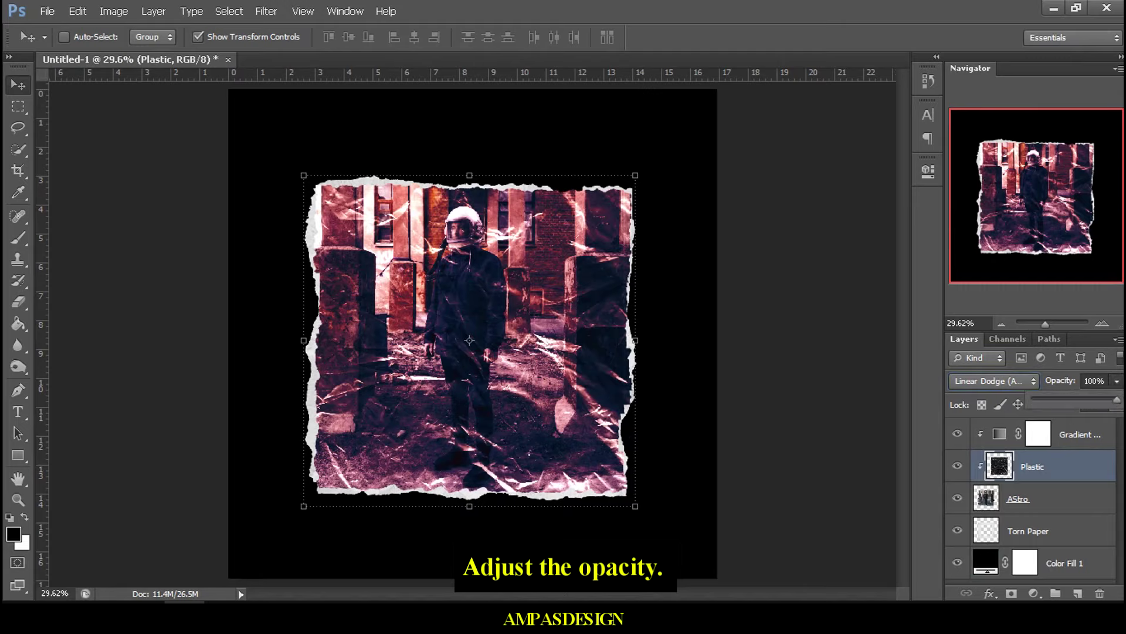
mouse_move(1116, 400)
mouse_down()
mouse_move(1086, 400)
mouse_move(1118, 400)
mouse_move(1079, 422)
mouse_up()
click(1117, 404)
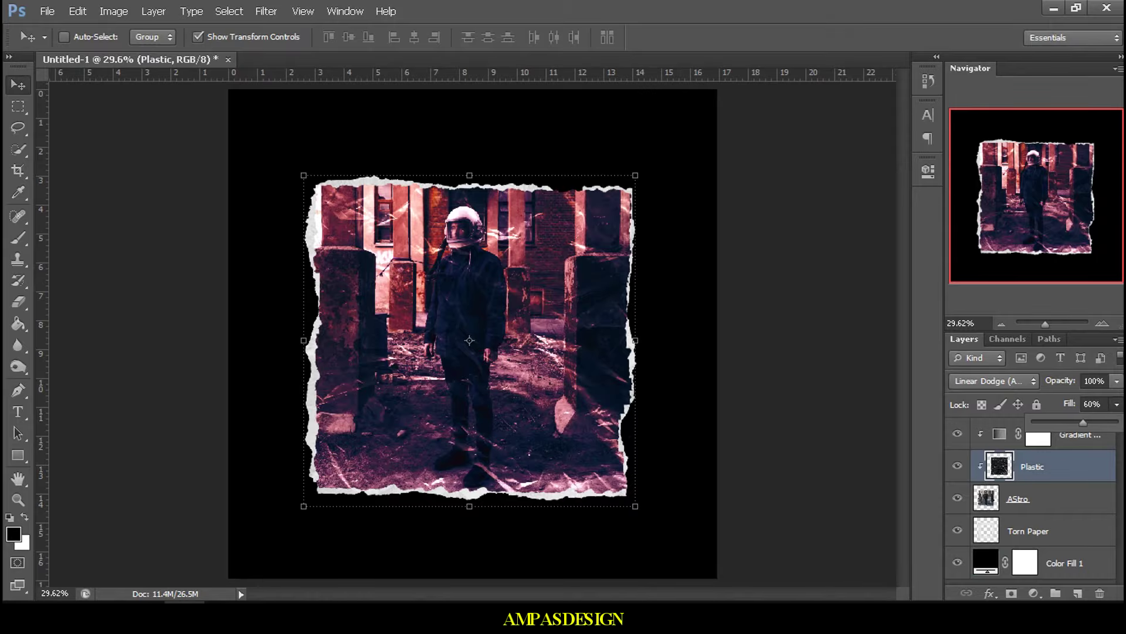
key(Return)
scroll(549, 320, up, 5)
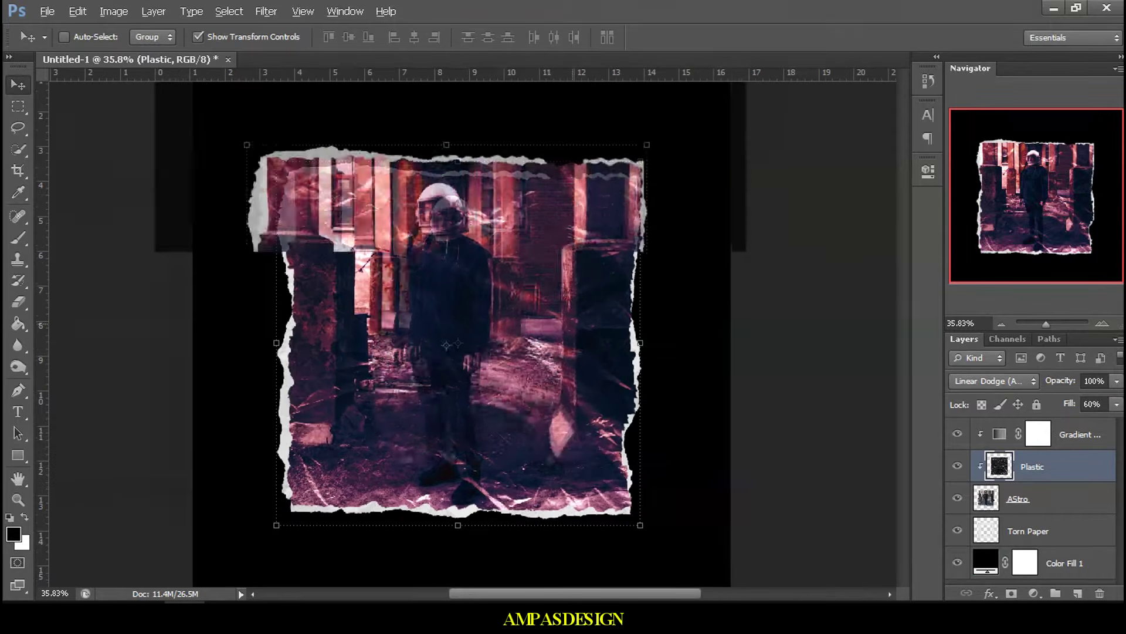
scroll(453, 334, up, 3)
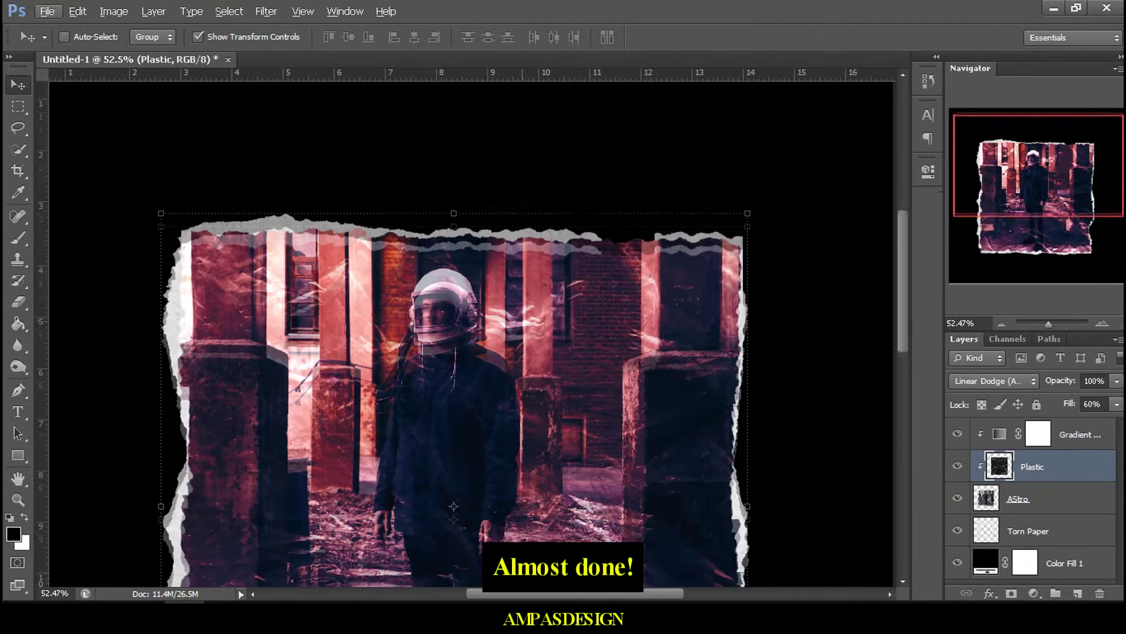
scroll(453, 335, down, 2)
scroll(453, 335, down, 2)
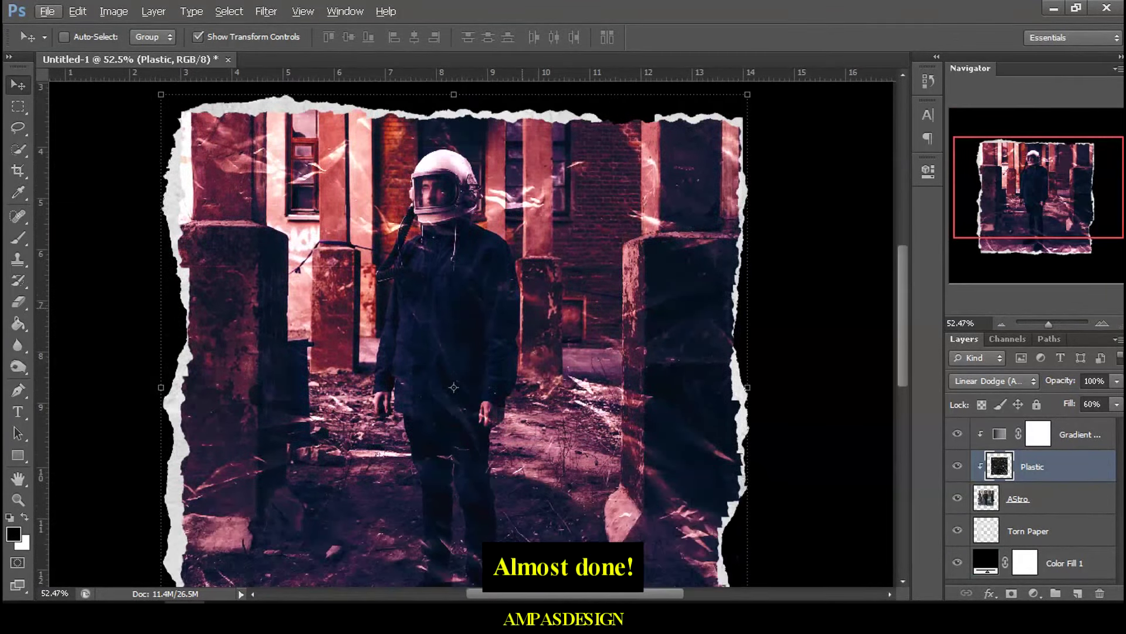
scroll(454, 334, down, 2)
scroll(454, 334, down, 2)
scroll(453, 334, down, 2)
scroll(453, 335, down, 1)
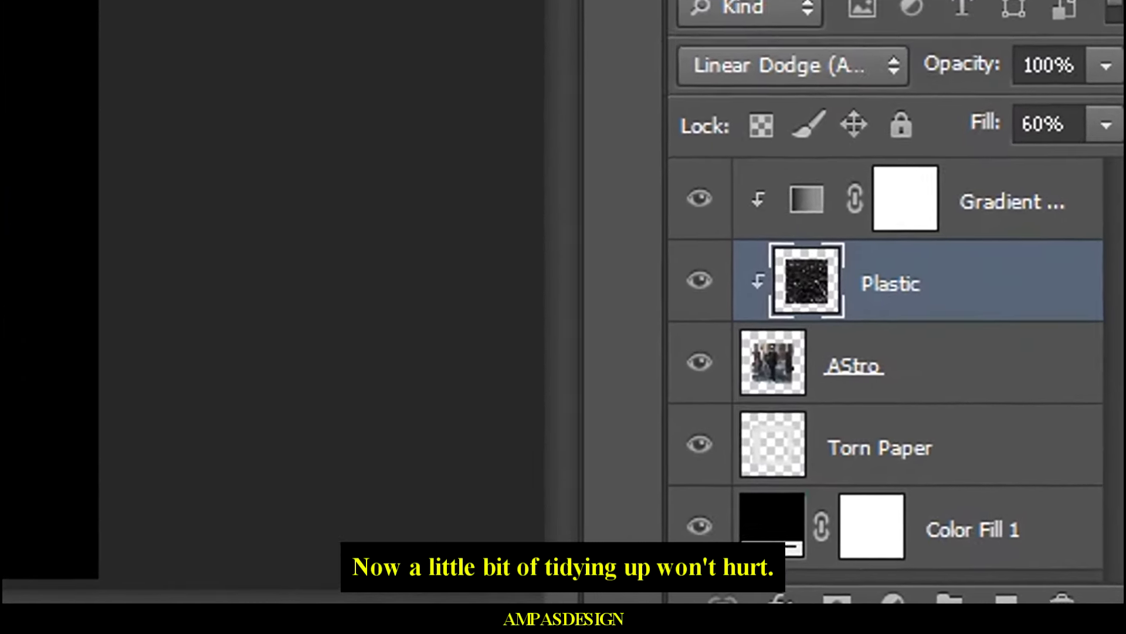
Step: Put the gradient fill layer into a new group named MIDDLE PICS
key(alt+bracketright)
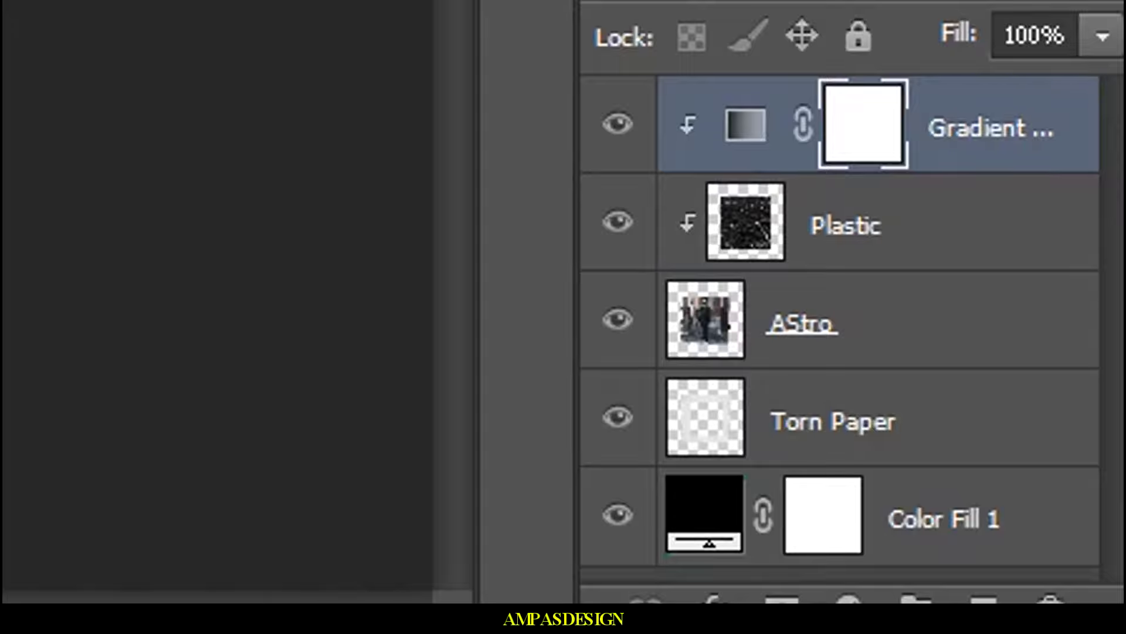
key(ctrl+g)
double_click(812, 108)
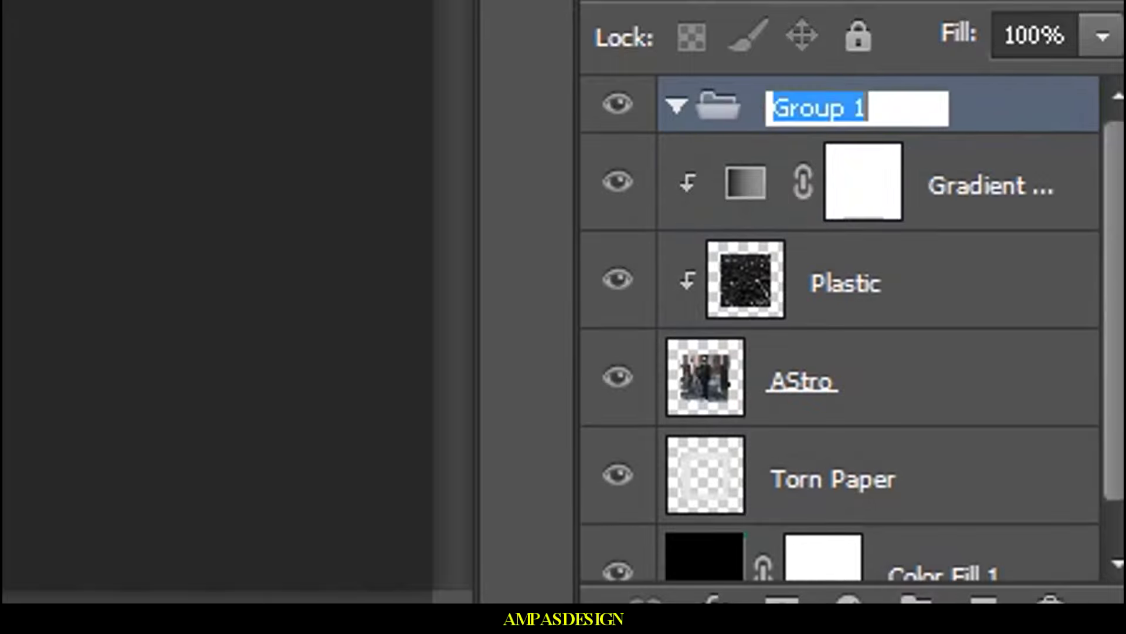
text(MI)
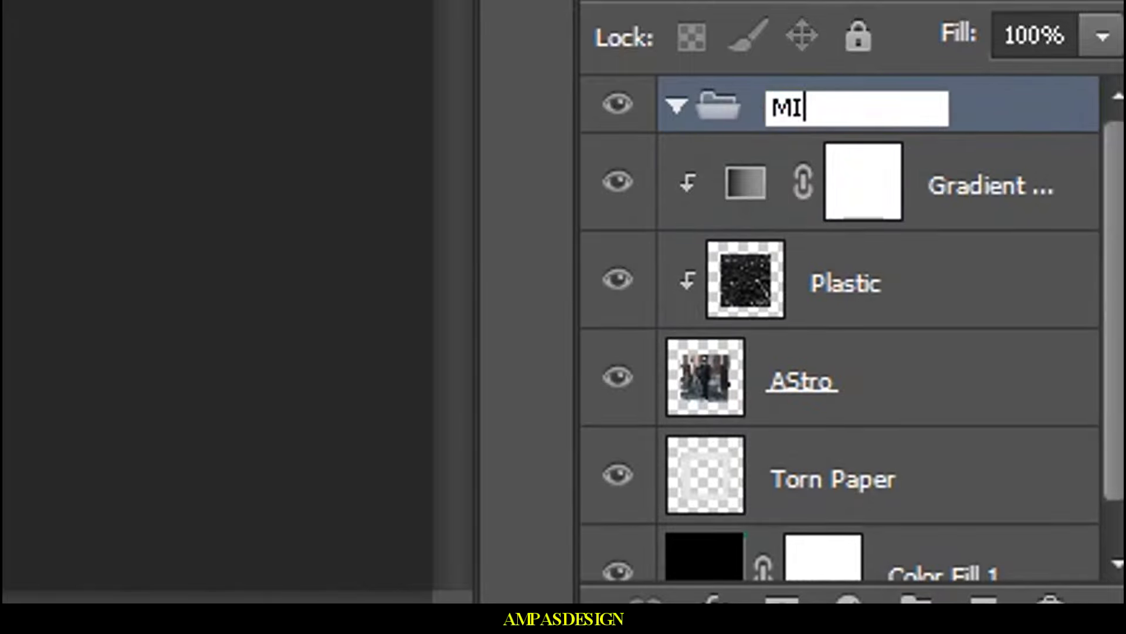
text(DDLE)
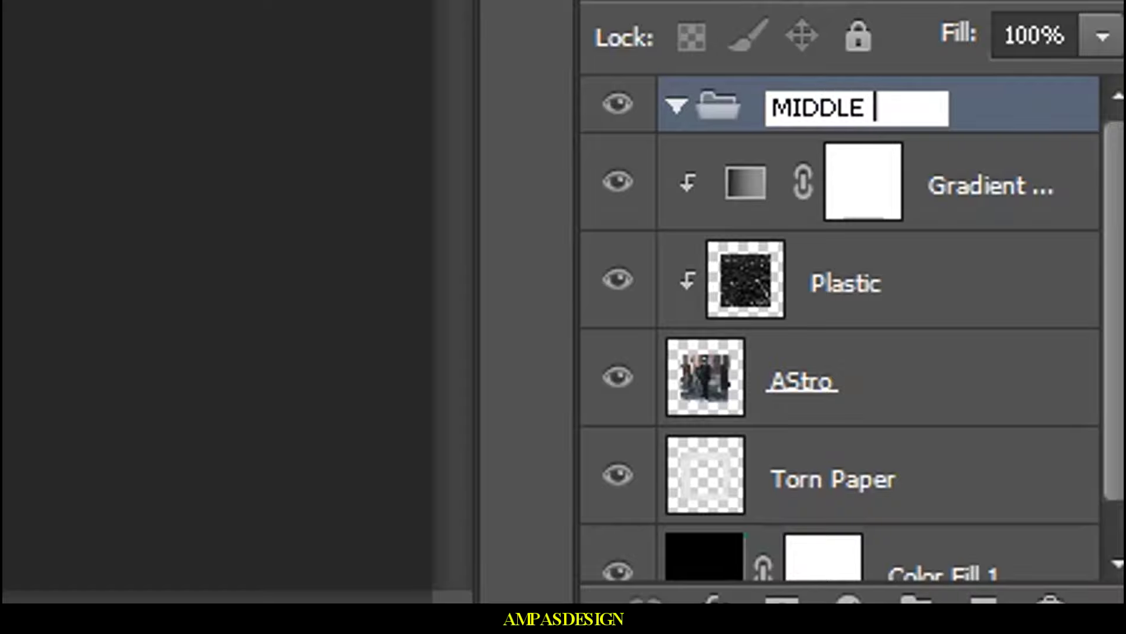
text( P)
text(ICS)
key(Return)
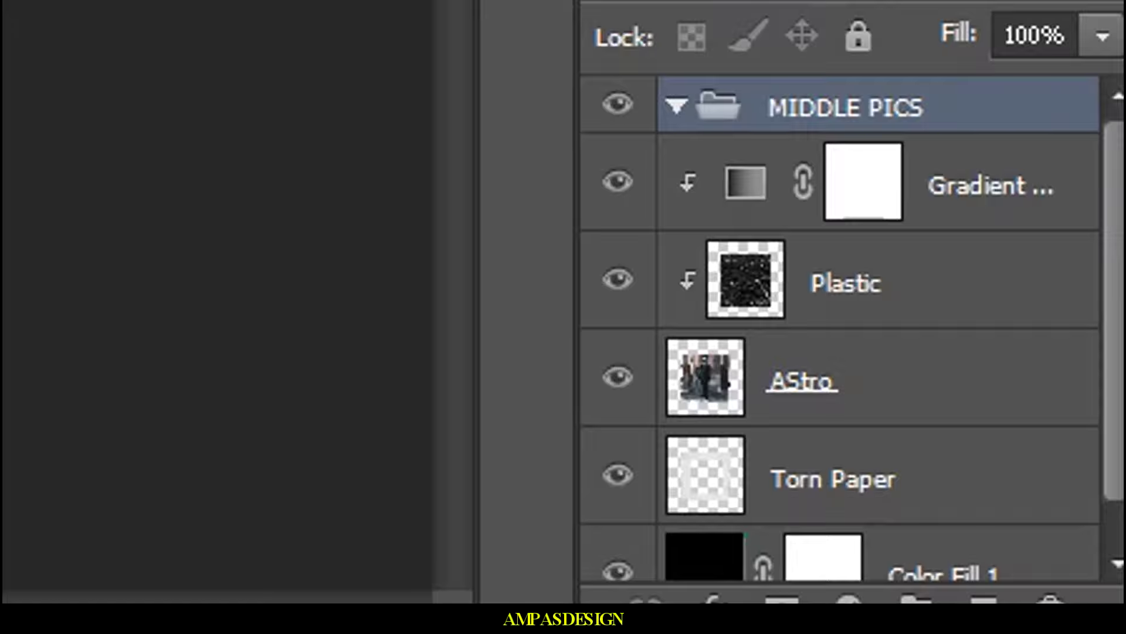
Step: Move the Plastic, AStro and Torn Paper layers into the MIDDLE PICS group
key(alt+bracketleft)
key(shift+alt+bracketleft)
key(shift+alt+bracketleft)
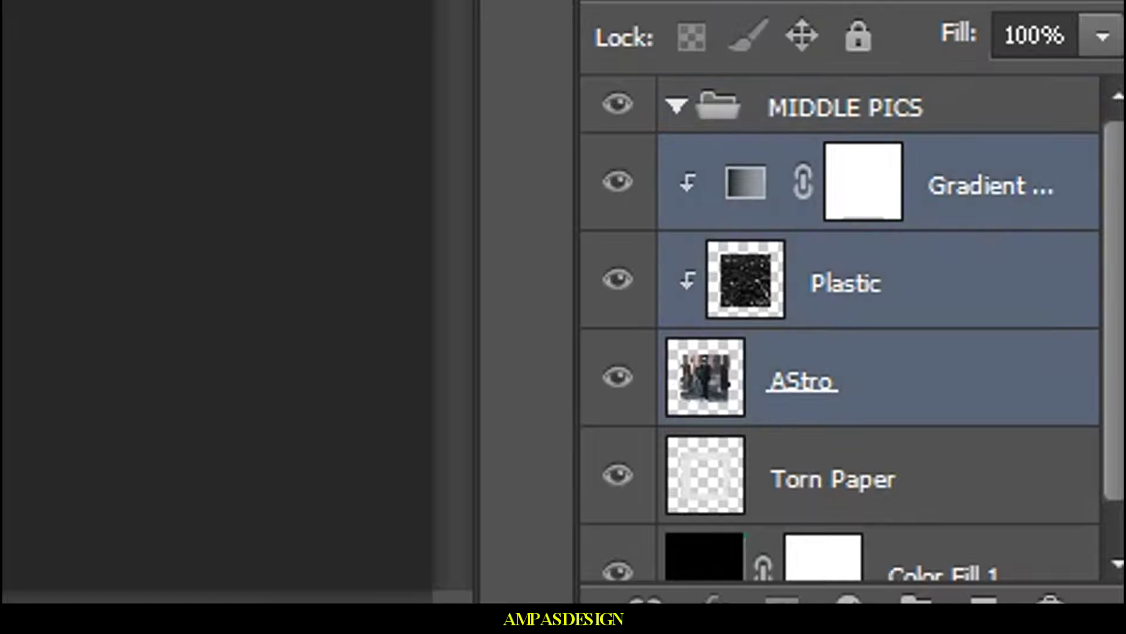
key(shift+alt+bracketleft)
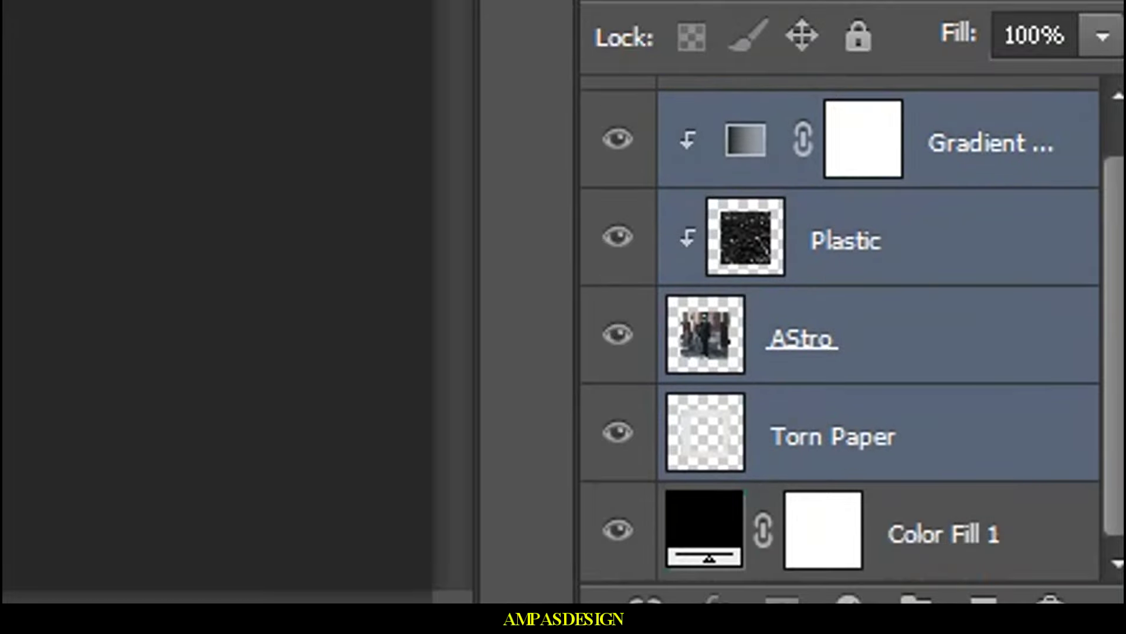
scroll(852, 335, up, 1)
key(ctrl+bracketright)
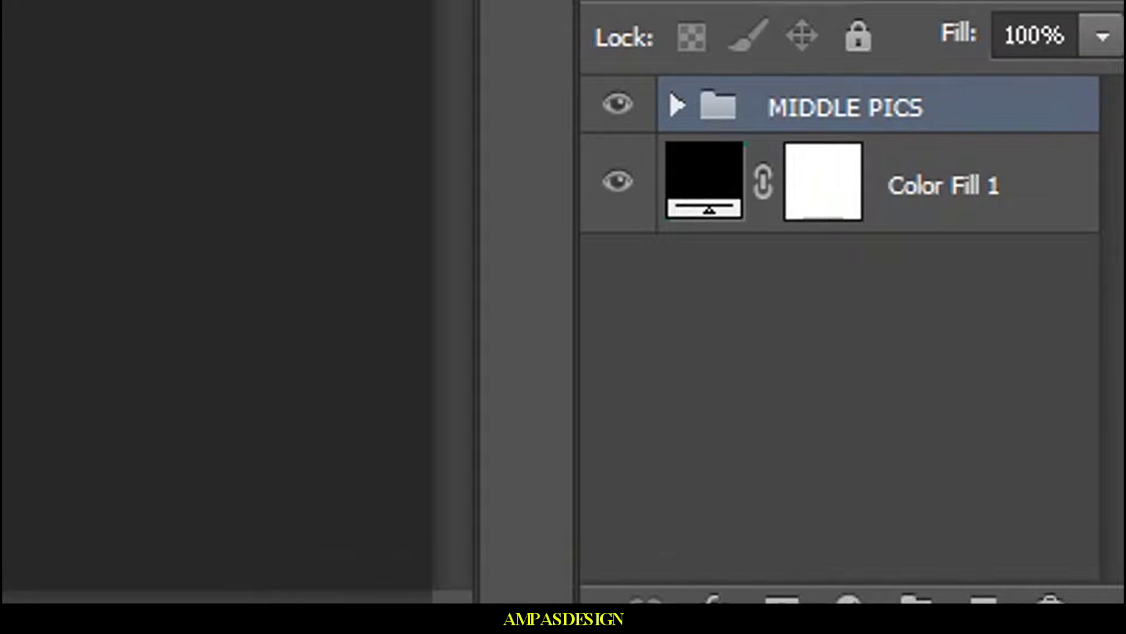
key(alt+bracketleft)
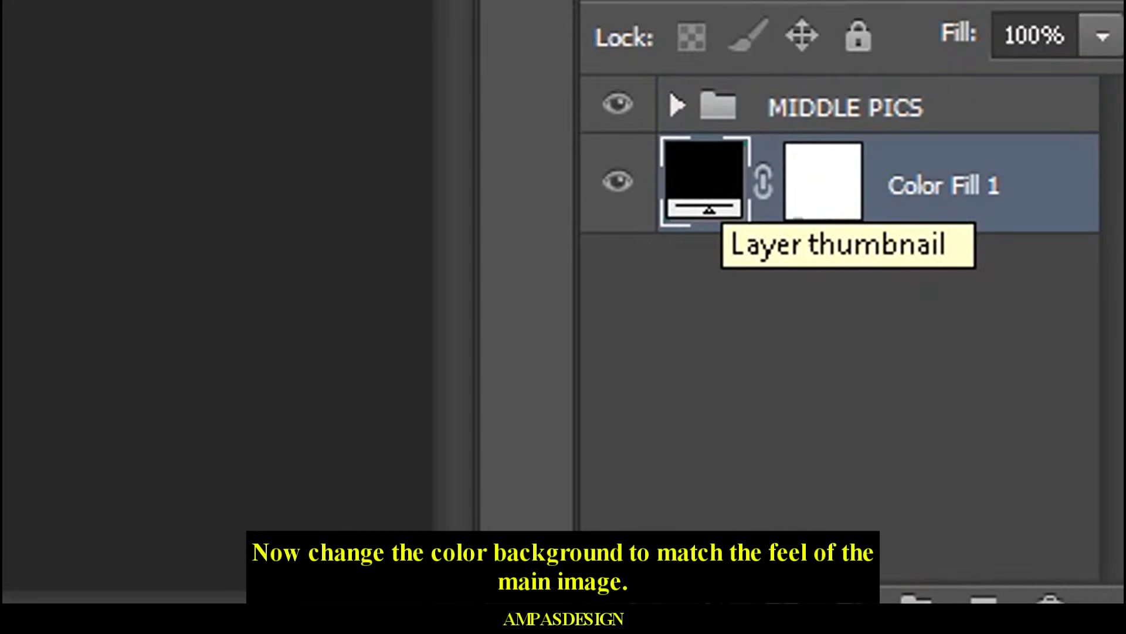
Step: Recolour the Color Fill 1 background from black to dark purple #371e3f
double_click(704, 176)
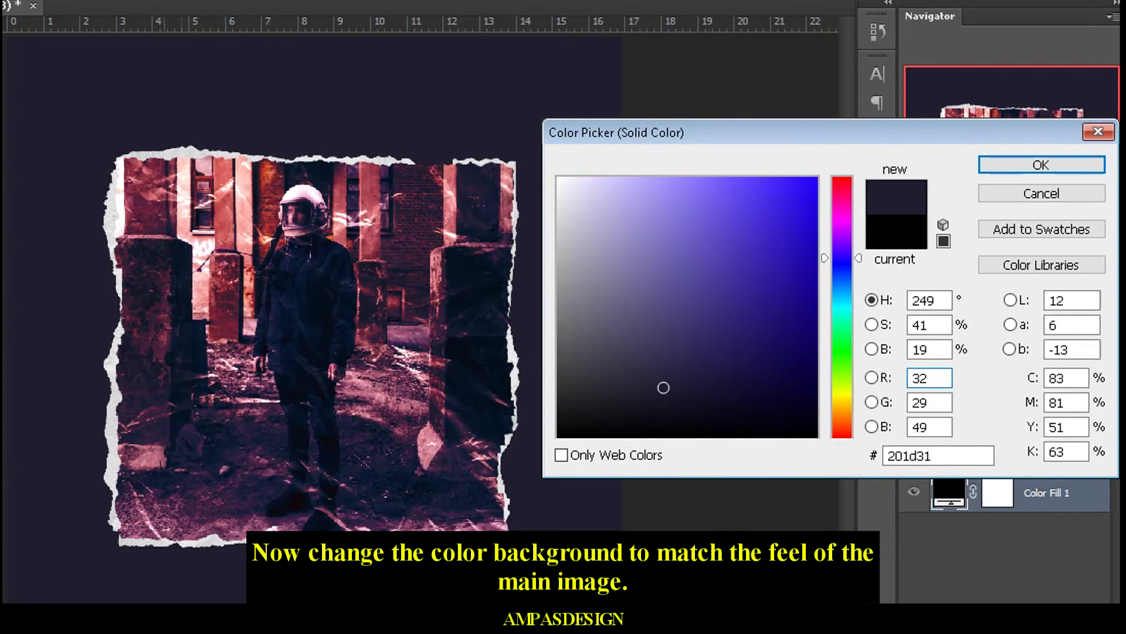
click(677, 367)
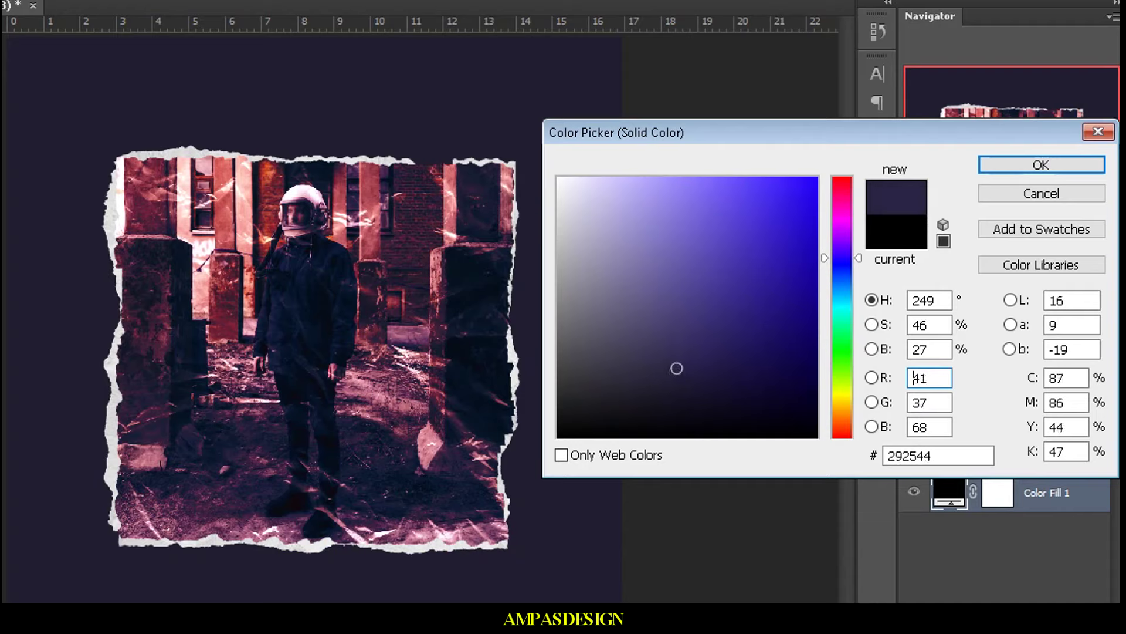
key(shift+Up)
key(shift+Up)
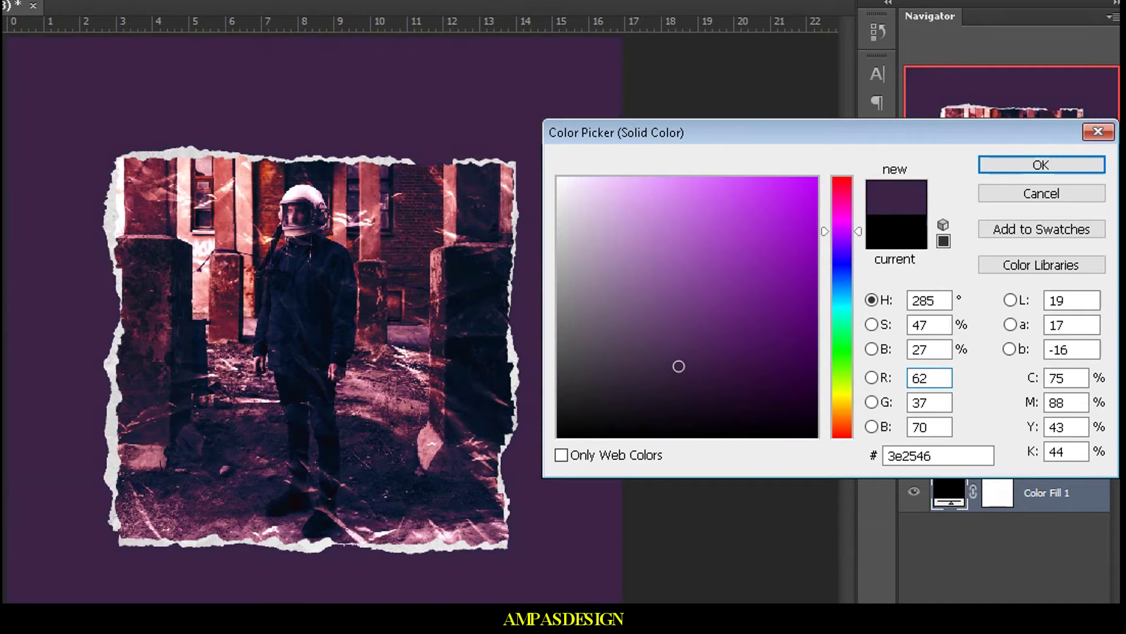
mouse_move(679, 366)
mouse_down()
mouse_move(681, 382)
mouse_move(693, 373)
mouse_up()
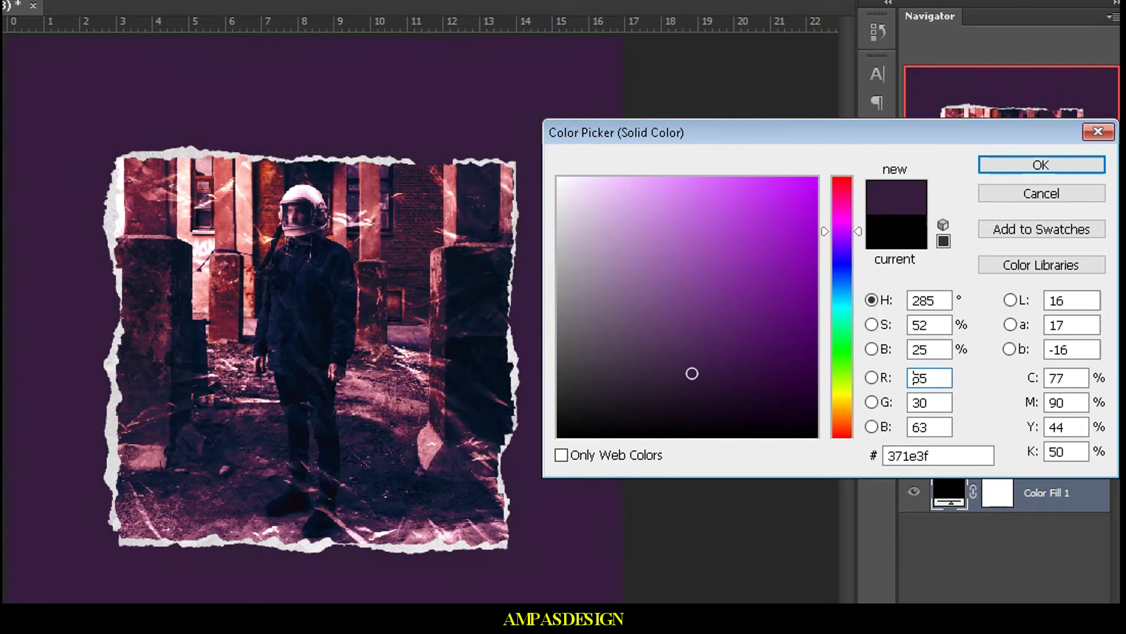
click(1041, 164)
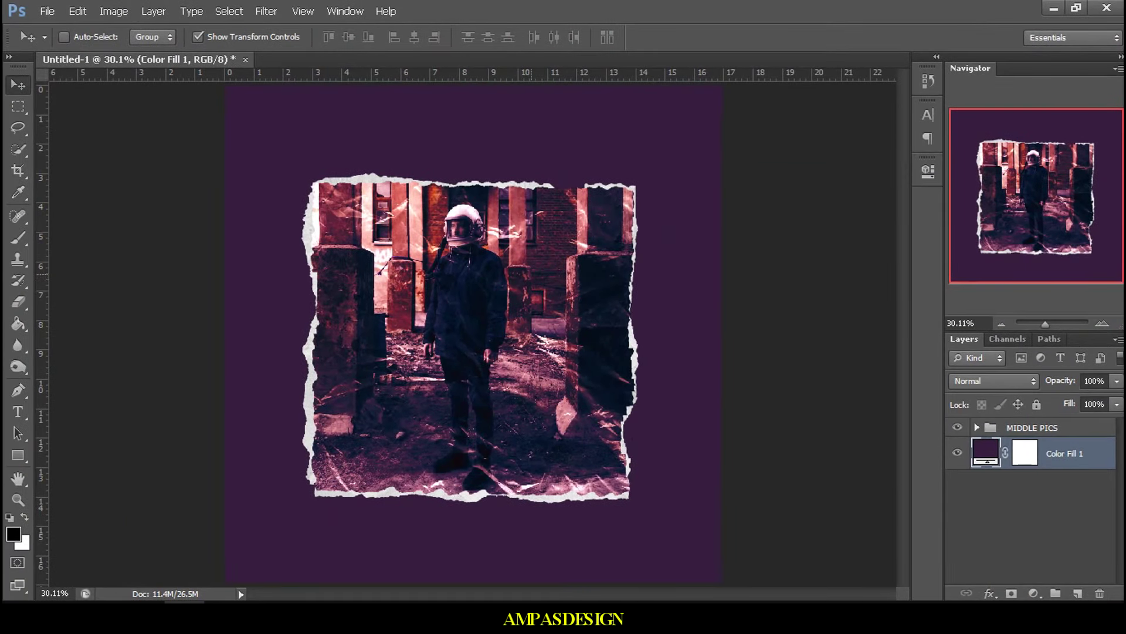
Step: Fit the canvas, select MIDDLE PICS, and set the Type tool to AXIS font at 72 pt
key(ctrl+0)
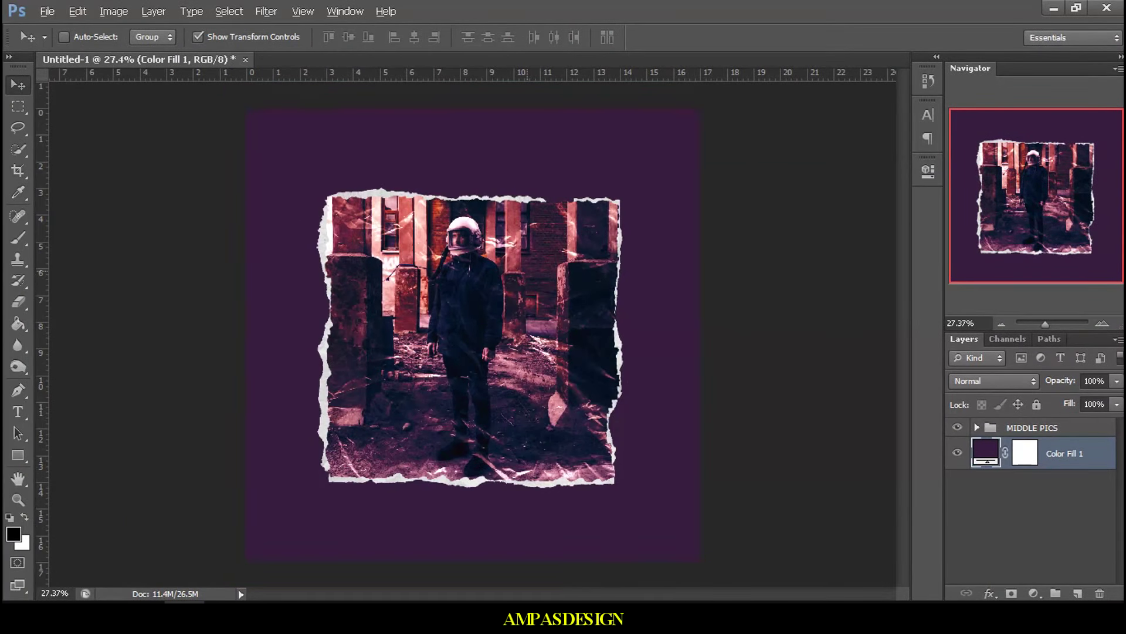
key(ctrl+0)
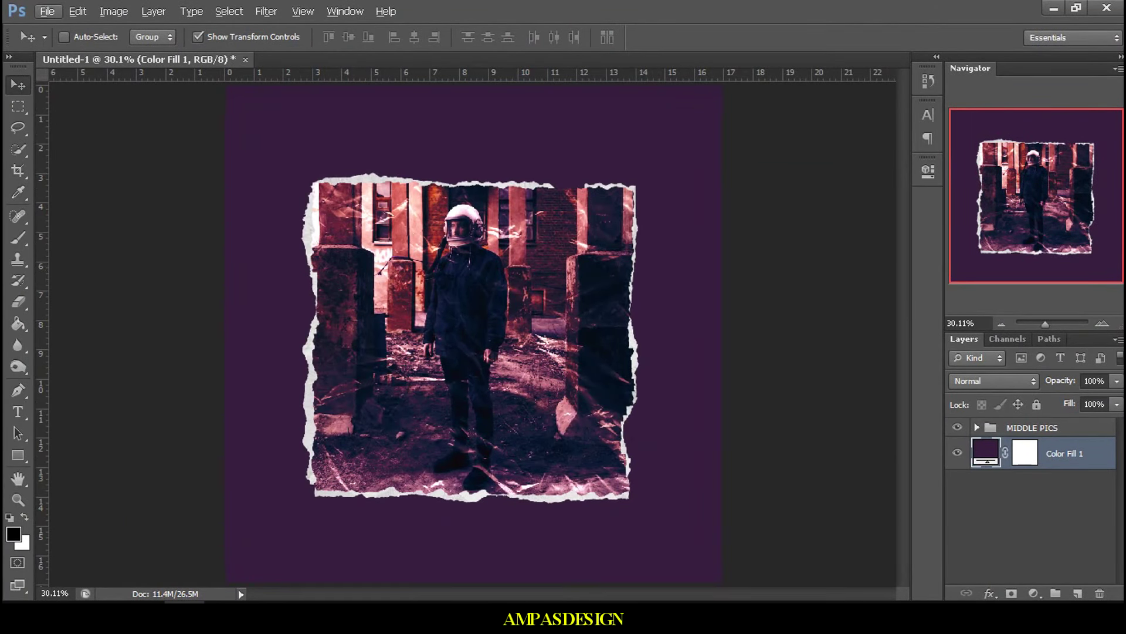
key(alt+bracketright)
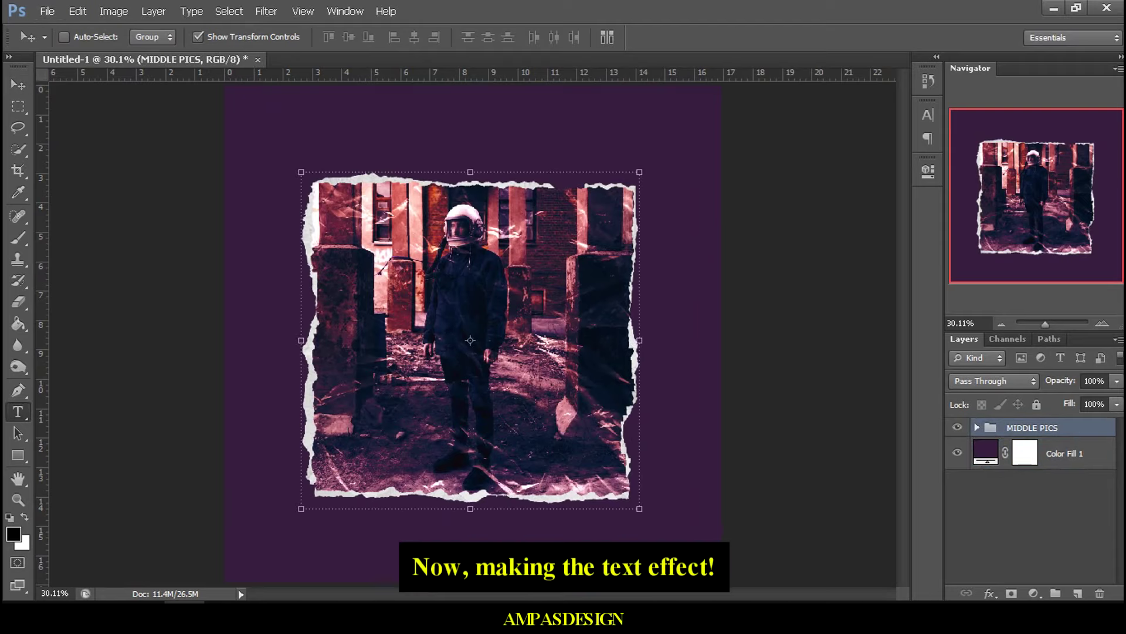
click(17, 412)
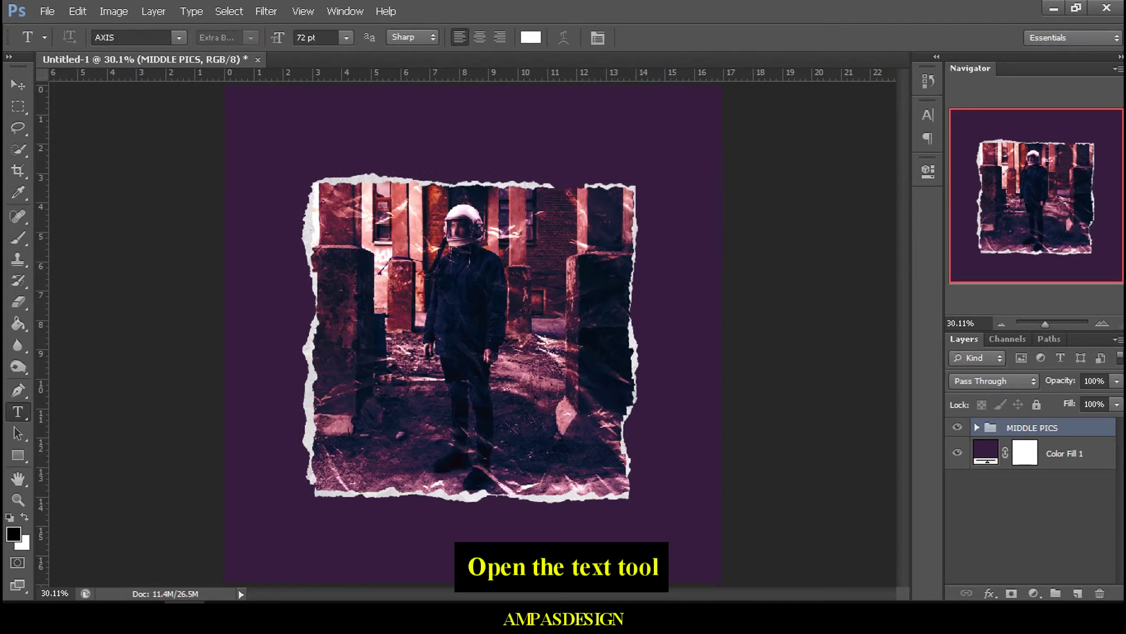
click(117, 37)
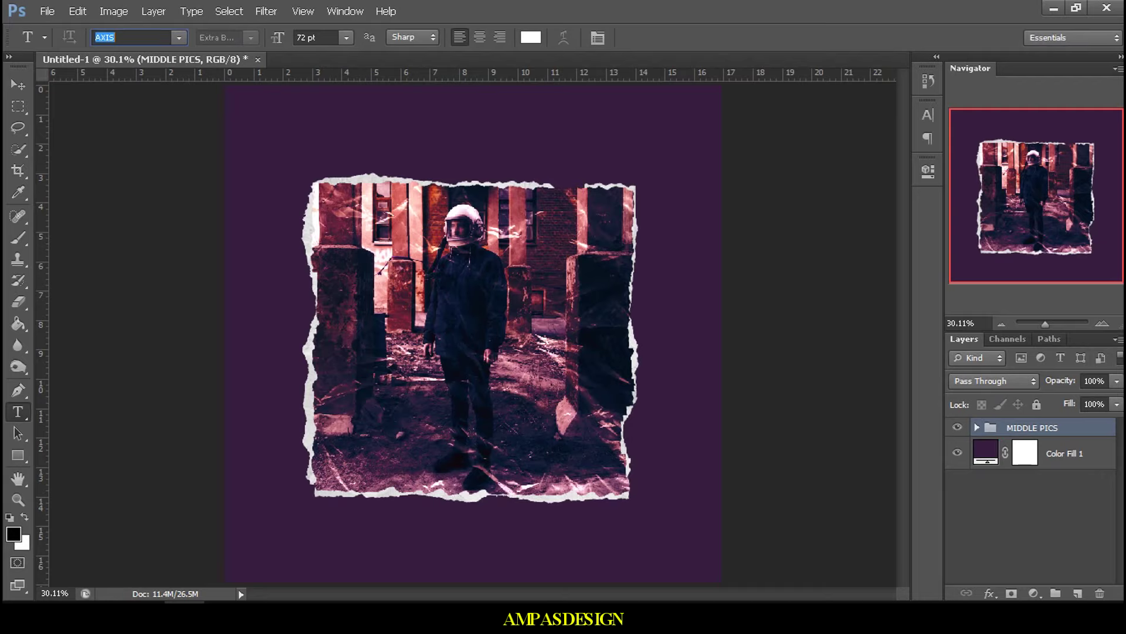
key(alt+Down)
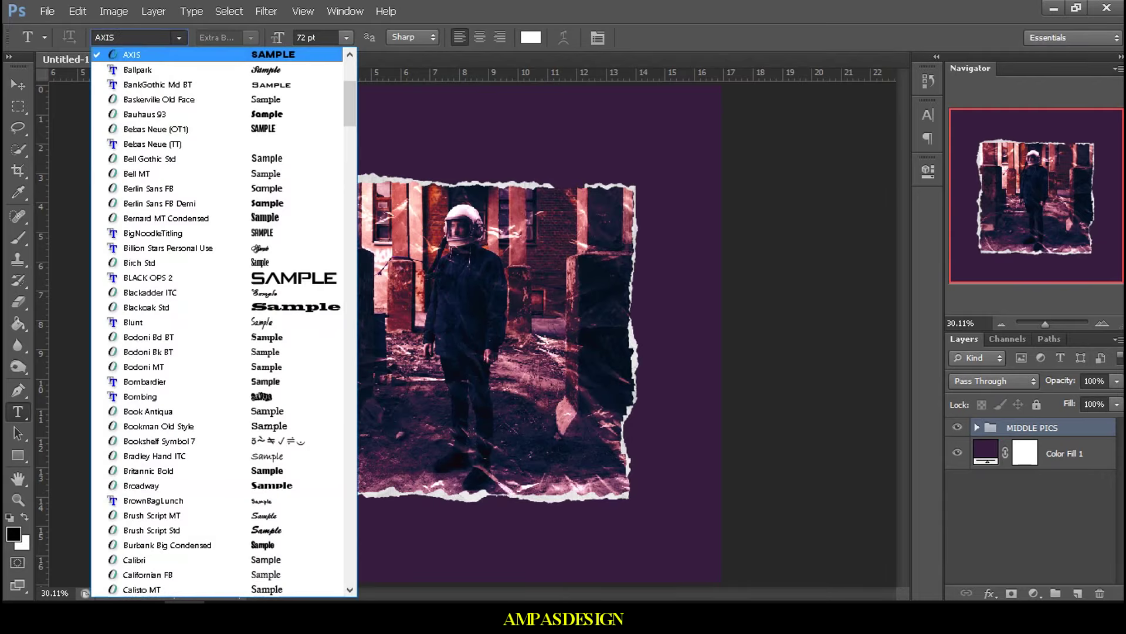
key(Escape)
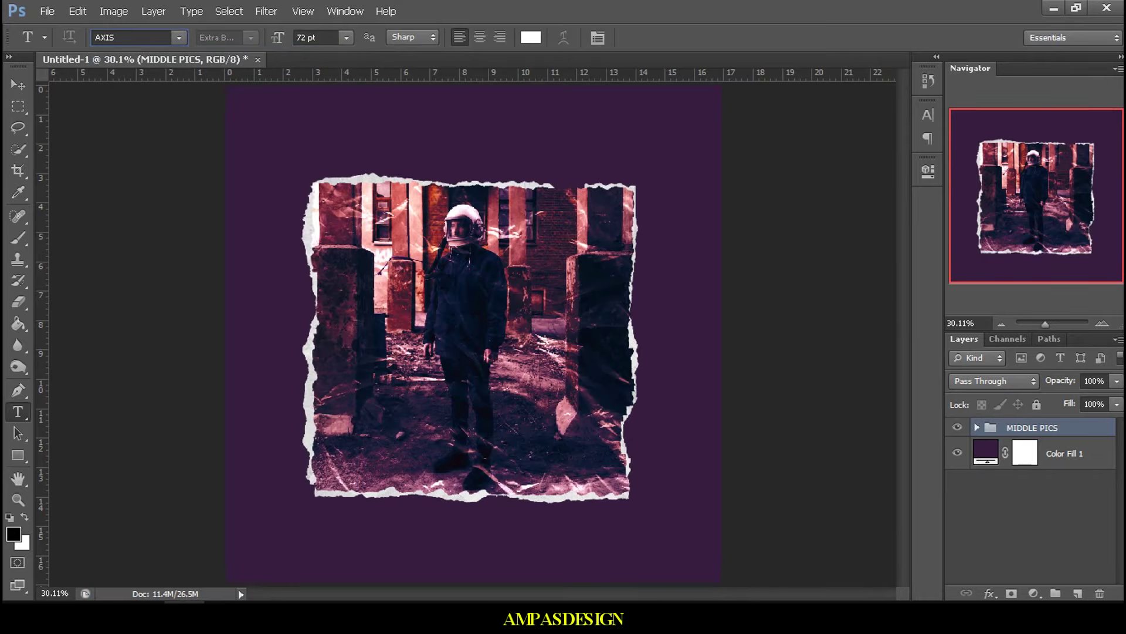
Step: Type the white title 'ASTRO.' and move it down across the photo's bottom edge
click(331, 138)
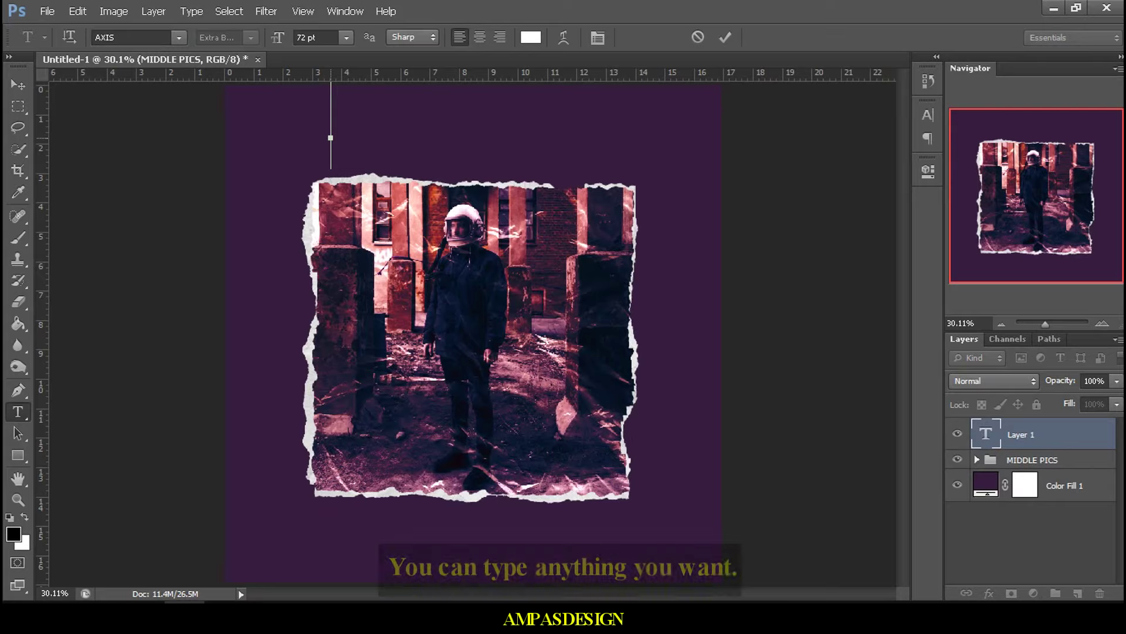
text(ASTRO)
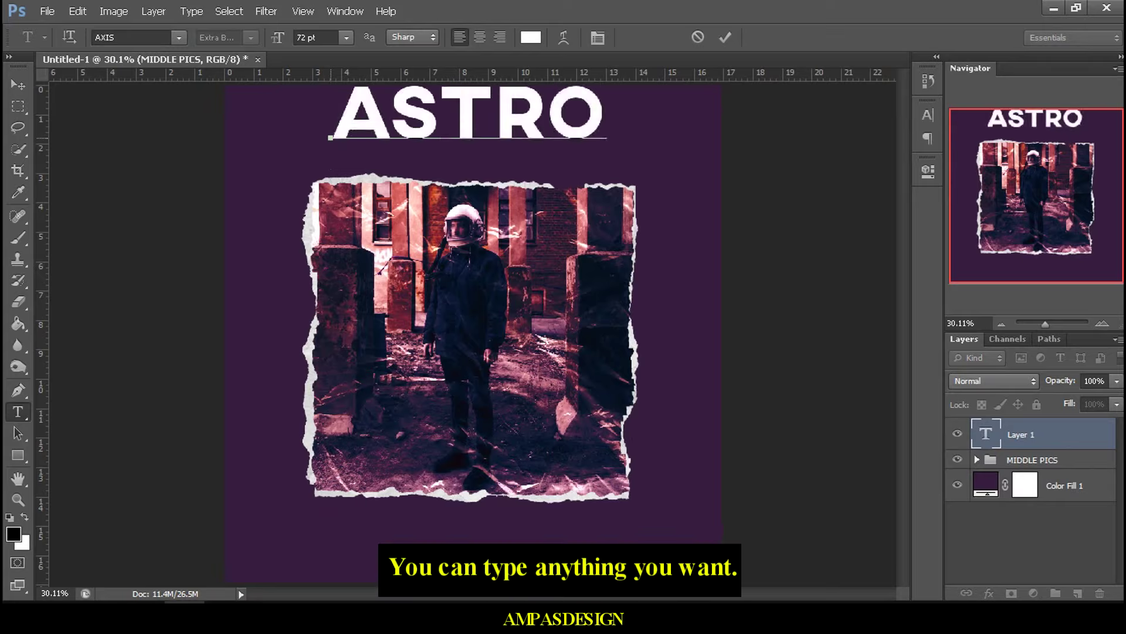
text(.)
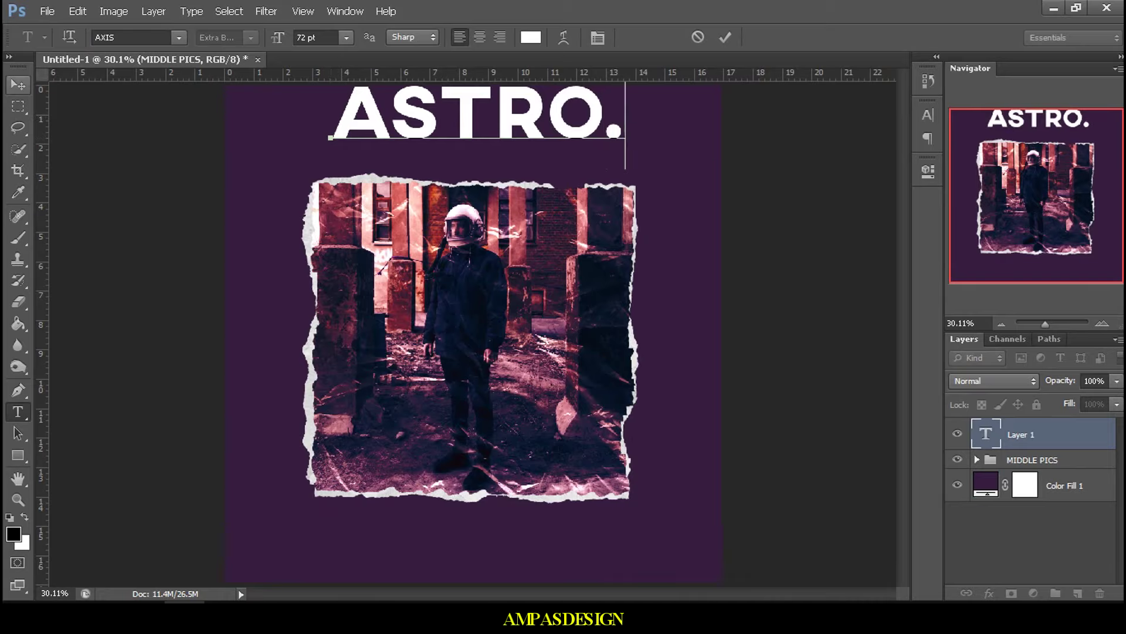
click(18, 84)
drag(575, 103, 578, 459)
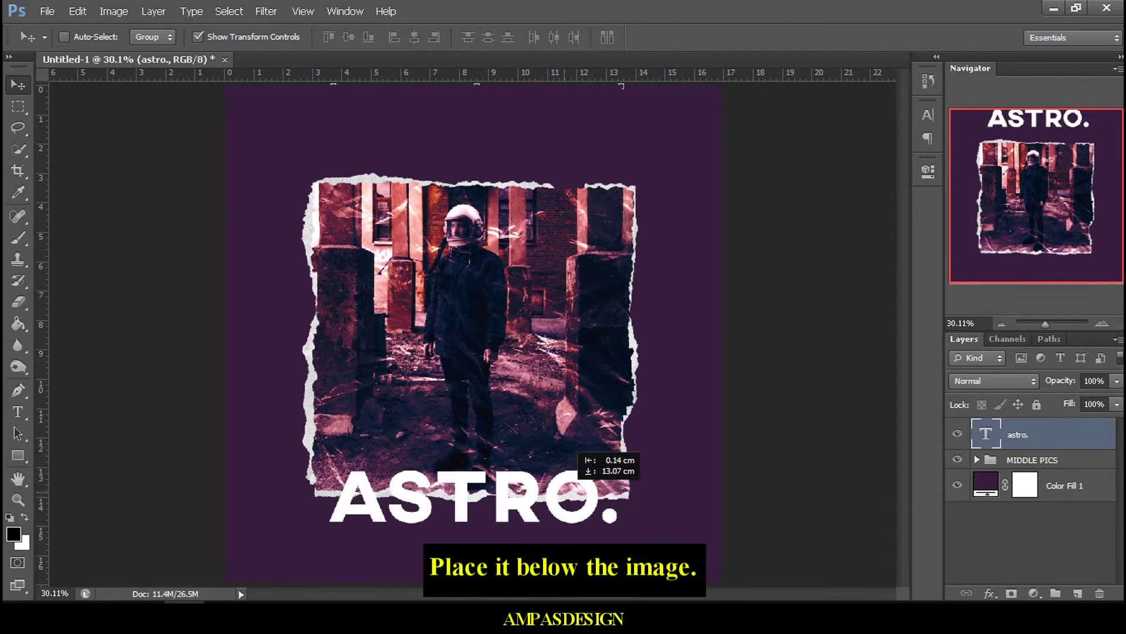
drag(577, 459, 578, 459)
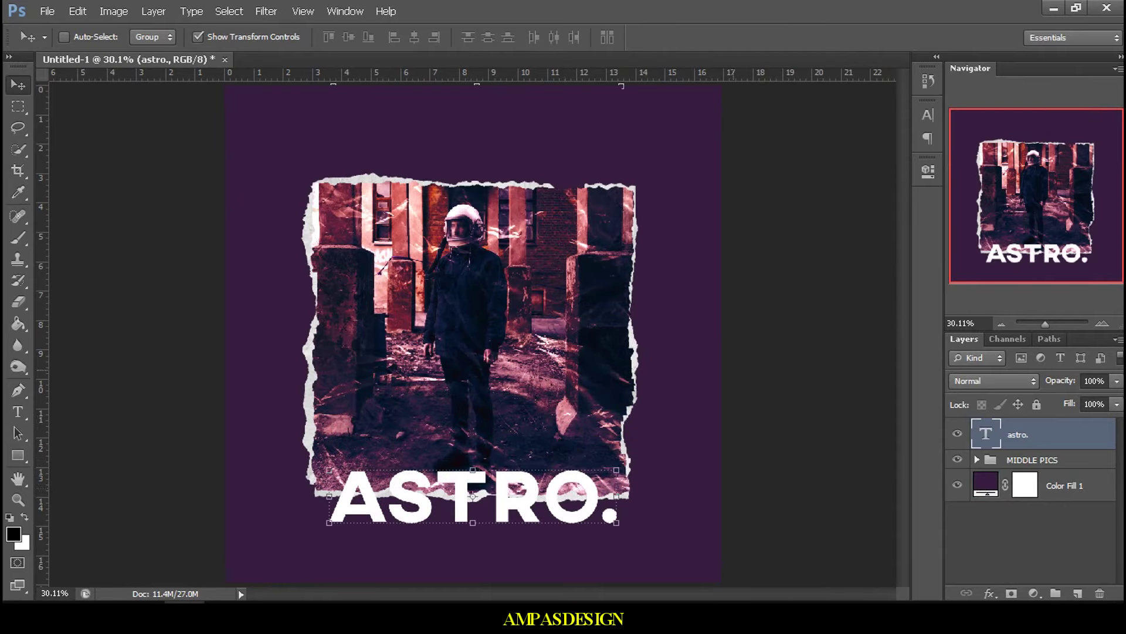
scroll(473, 334, down, 2)
scroll(473, 335, up, 1)
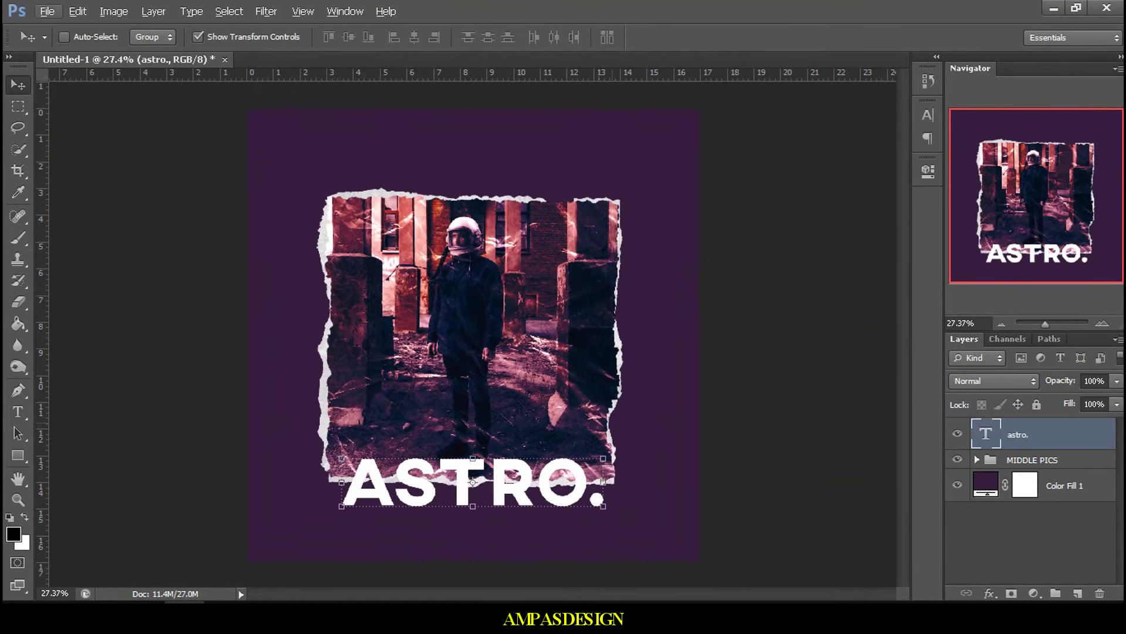
scroll(473, 334, down, 1)
drag(562, 439, 562, 439)
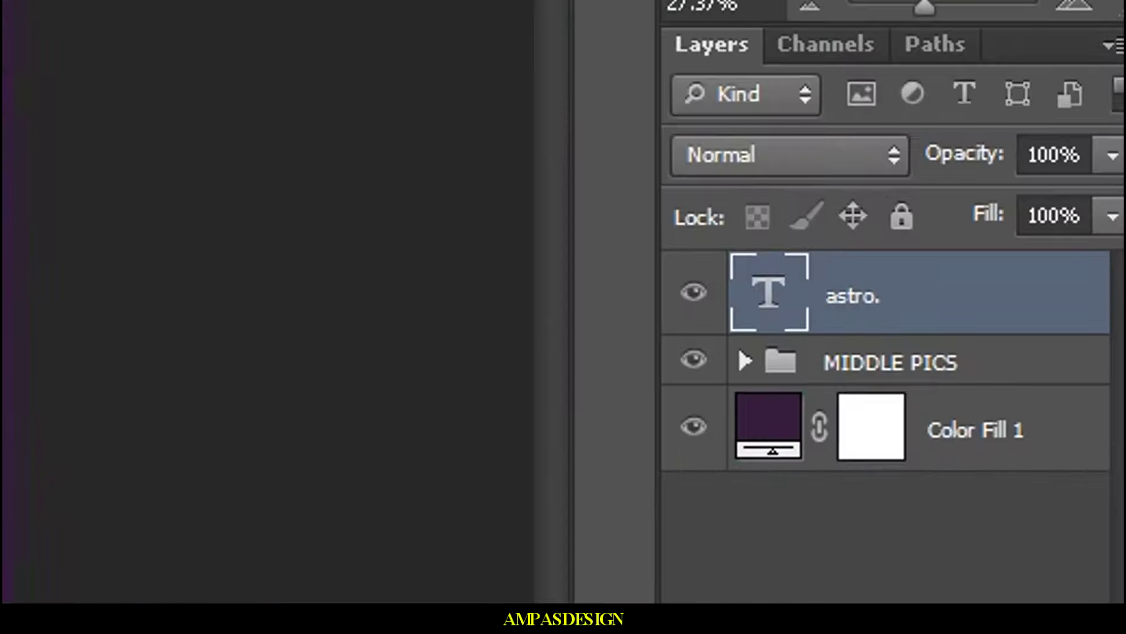
Step: Give the ASTRO. text a size-8 yellow (#ffde00) Stroke layer style
right_click(1015, 435)
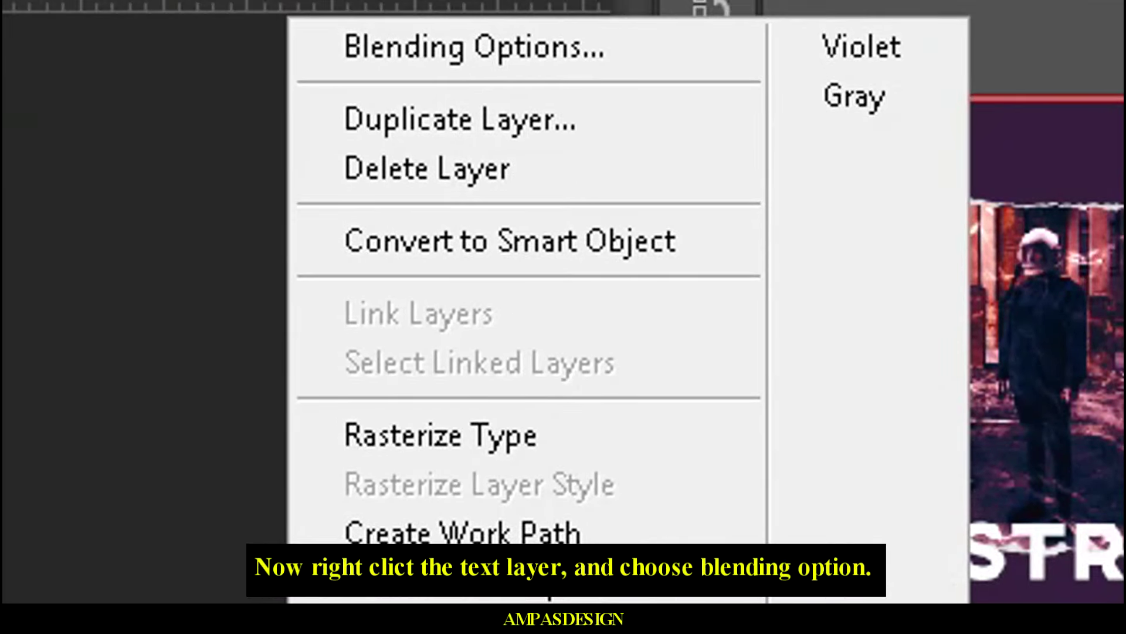
click(474, 47)
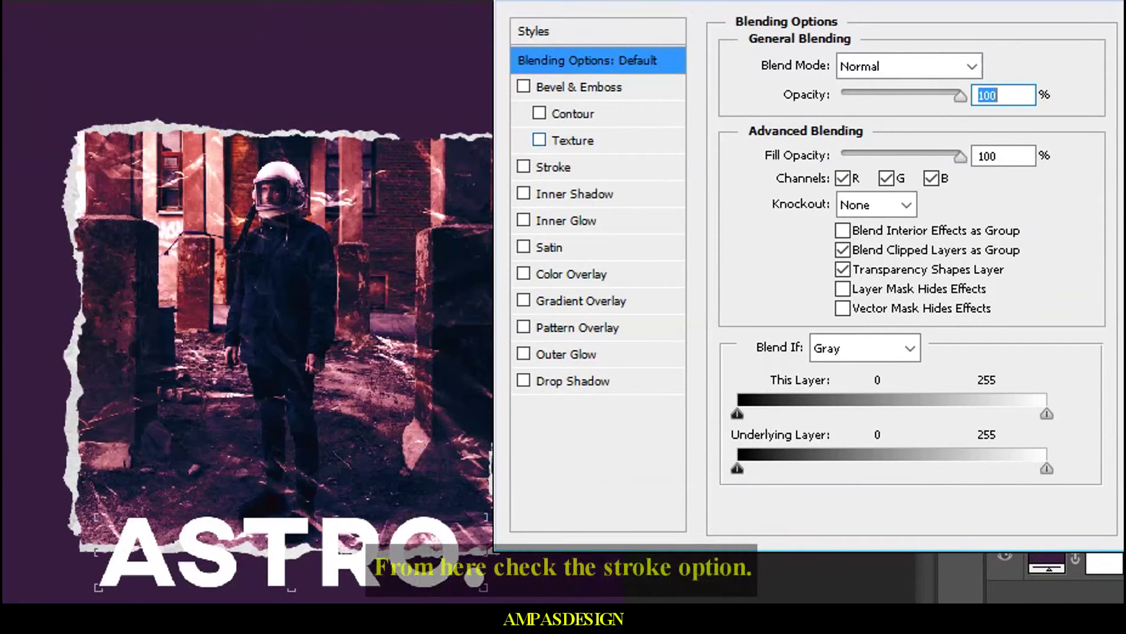
click(523, 167)
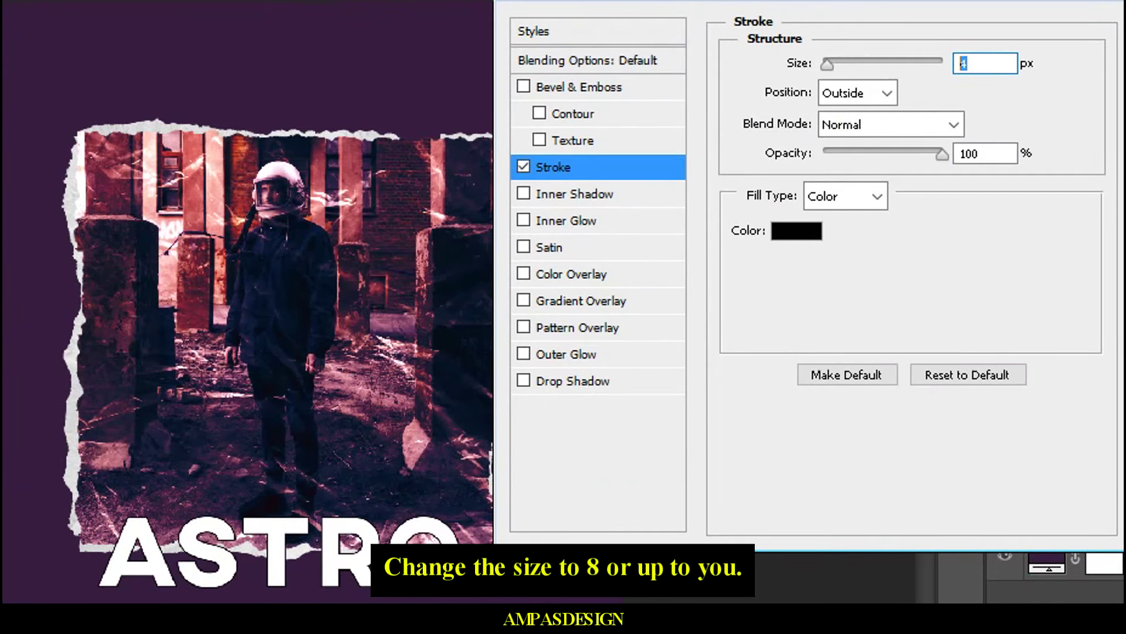
text(8)
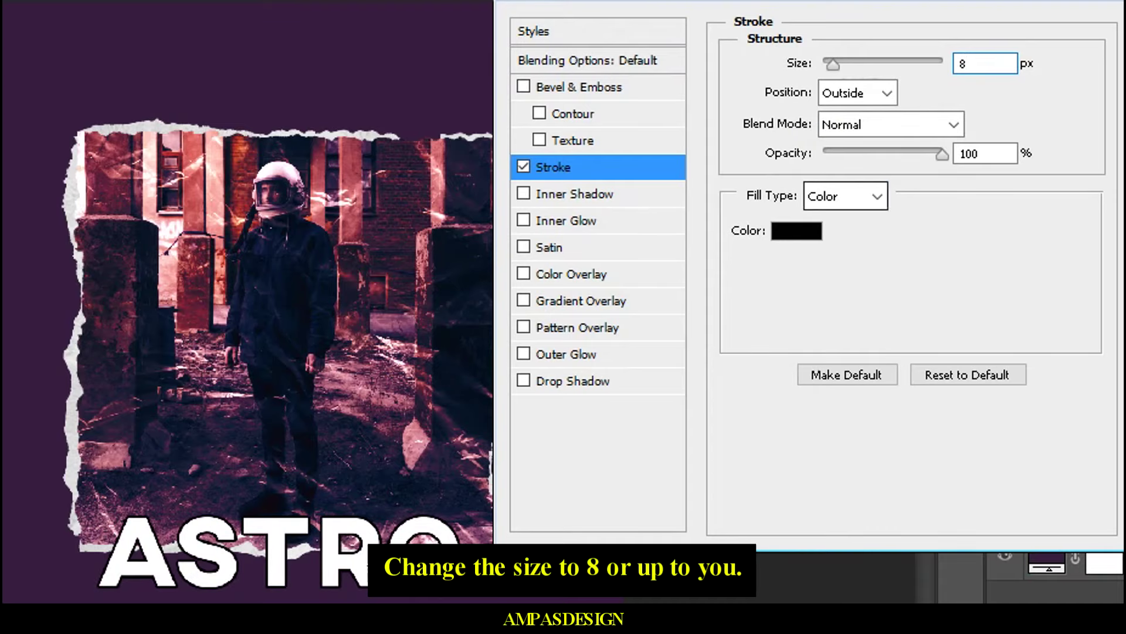
click(796, 231)
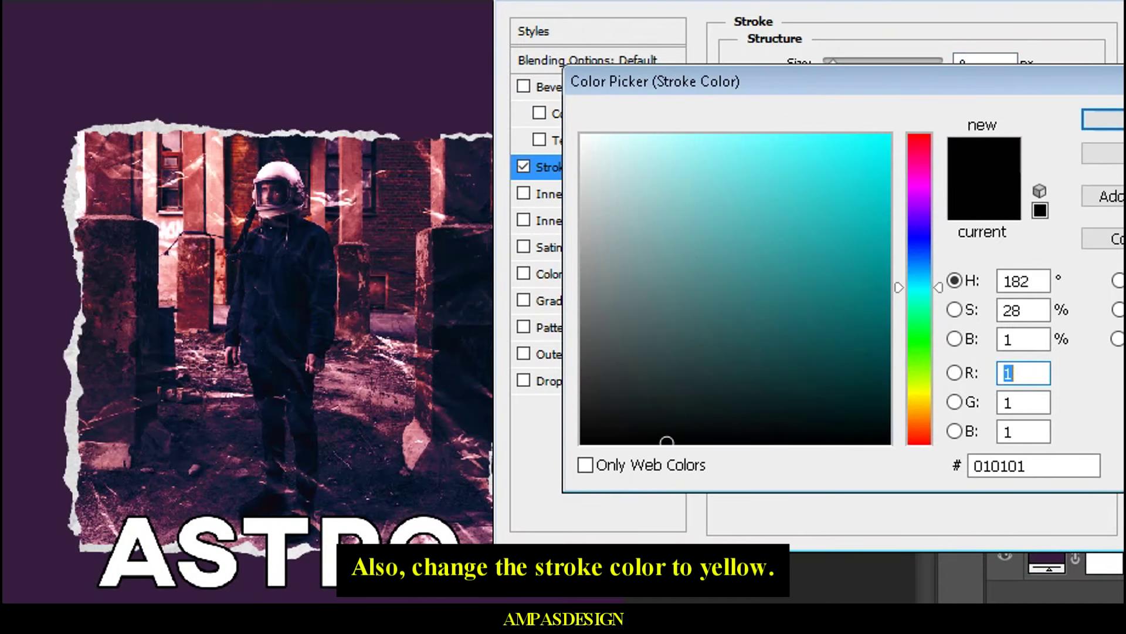
click(920, 234)
mouse_move(667, 441)
mouse_down()
mouse_move(875, 176)
mouse_move(888, 136)
mouse_up()
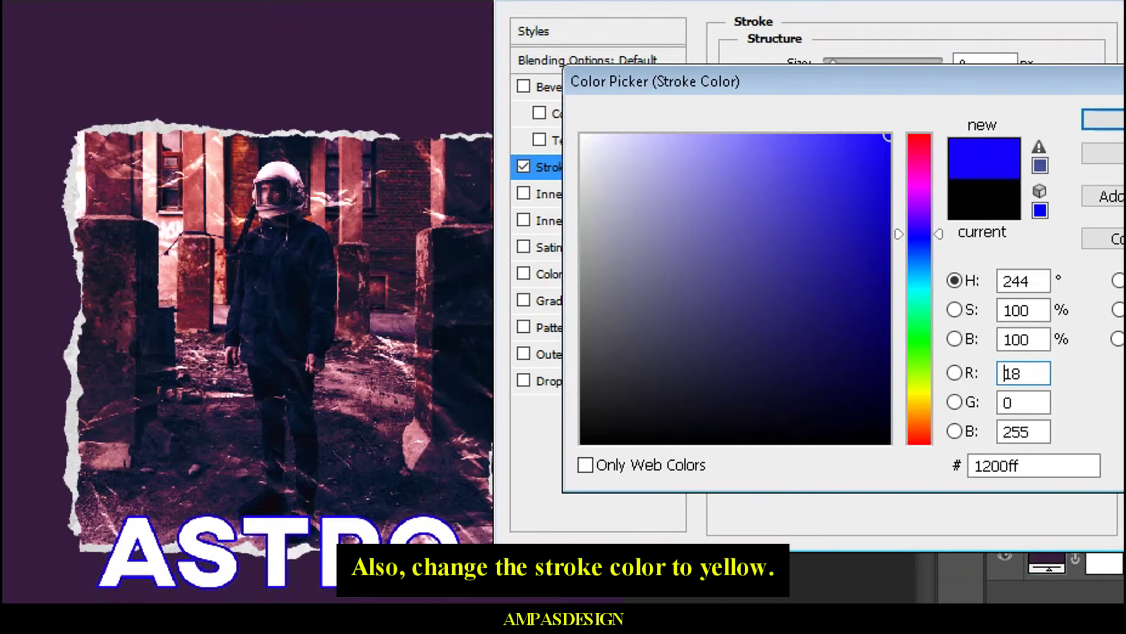
drag(919, 391, 919, 400)
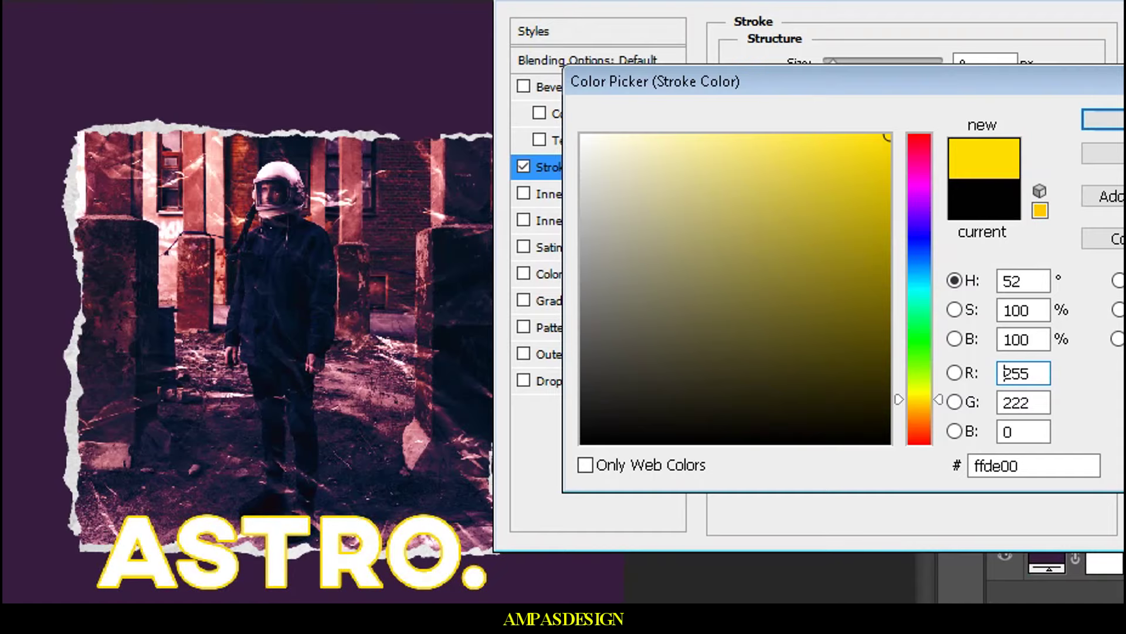
click(1104, 120)
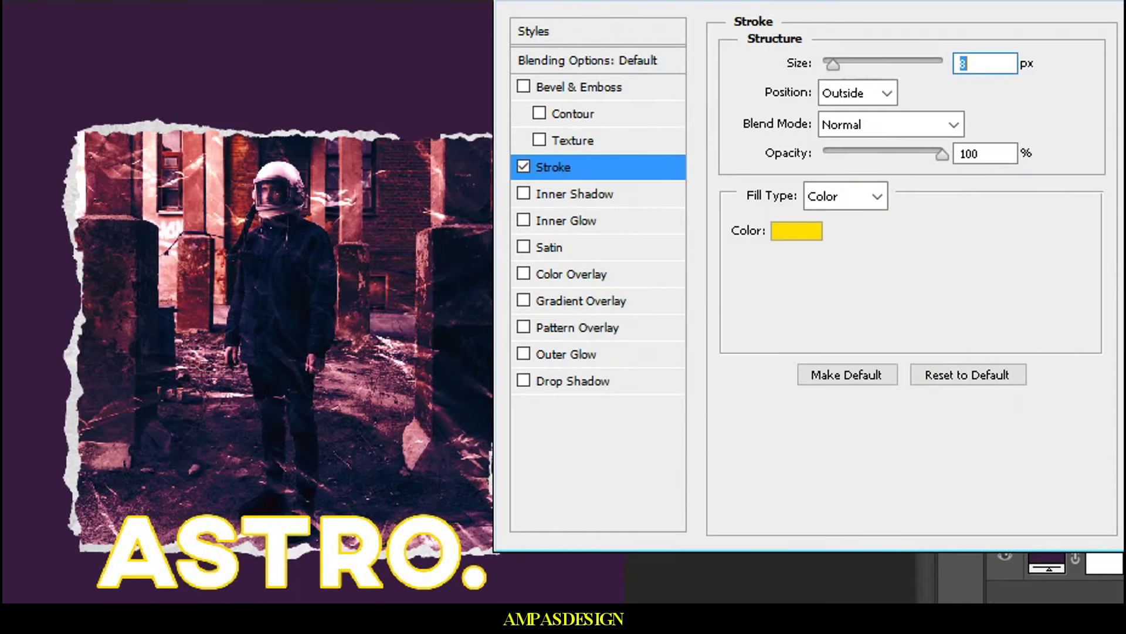
key(Return)
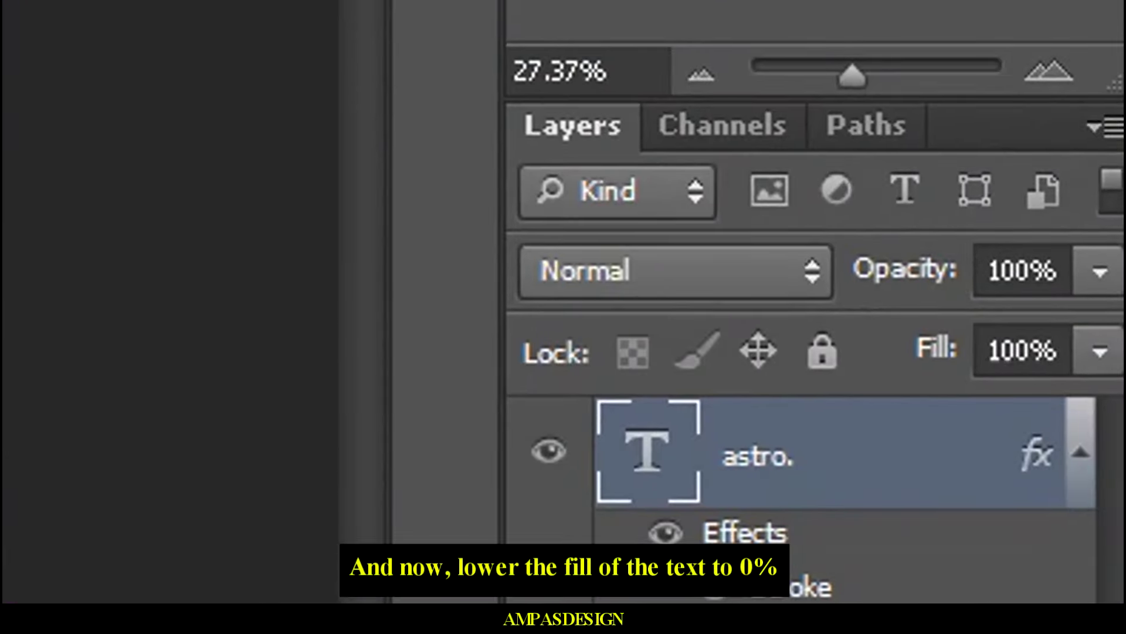
Step: Set the ASTRO. layer's fill to 0% and rasterize its layer style
click(1099, 351)
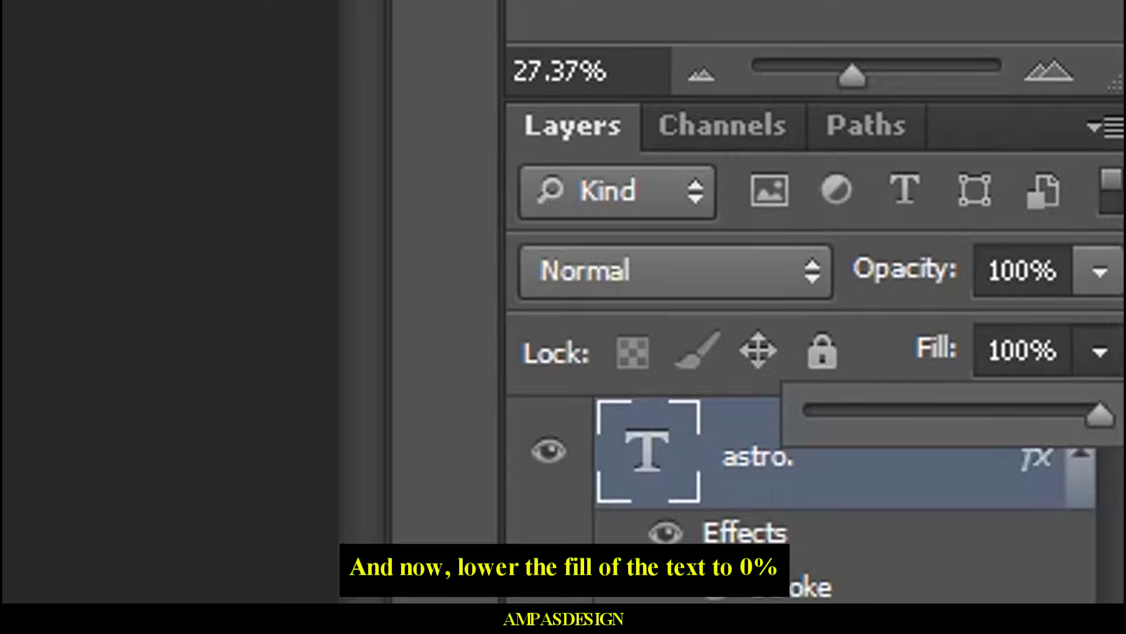
drag(1099, 414, 809, 414)
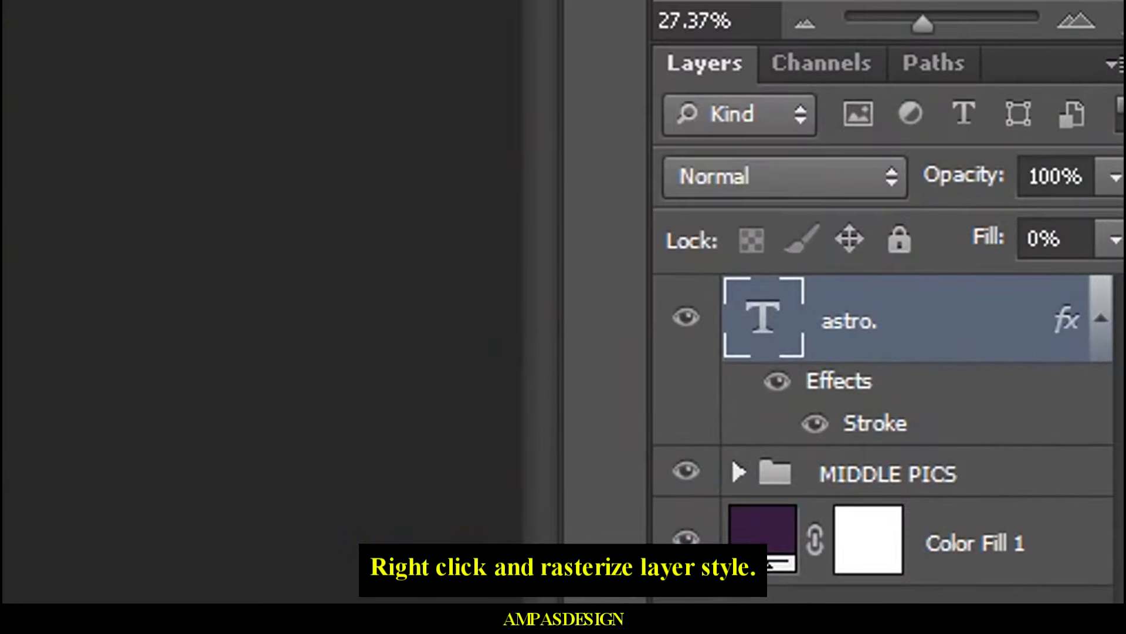
right_click(997, 404)
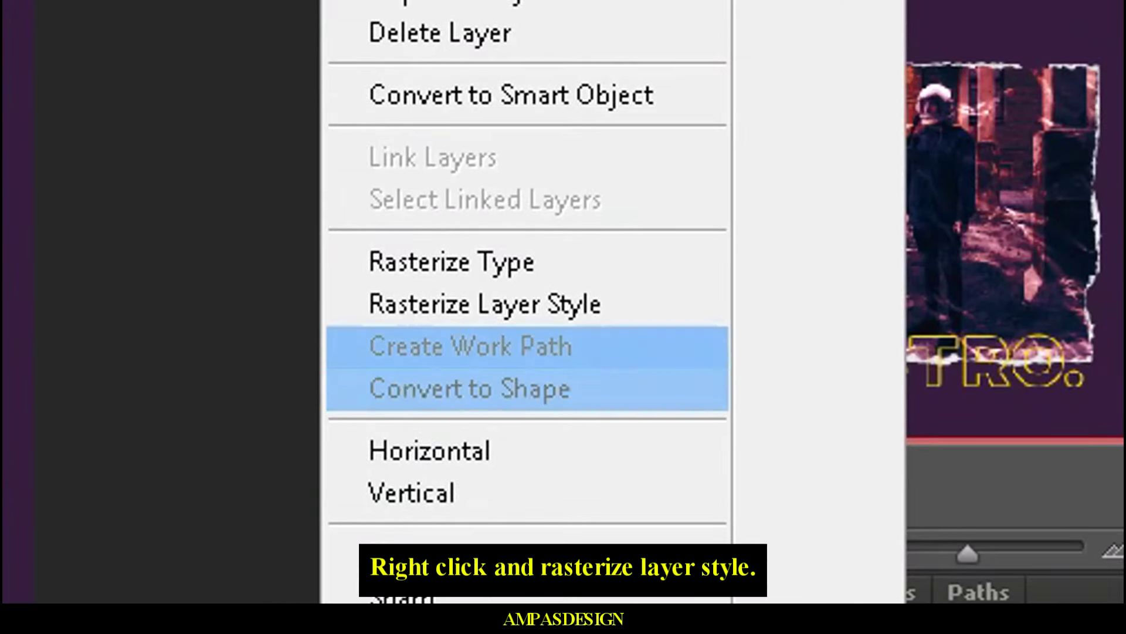
click(486, 304)
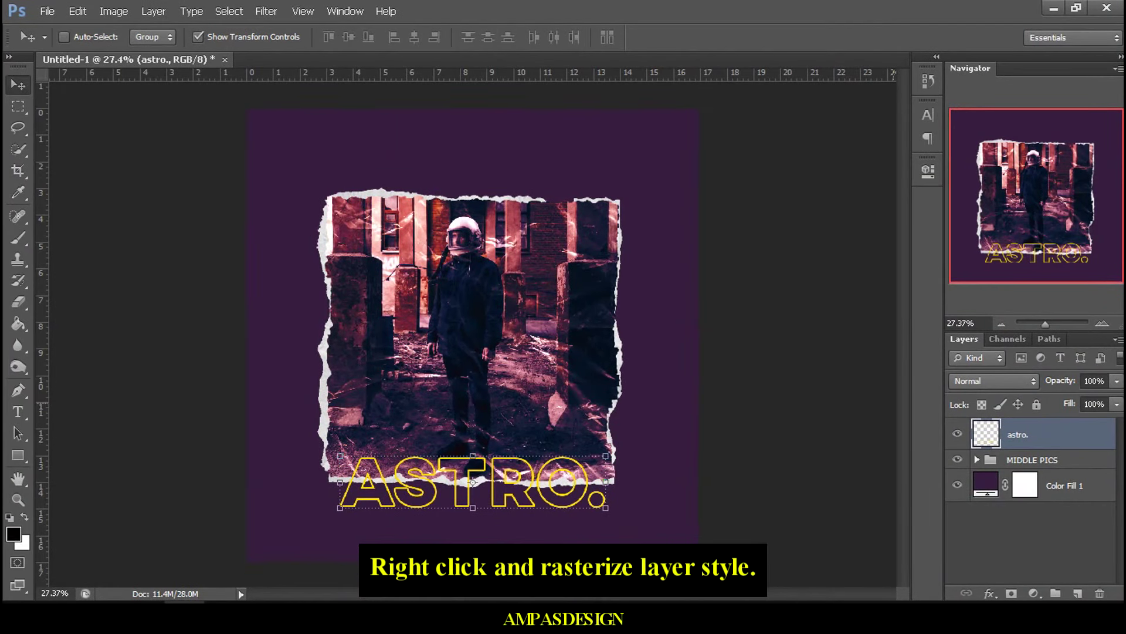
Step: Duplicate the astro. layer and move the copy slightly lower
right_click(1033, 434)
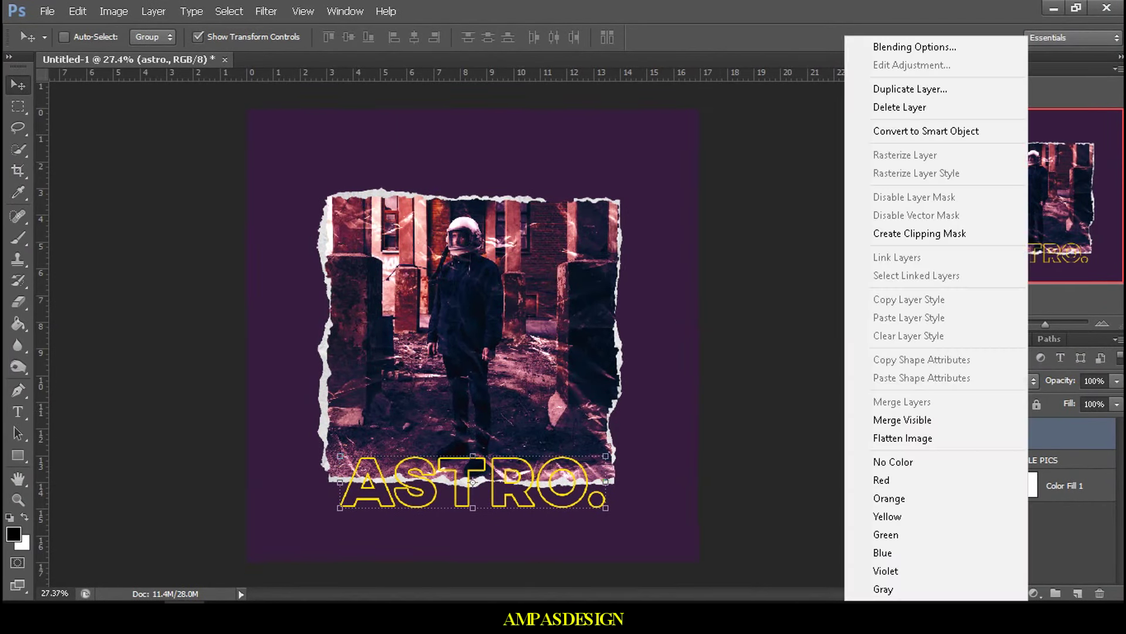
click(910, 89)
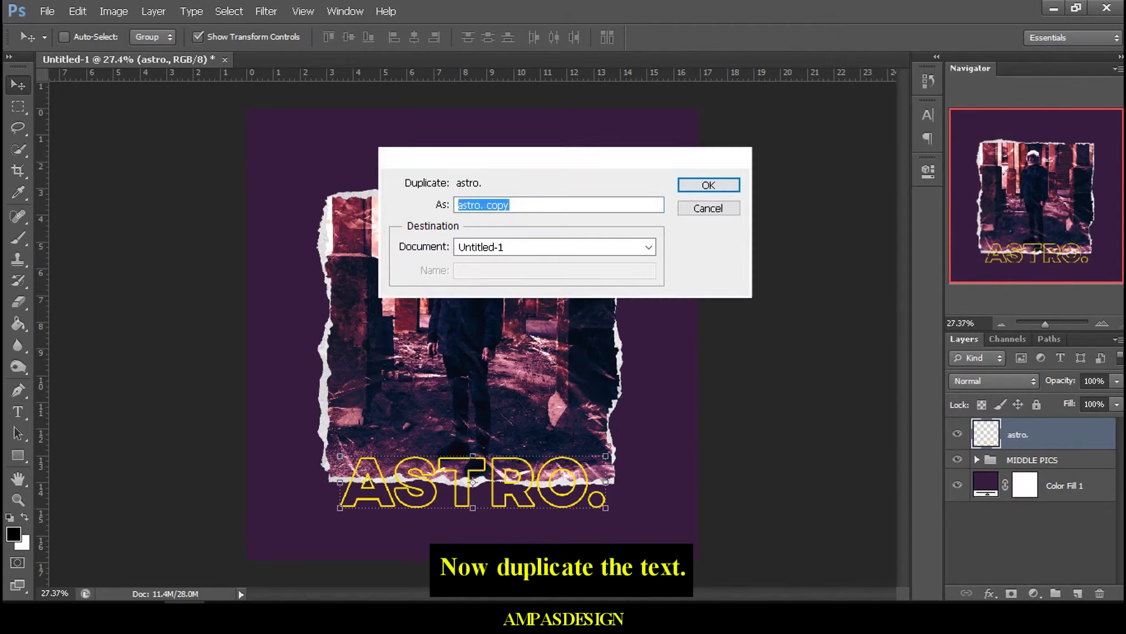
key(Return)
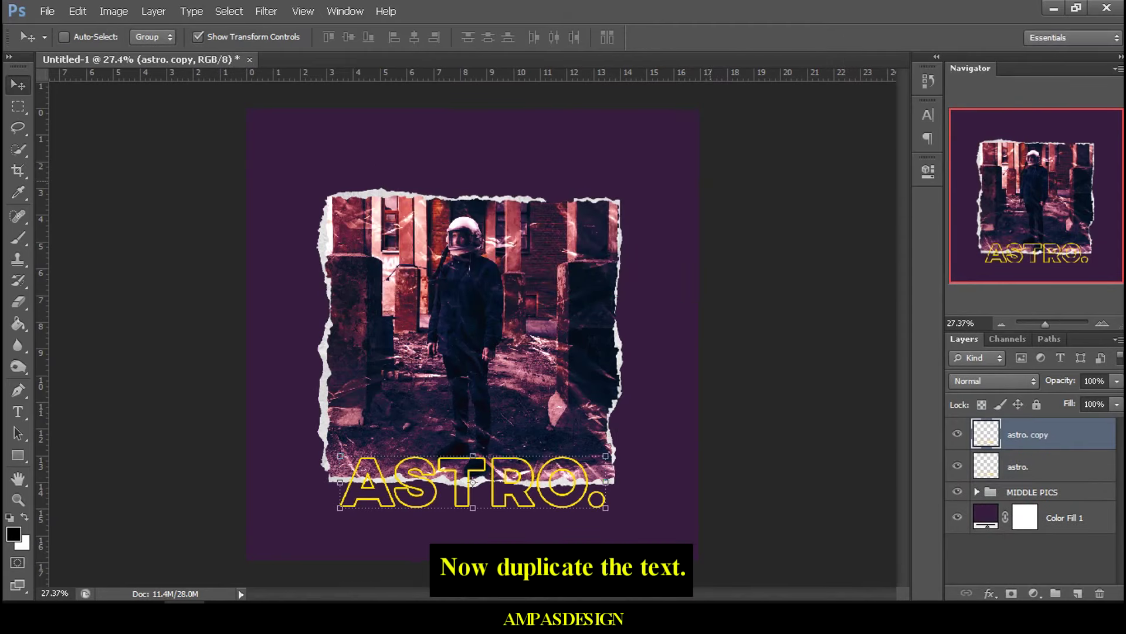
drag(544, 440, 545, 469)
alt+scroll(487, 563, up, 5)
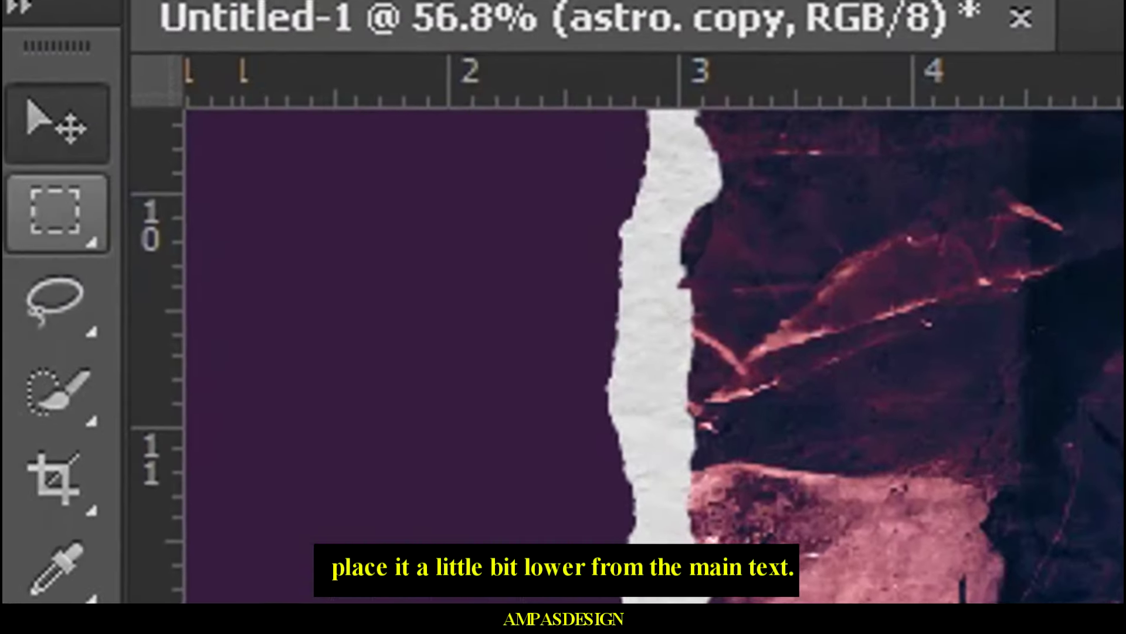
Step: Draw a rectangular selection covering the upper ASTRO. word
key(m)
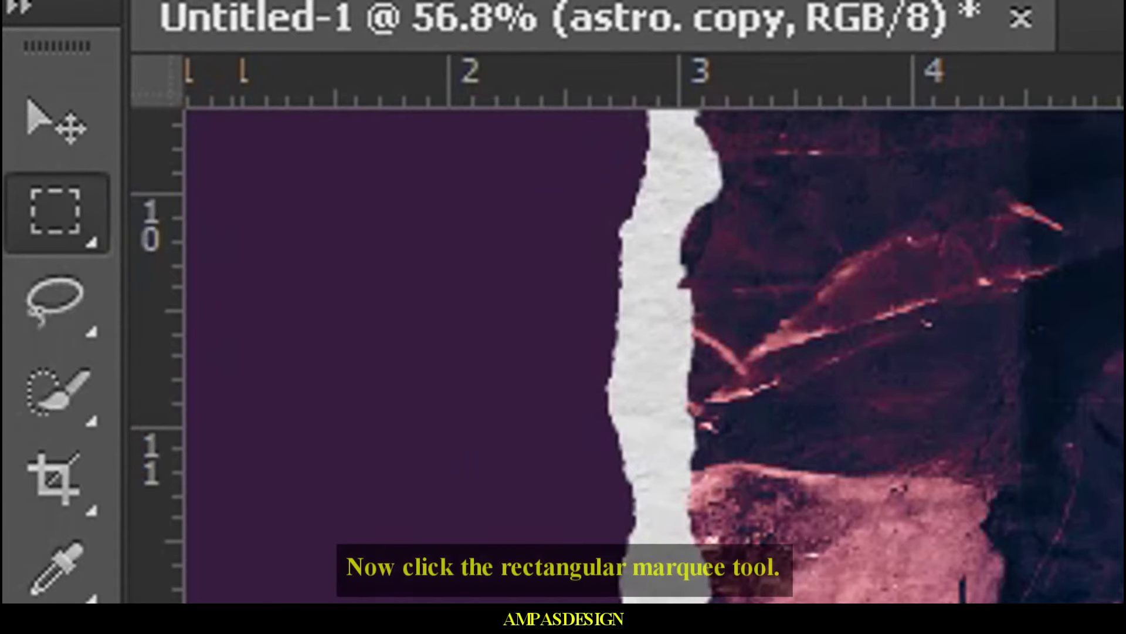
mouse_move(187, 228)
mouse_down()
mouse_move(230, 381)
mouse_move(807, 381)
mouse_up()
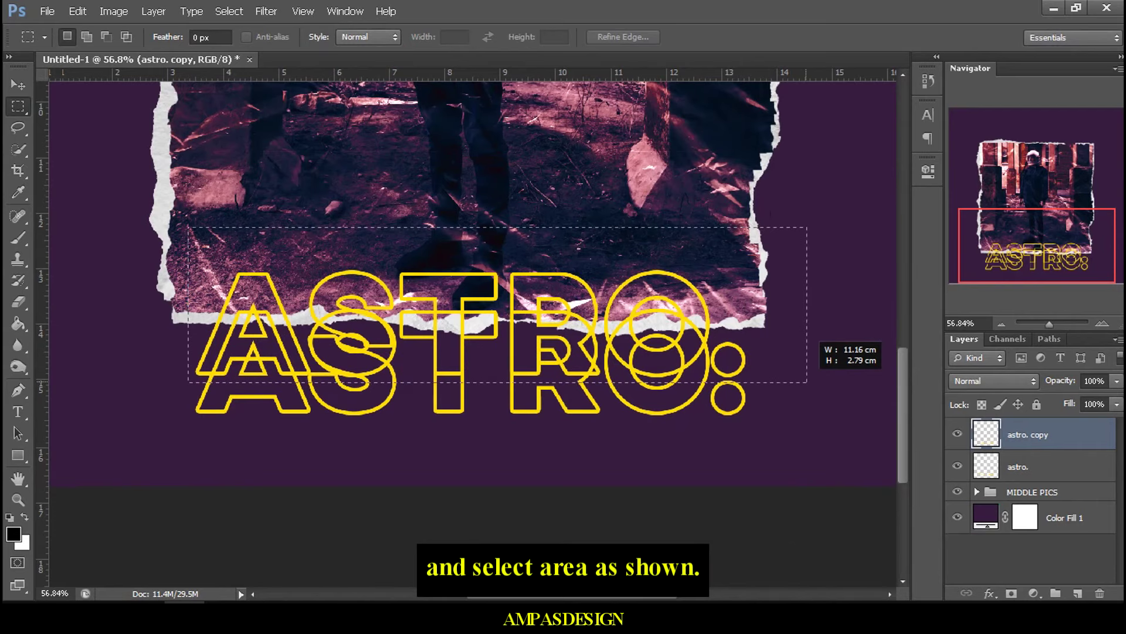
drag(807, 382, 806, 383)
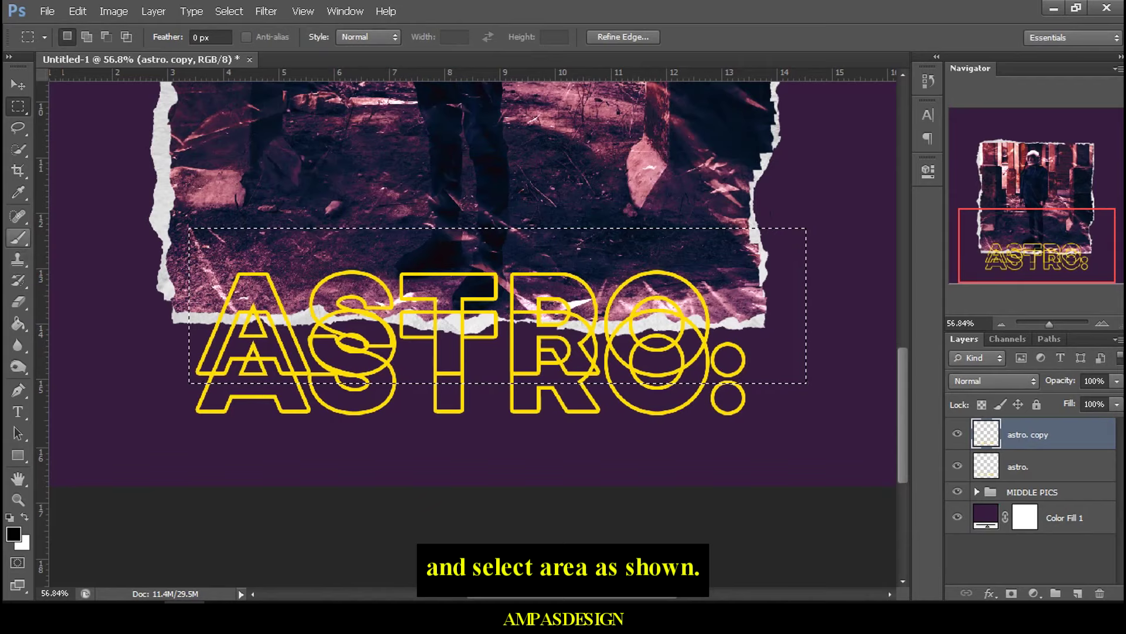
Step: Erase the copy's outlines inside the selection with a hard round eraser, then deselect
click(18, 302)
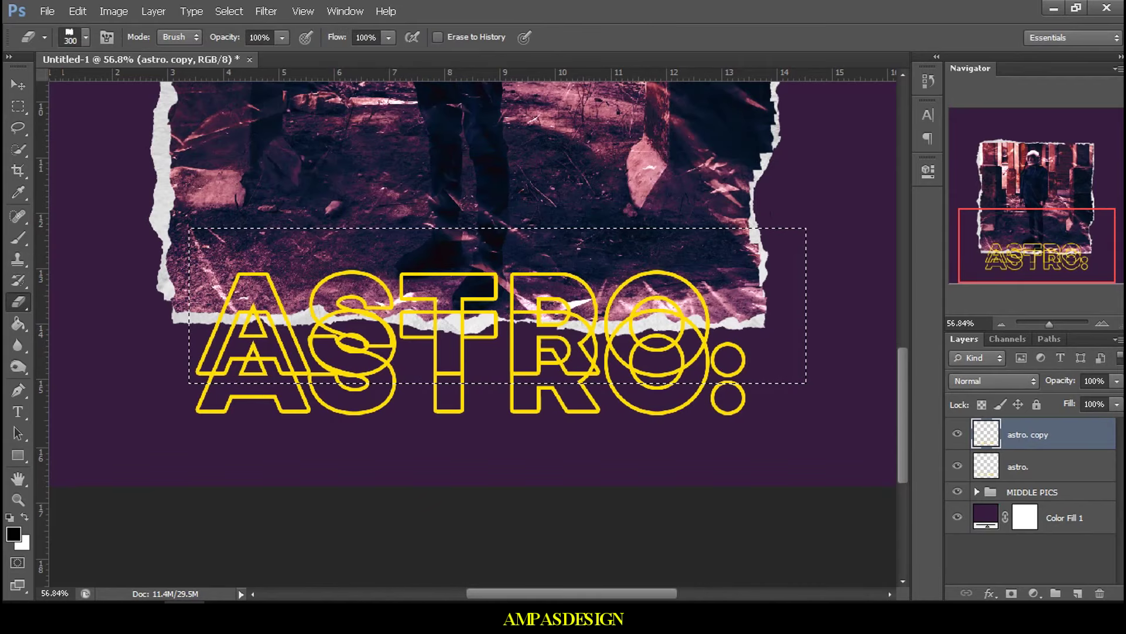
right_click(291, 282)
scroll(387, 437, up, 2)
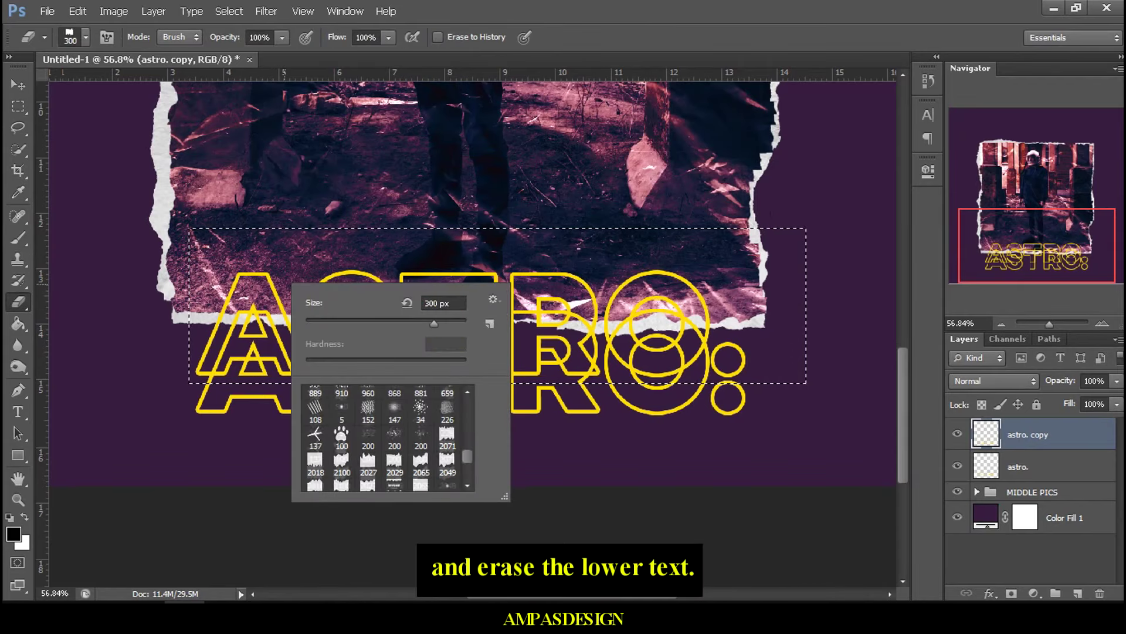
scroll(387, 437, up, 2)
scroll(387, 437, up, 2)
scroll(387, 437, up, 2)
scroll(387, 437, up, 3)
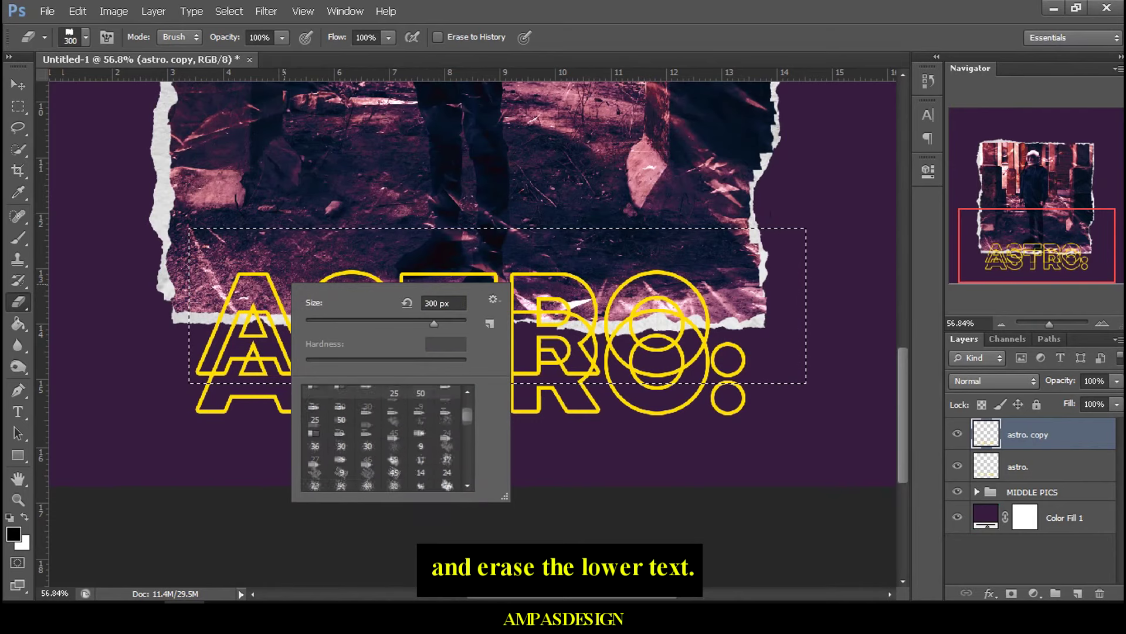
scroll(387, 437, up, 3)
click(341, 398)
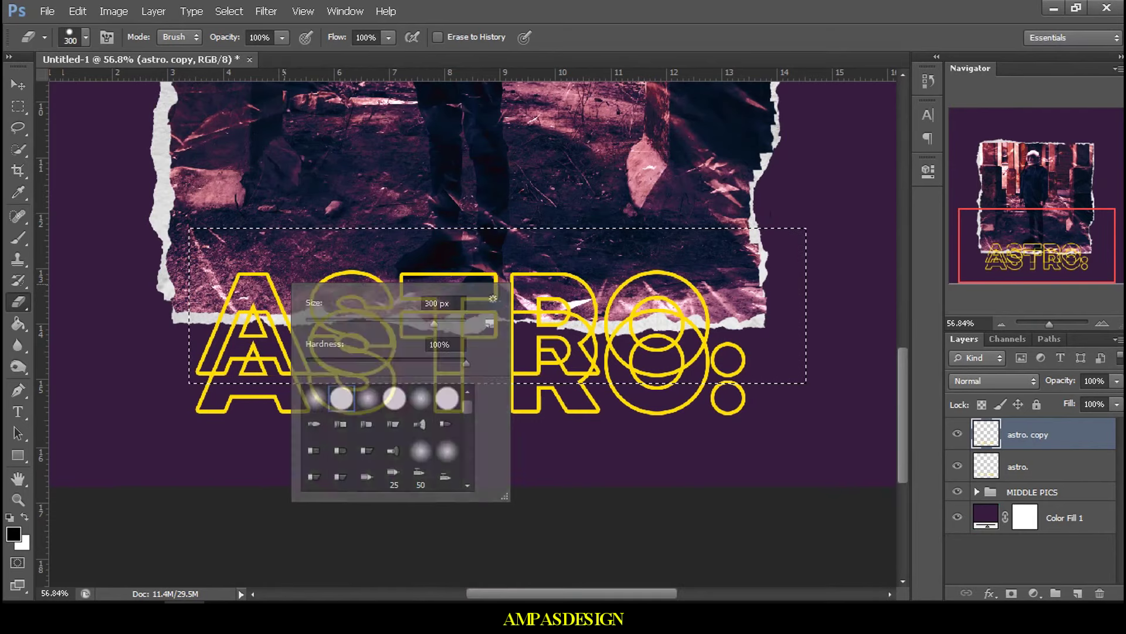
drag(223, 343, 707, 343)
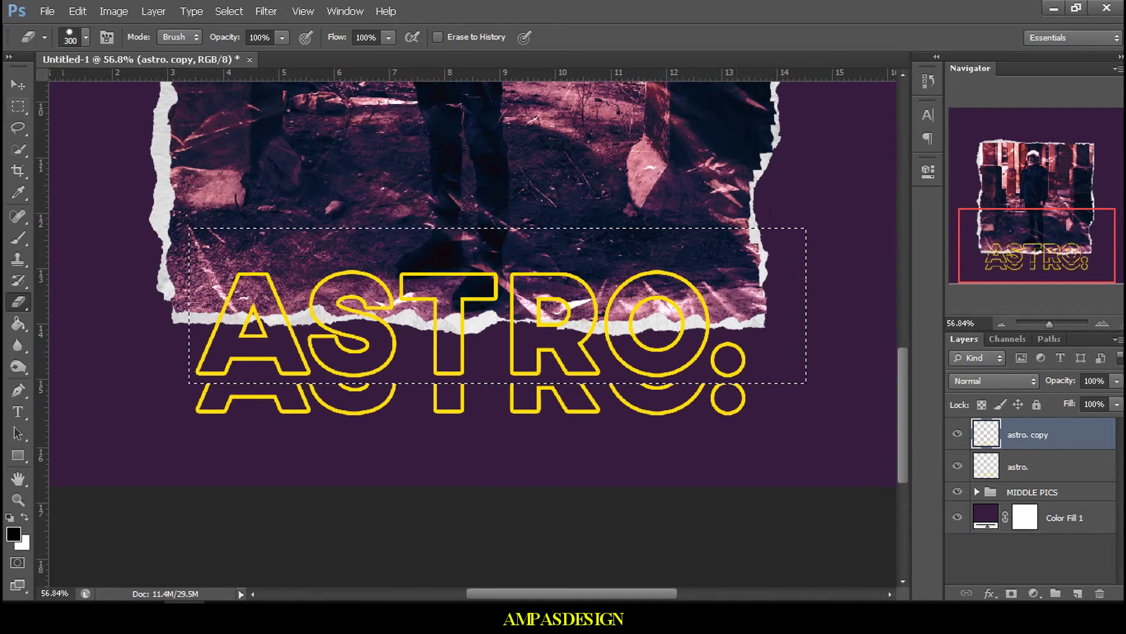
key(v)
key(ctrl+d)
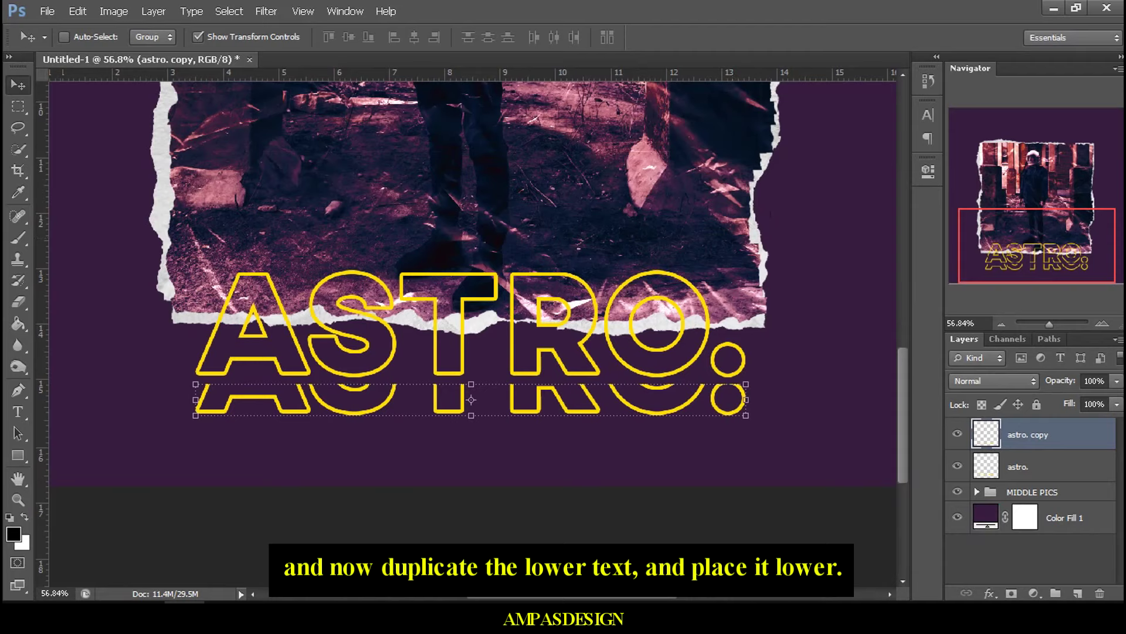
Step: Duplicate the copy as astro. copy 2 and move it below the first copy
right_click(1033, 434)
click(880, 89)
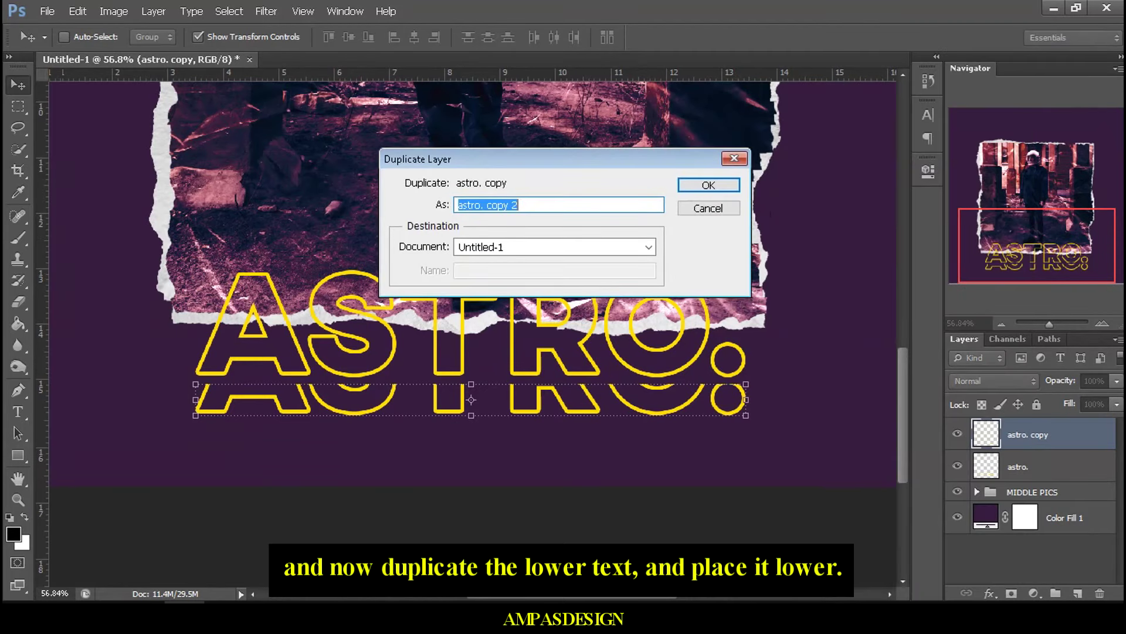
key(Return)
drag(552, 367, 550, 399)
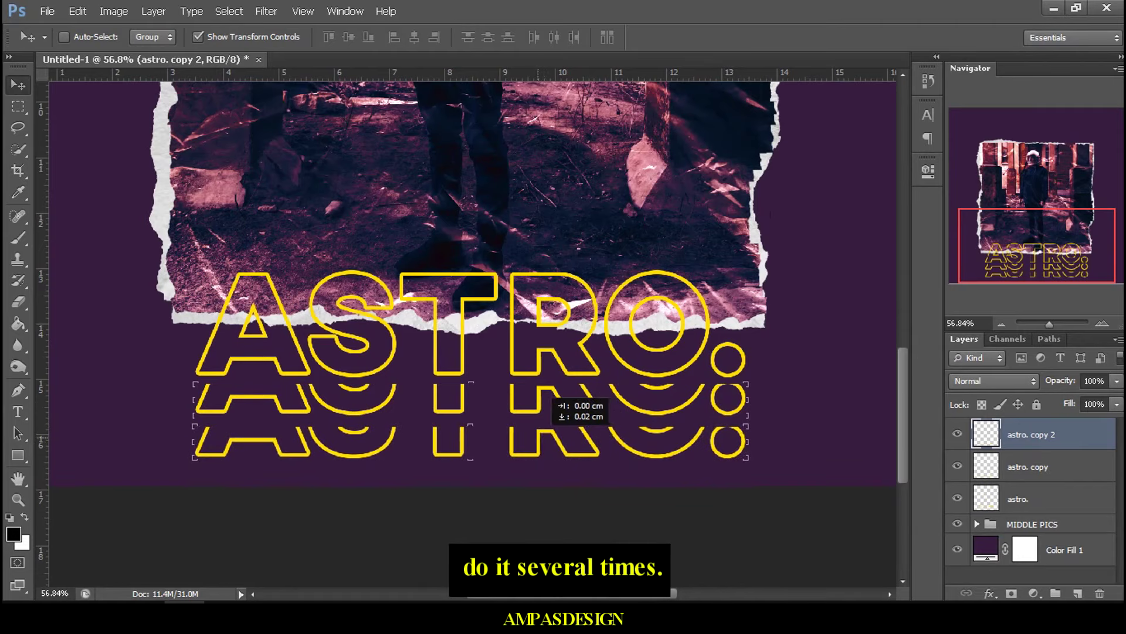
drag(552, 399, 551, 395)
Step: Duplicate again as astro. copy 3 and move it further down
right_click(1032, 434)
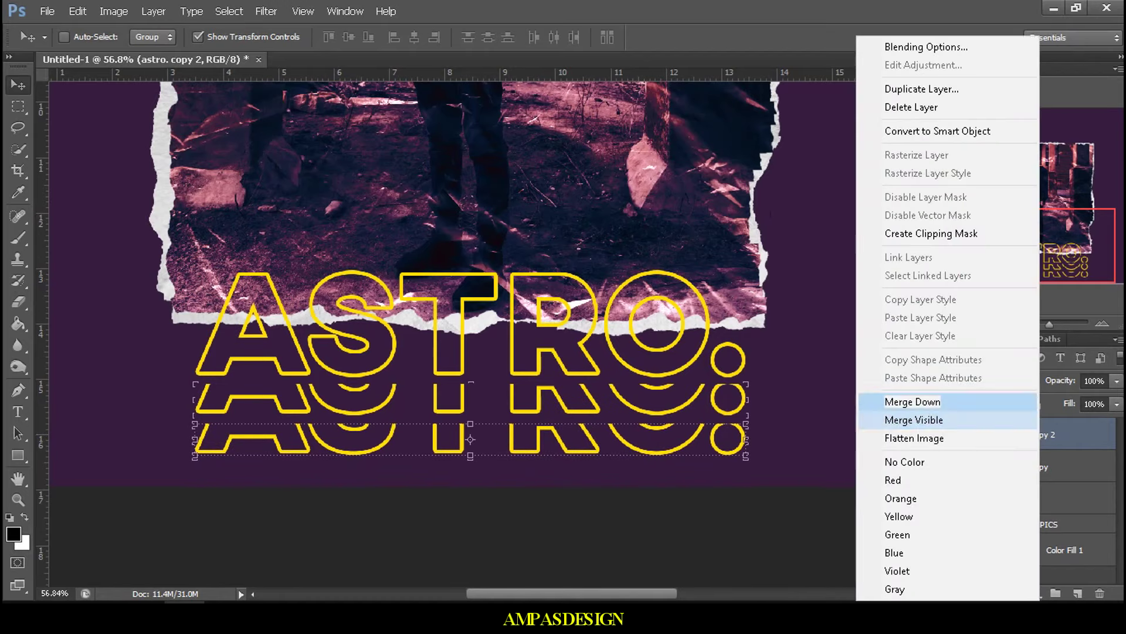
click(938, 89)
key(Return)
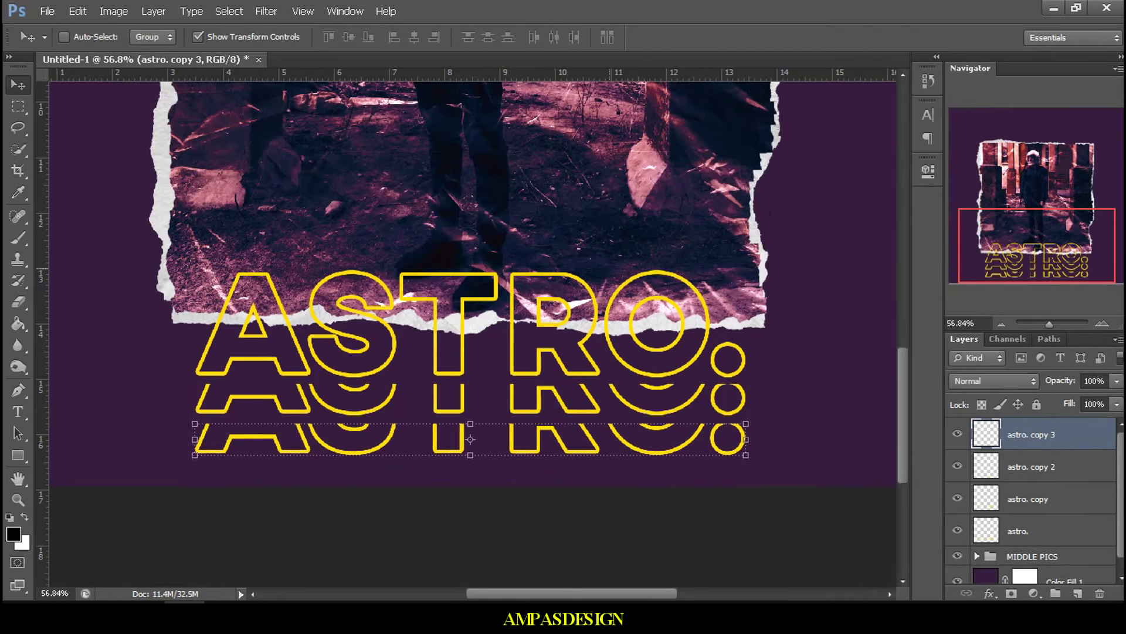
drag(542, 405, 542, 444)
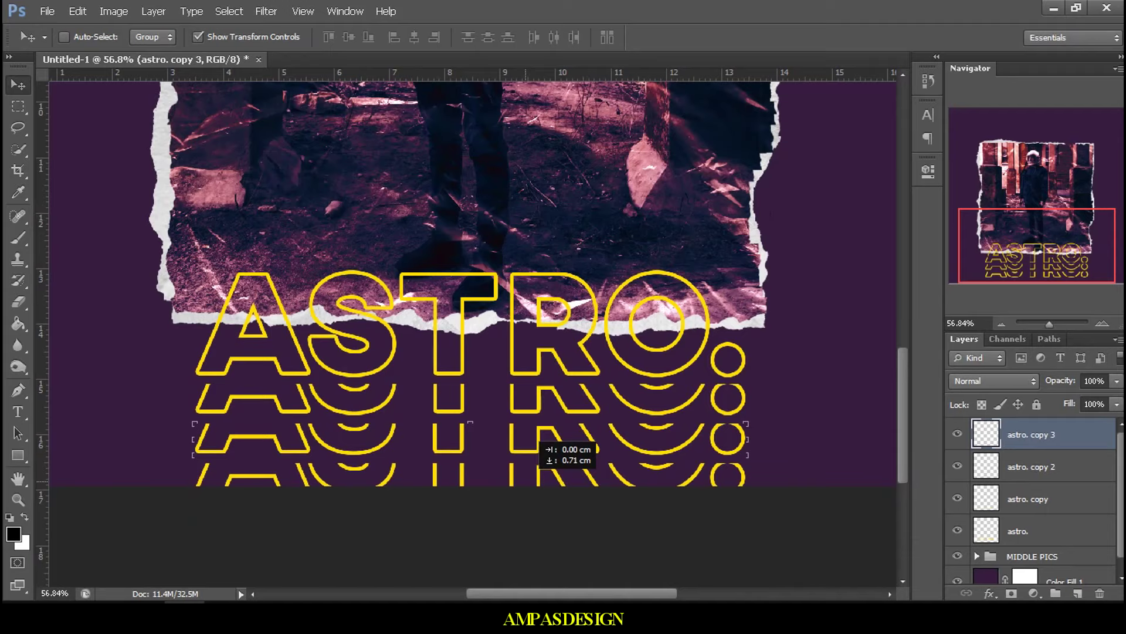
drag(543, 444, 548, 445)
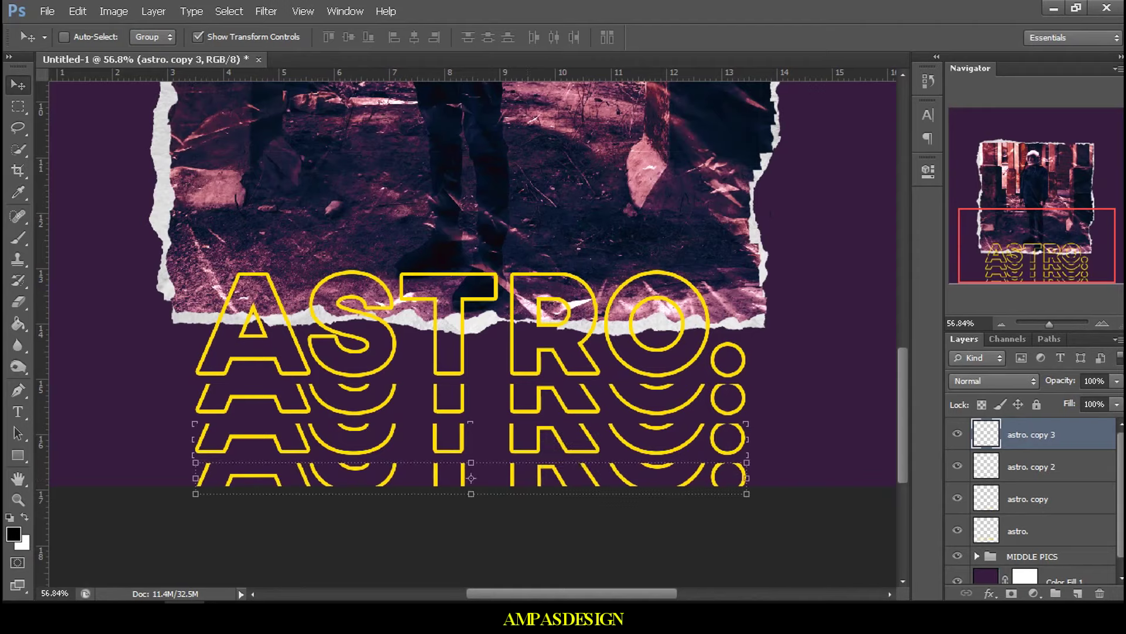
Step: Add a vertical guide through the centre of the ASTRO. text
key(alt+bracketleft)
key(alt+bracketleft)
key(alt+bracketleft)
drag(40, 323, 471, 324)
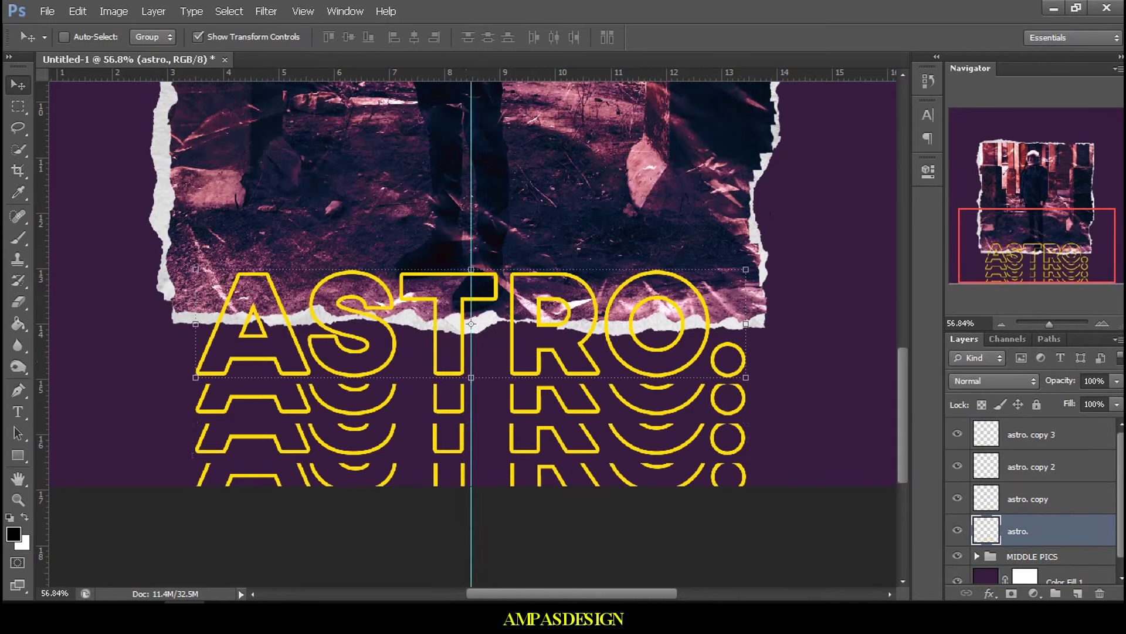
key(alt+bracketright)
key(alt+bracketright)
key(alt+bracketright)
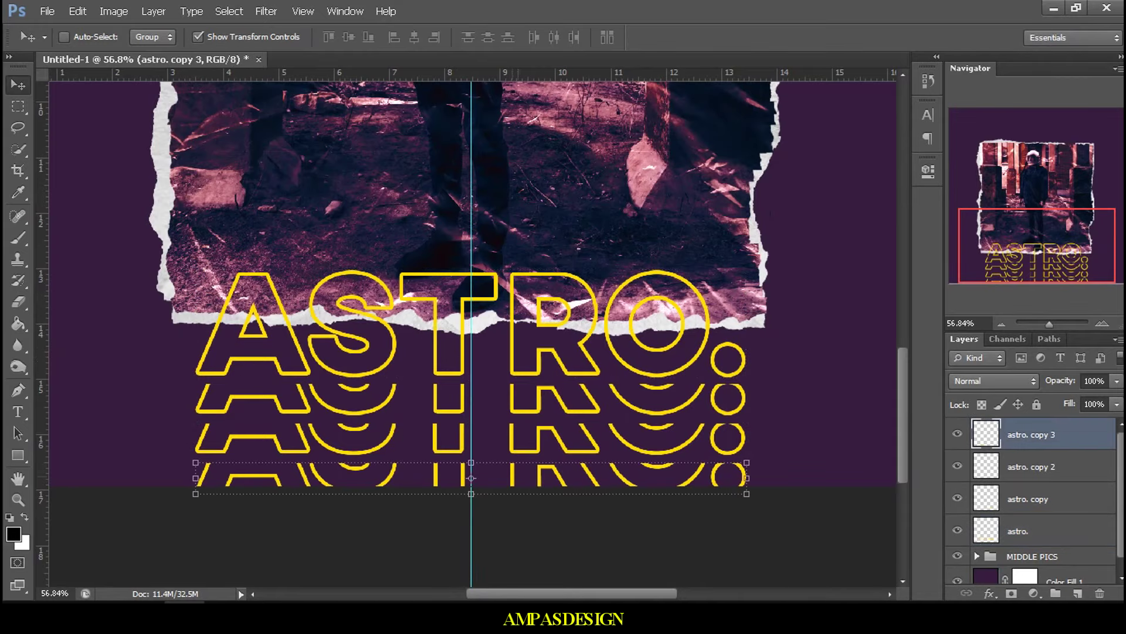
Step: Centre astro. copy 3 on the guide and nudge astro. copy 2 for even row spacing
mouse_move(519, 446)
mouse_down()
mouse_move(514, 437)
mouse_move(524, 446)
mouse_up()
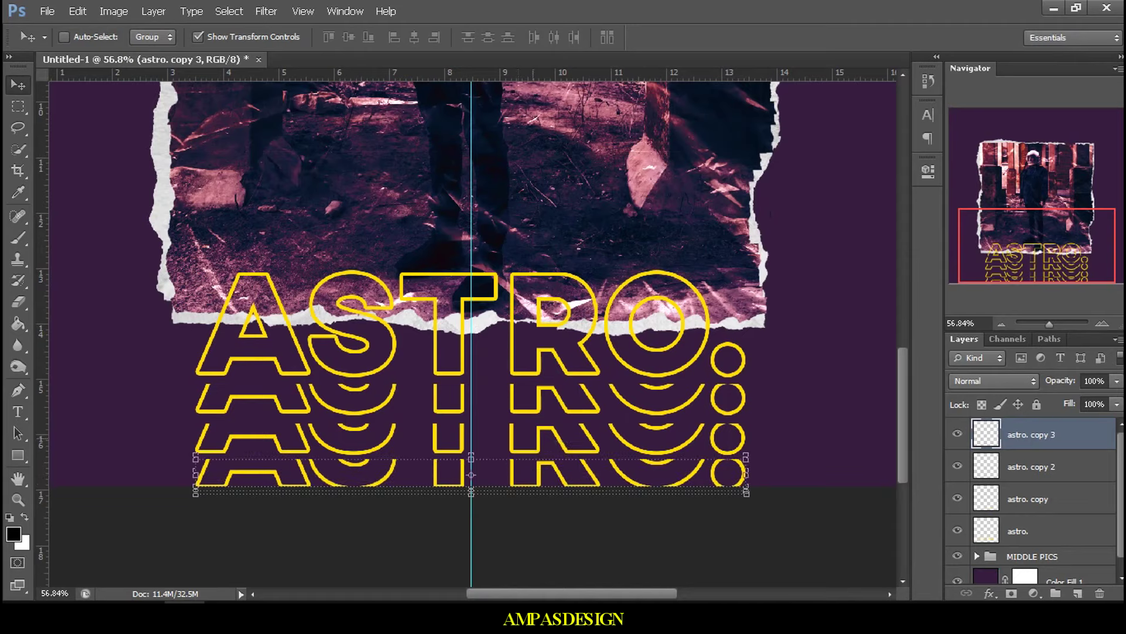
key(alt+bracketleft)
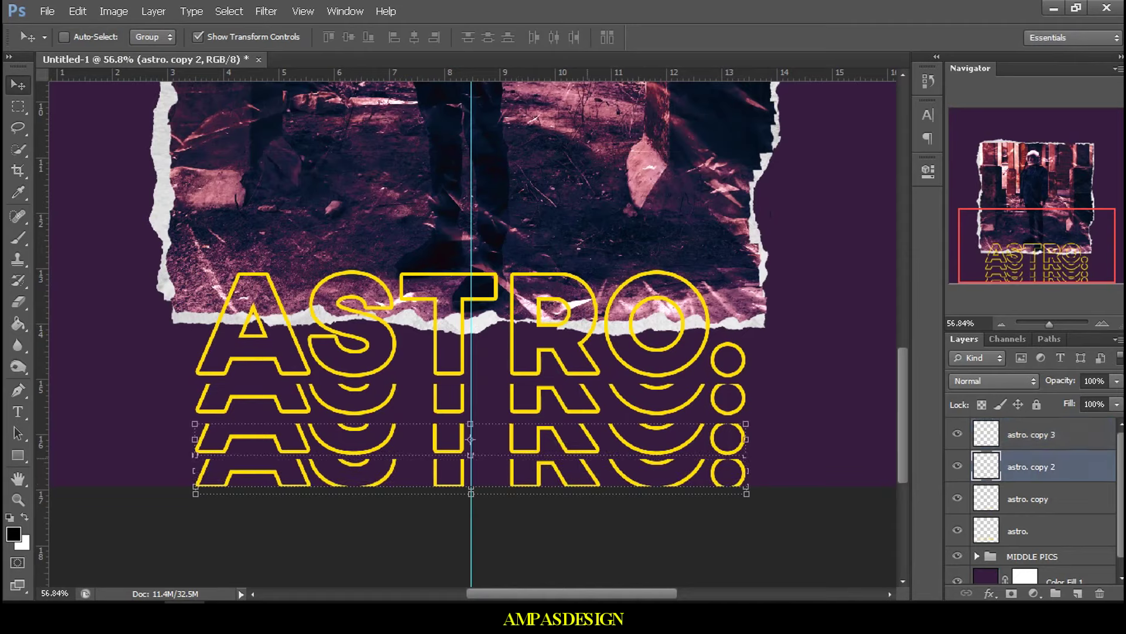
drag(563, 414, 563, 401)
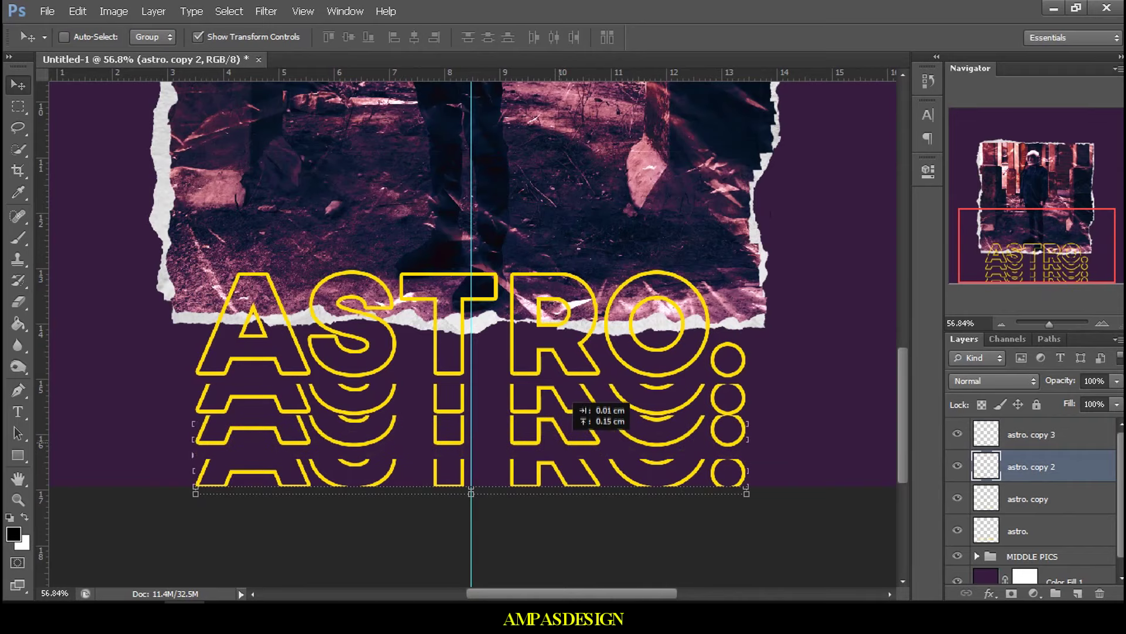
drag(566, 410, 706, 419)
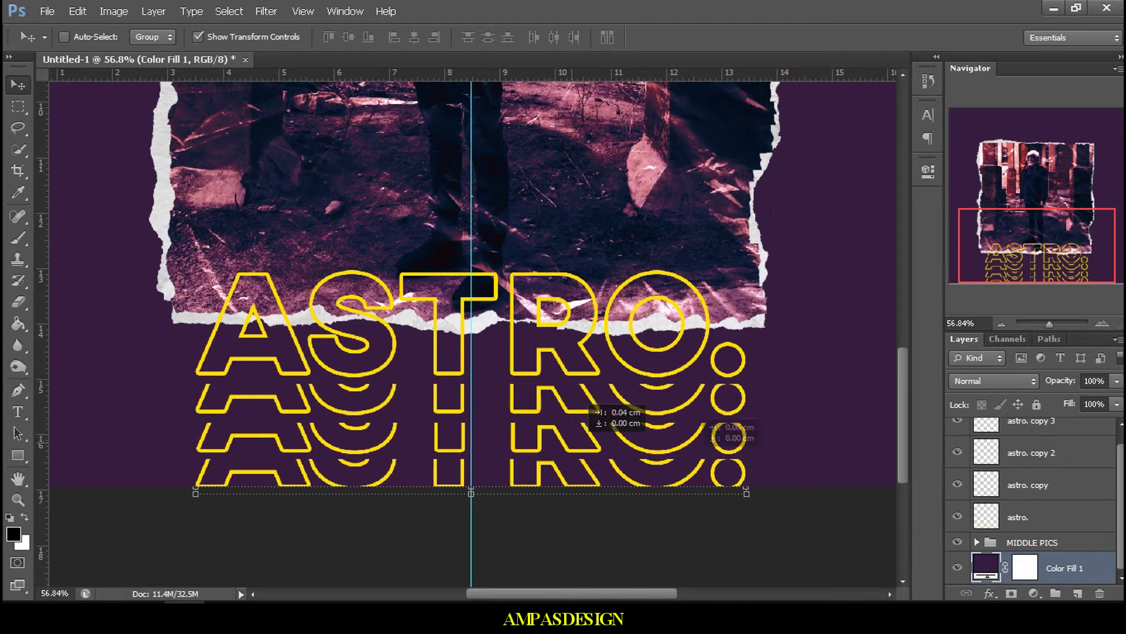
ctrl+click(473, 437)
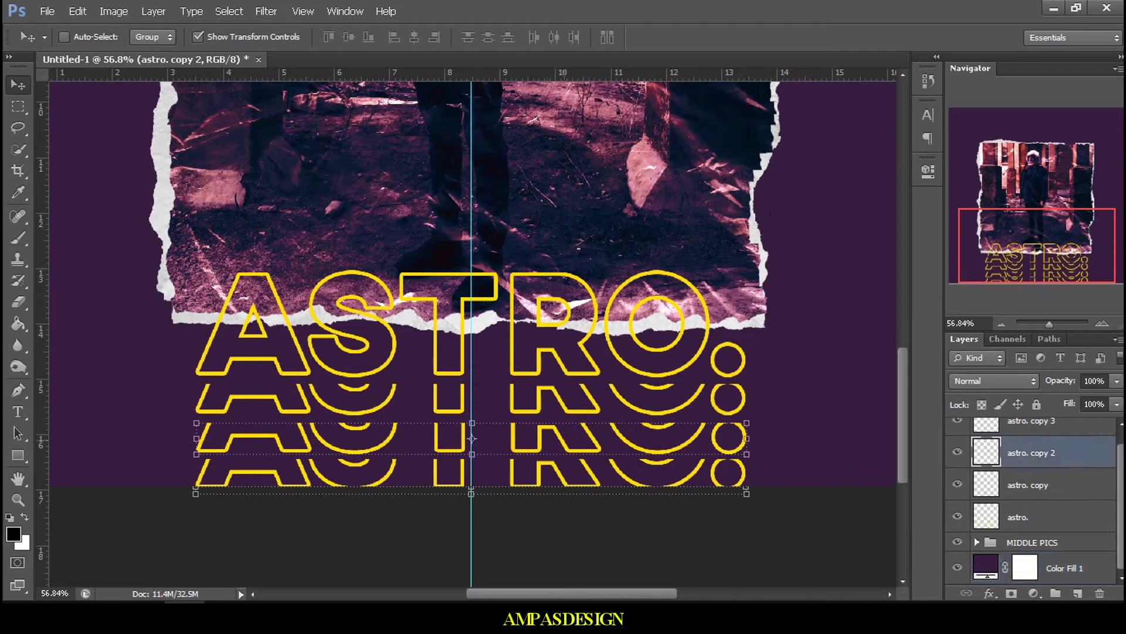
drag(472, 438, 574, 398)
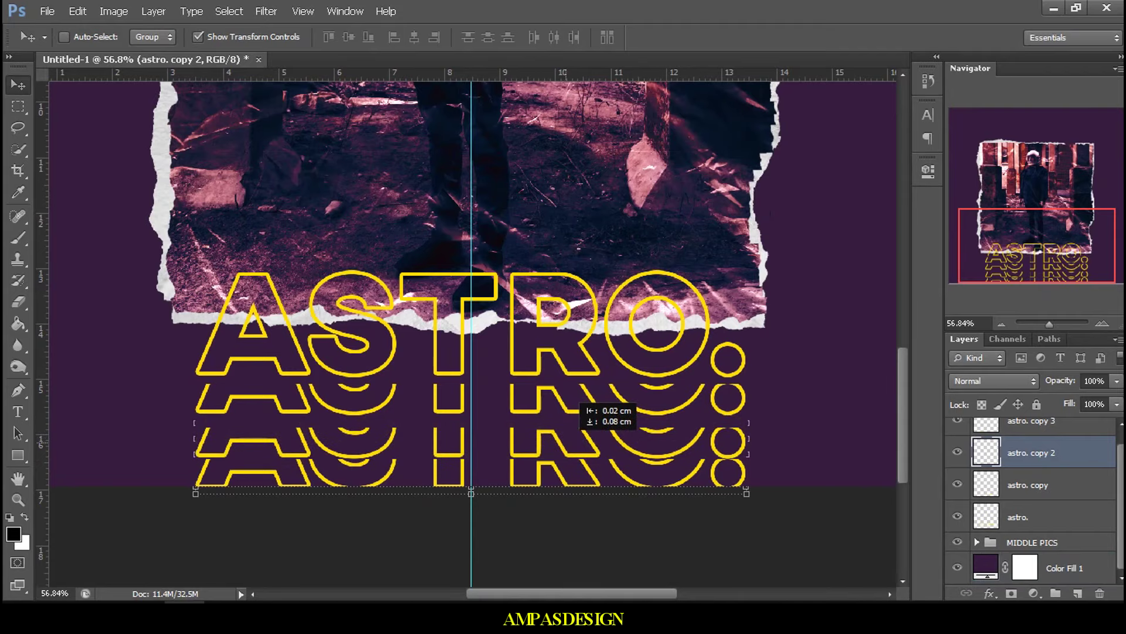
drag(574, 397, 521, 399)
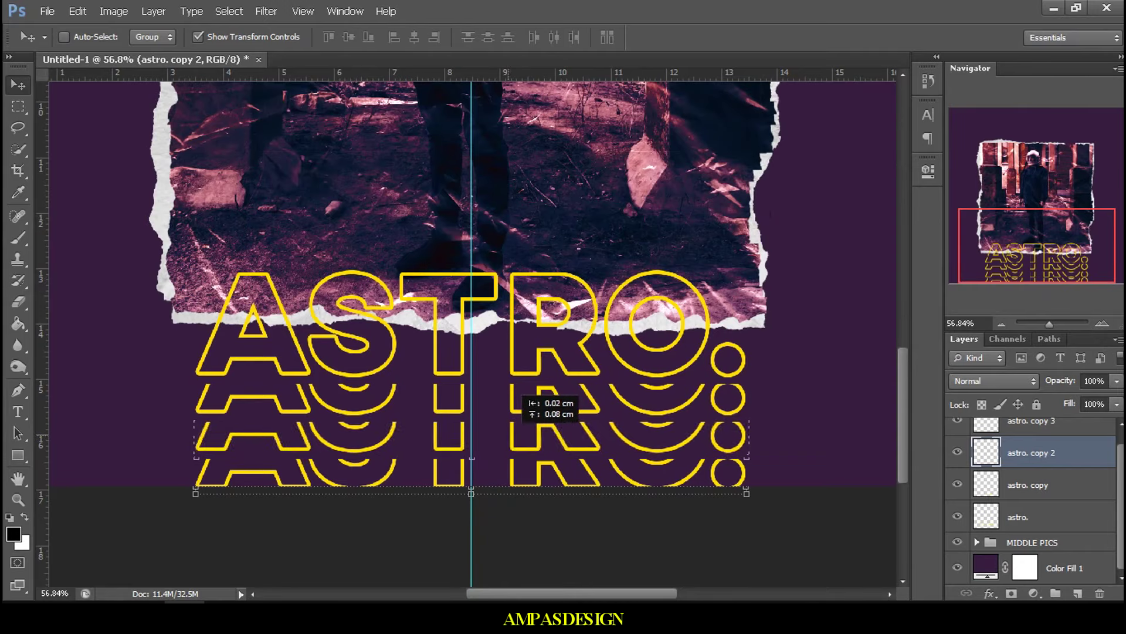
drag(521, 399, 521, 400)
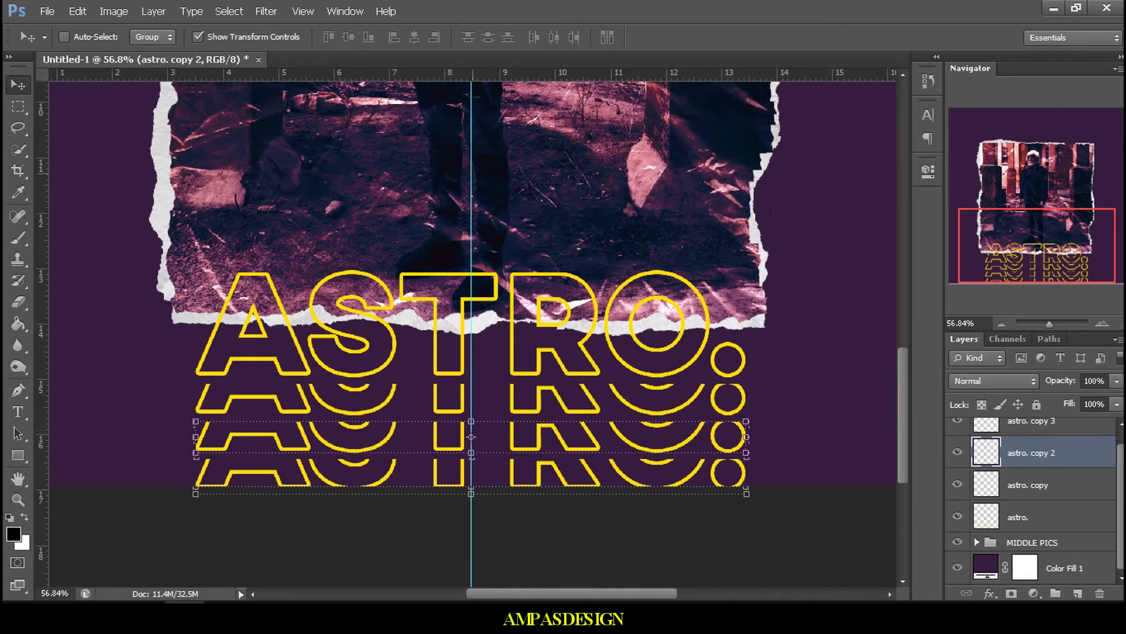
drag(73, 196, 29, 206)
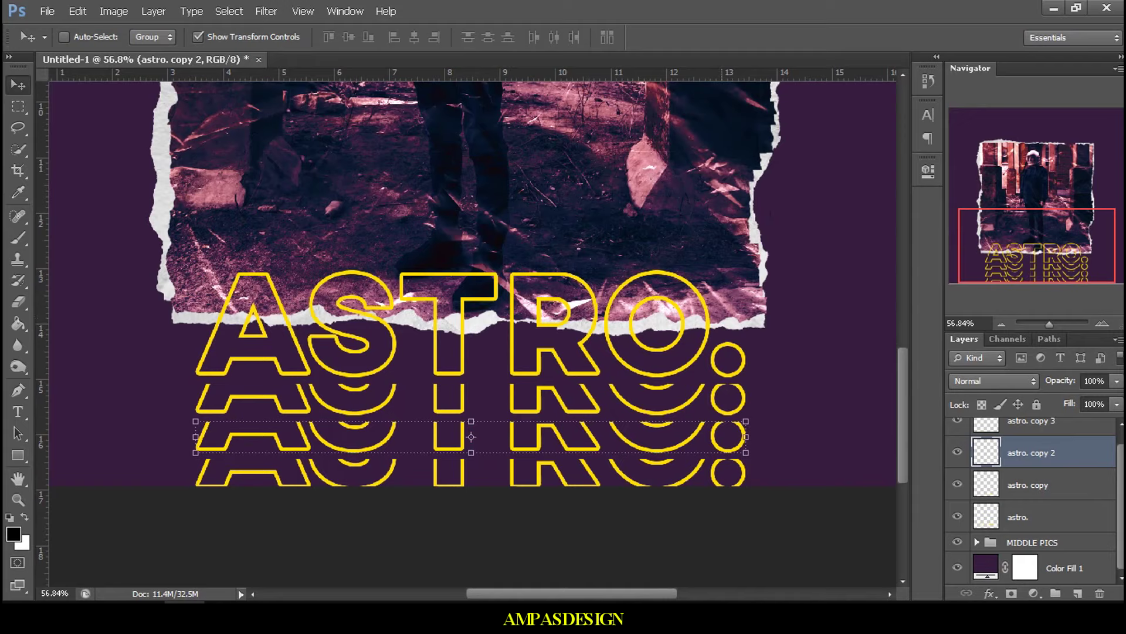
scroll(1032, 499, up, 1)
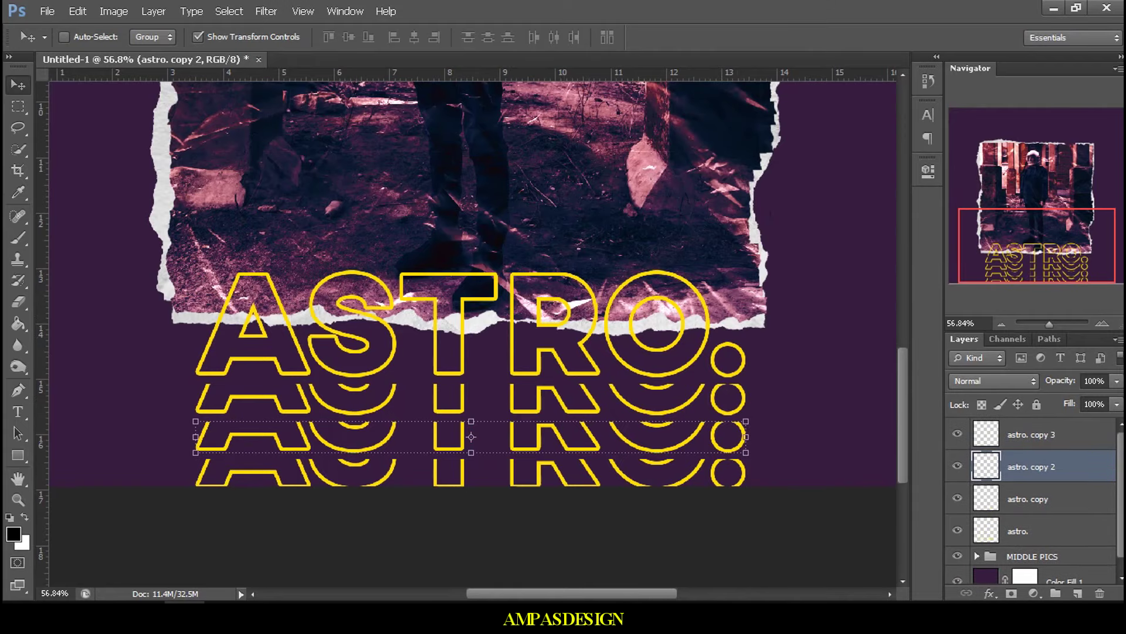
key(alt+bracketleft)
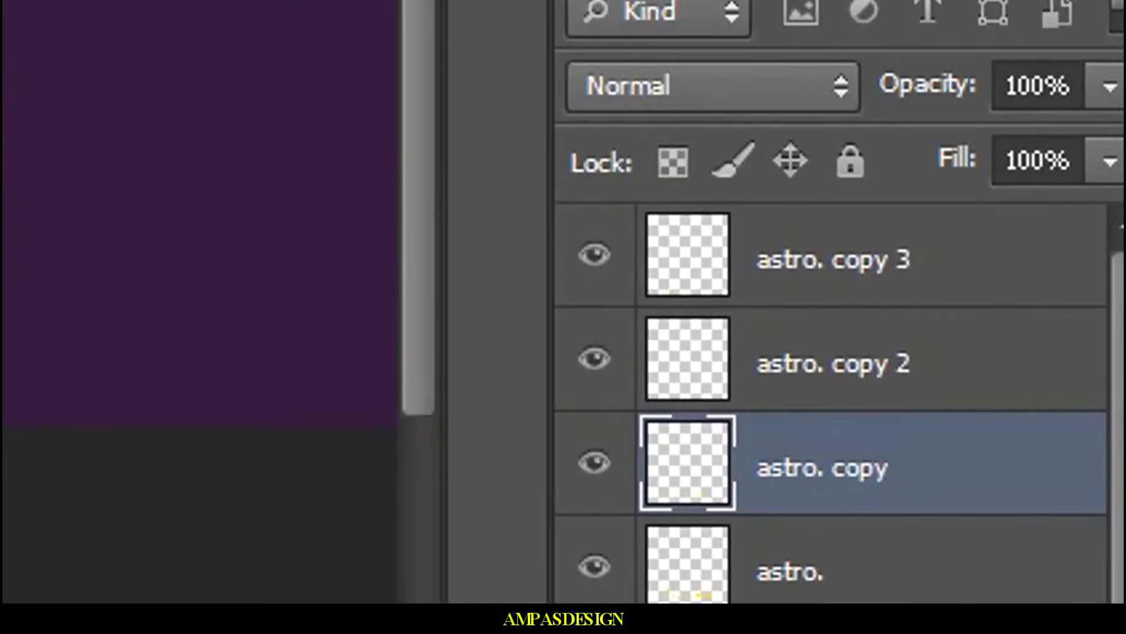
Step: Set opacity to 75% on astro. copy, 50% on astro. copy 2 and 25% on astro. copy 3
click(1094, 380)
text(75)
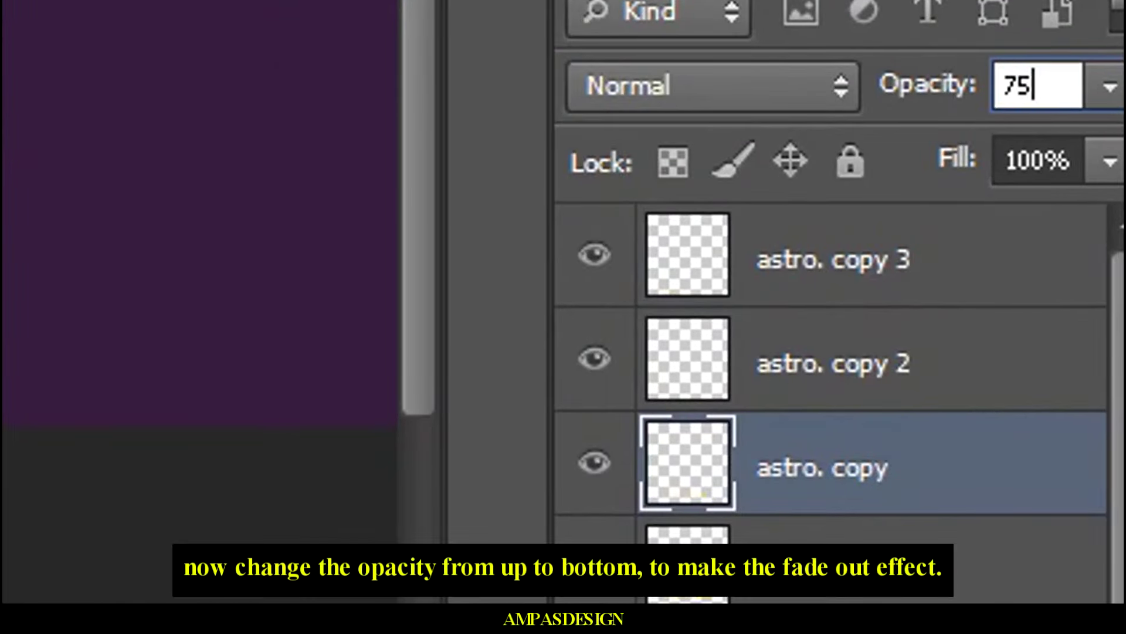
key(alt+bracketright)
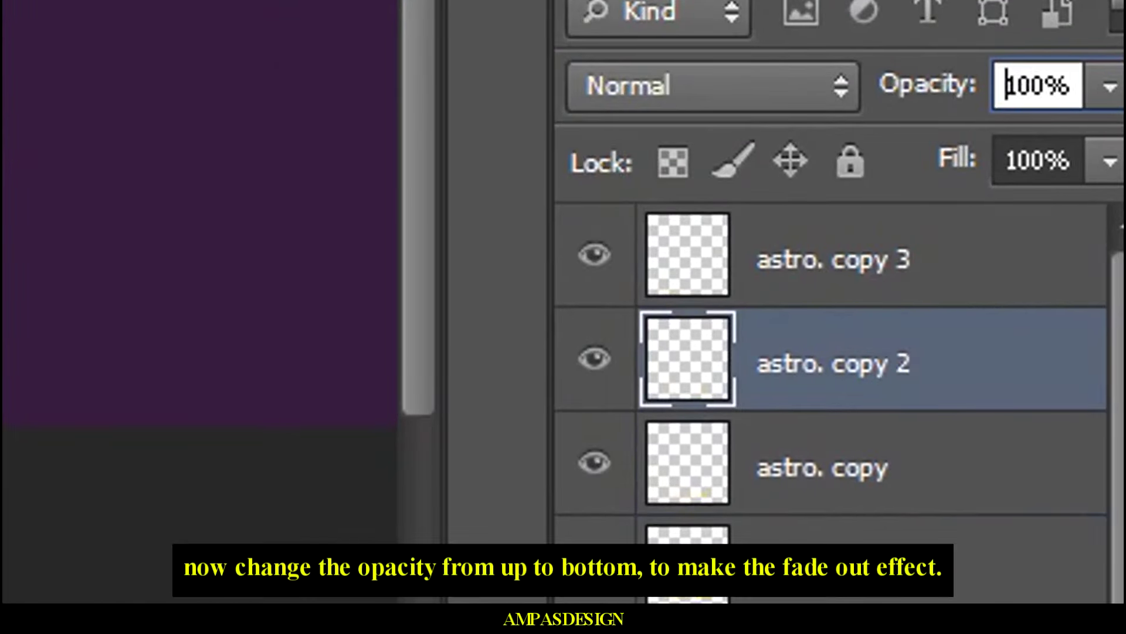
key(ctrl+a)
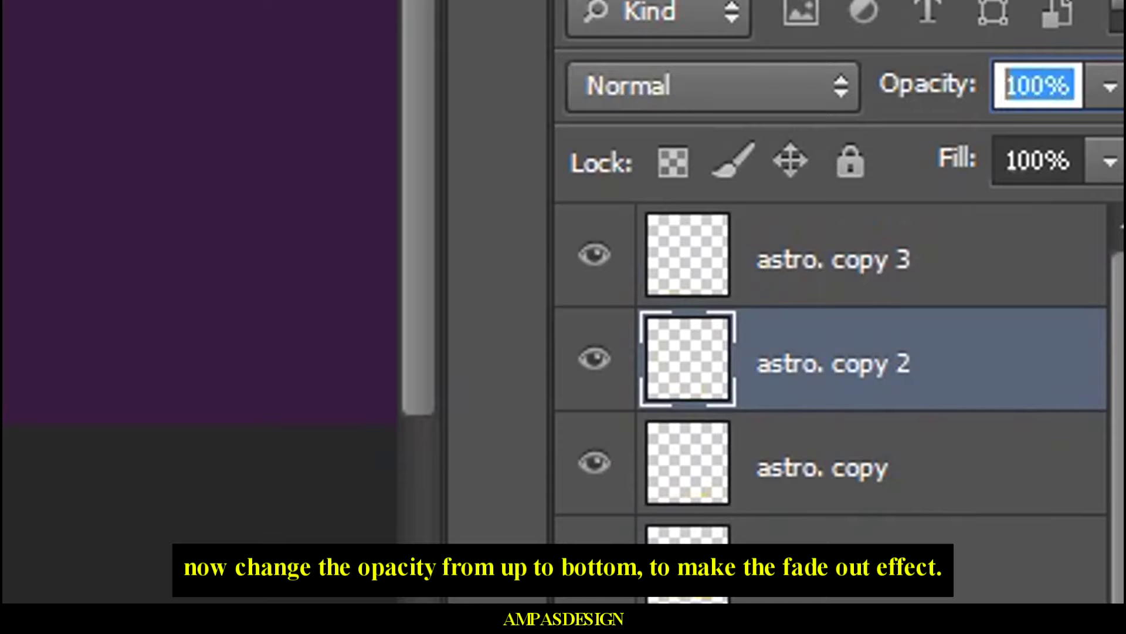
text(50)
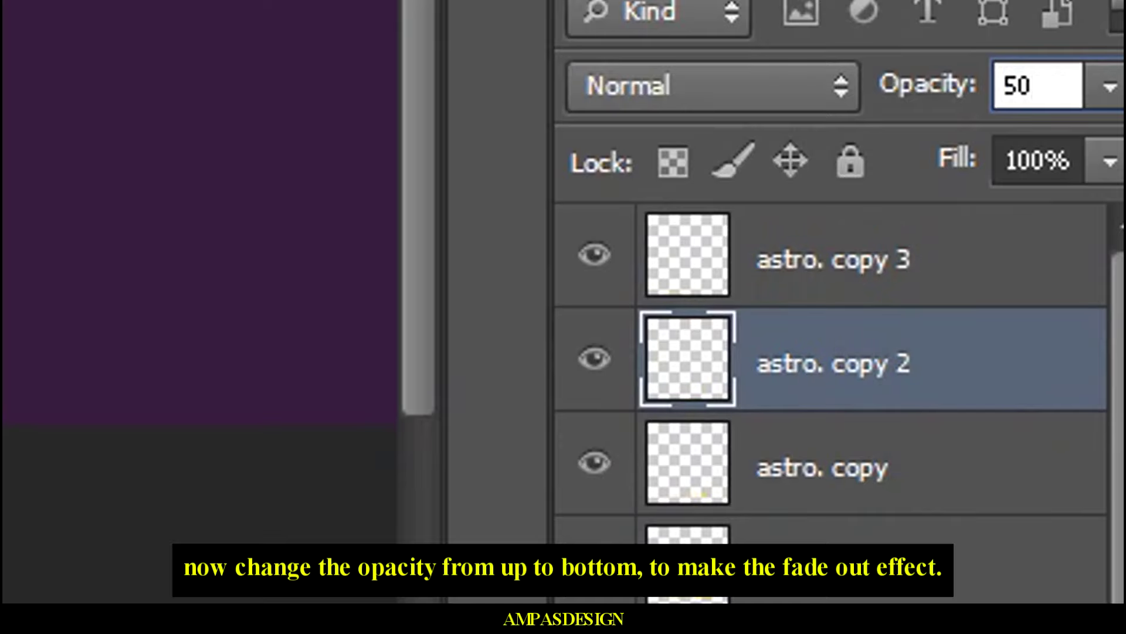
key(alt+bracketright)
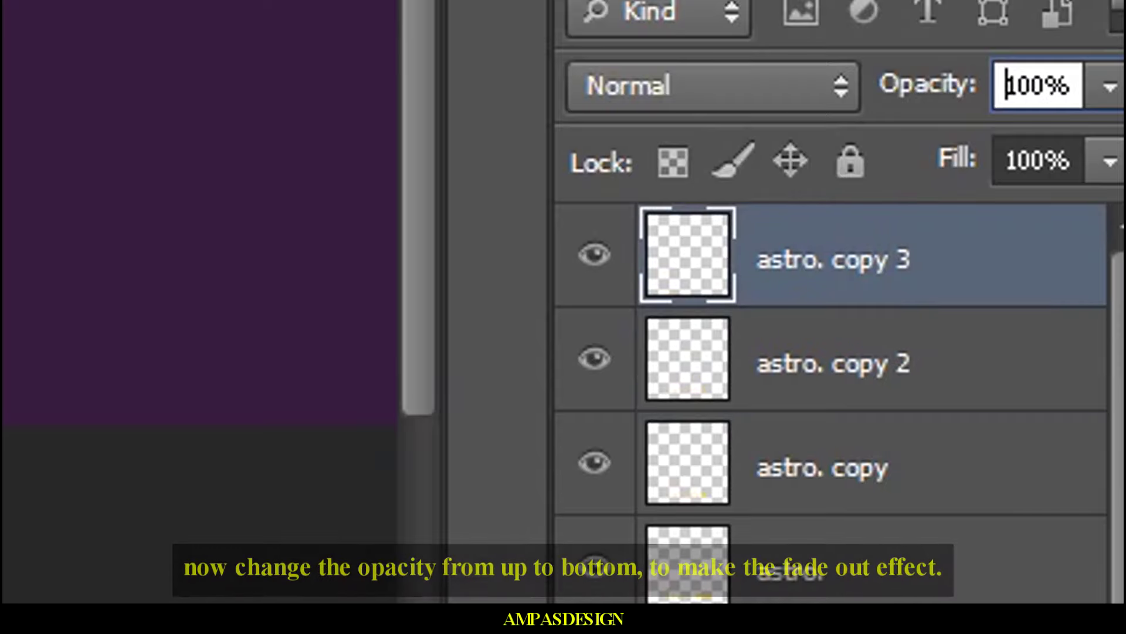
key(ctrl+a)
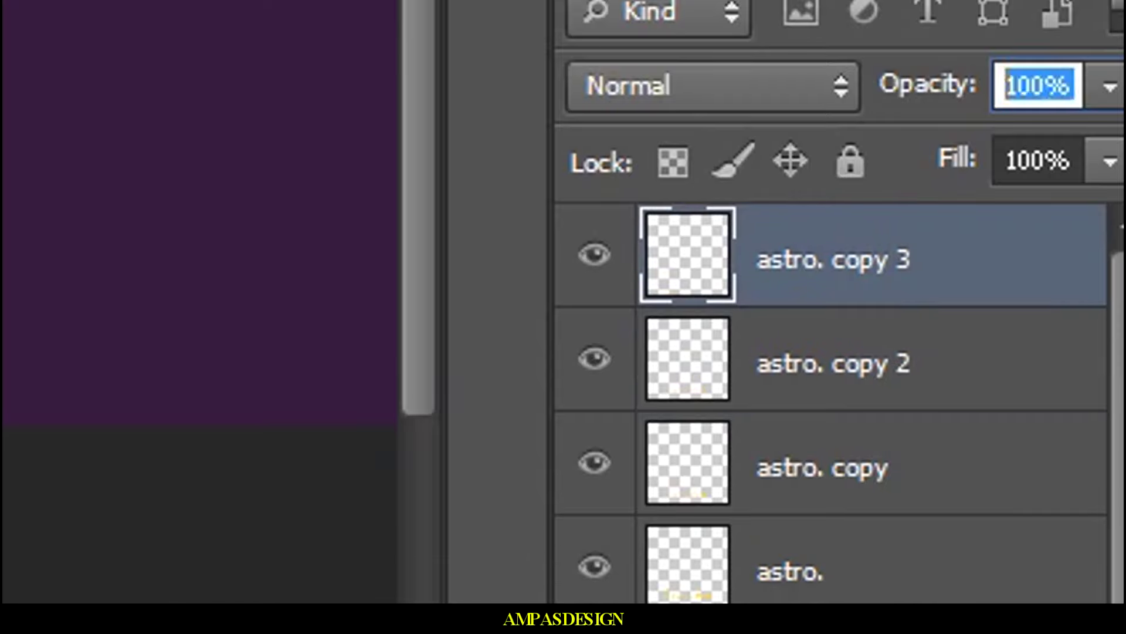
text(25)
key(Return)
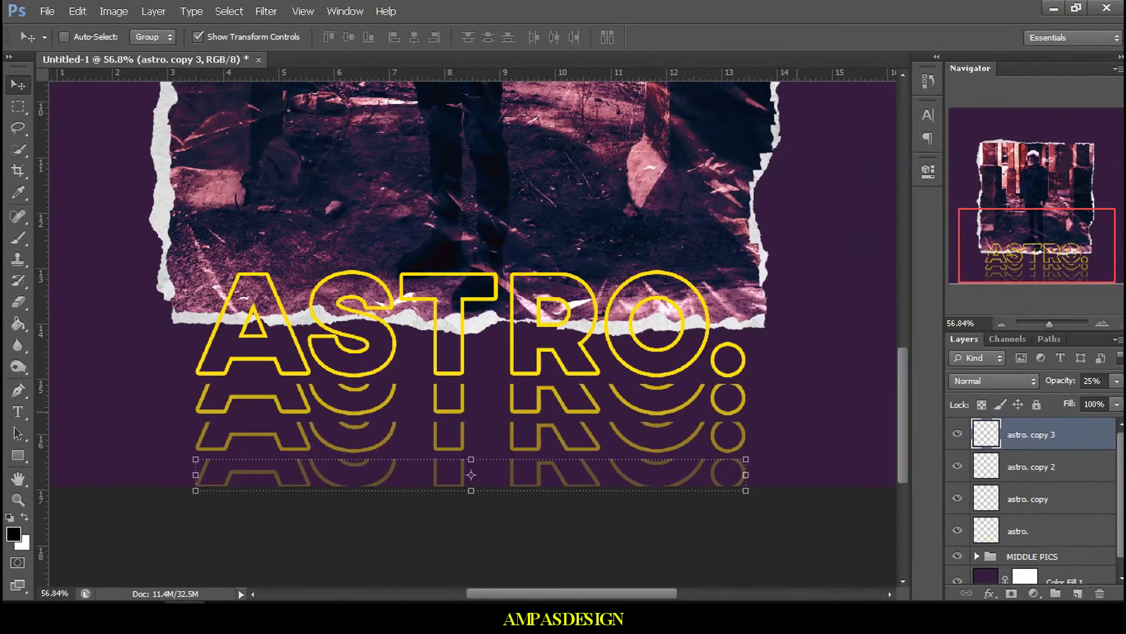
key(ctrl+minus)
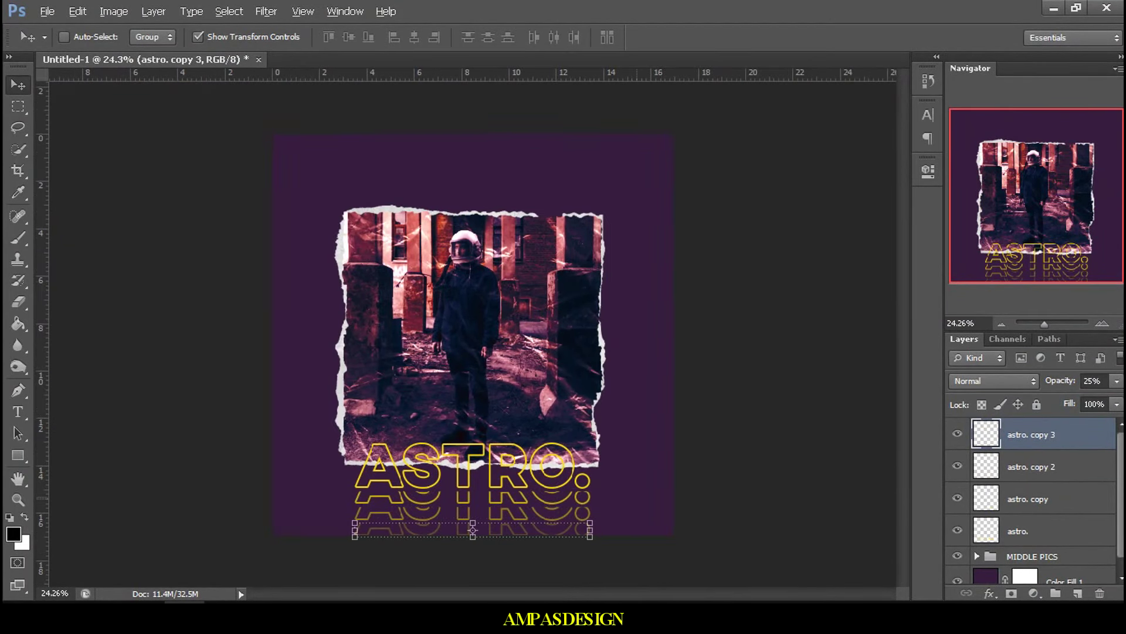
Step: Select all four astro. text layers and merge them into one layer
scroll(472, 335, up, 1)
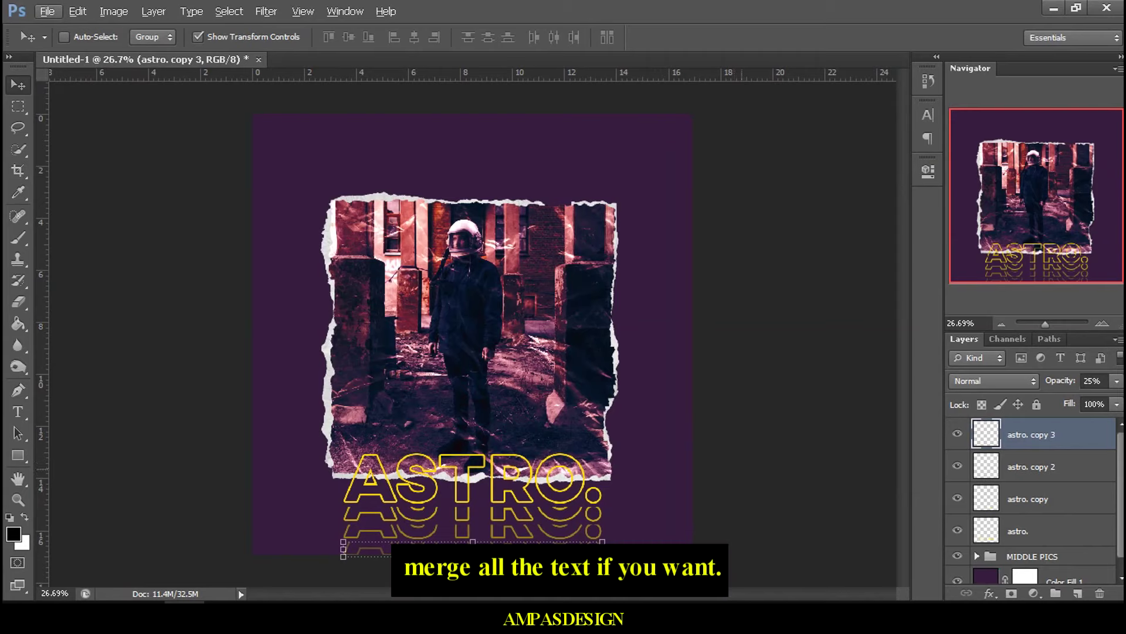
ctrl+click(1031, 467)
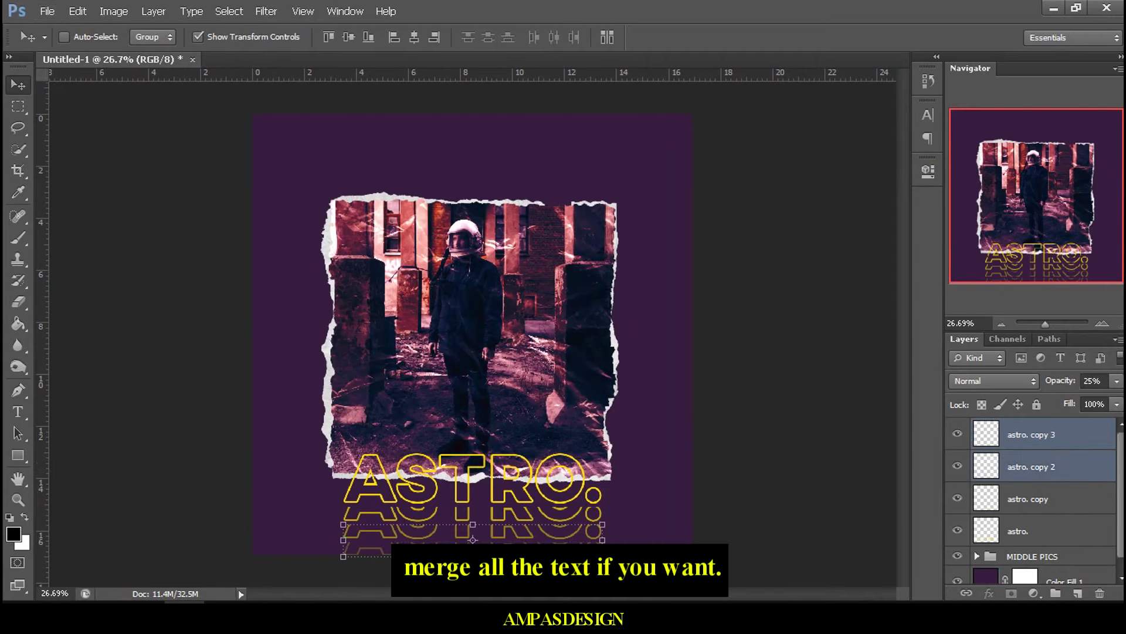
ctrl+click(1031, 499)
ctrl+click(1030, 531)
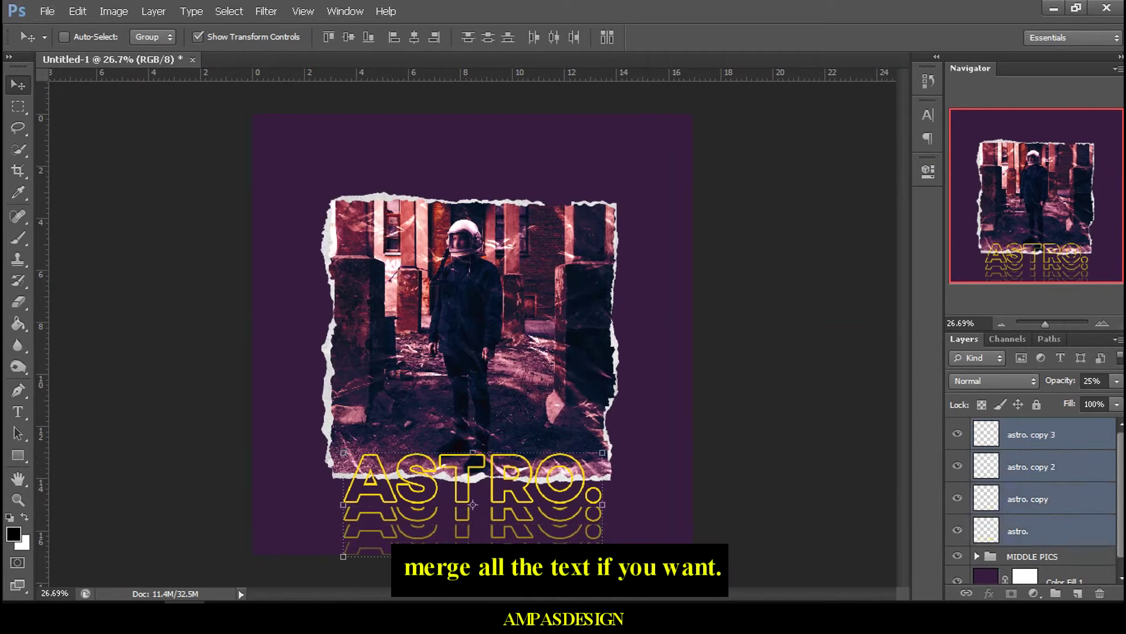
right_click(1031, 531)
click(903, 395)
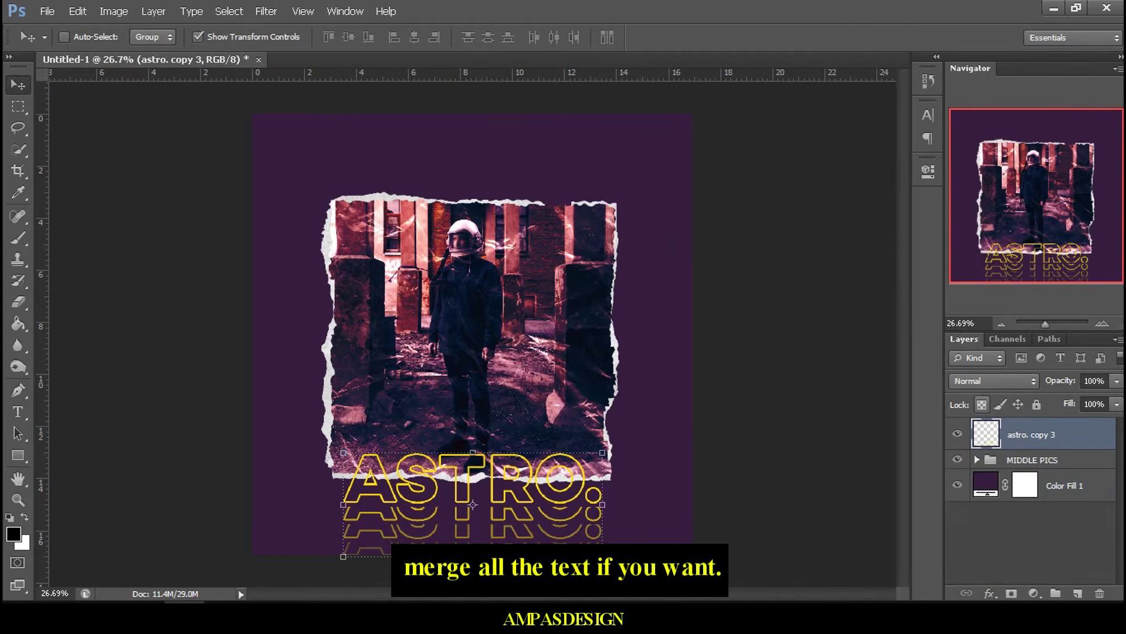
Step: Rename the merged layer to ASTRO. and check it by toggling its visibility
double_click(1032, 434)
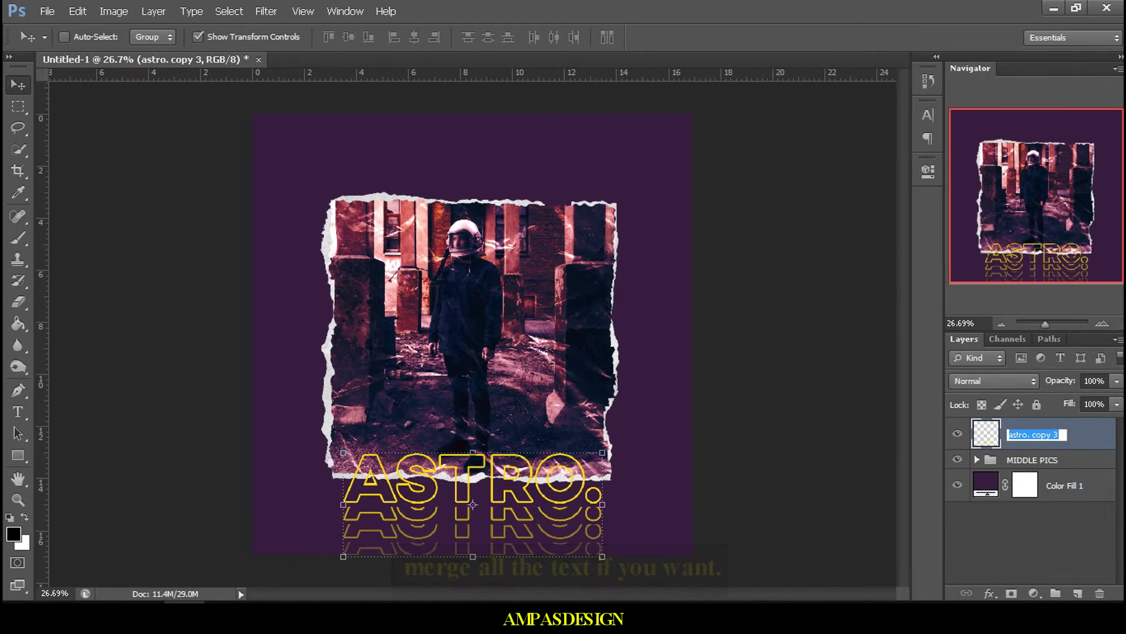
text(ASTRO.)
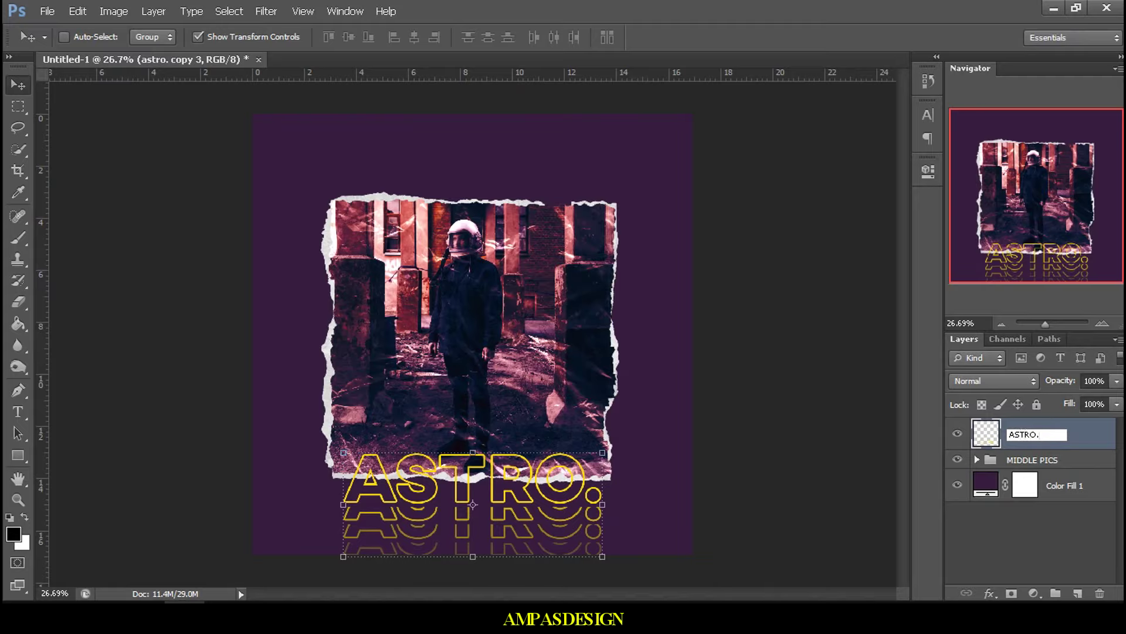
key(Return)
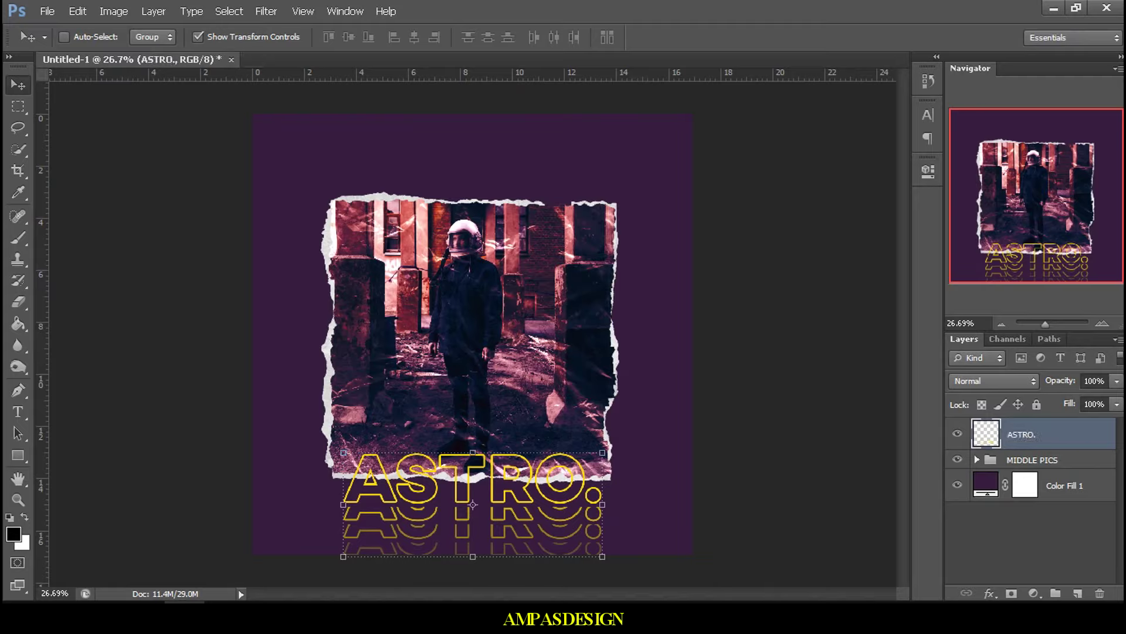
click(958, 434)
Step: Add a Drop Shadow layer style to the ASTRO. layer with an increased Distance
right_click(1017, 434)
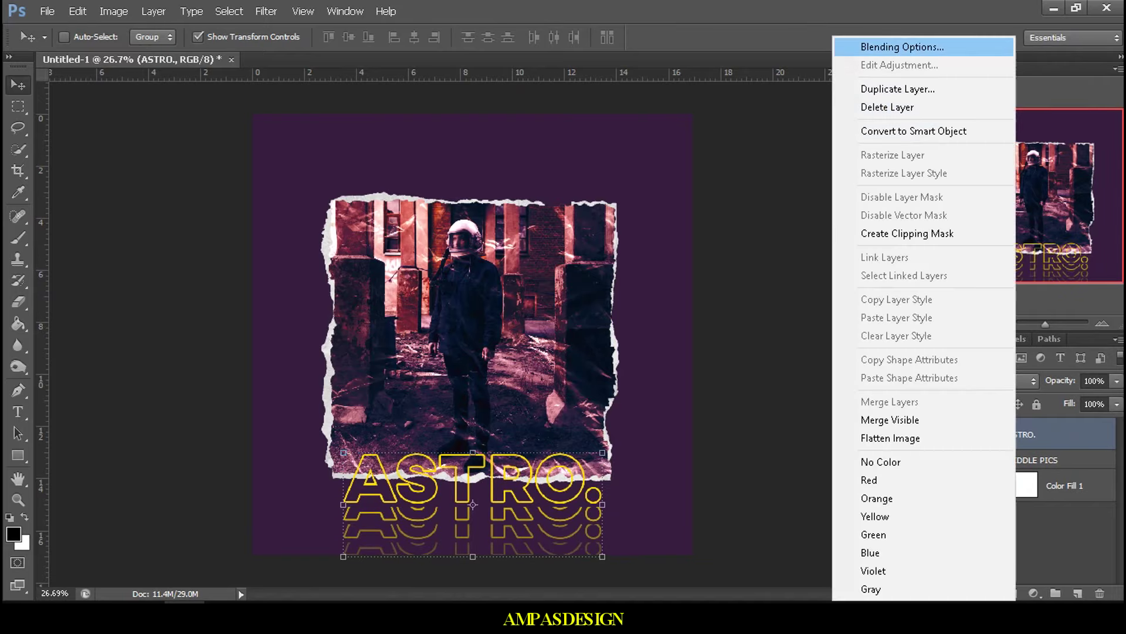
click(915, 45)
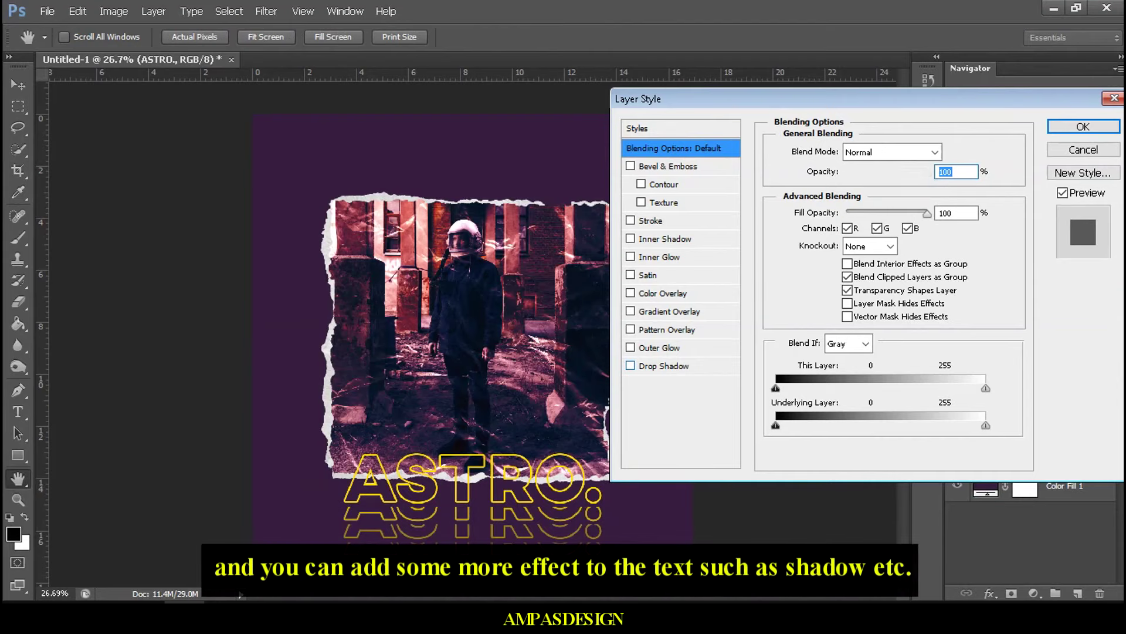
click(664, 366)
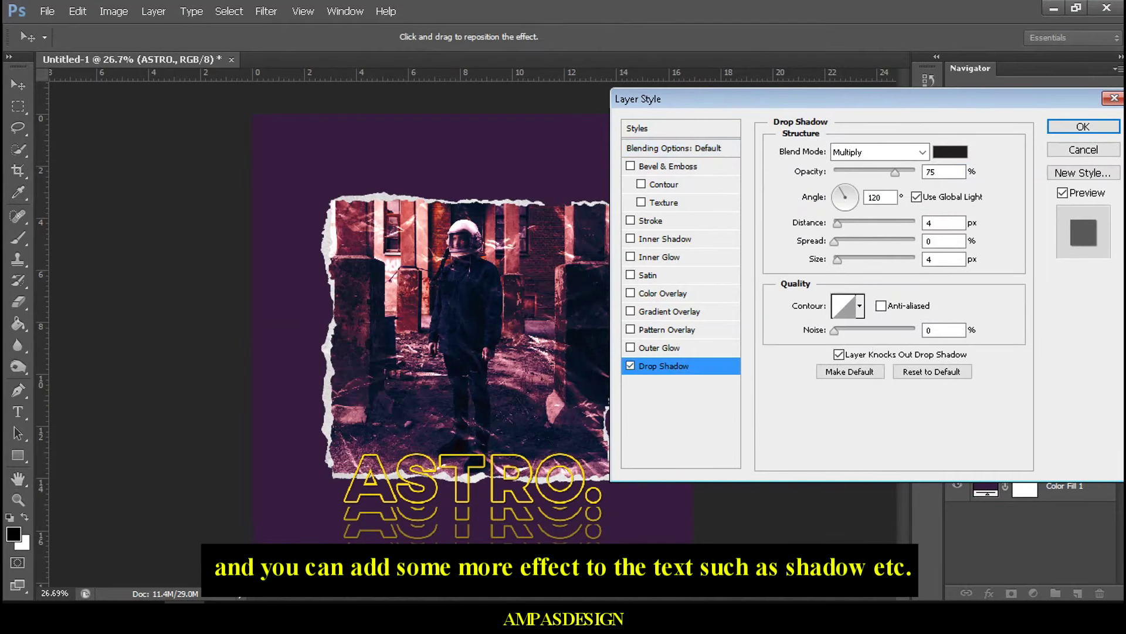
drag(838, 223, 845, 223)
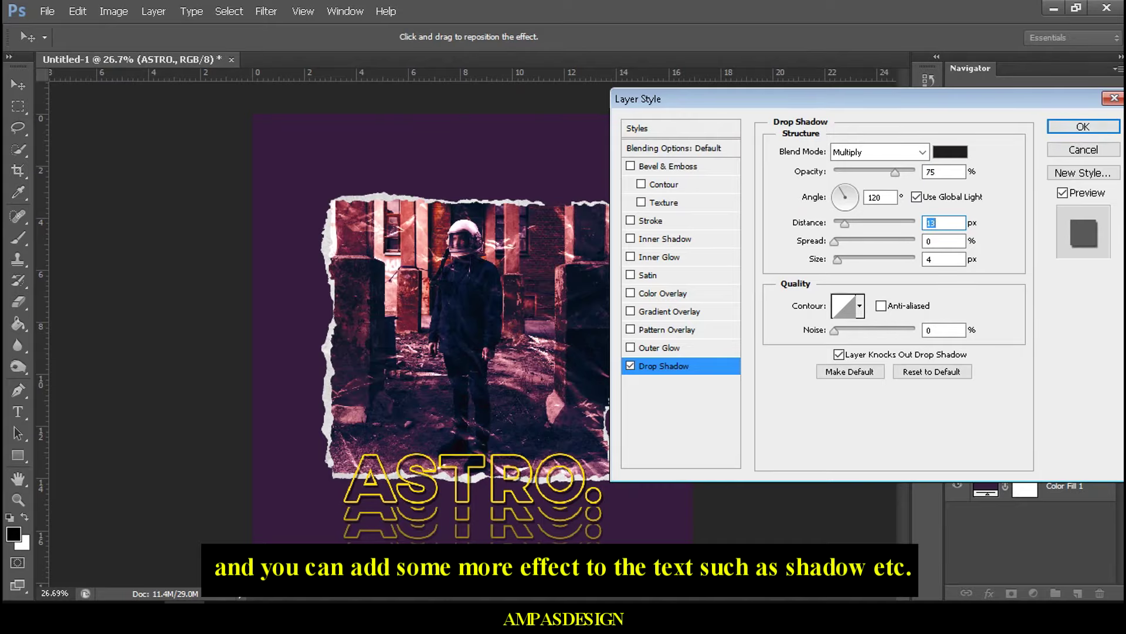
click(1083, 126)
scroll(459, 446, up, 3)
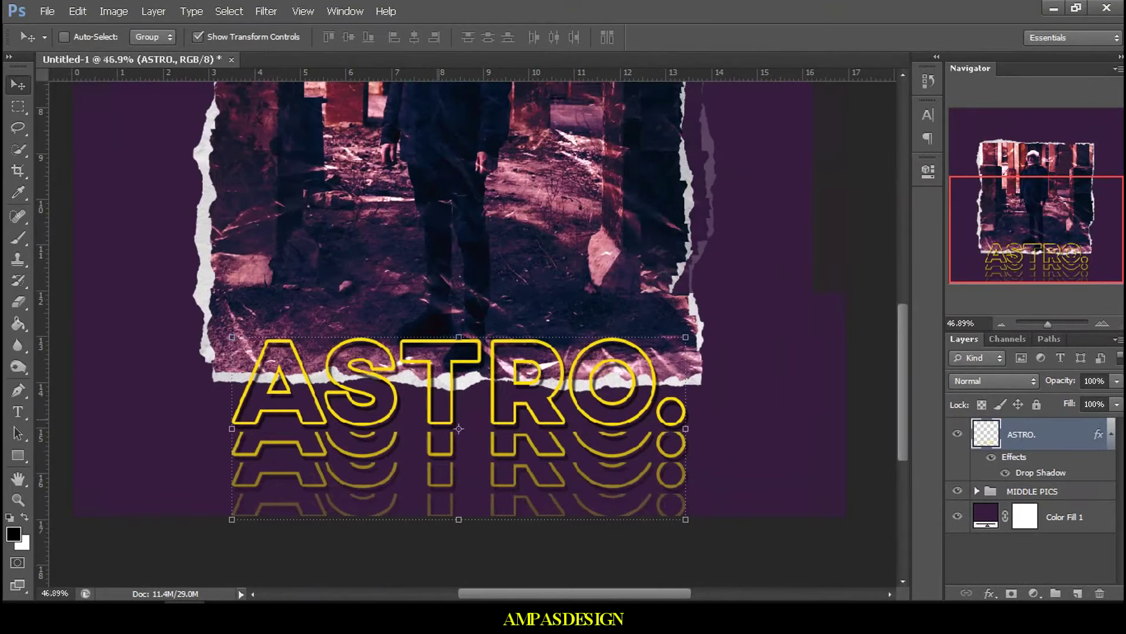
scroll(457, 510, up, 1)
scroll(469, 516, down, 3)
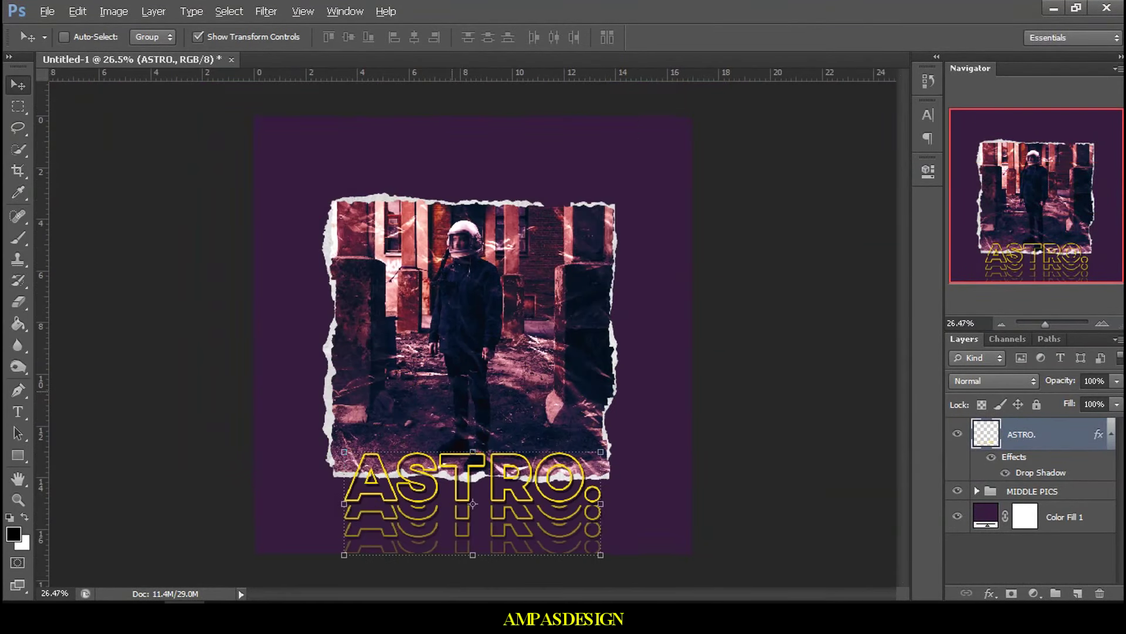
scroll(448, 328, up, 1)
scroll(470, 337, down, 1)
key(alt+bracketleft)
key(alt+bracketleft)
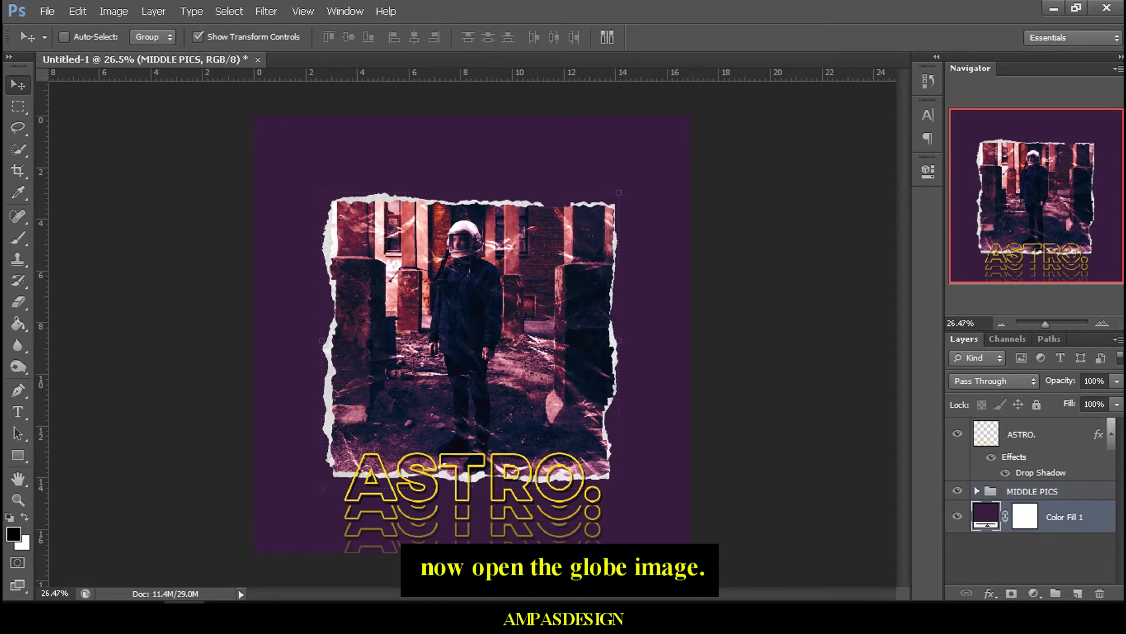
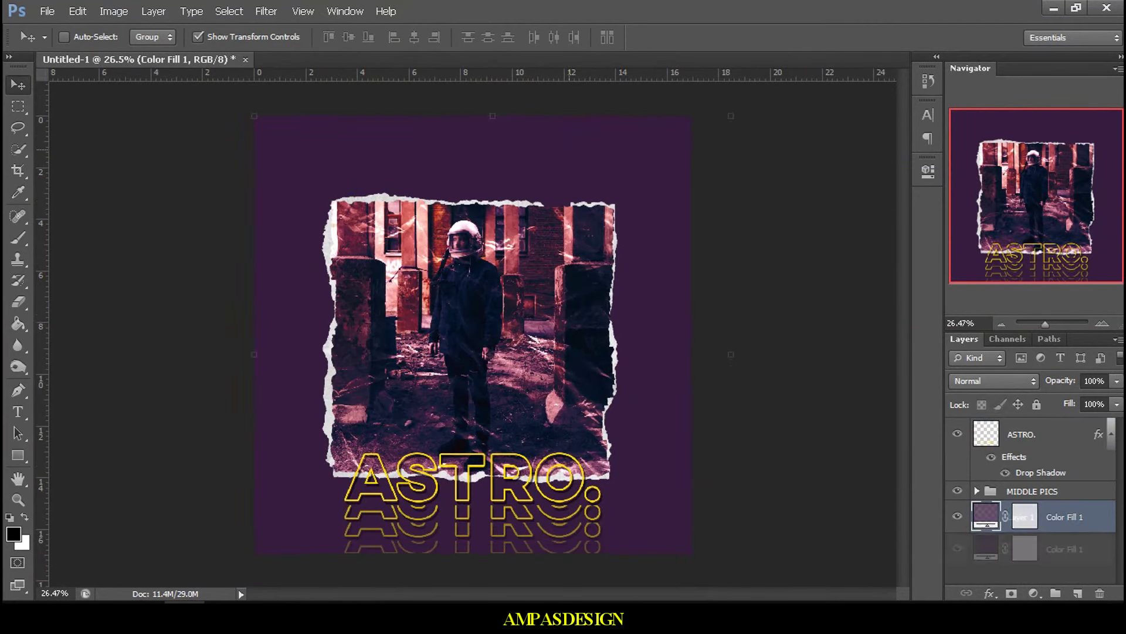
Step: Paste the blue wireframe globe, scale it to about 75%, rotate 45°, and place it upper-right
key(ctrl+v)
key(ctrl+t)
mouse_move(730, 116)
mouse_down()
mouse_move(585, 251)
mouse_move(663, 364)
mouse_move(669, 408)
mouse_up()
drag(559, 369, 784, 144)
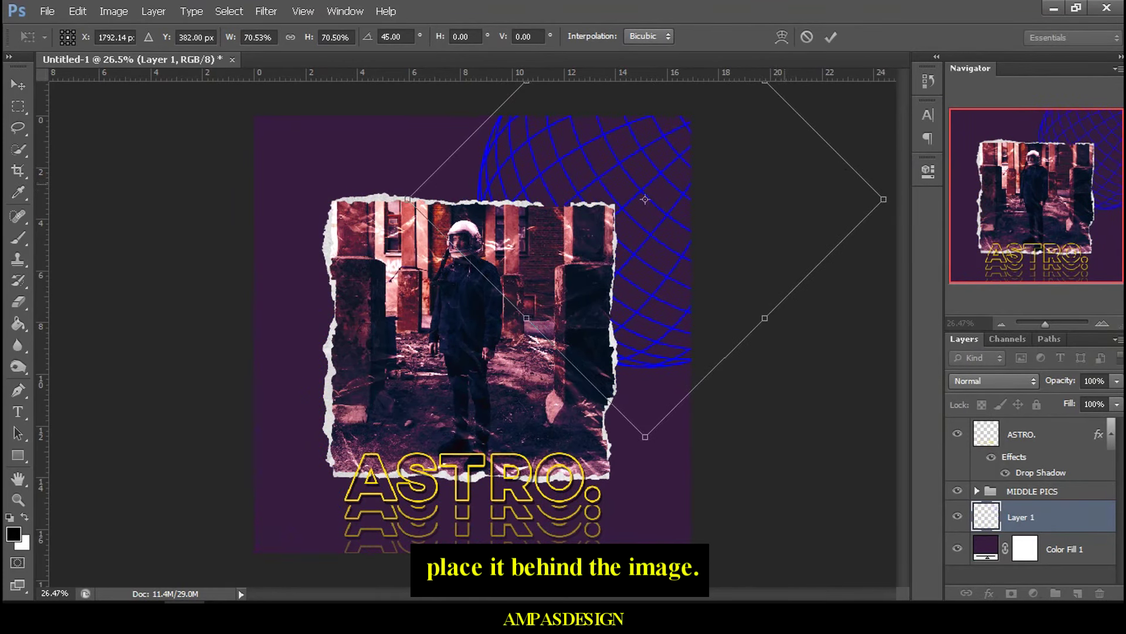
drag(753, 194, 761, 178)
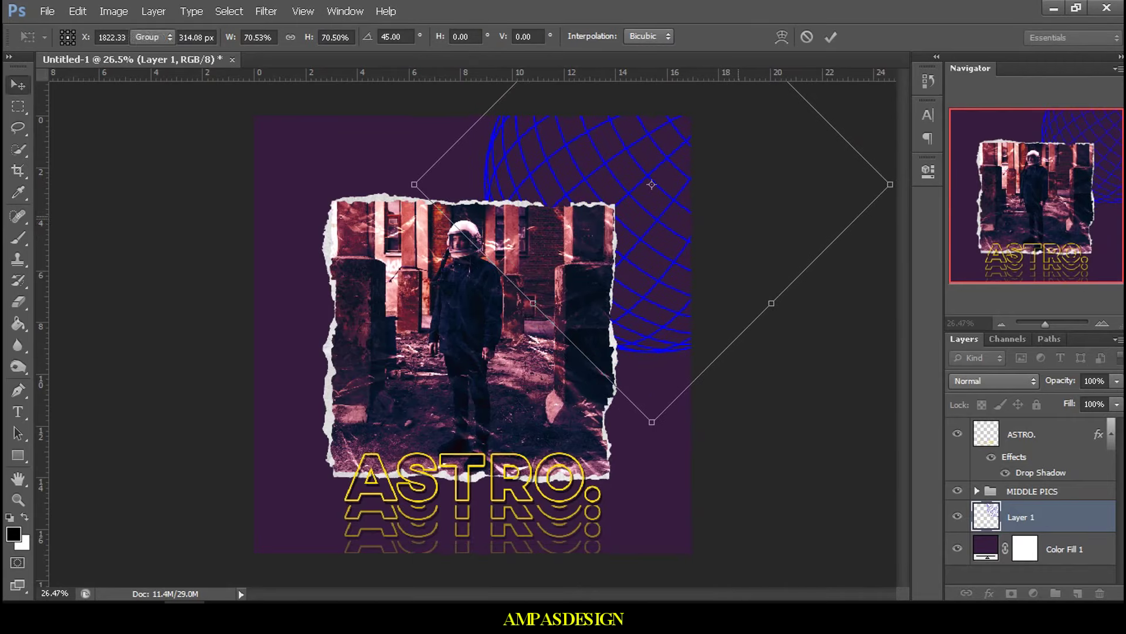
key(Return)
Step: Give the globe layer a Color Overlay in bright yellow ffe400 via Blending Options
right_click(1020, 517)
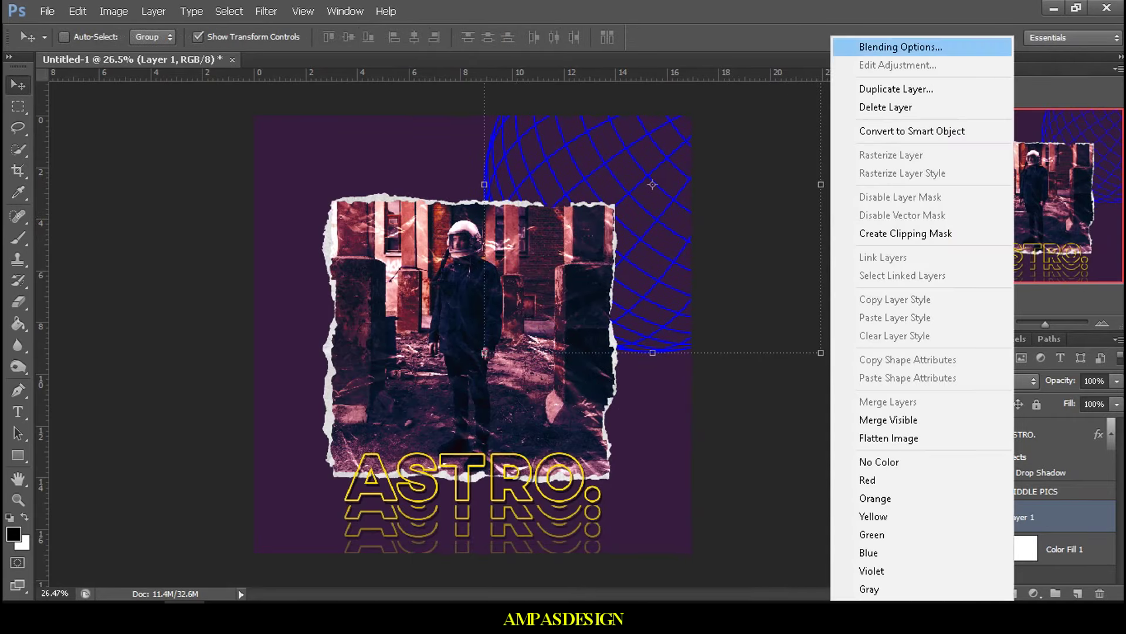
click(900, 47)
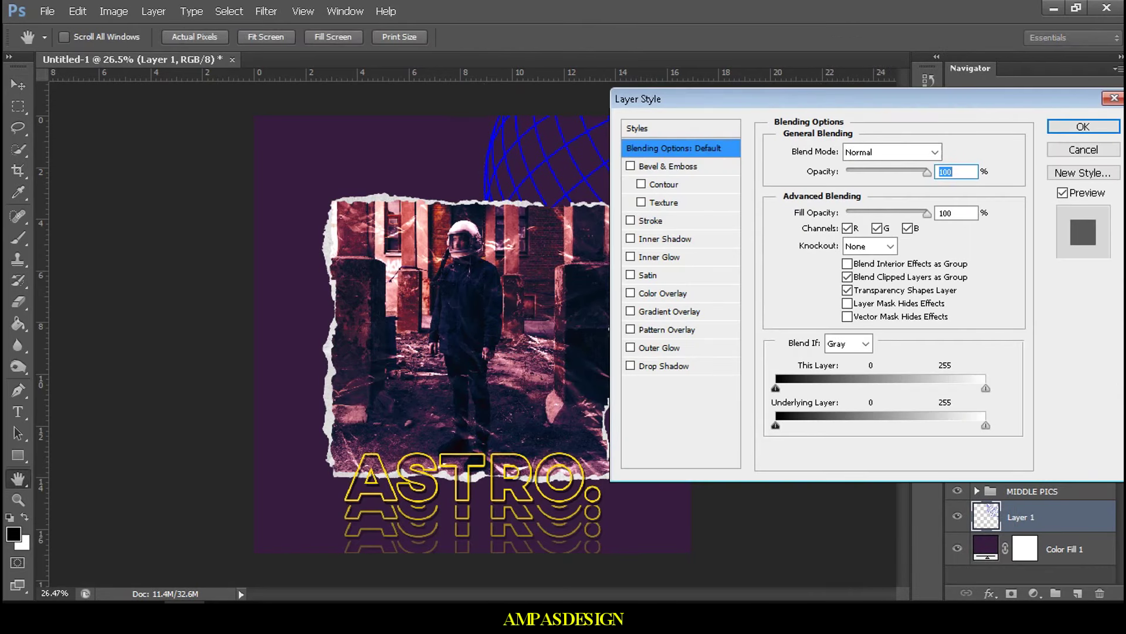
click(662, 293)
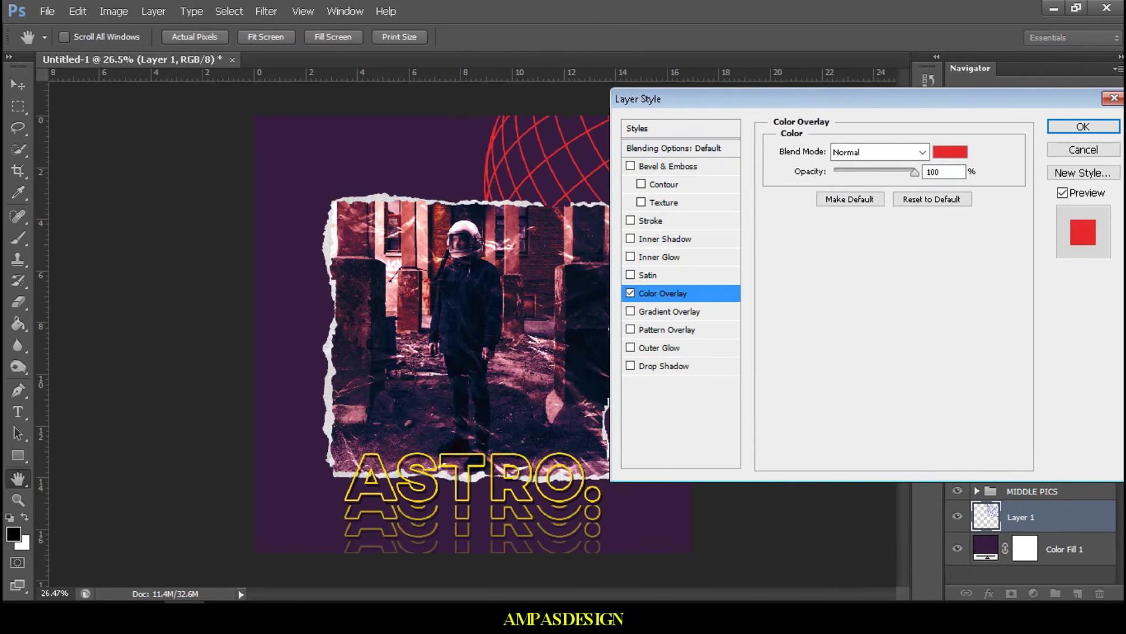
click(950, 151)
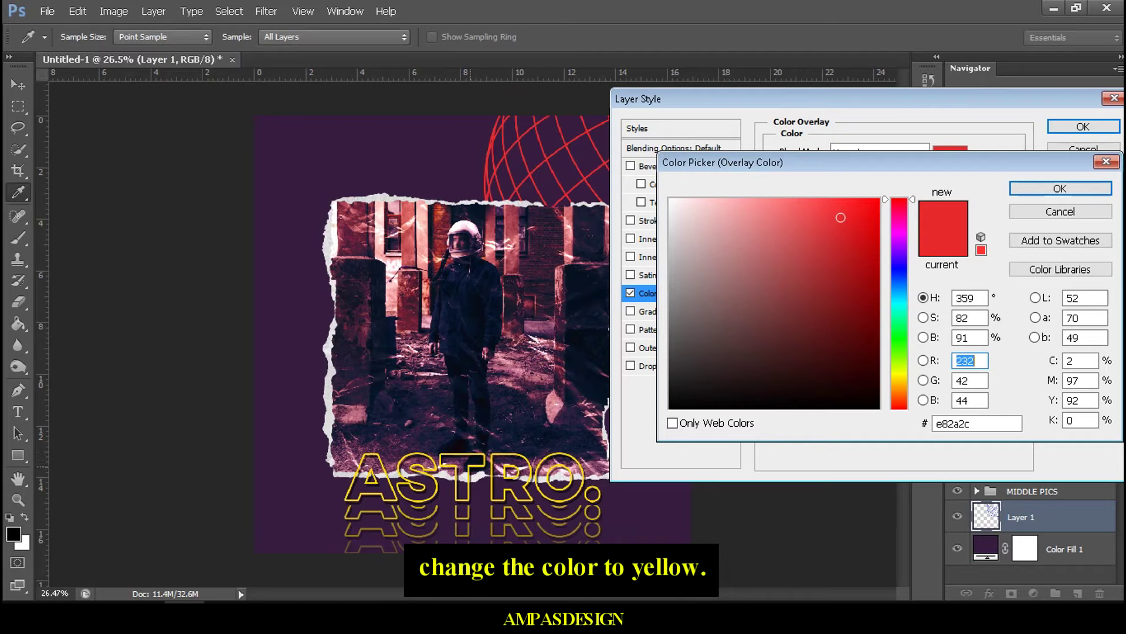
click(466, 467)
drag(853, 301, 878, 200)
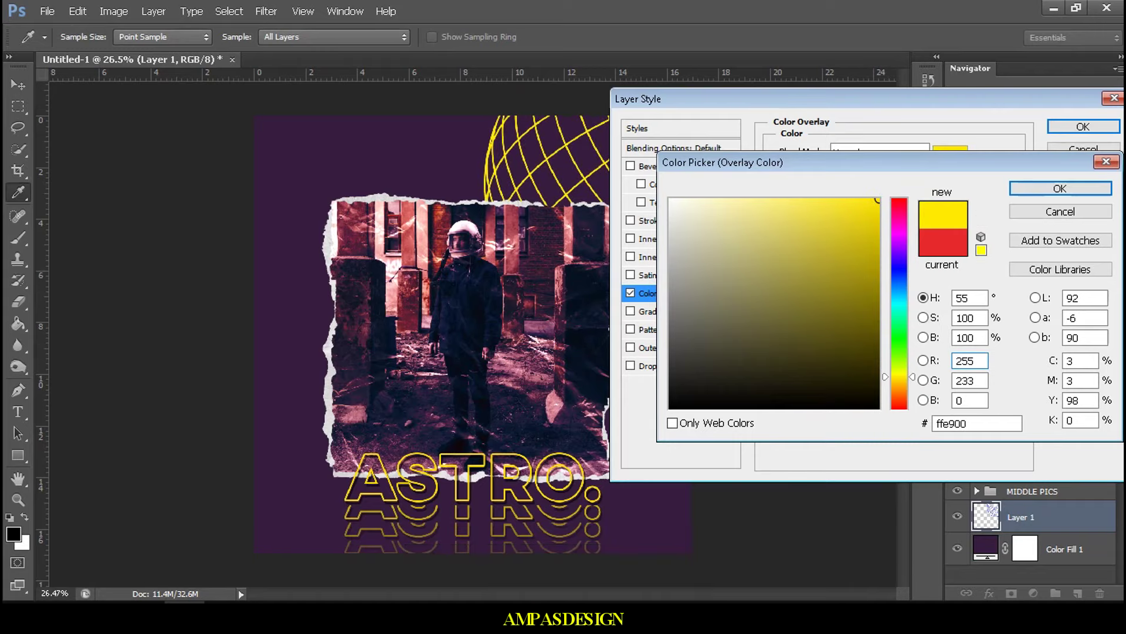
drag(899, 377, 899, 377)
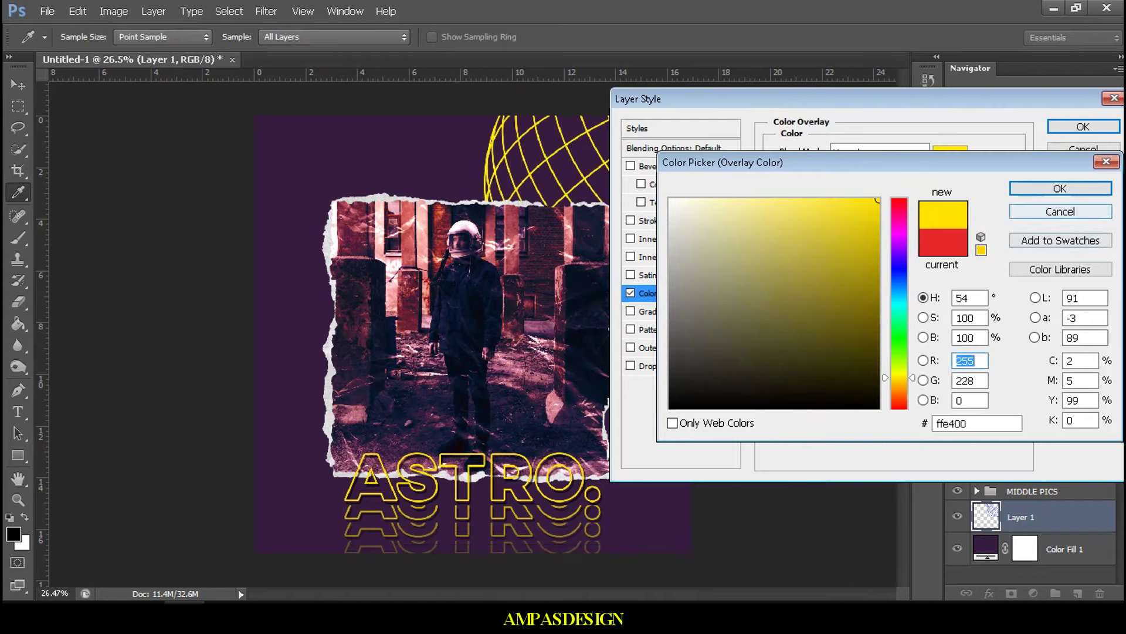
click(1060, 189)
key(Return)
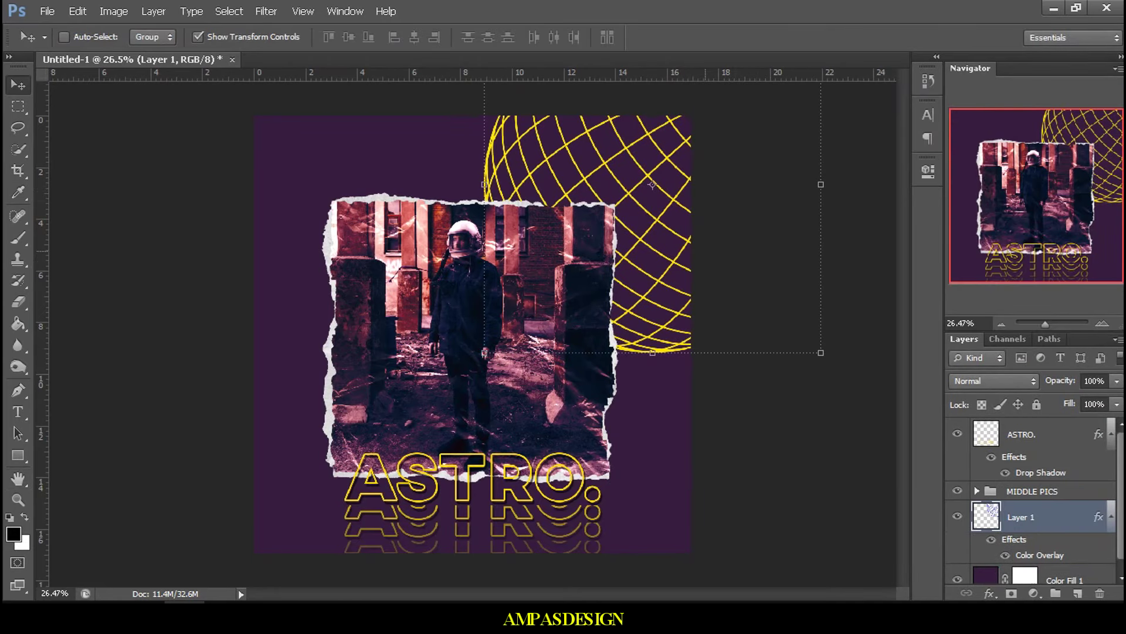
Step: Nudge the yellow globe slightly up-right and paste the next image as Layer 2
drag(698, 212, 703, 200)
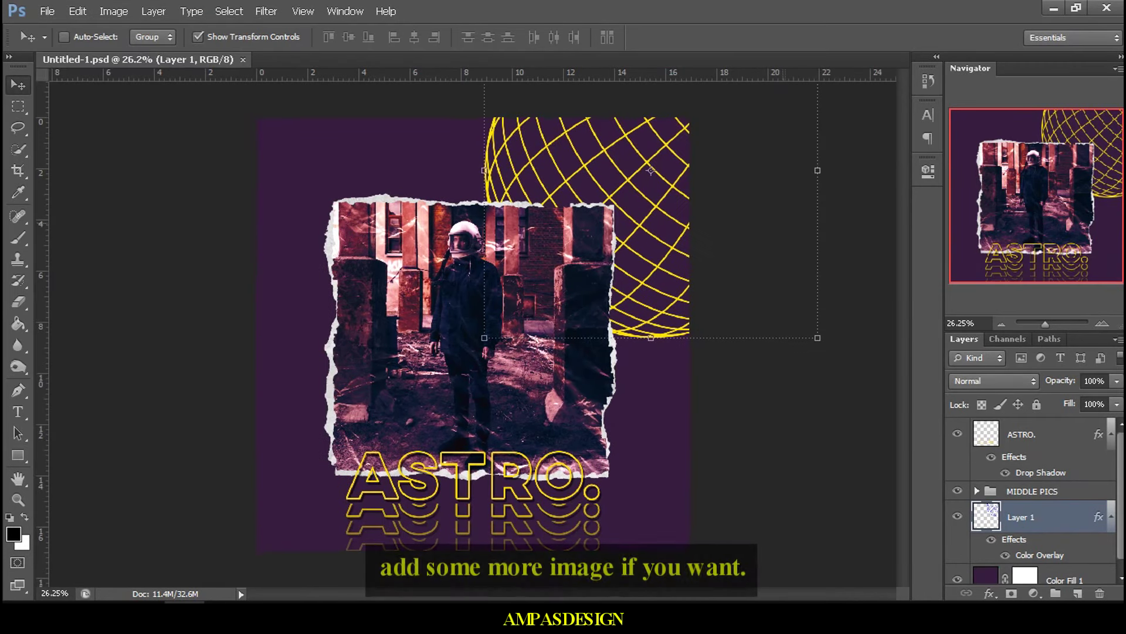
key(ctrl+v)
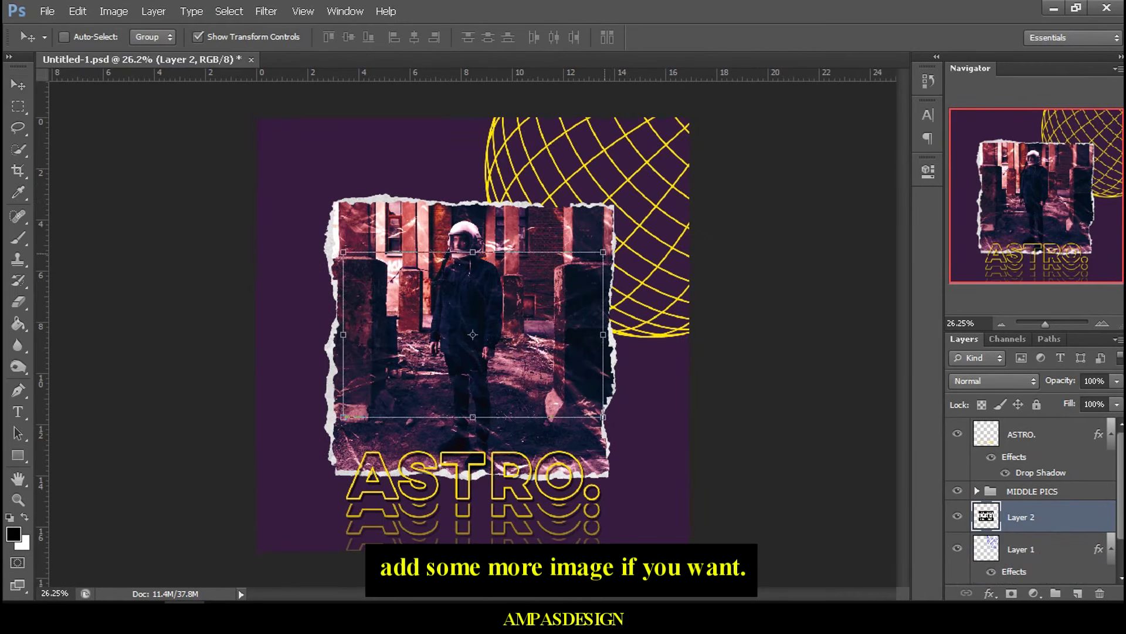
Step: Shrink the Parental Advisory label to about half size and move it to the top-left corner
key(ctrl+t)
drag(603, 253, 476, 332)
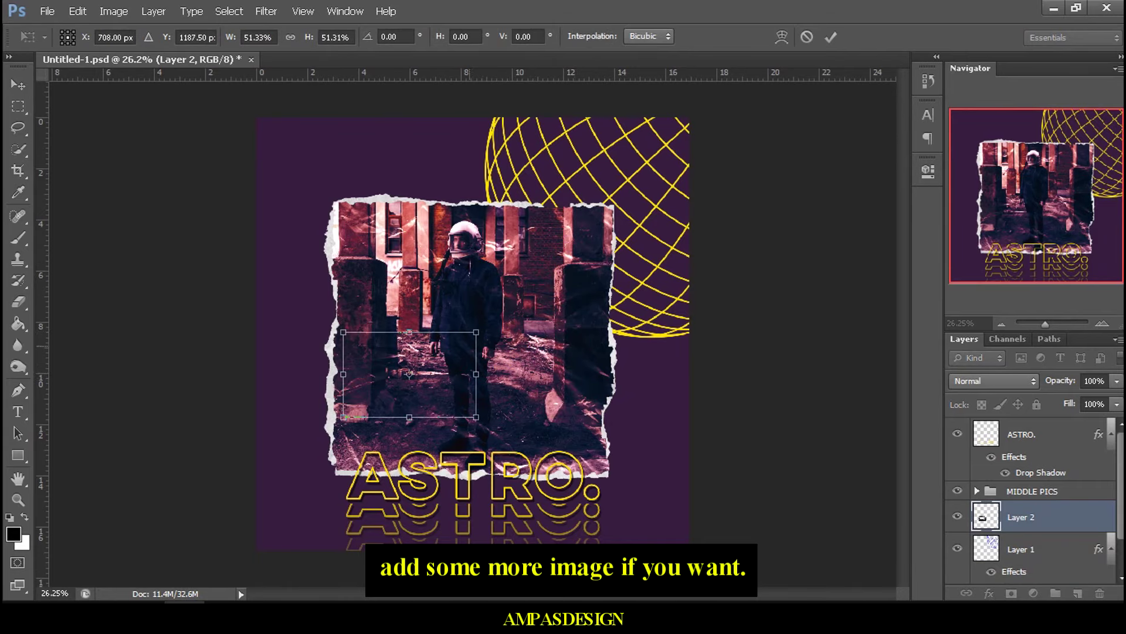
drag(409, 374, 325, 159)
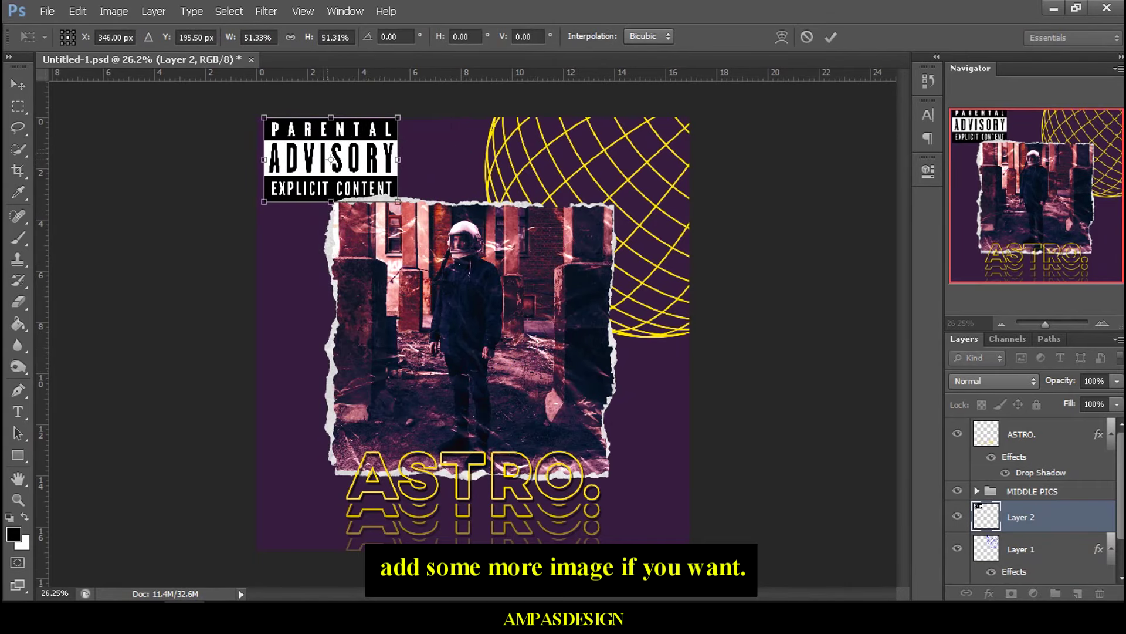
scroll(325, 159, up, 2)
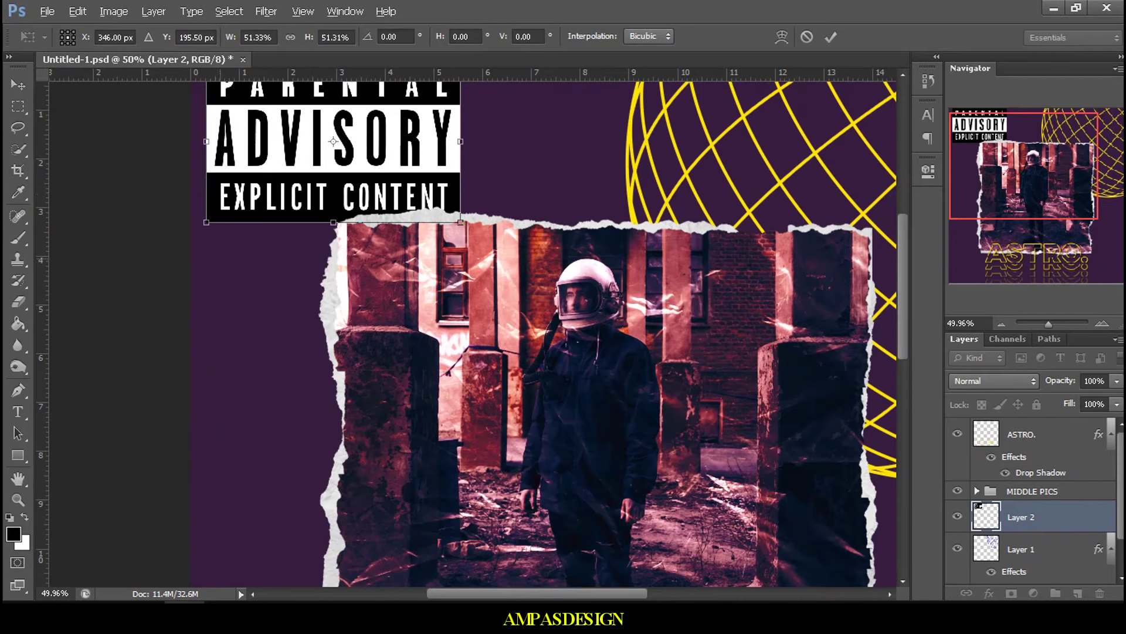
scroll(551, 334, up, 3)
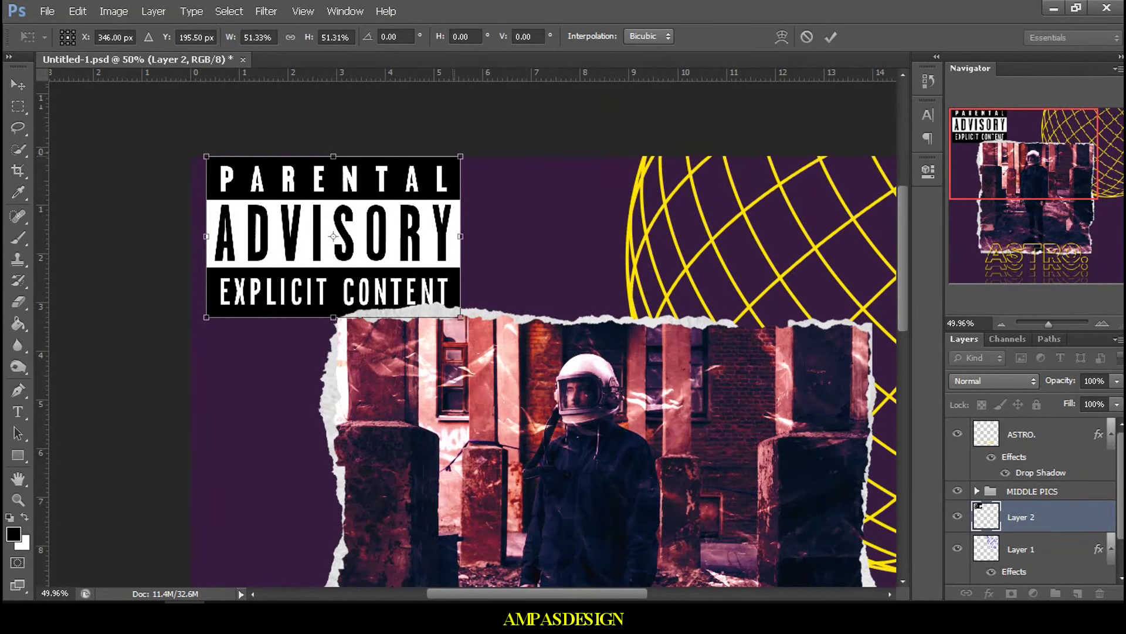
mouse_move(460, 157)
mouse_down()
mouse_move(381, 206)
mouse_move(346, 176)
mouse_move(360, 174)
mouse_up()
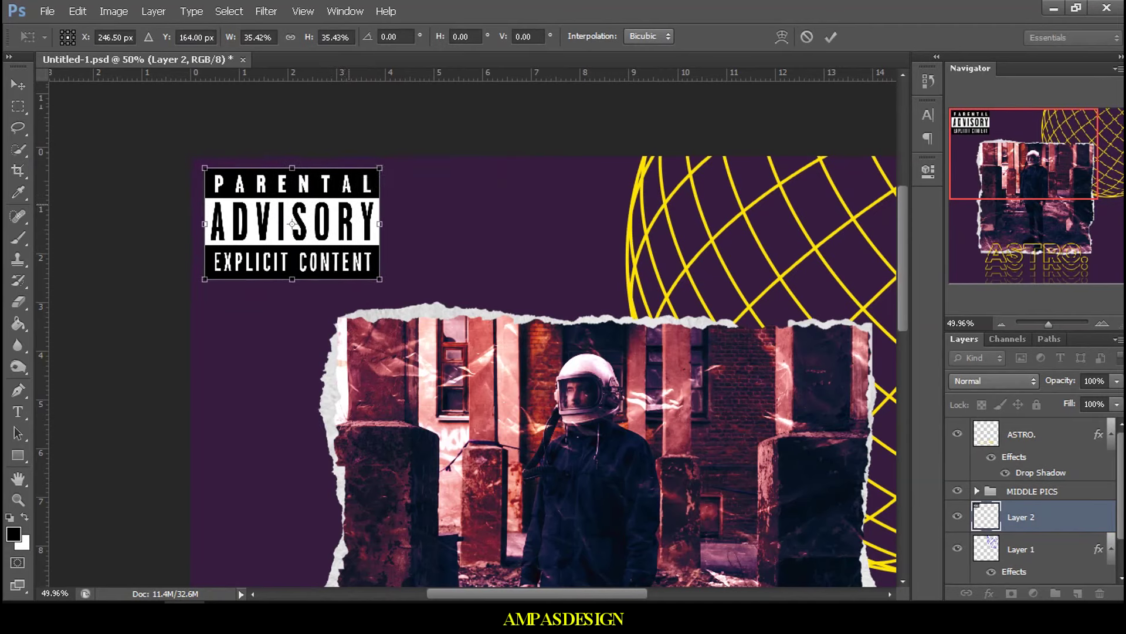
key(Return)
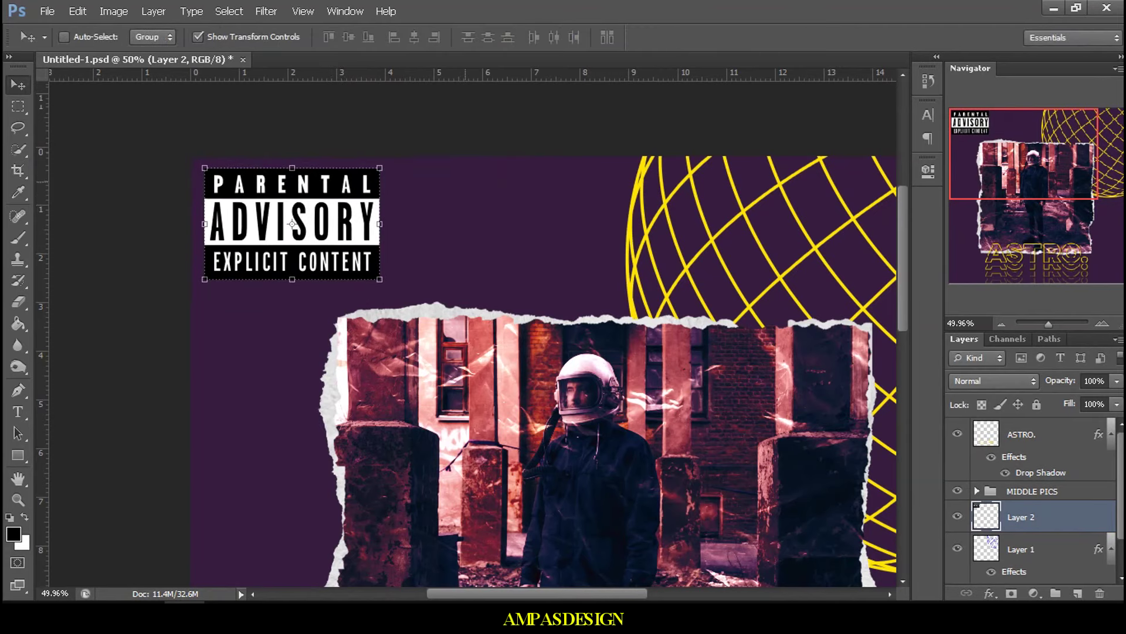
Step: Shrink the Parental Advisory label further in the top-left corner and review the cover
scroll(292, 224, down, 2)
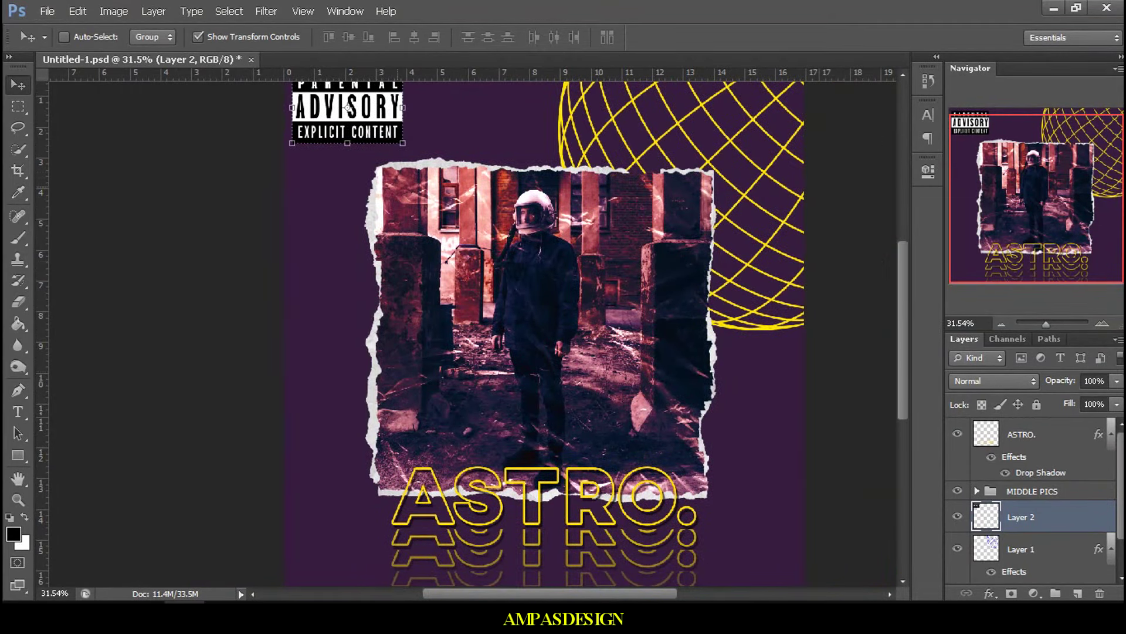
scroll(348, 108, up, 4)
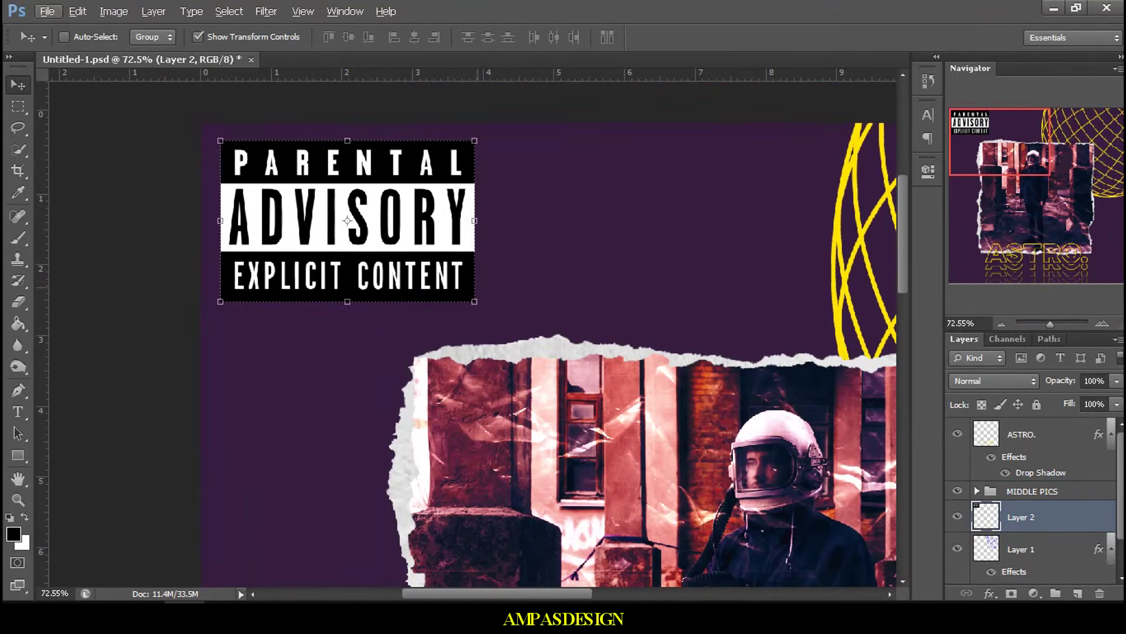
drag(475, 302, 380, 241)
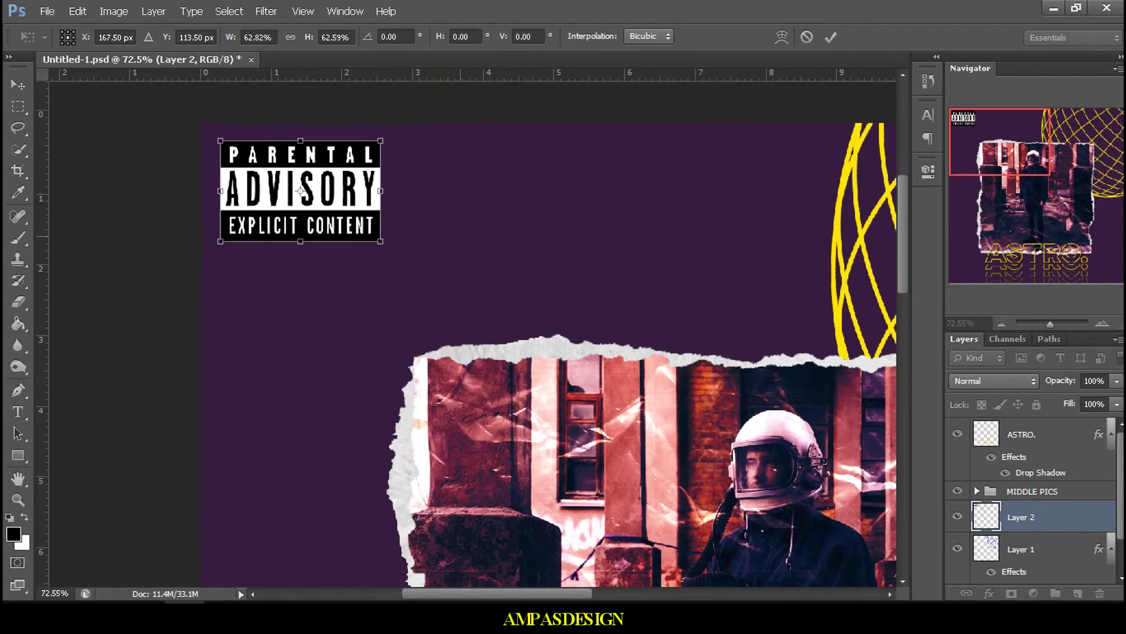
key(Return)
scroll(356, 191, down, 2)
scroll(357, 192, down, 1)
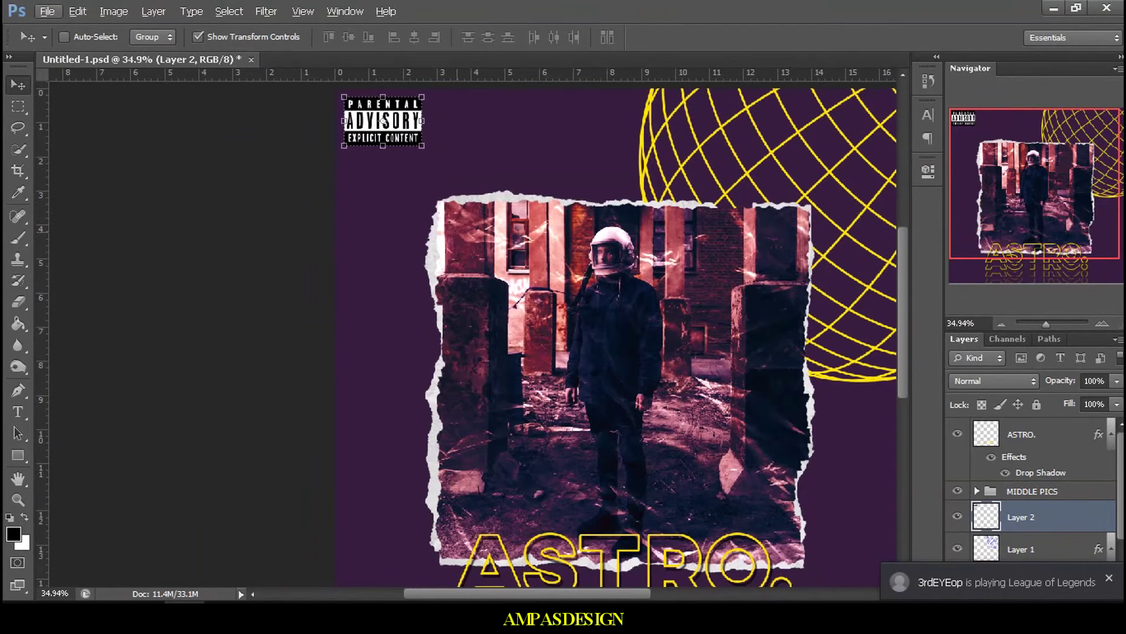
scroll(357, 192, down, 1)
scroll(356, 192, down, 2)
scroll(356, 192, up, 1)
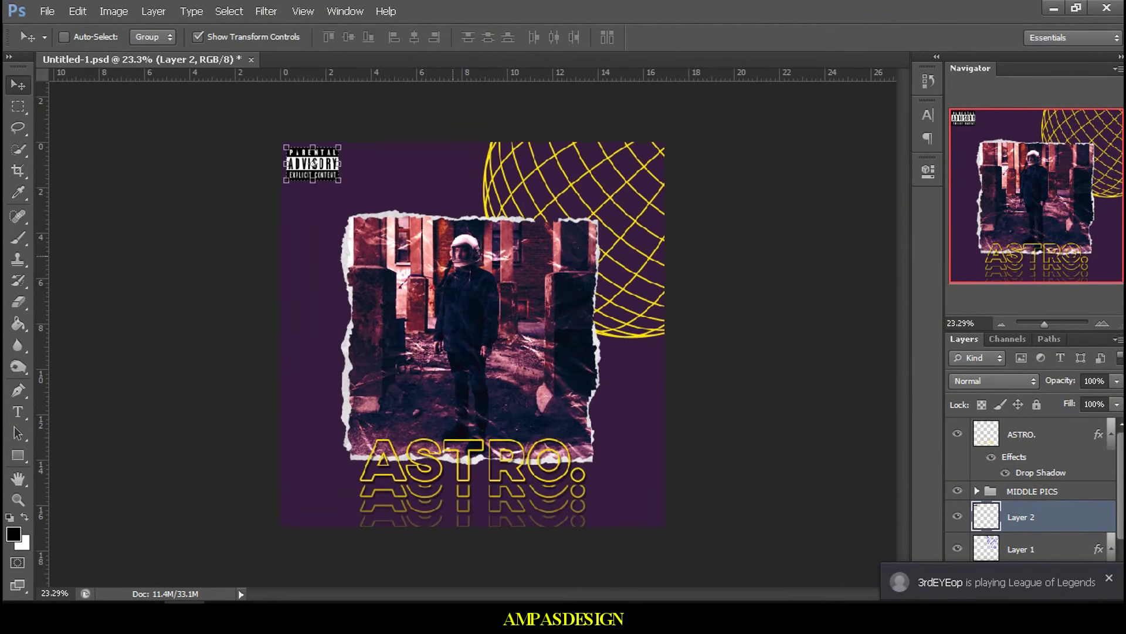
scroll(458, 341, up, 1)
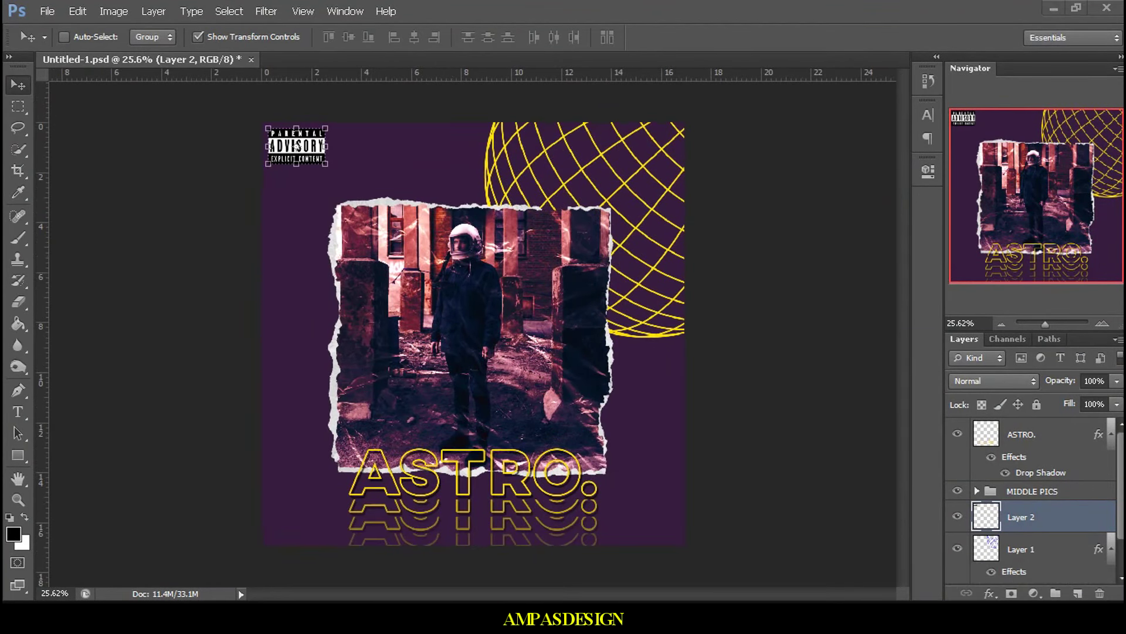
scroll(1033, 493, down, 2)
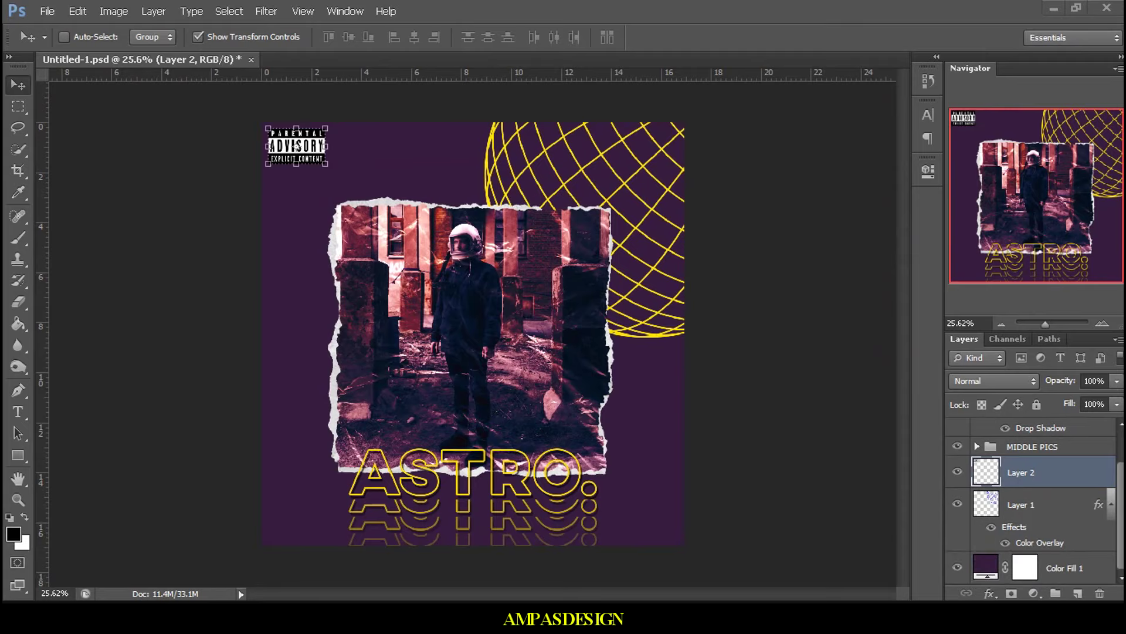
Step: Copy the plastic texture from 6.jpg and paste it above the Color Fill 1 layer
click(1064, 568)
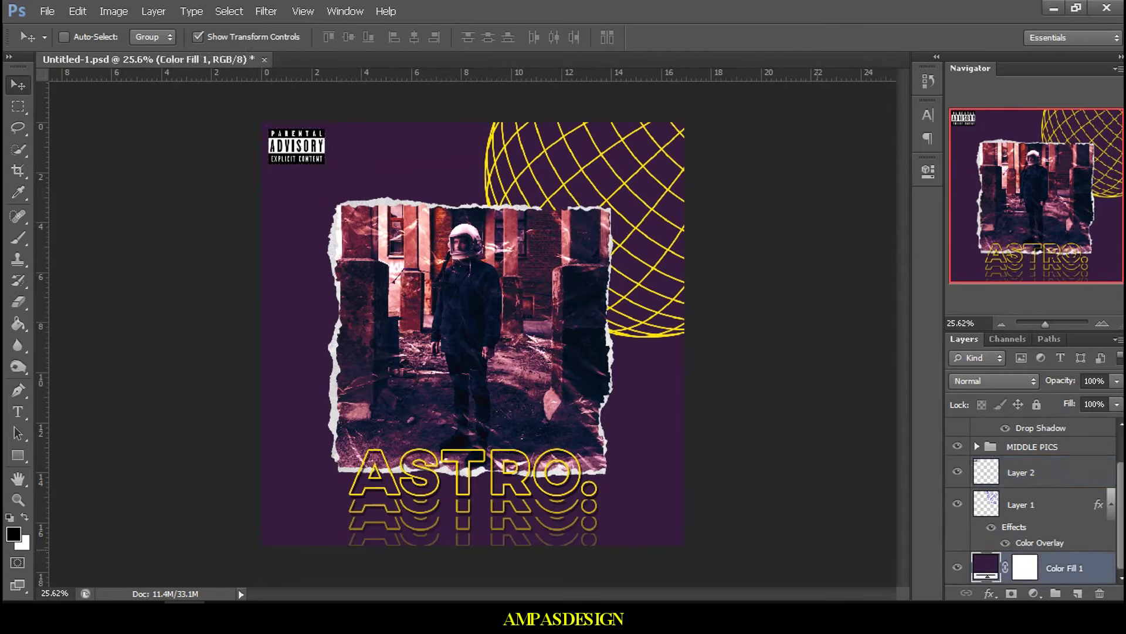
click(47, 11)
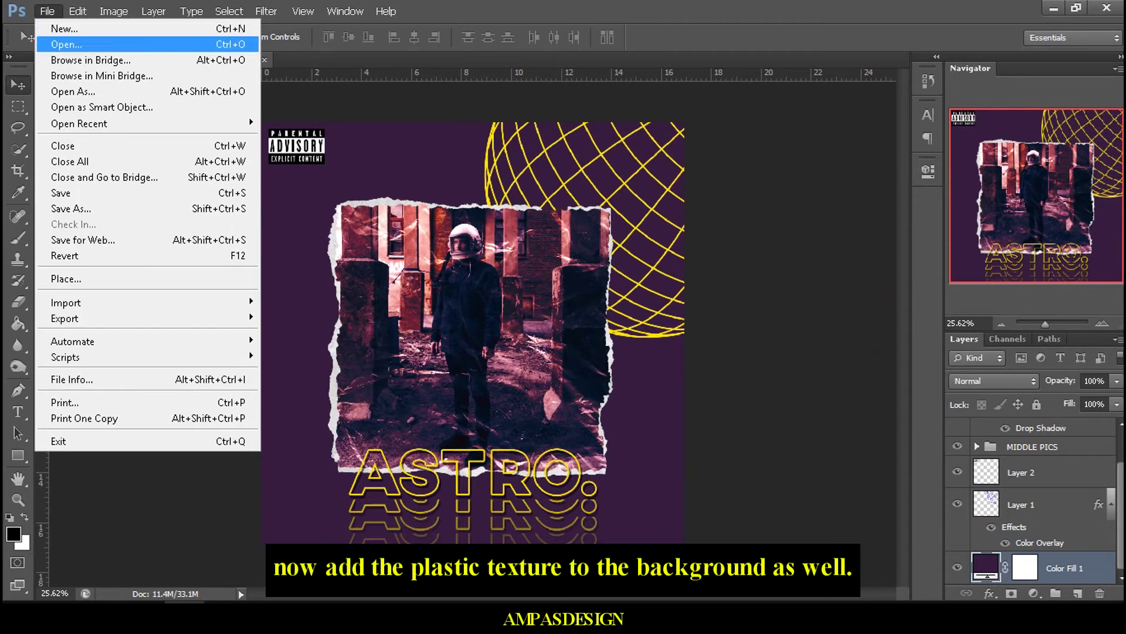
click(47, 43)
key(ctrl+a)
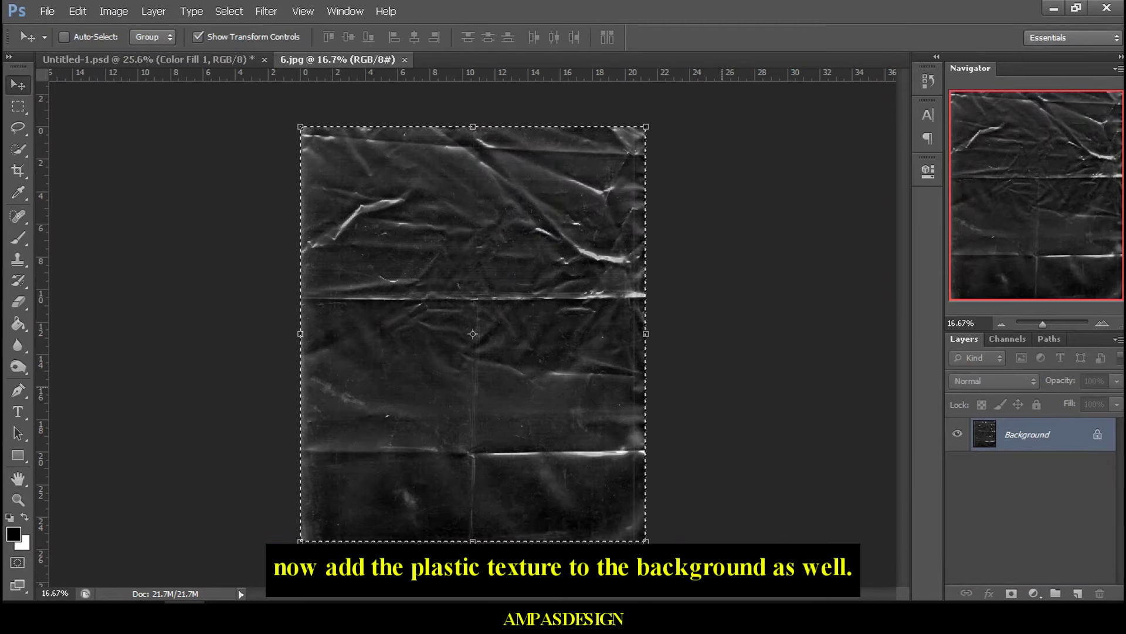
click(405, 59)
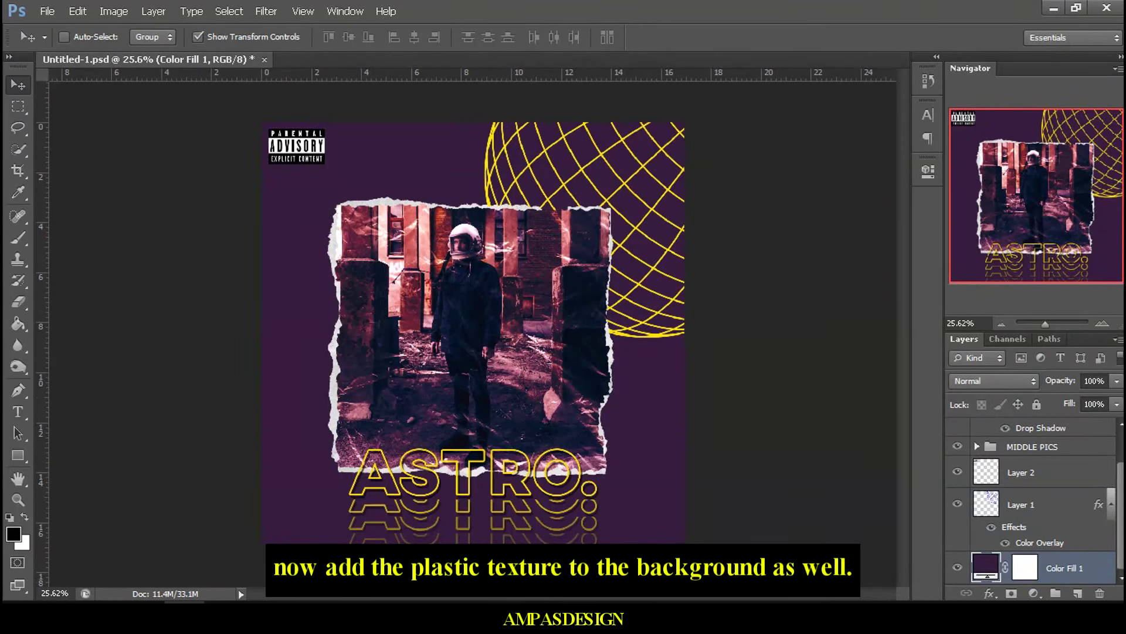
key(ctrl+v)
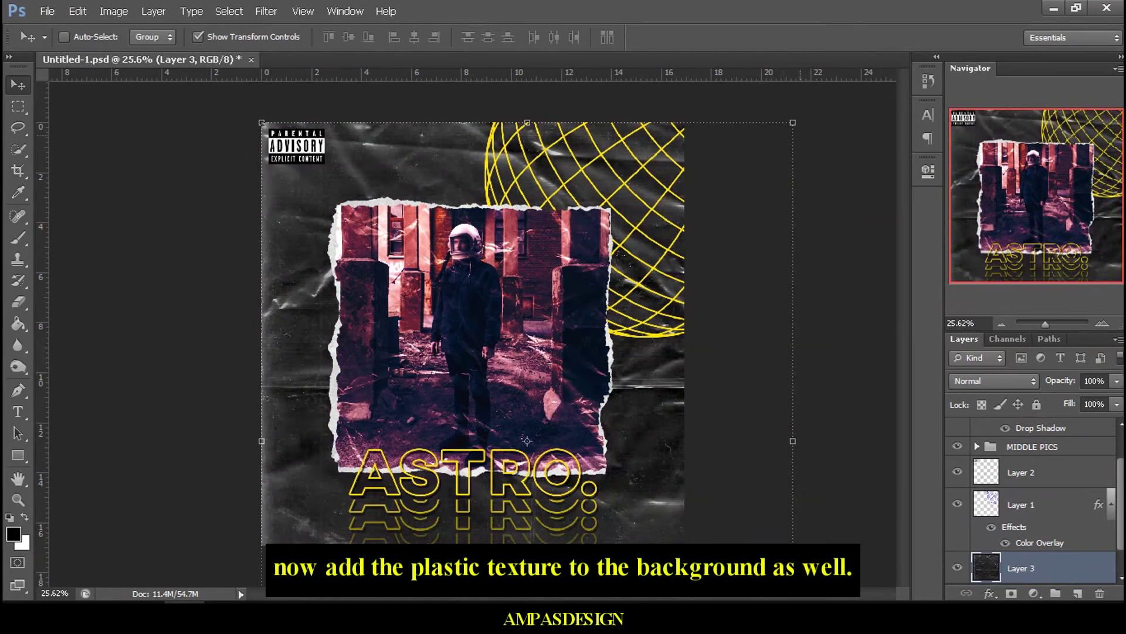
Step: Stretch the pasted plastic texture to cover the whole canvas
key(ctrl+t)
mouse_move(793, 122)
mouse_down()
mouse_move(516, 452)
mouse_move(492, 159)
mouse_up()
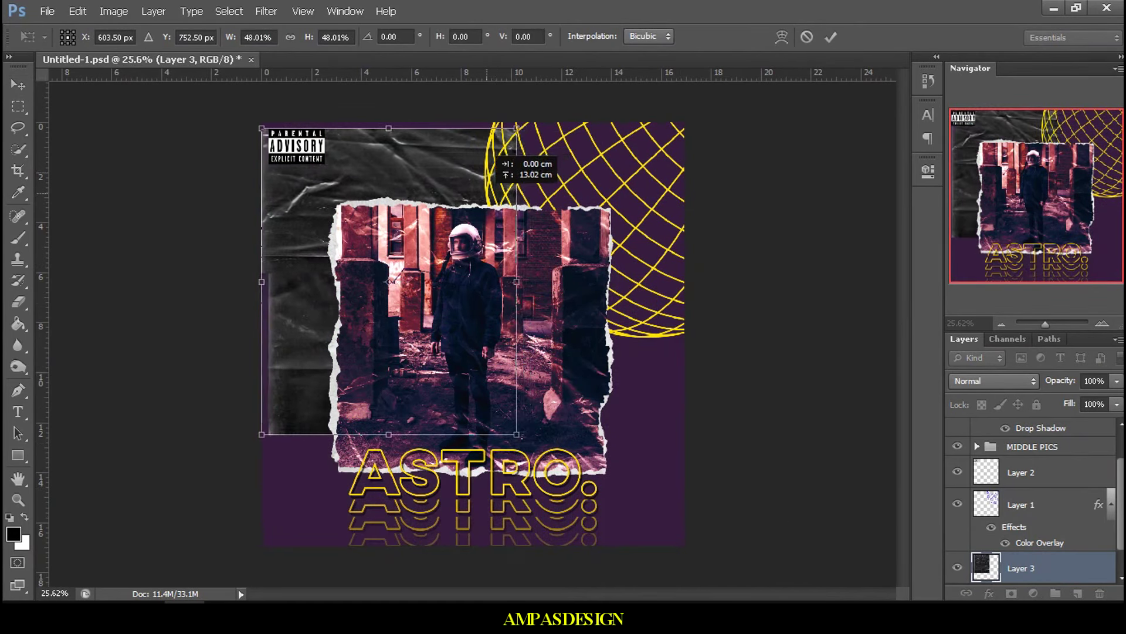
drag(491, 159, 492, 154)
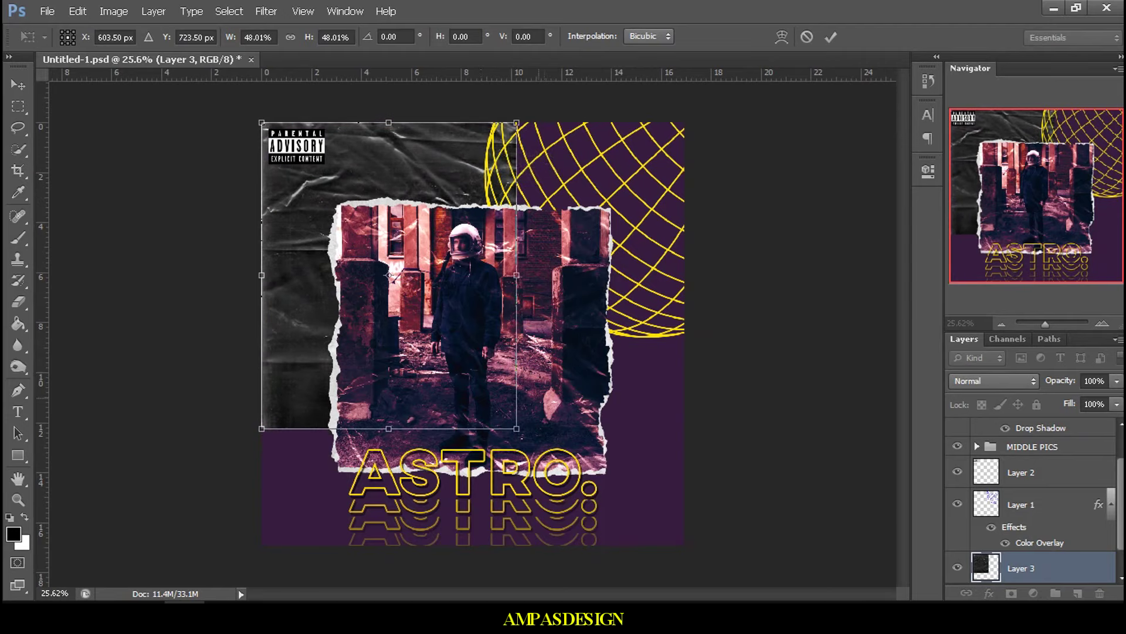
drag(516, 429, 784, 509)
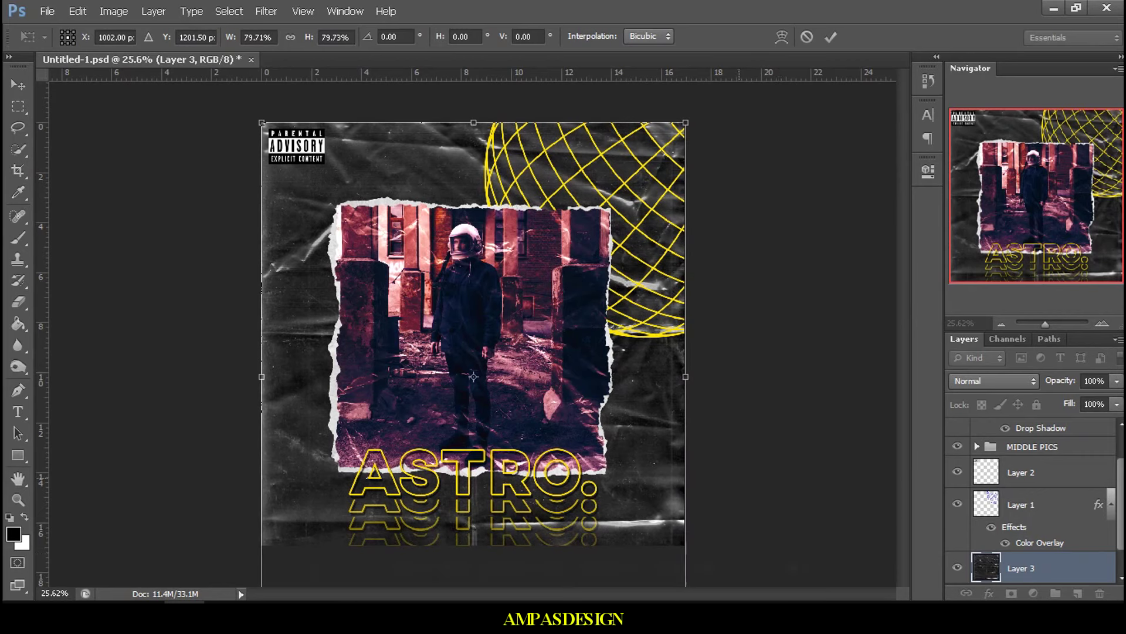
key(Return)
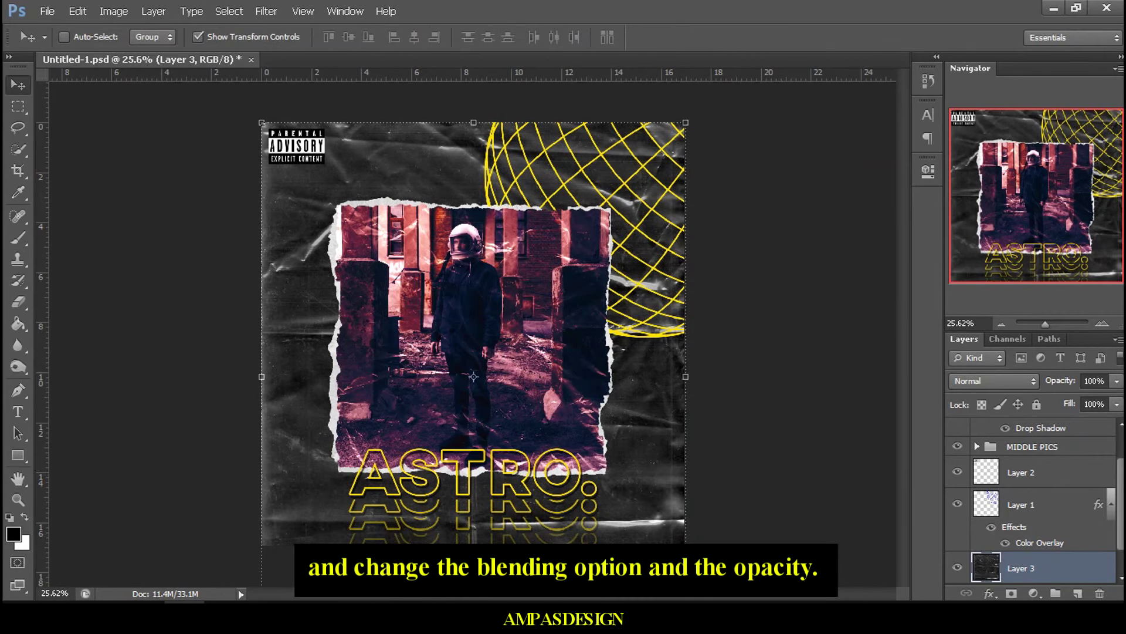
Step: Blend the plastic texture in Screen mode at 30% opacity
click(994, 381)
click(974, 139)
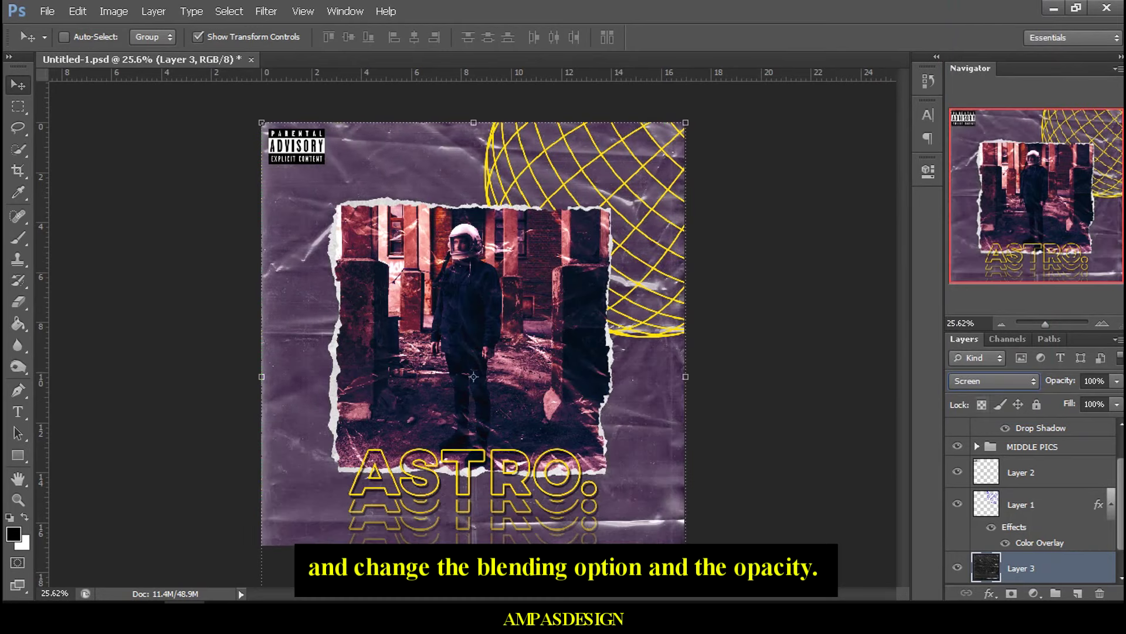
click(994, 381)
click(986, 165)
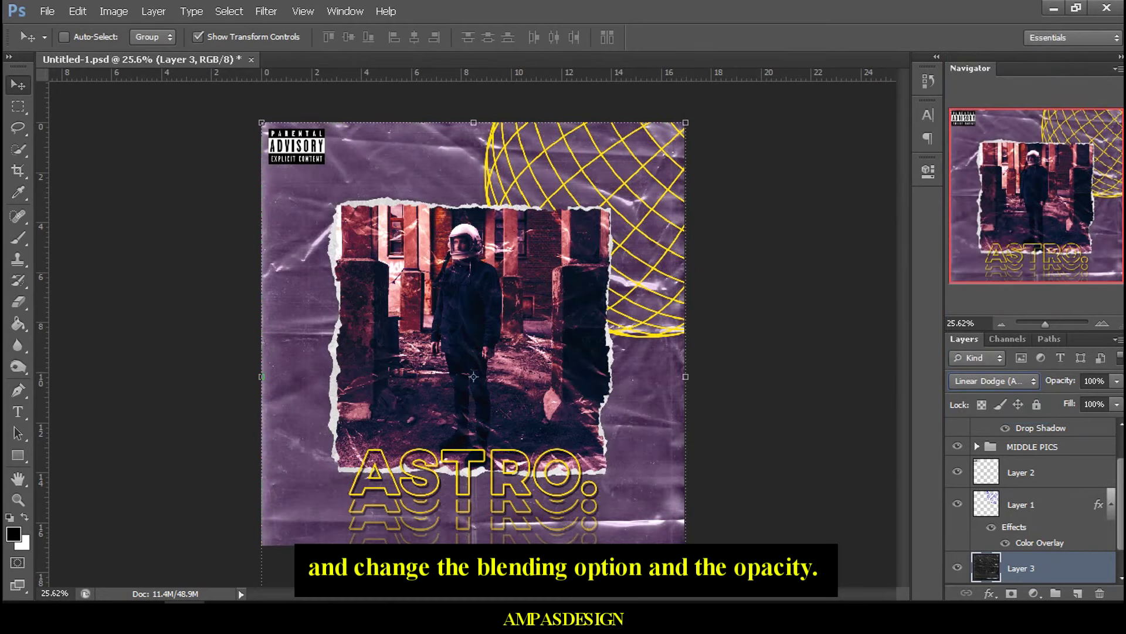
click(994, 381)
click(974, 141)
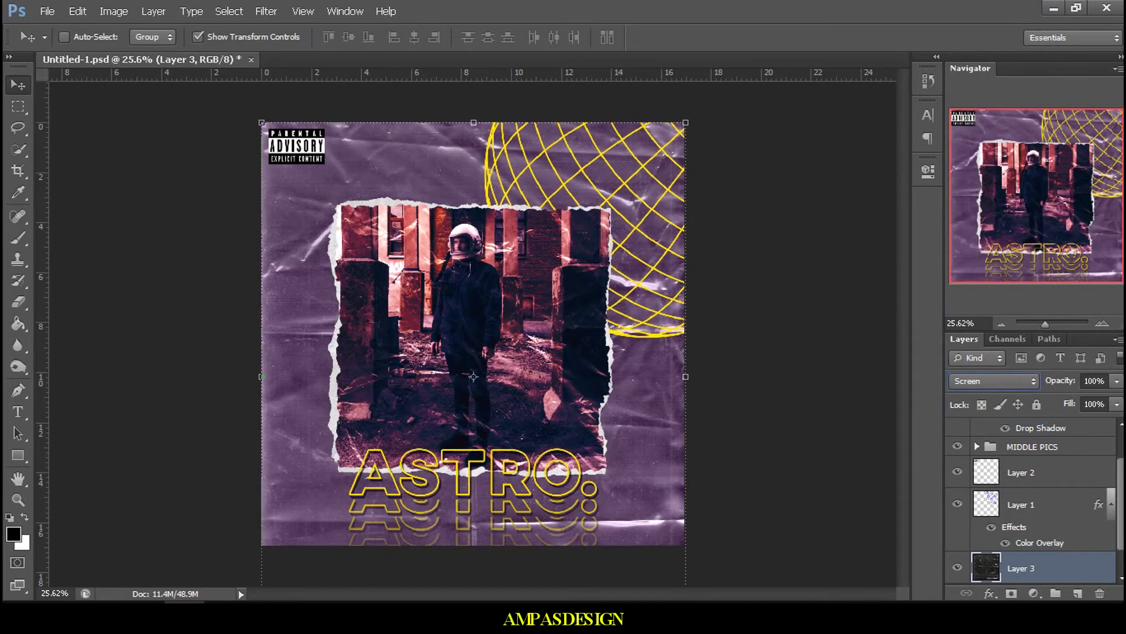
click(1116, 381)
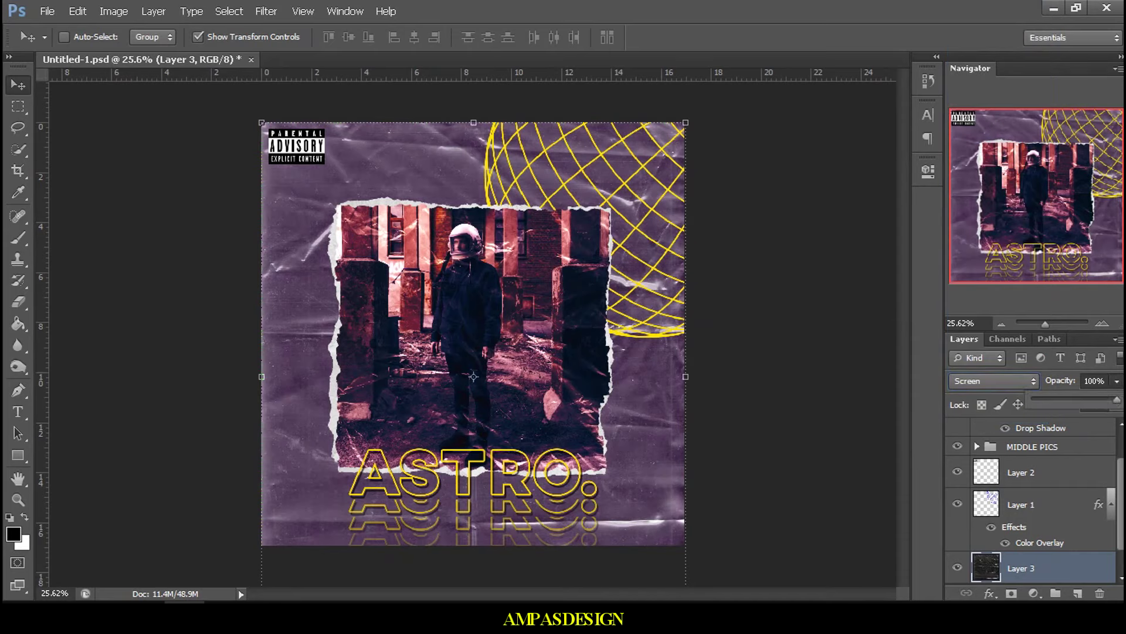
drag(1117, 400, 1067, 400)
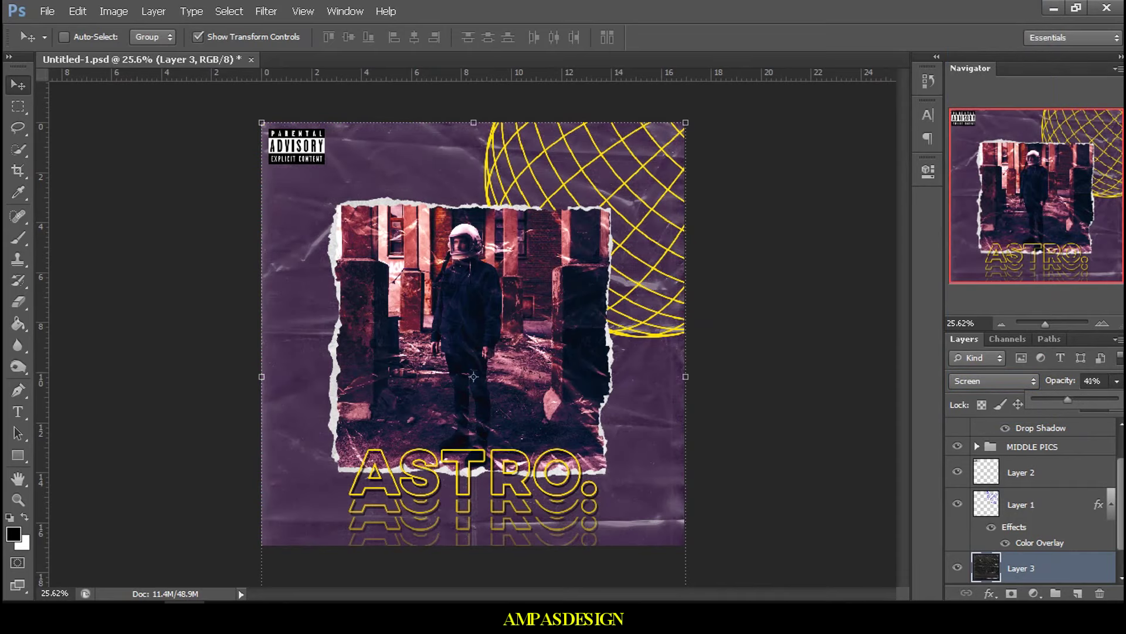
drag(1066, 399, 1057, 399)
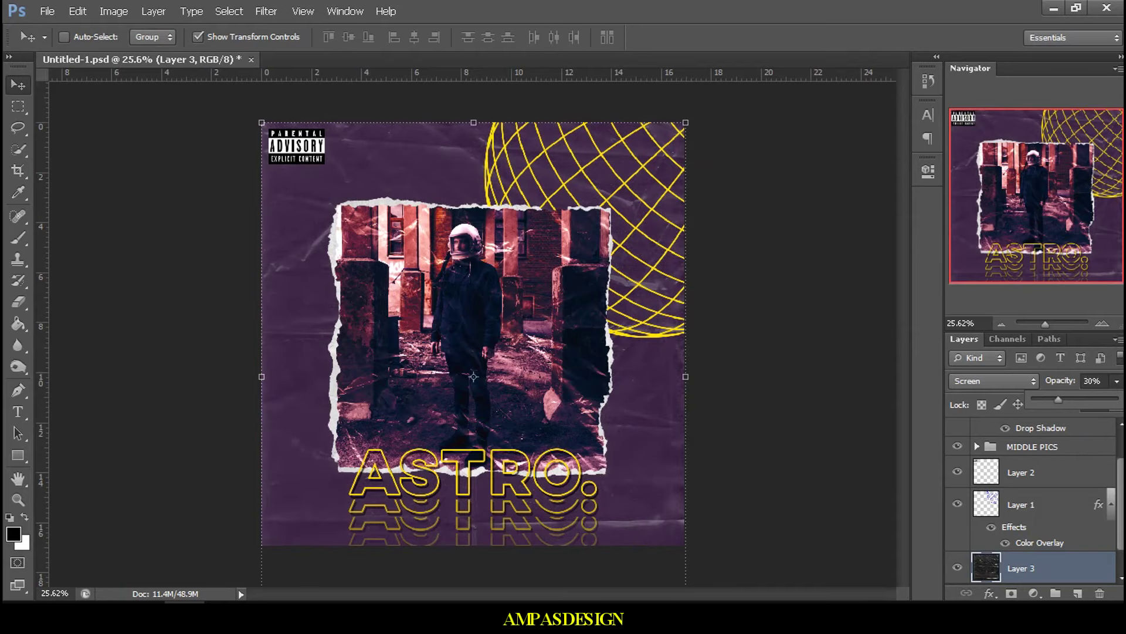
drag(1058, 399, 1058, 399)
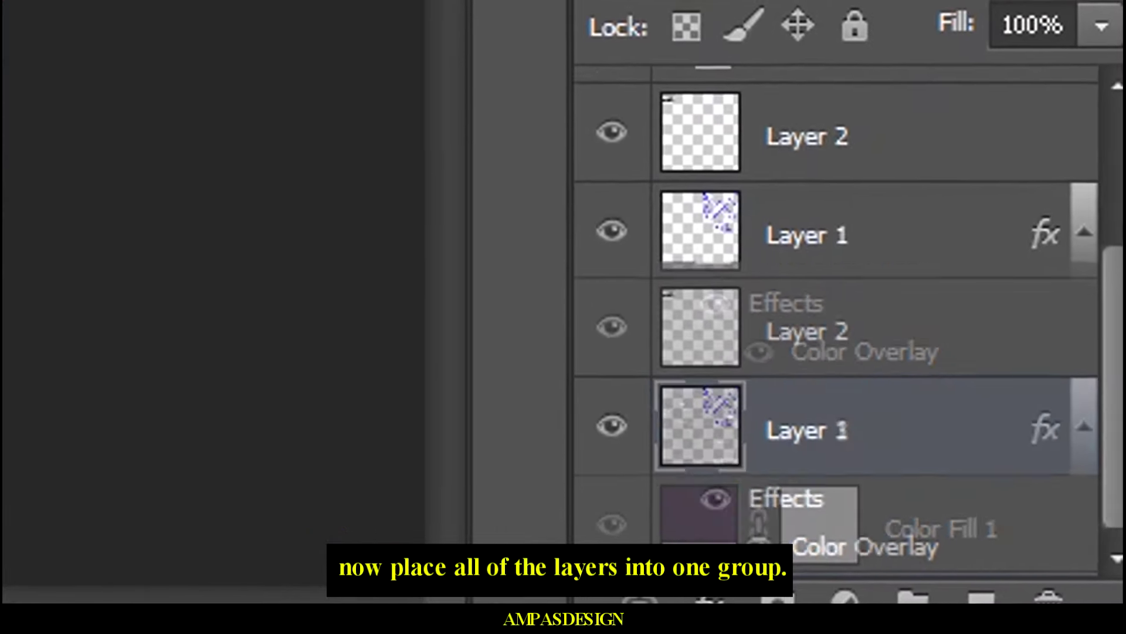
Step: Group Layer 1, Layer 2 and Layer 3 into a new group named BG
click(662, 329)
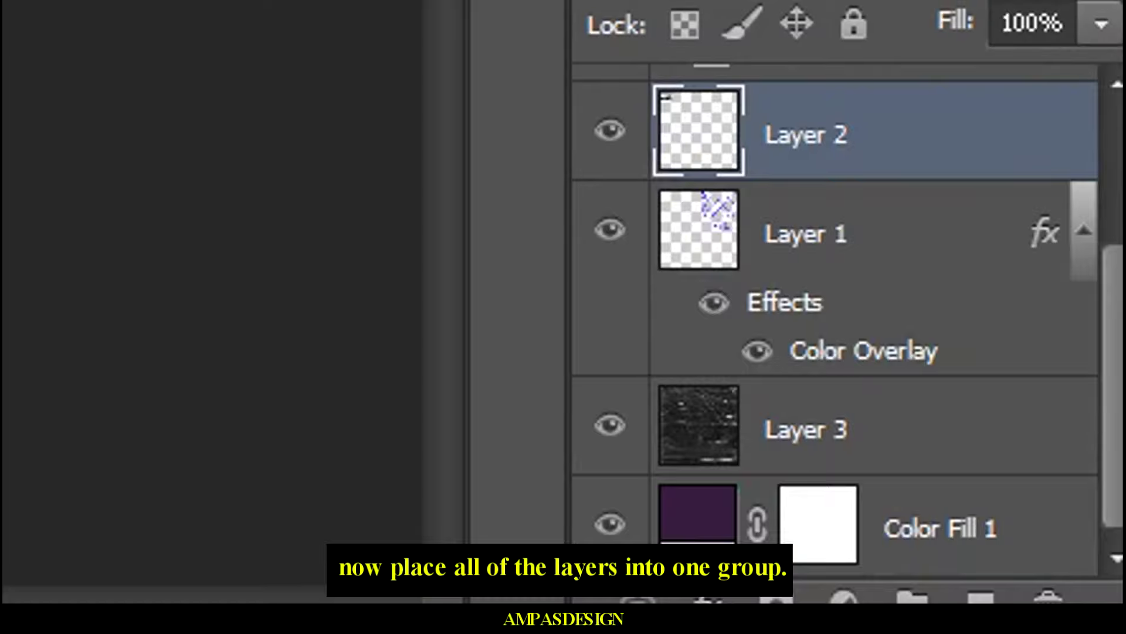
key(alt+shift+bracketleft)
key(alt+shift+bracketleft)
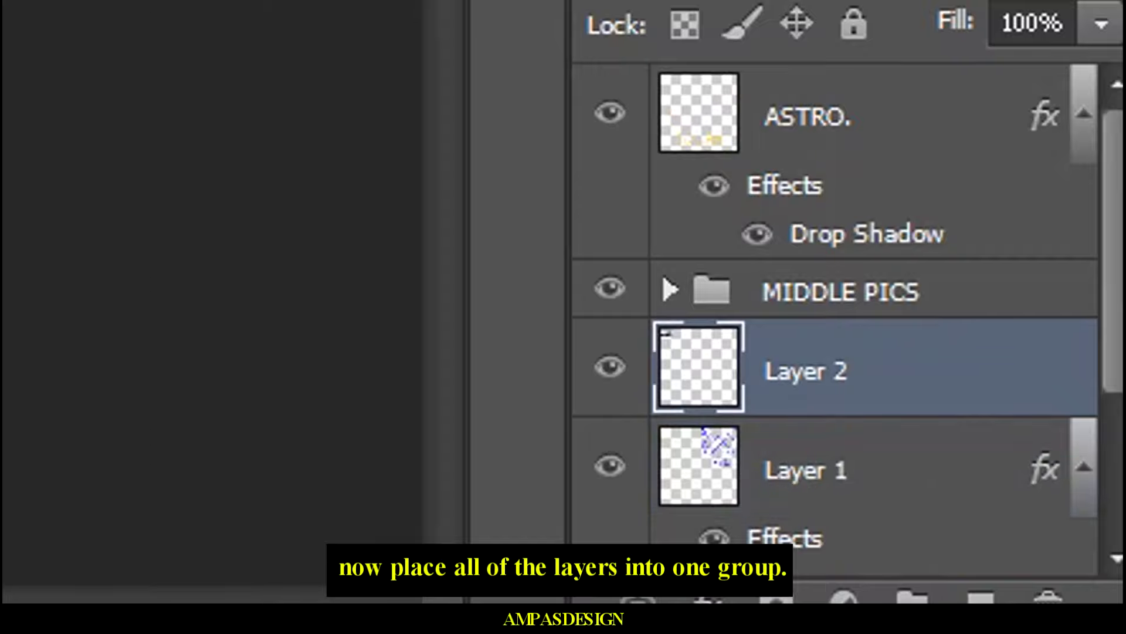
click(912, 597)
double_click(808, 350)
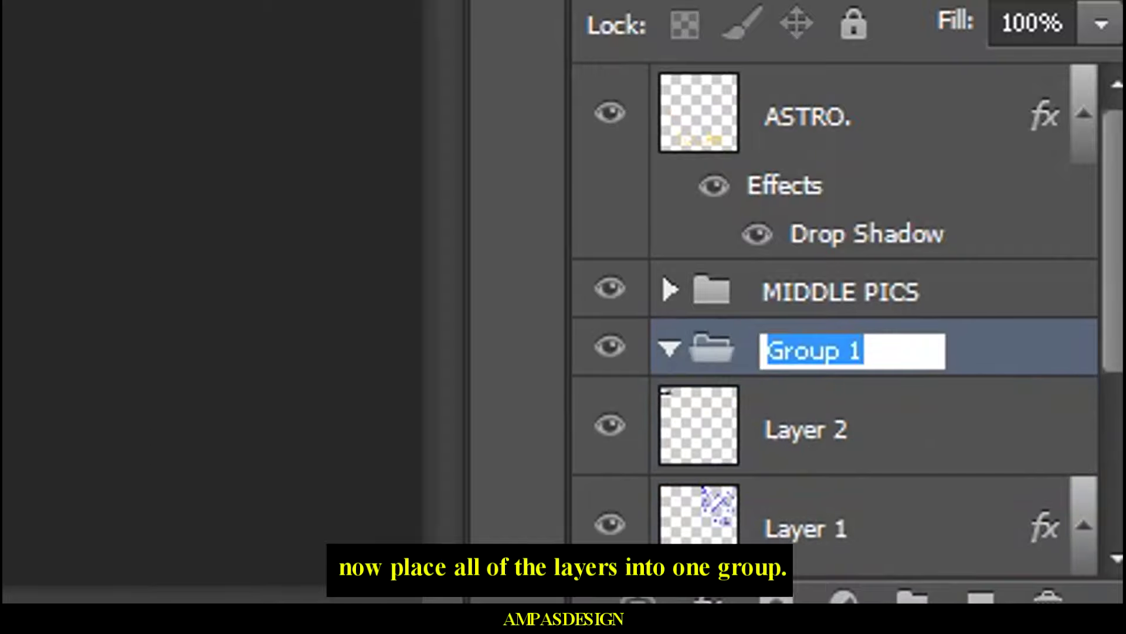
text(BG)
key(Return)
key(alt+bracketleft)
scroll(833, 317, down, 5)
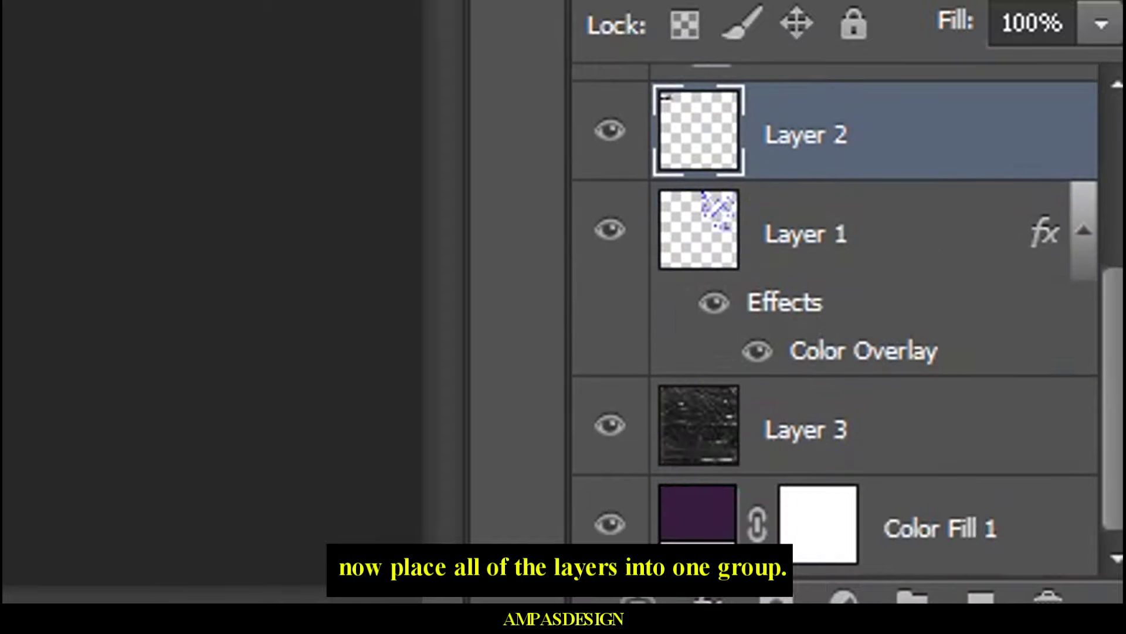
key(shift+alt+bracketleft)
key(shift+alt+bracketleft)
key(shift+alt+bracketleft)
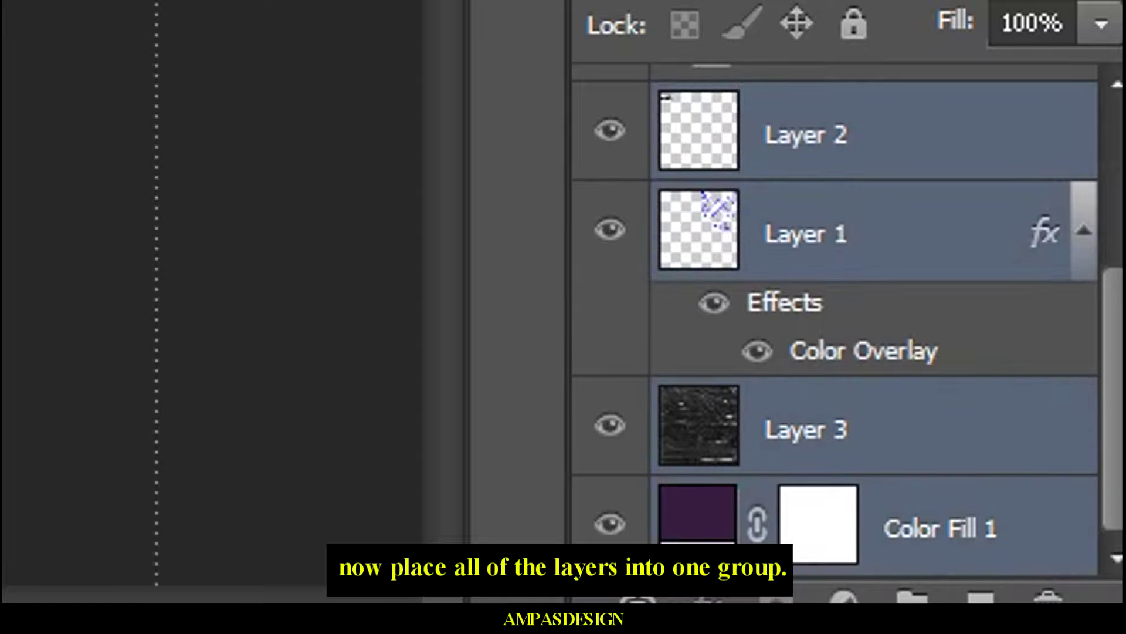
scroll(833, 317, up, 5)
drag(821, 329, 780, 252)
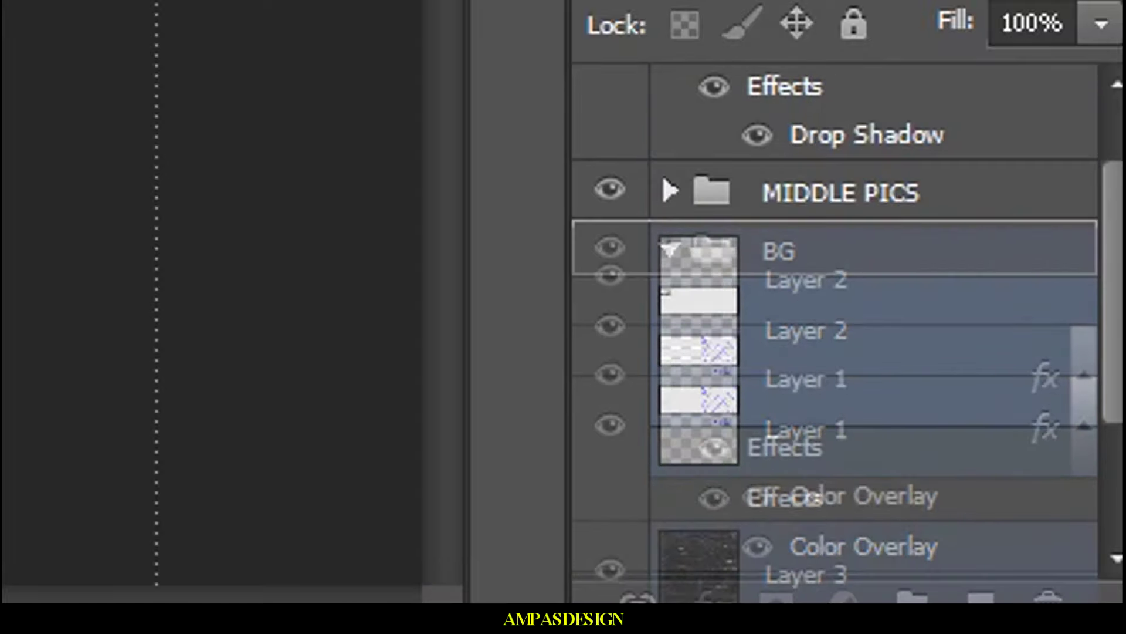
click(670, 249)
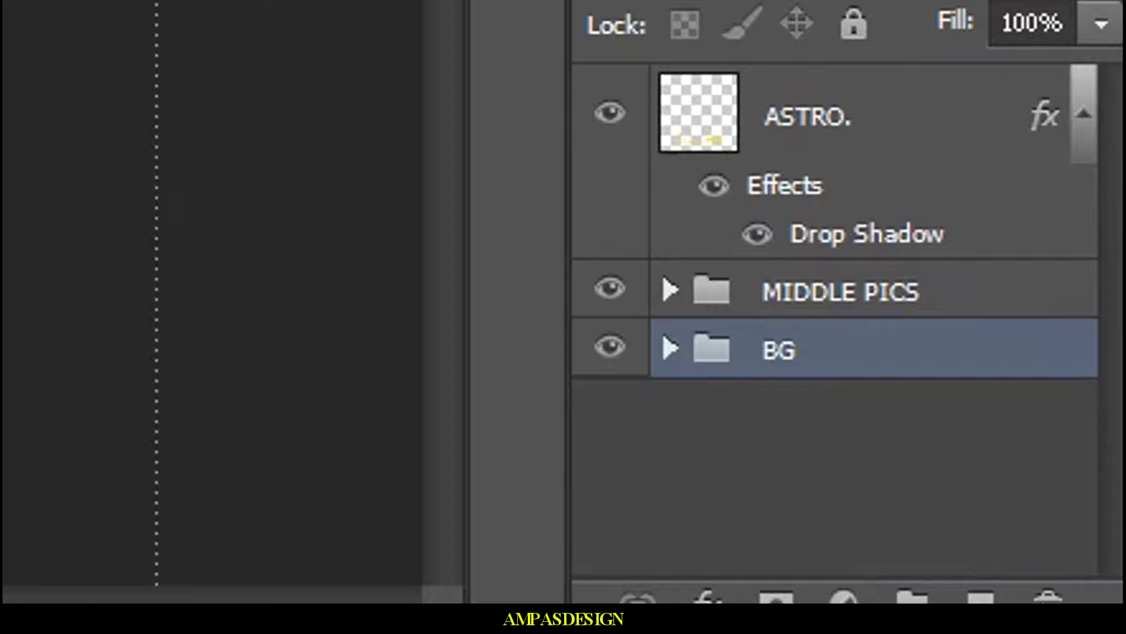
Step: Create a group named TEXT and move the ASTRO text layer into it
click(808, 117)
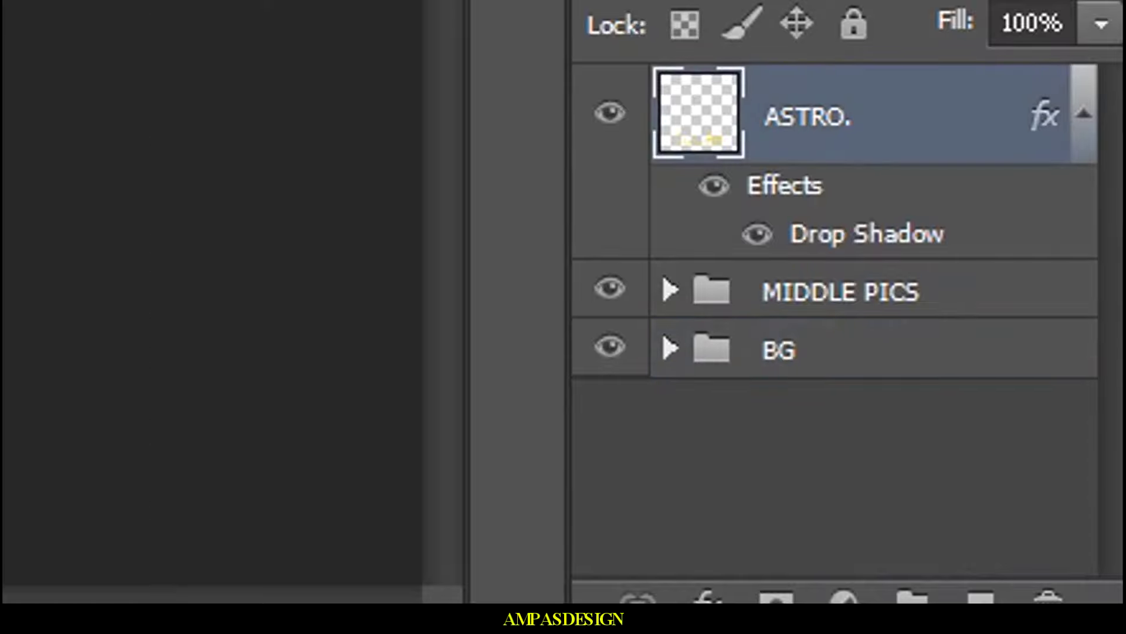
click(912, 596)
double_click(808, 97)
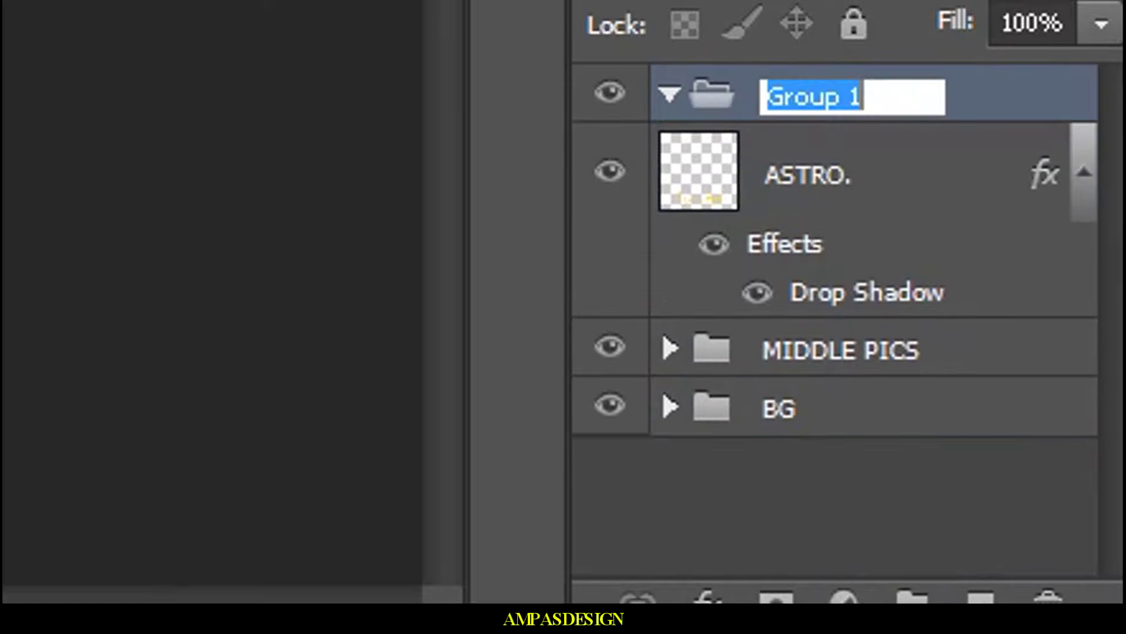
text(TEXT)
key(Return)
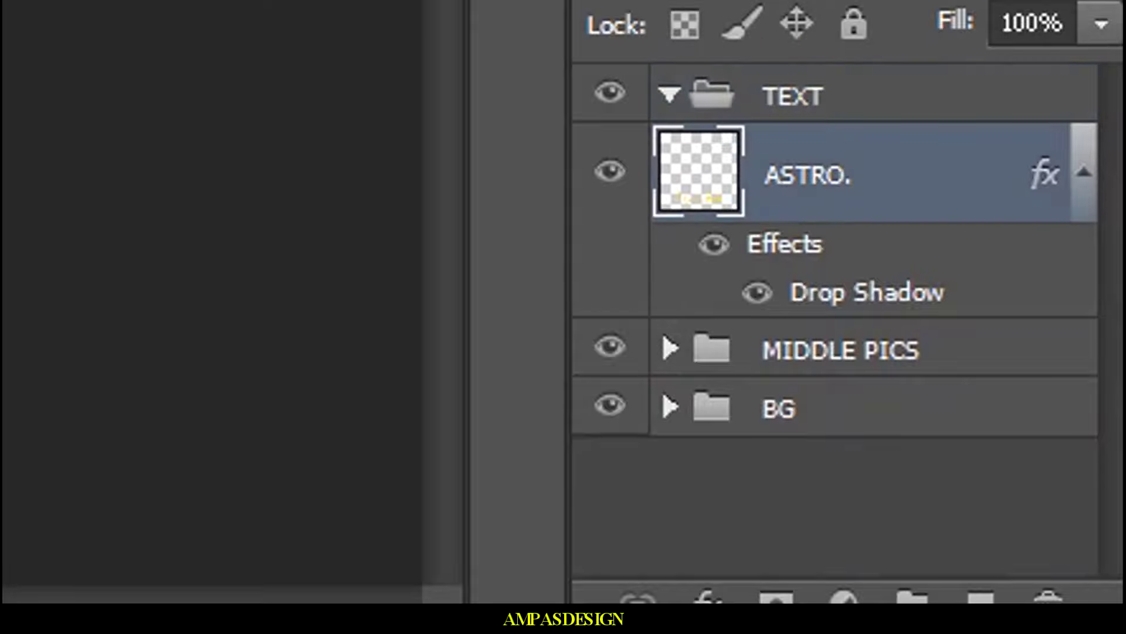
drag(808, 175, 792, 97)
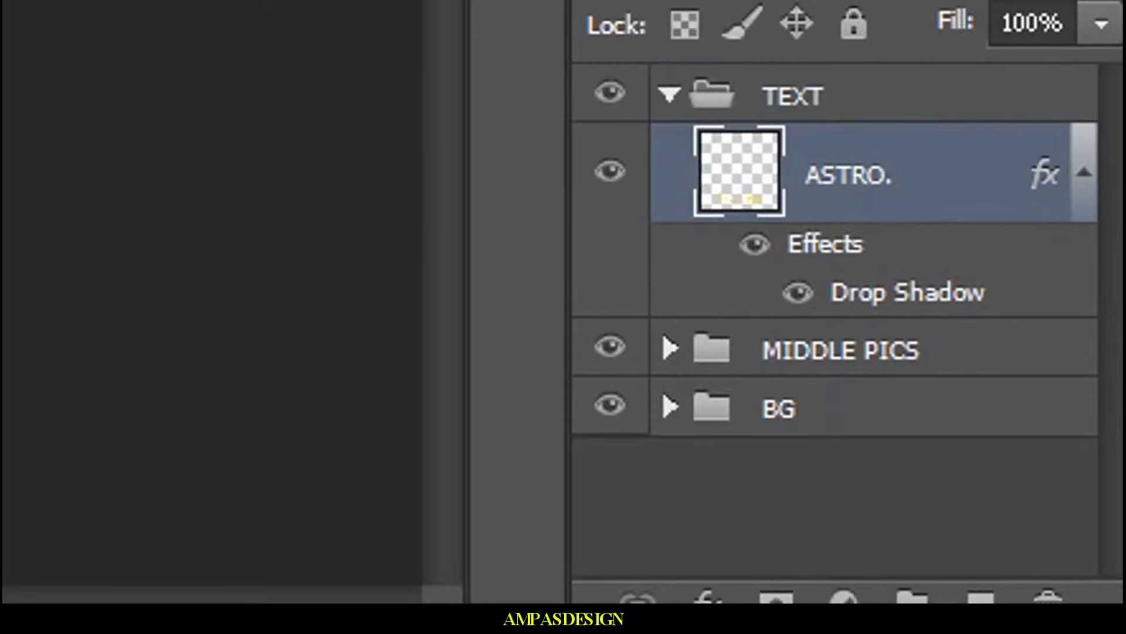
click(669, 95)
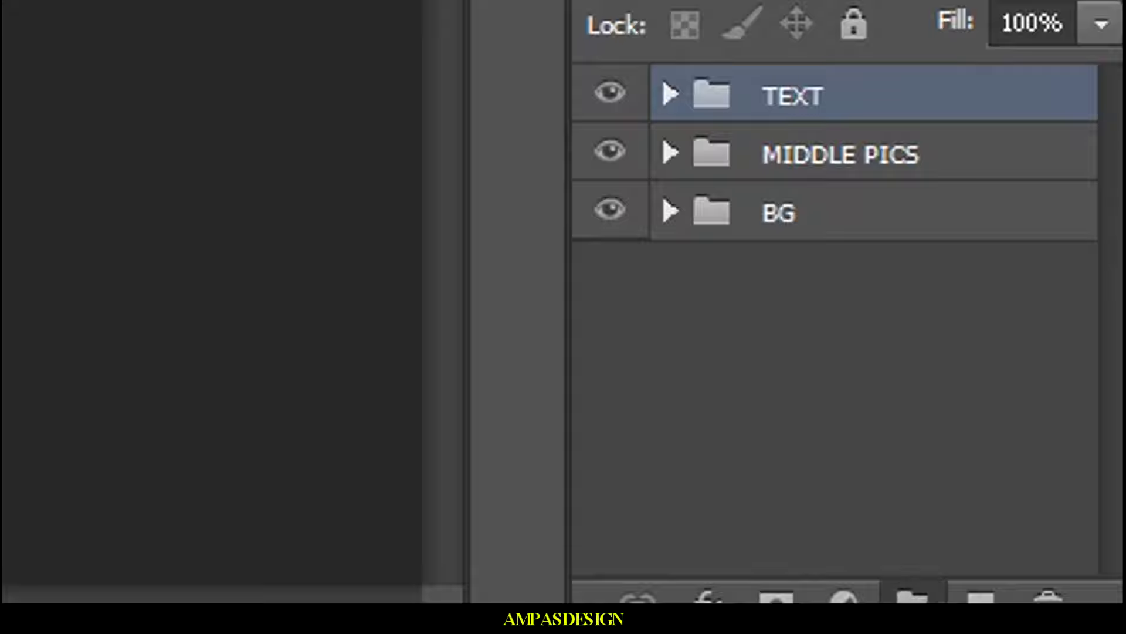
Step: Create a group named ALL and nest TEXT, MIDDLE PICS and BG inside it
click(912, 595)
double_click(810, 97)
text(A)
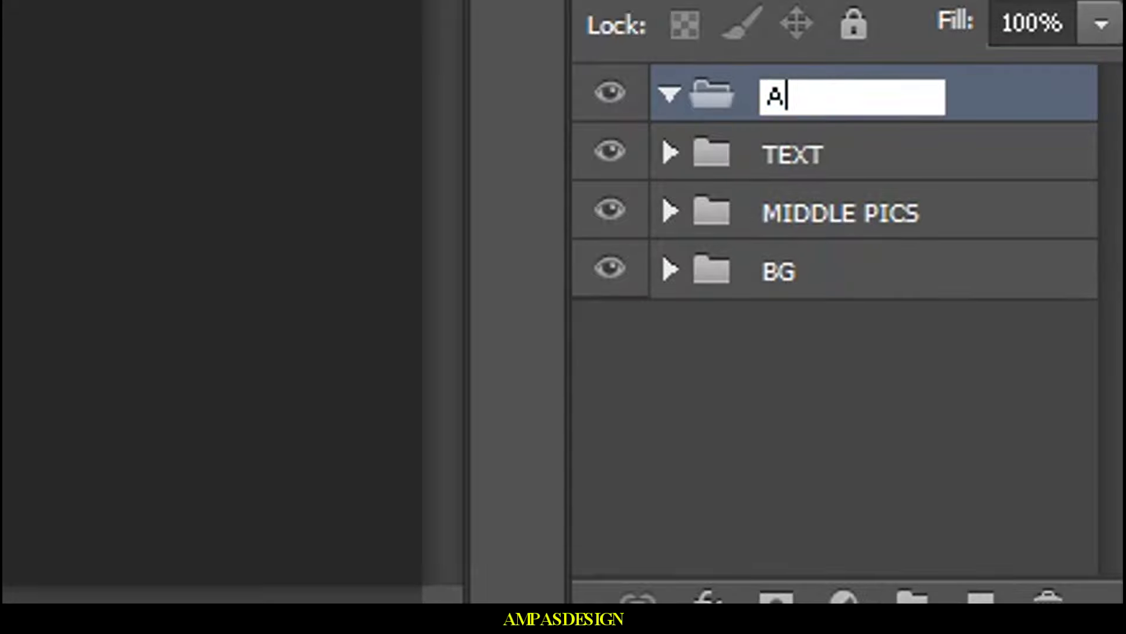
text(LL)
key(Return)
shift+click(662, 211)
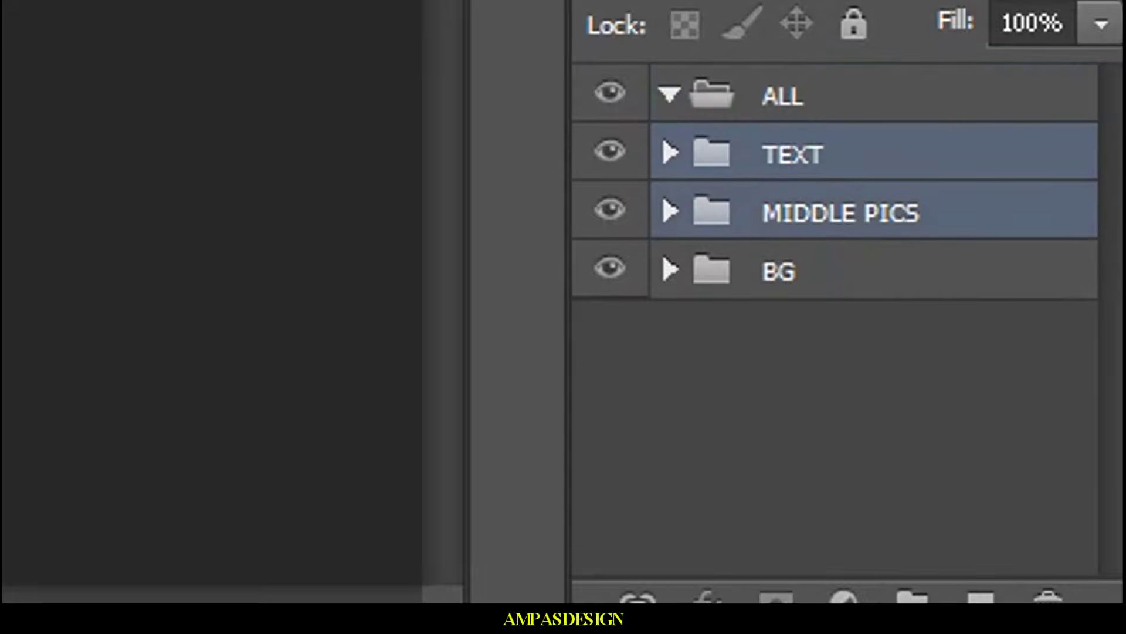
shift+click(662, 270)
mouse_move(662, 270)
mouse_down()
mouse_move(662, 239)
mouse_move(662, 253)
mouse_up()
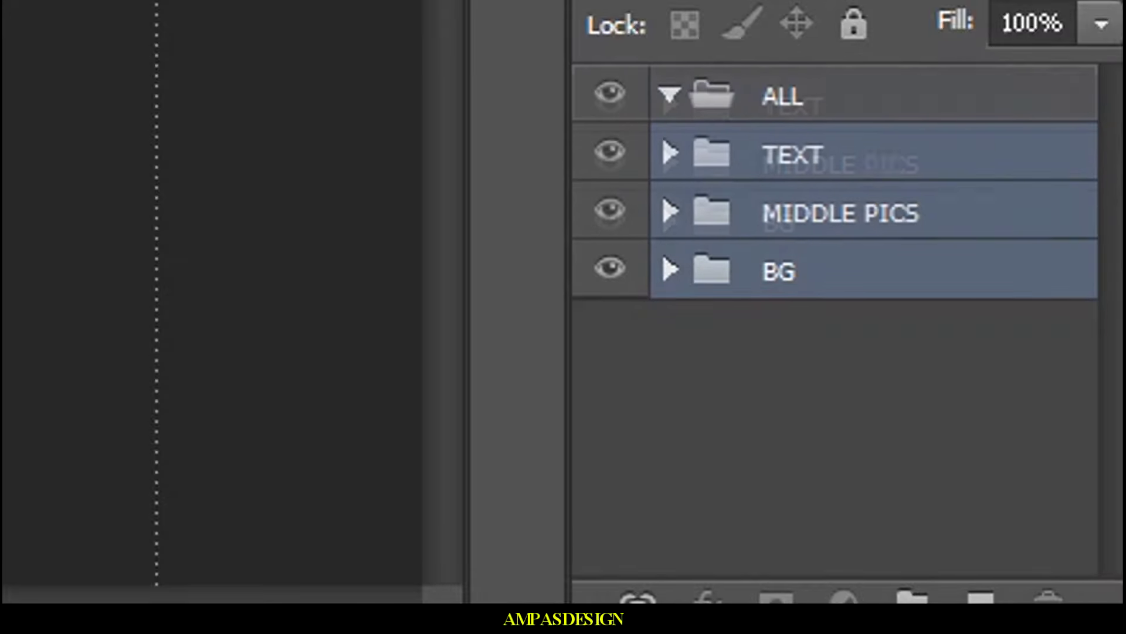
click(669, 93)
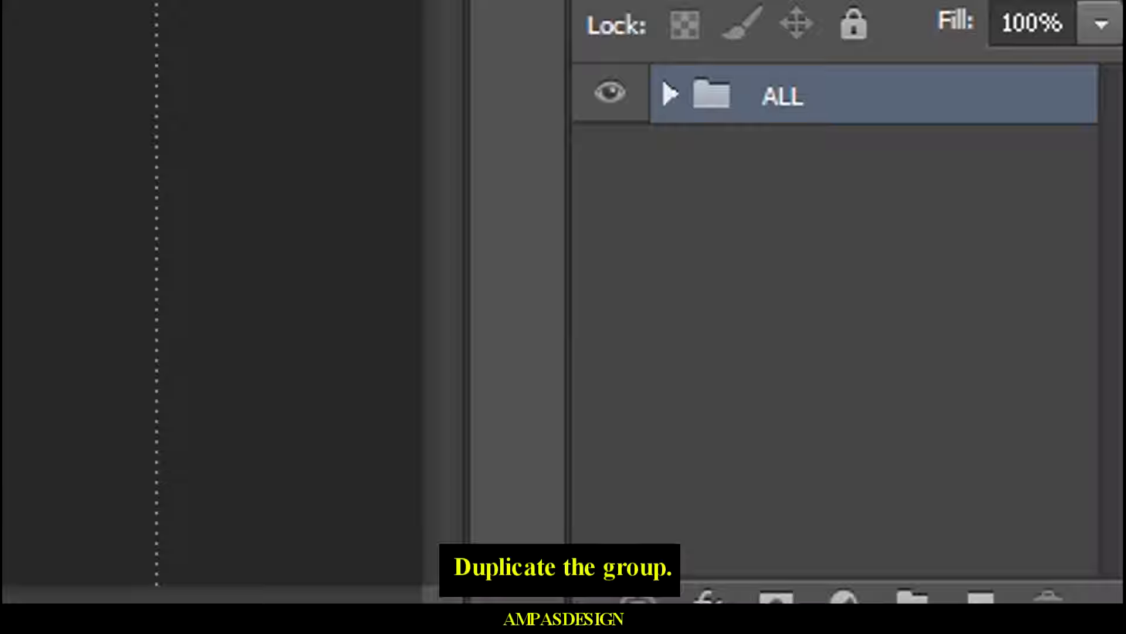
Step: Duplicate the ALL group and hide the original ALL group
right_click(663, 79)
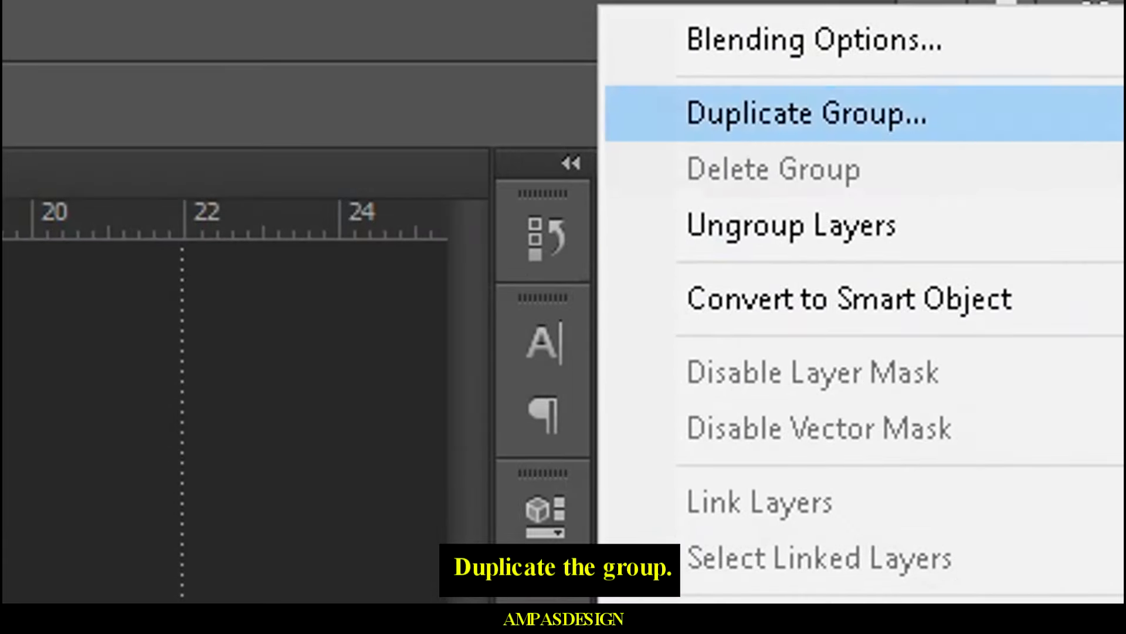
click(806, 113)
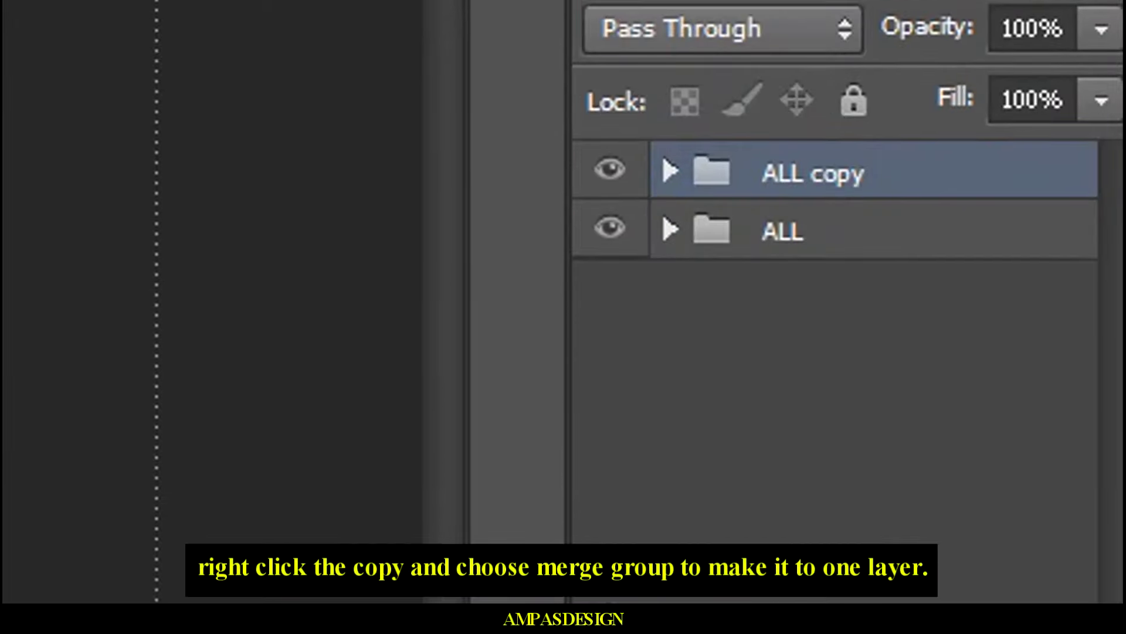
click(663, 213)
click(610, 227)
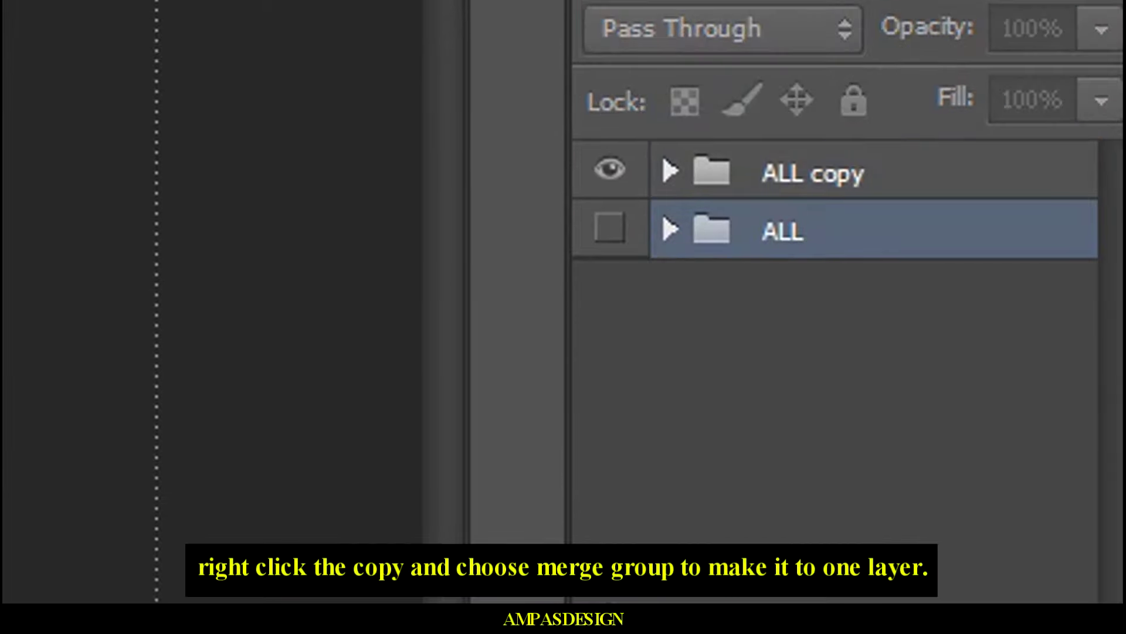
Step: Merge the ALL copy group into a single visible flattened layer
right_click(674, 173)
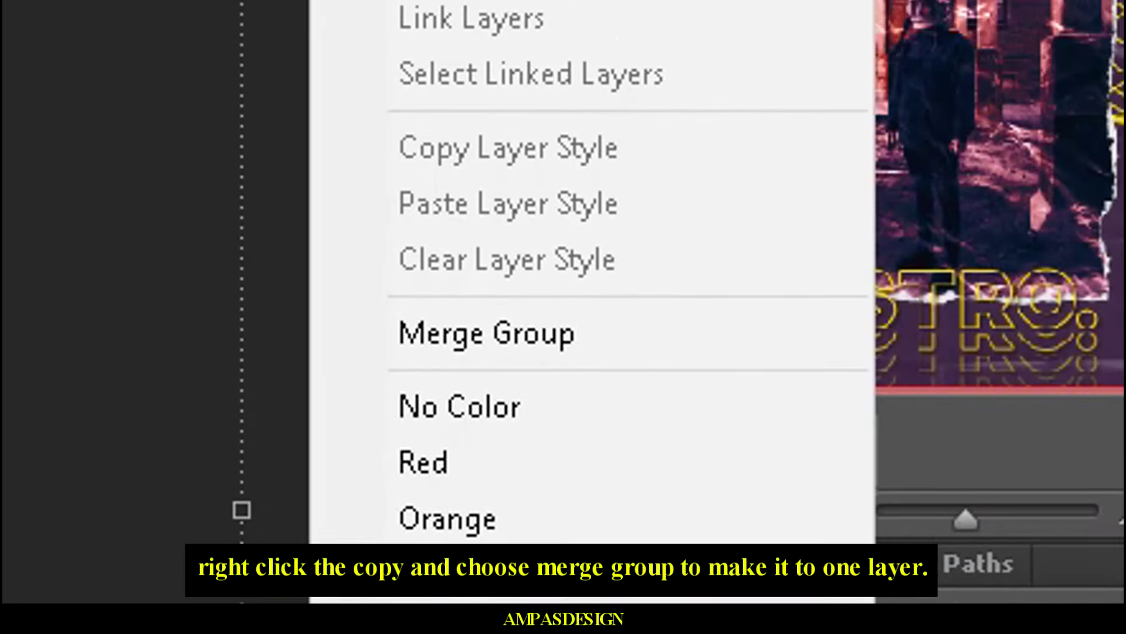
click(487, 334)
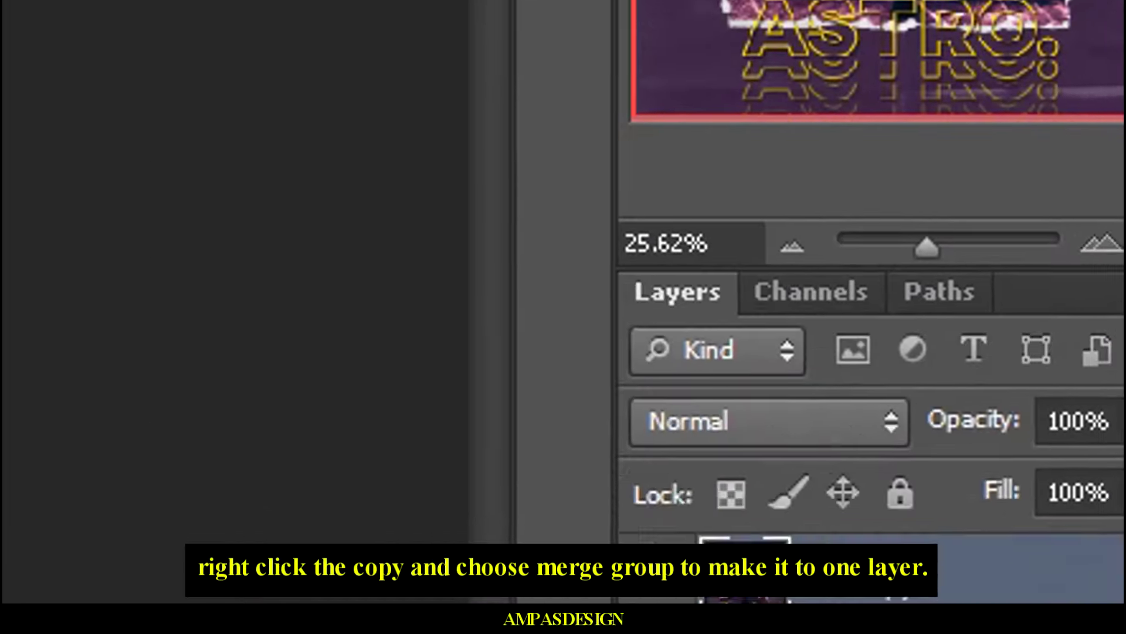
click(608, 259)
click(607, 259)
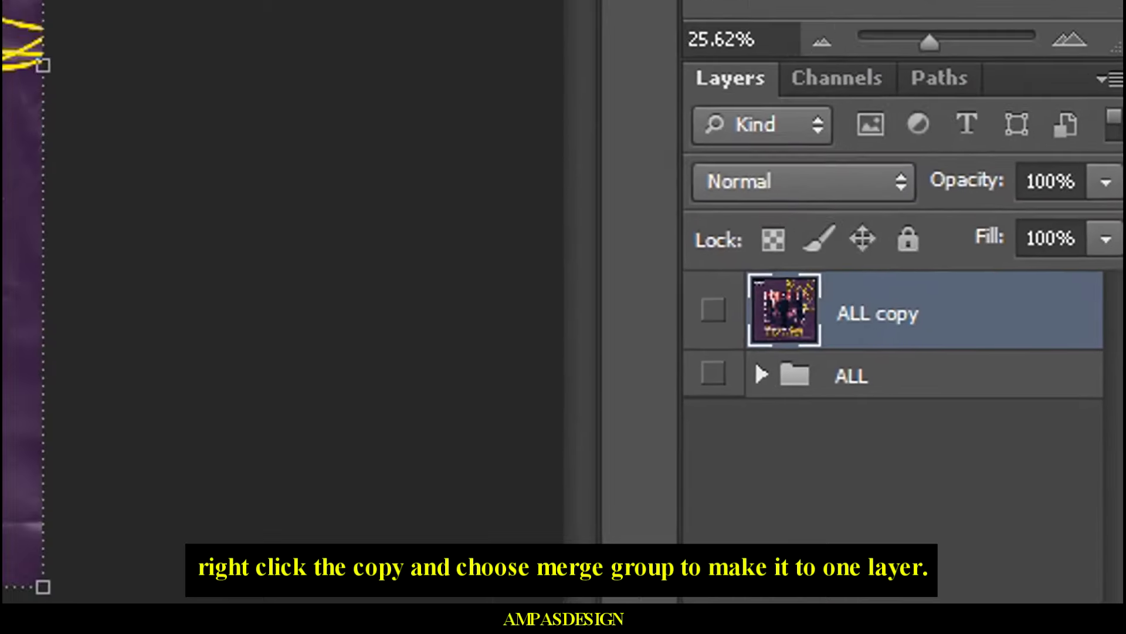
click(957, 434)
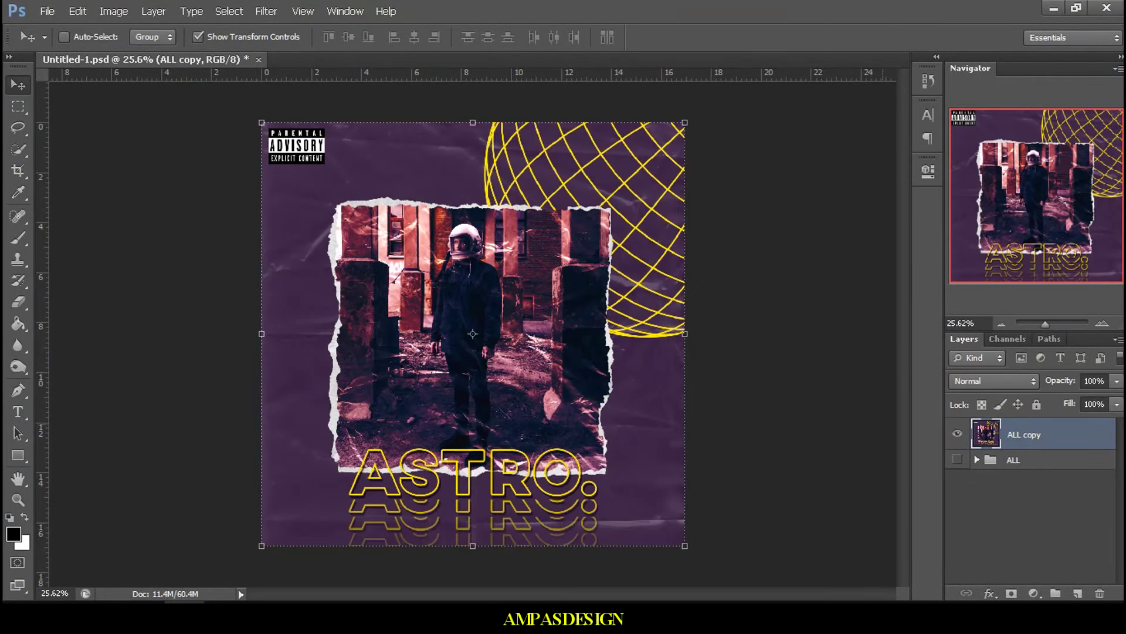
scroll(472, 332, up, 2)
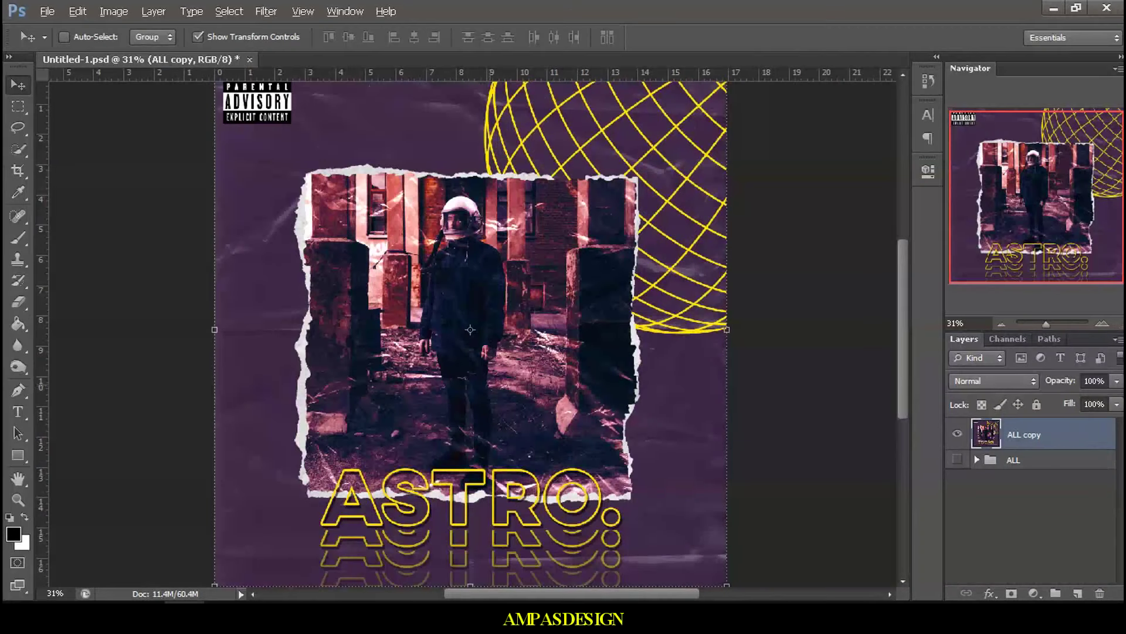
scroll(472, 331, down, 1)
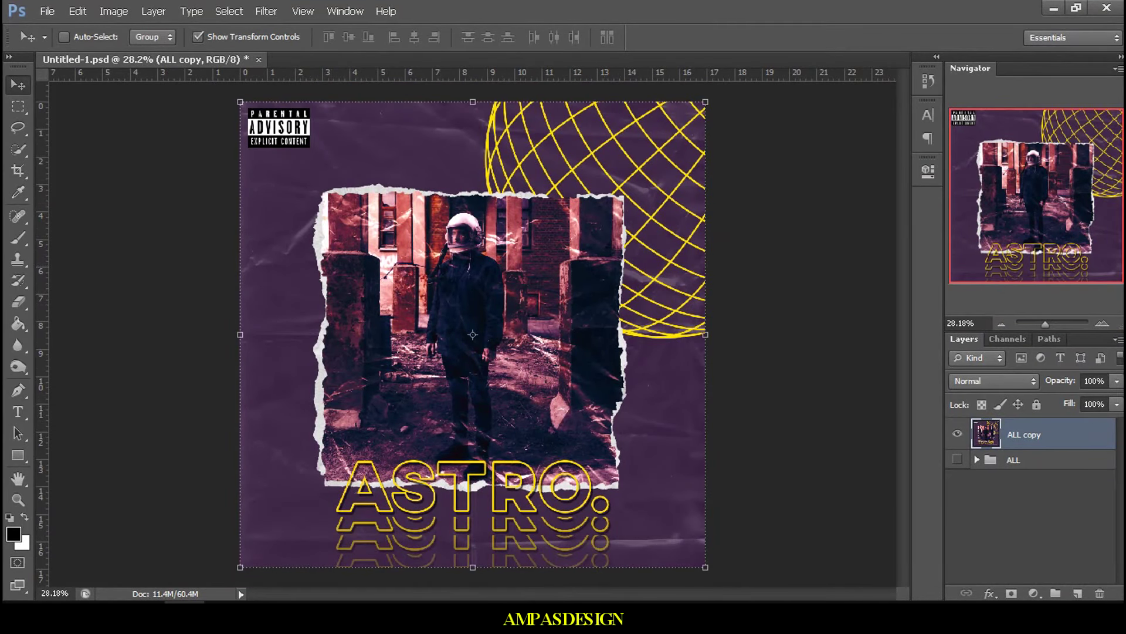
click(266, 11)
mouse_move(351, 490)
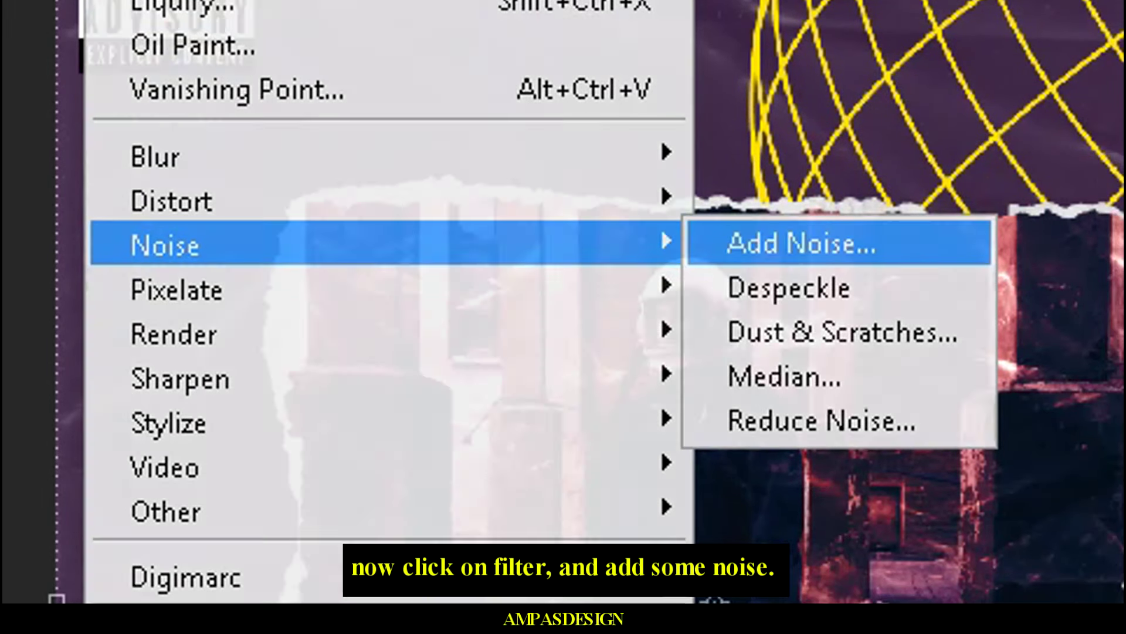
Step: Add 8% Gaussian noise to the merged ALL copy layer
click(962, 579)
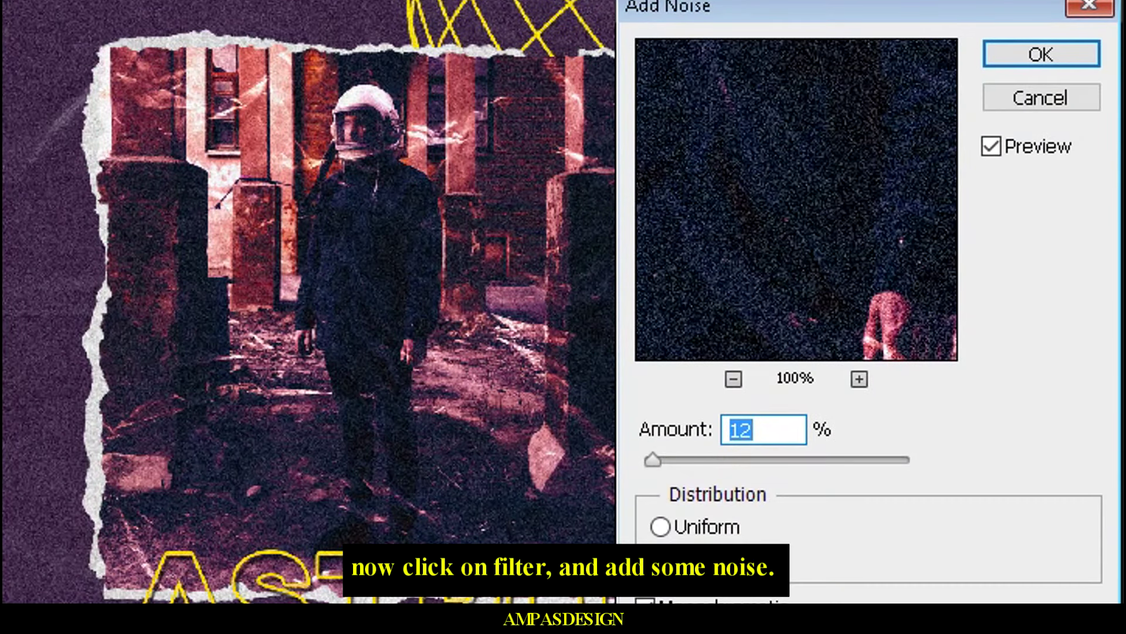
text(8)
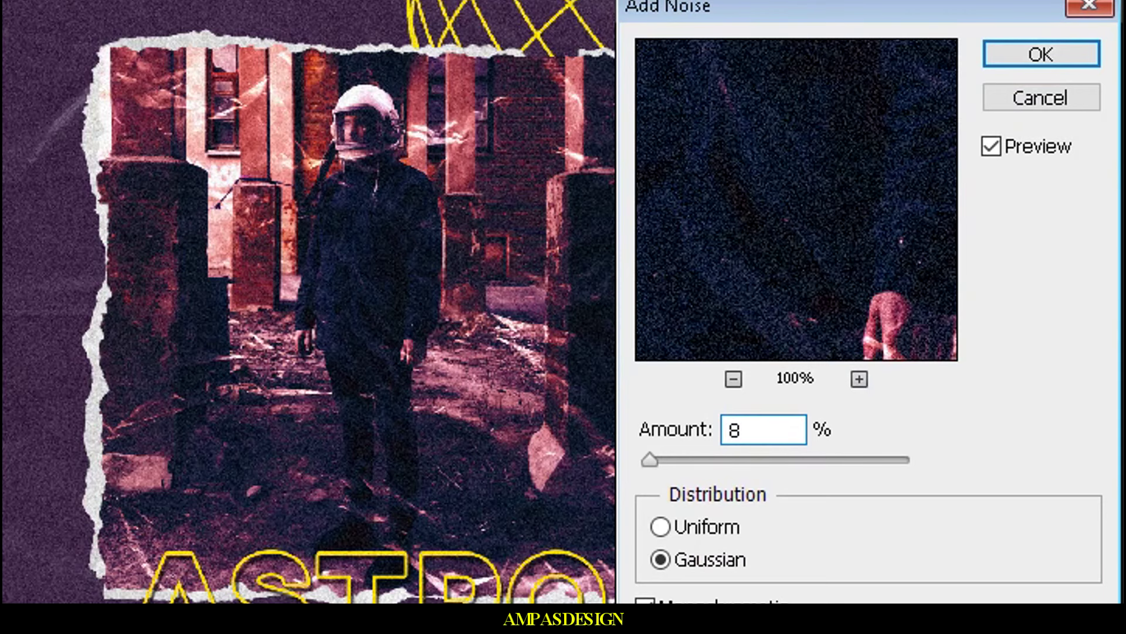
key(Return)
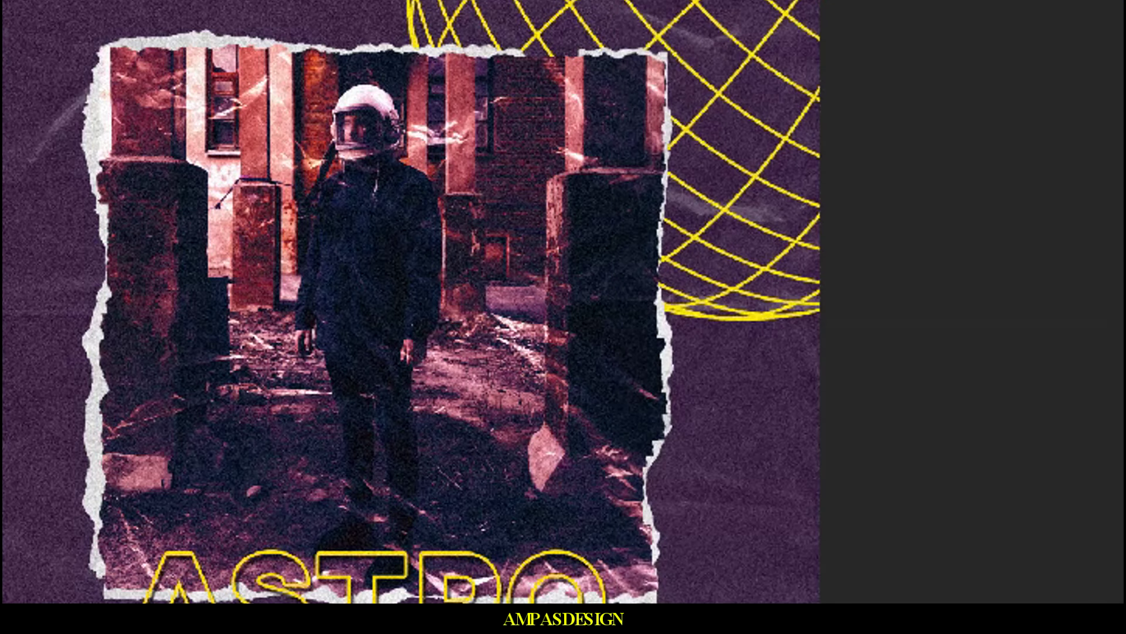